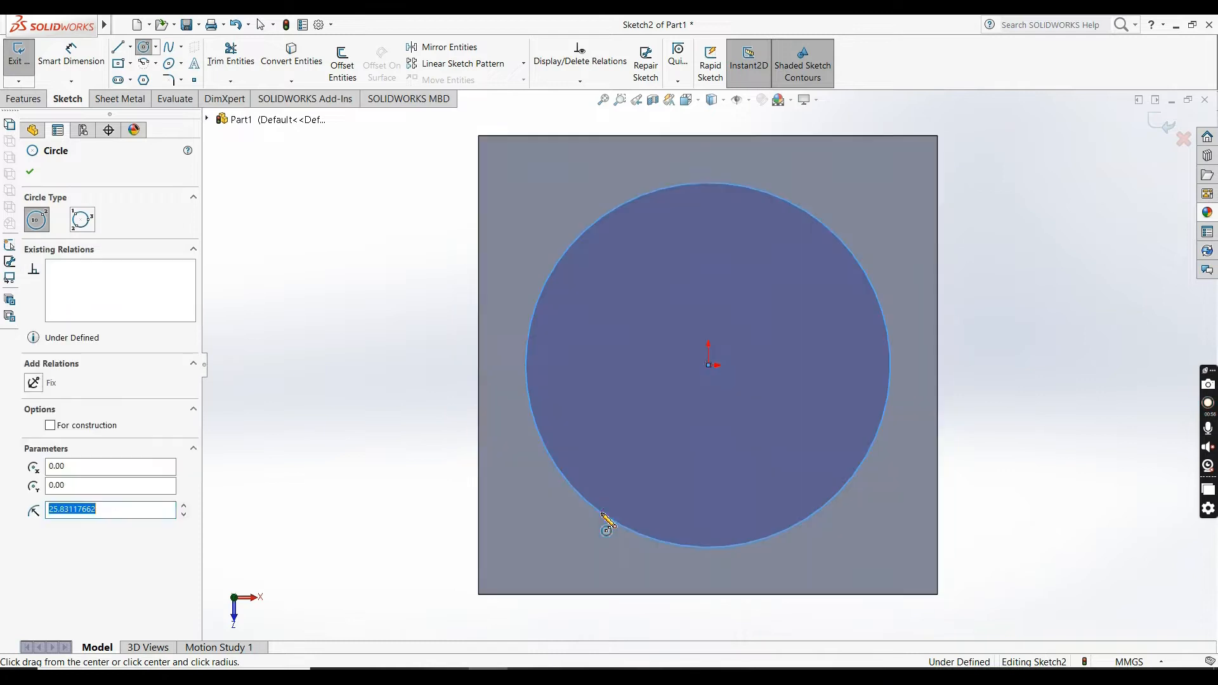
- Dimension the circle on the block's top face with a 50 mm diameter
click(84, 68)
click(546, 279)
click(409, 349)
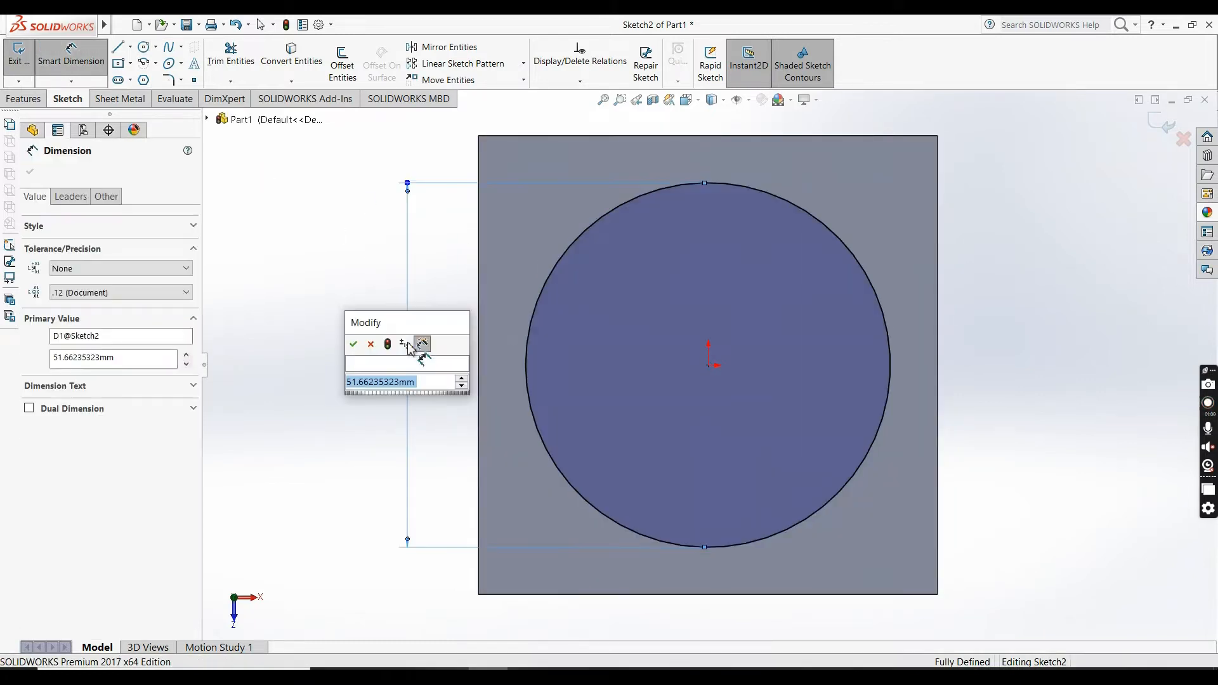
text(50)
key(Return)
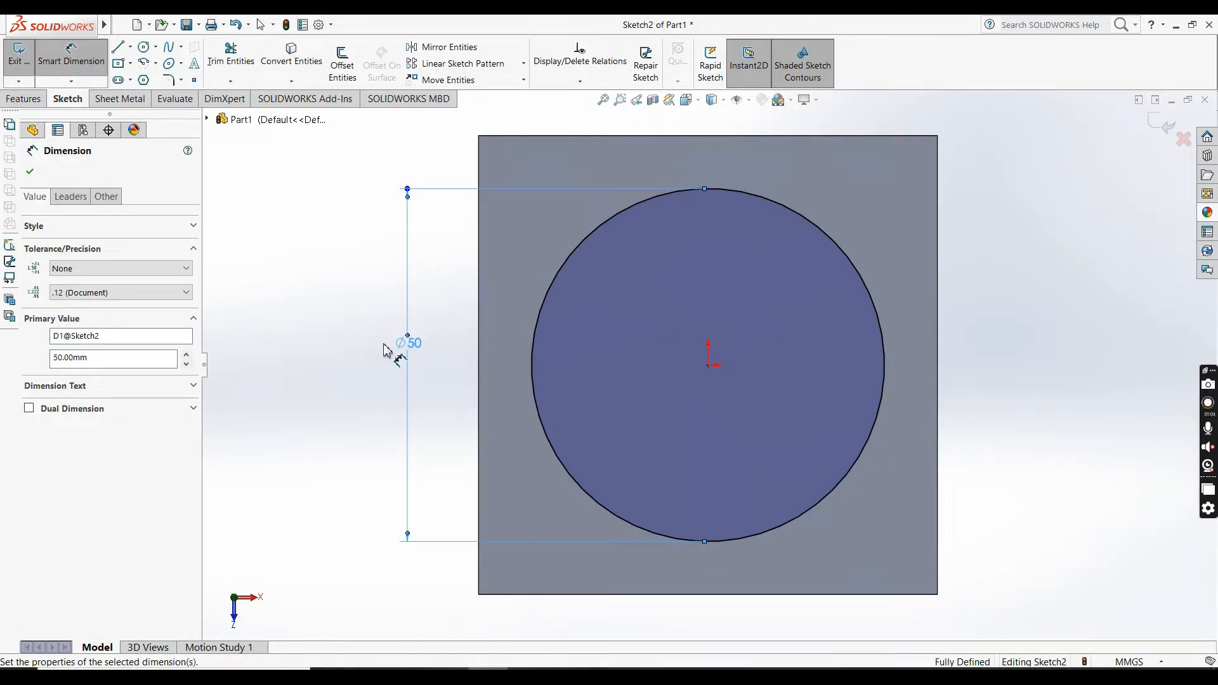
click(30, 172)
- Extrude the 50 mm circle 15 mm upward as the bottle's neck
click(3, 98)
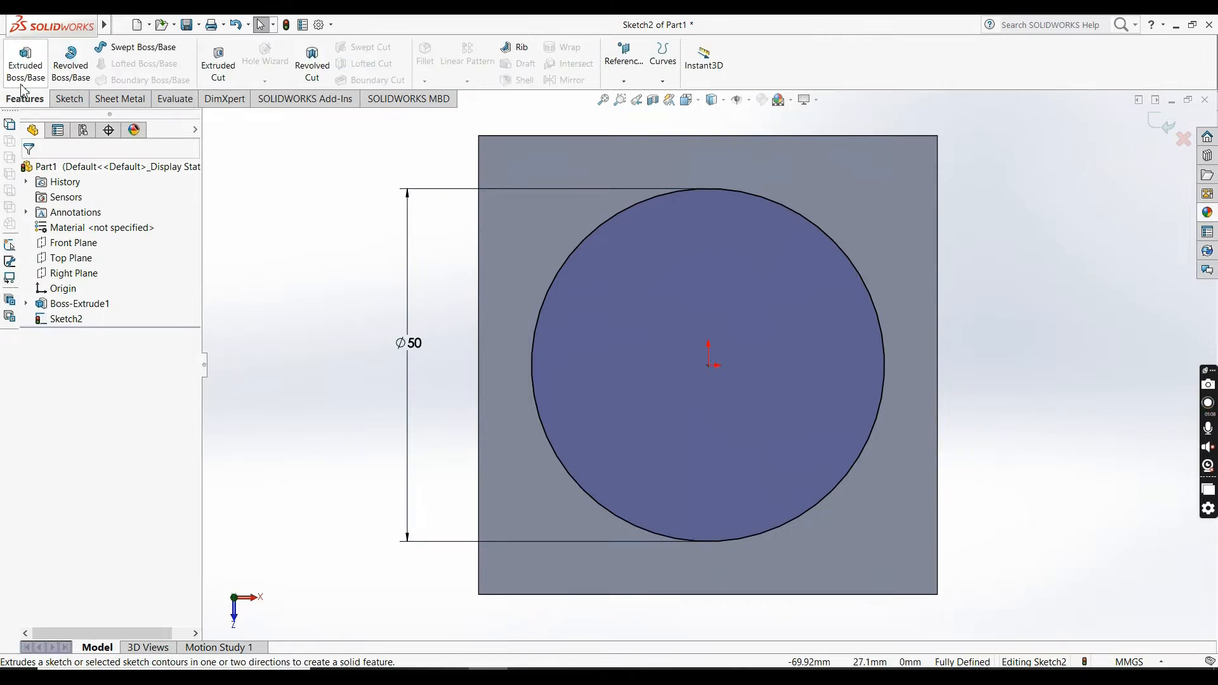
click(25, 60)
double_click(117, 317)
text(15)
key(Return)
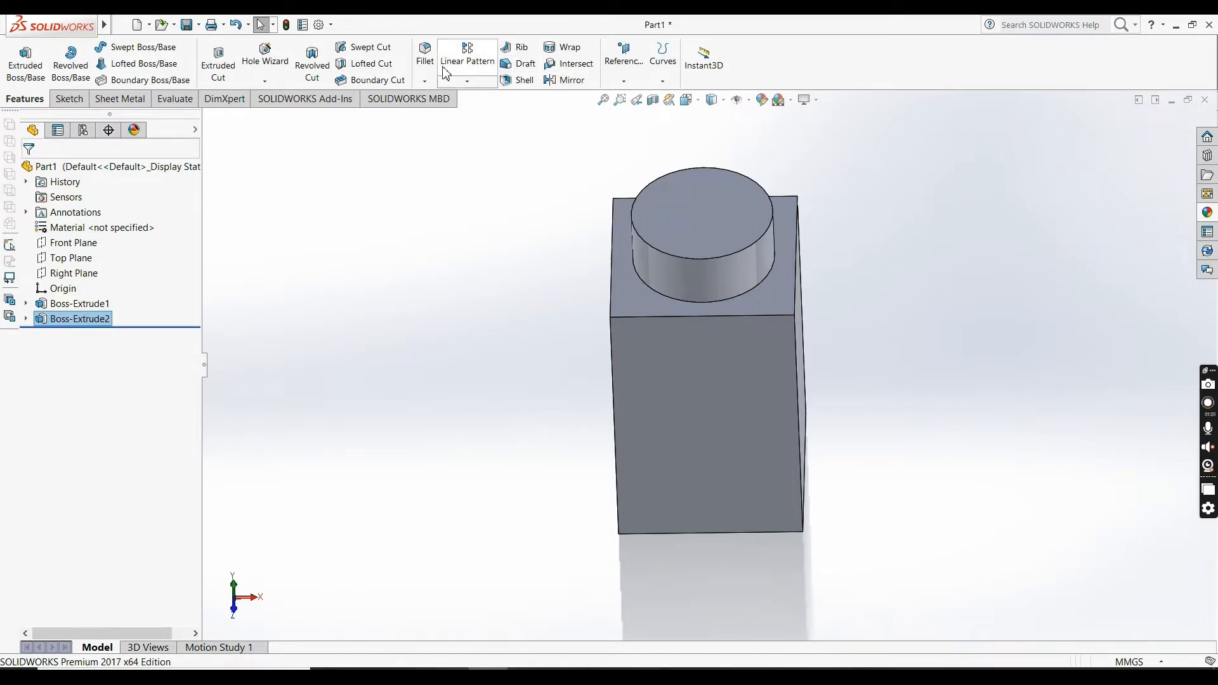
- Set up a fillet on the block's four vertical edges, trying a radius of 18 mm
click(425, 56)
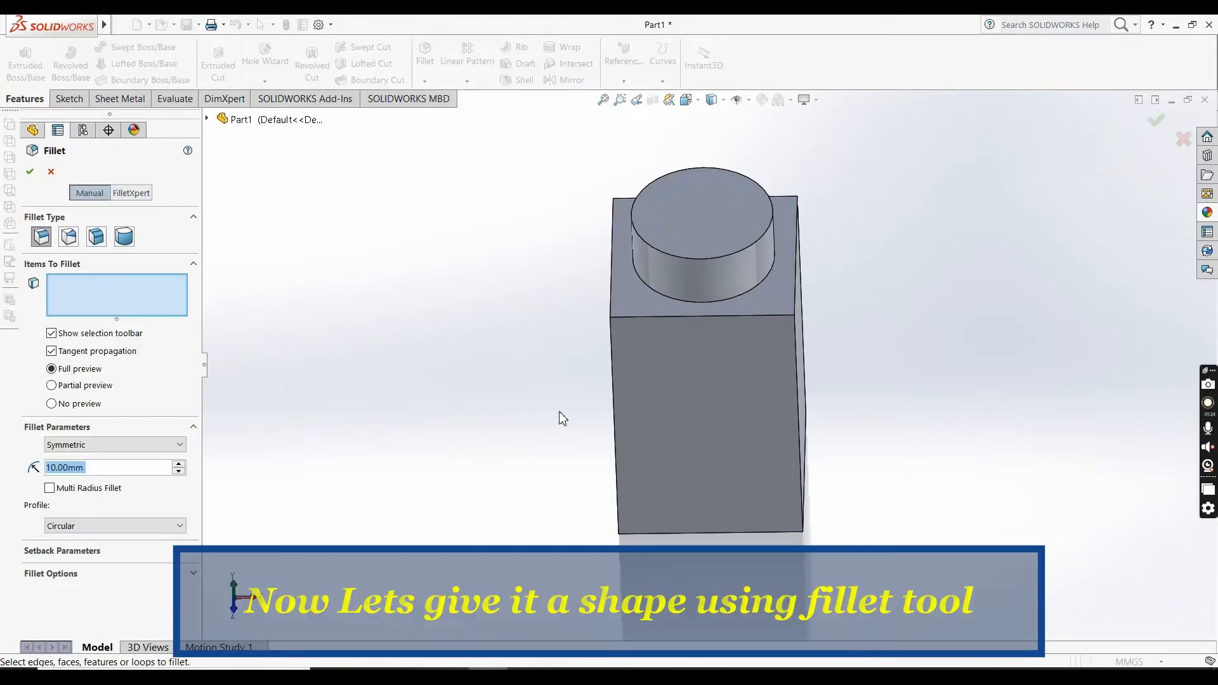
click(614, 402)
click(799, 369)
middle_drag(798, 369, 737, 468)
click(797, 266)
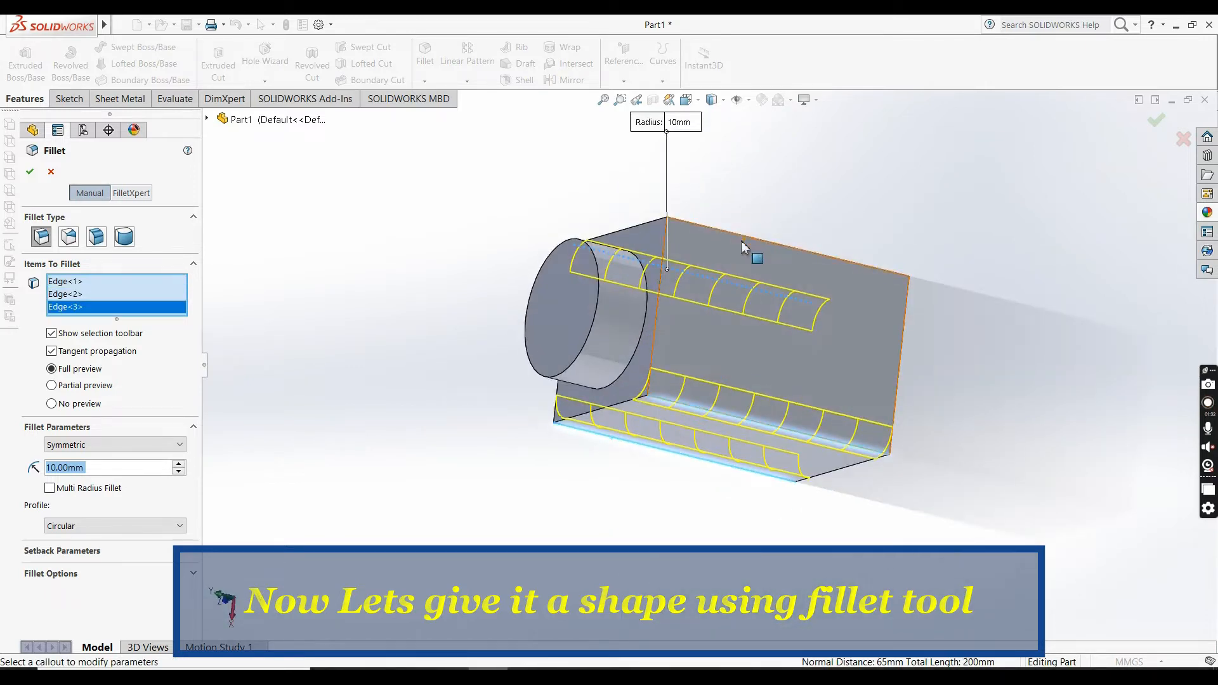
click(736, 240)
middle_drag(676, 320, 327, 415)
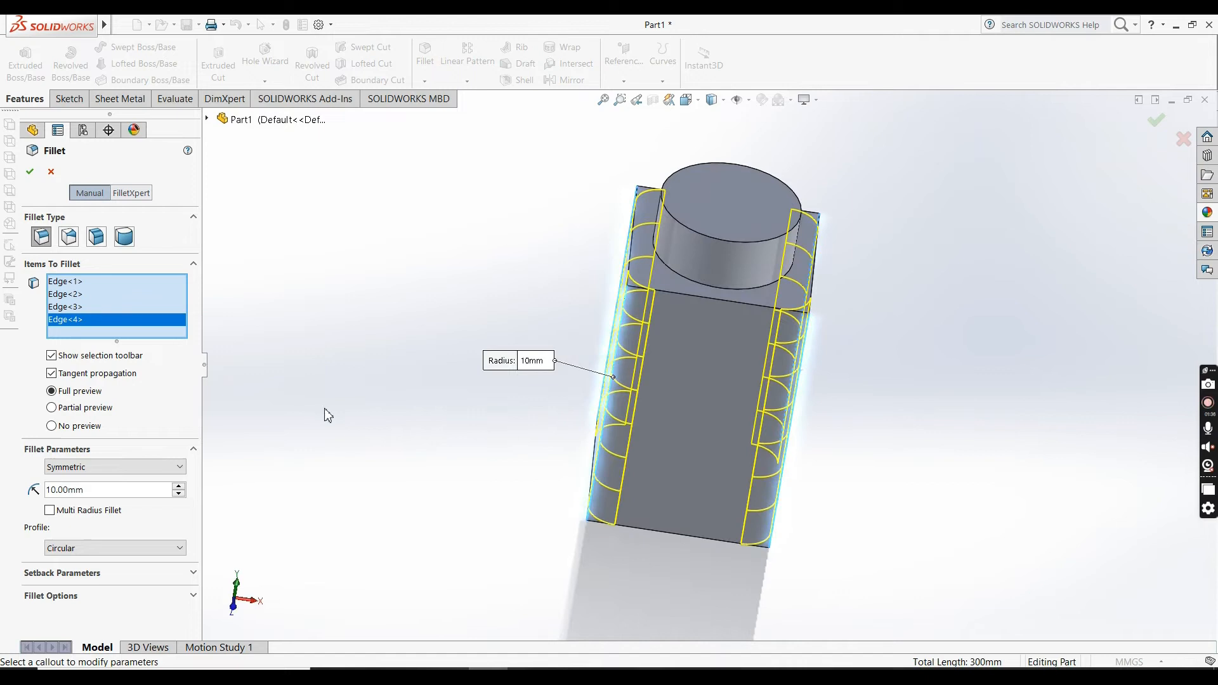
double_click(109, 493)
text(18)
key(Return)
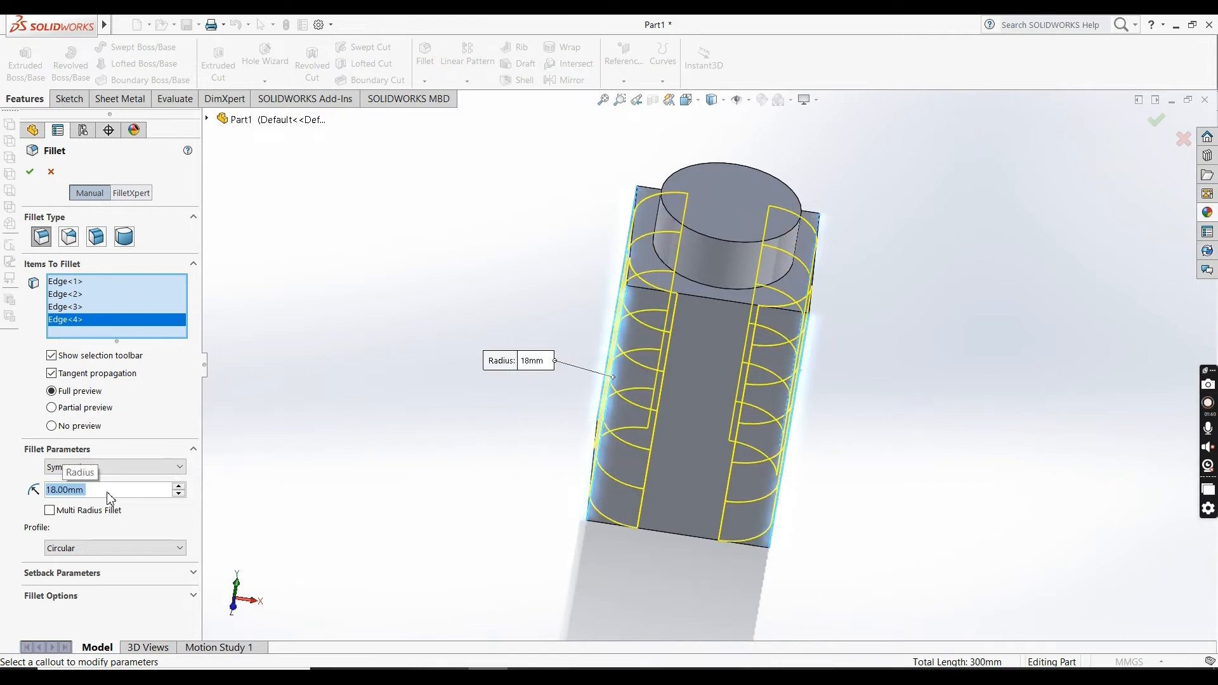
- Set the radius of the vertical-edge fillet to 15 mm and apply it
text(15)
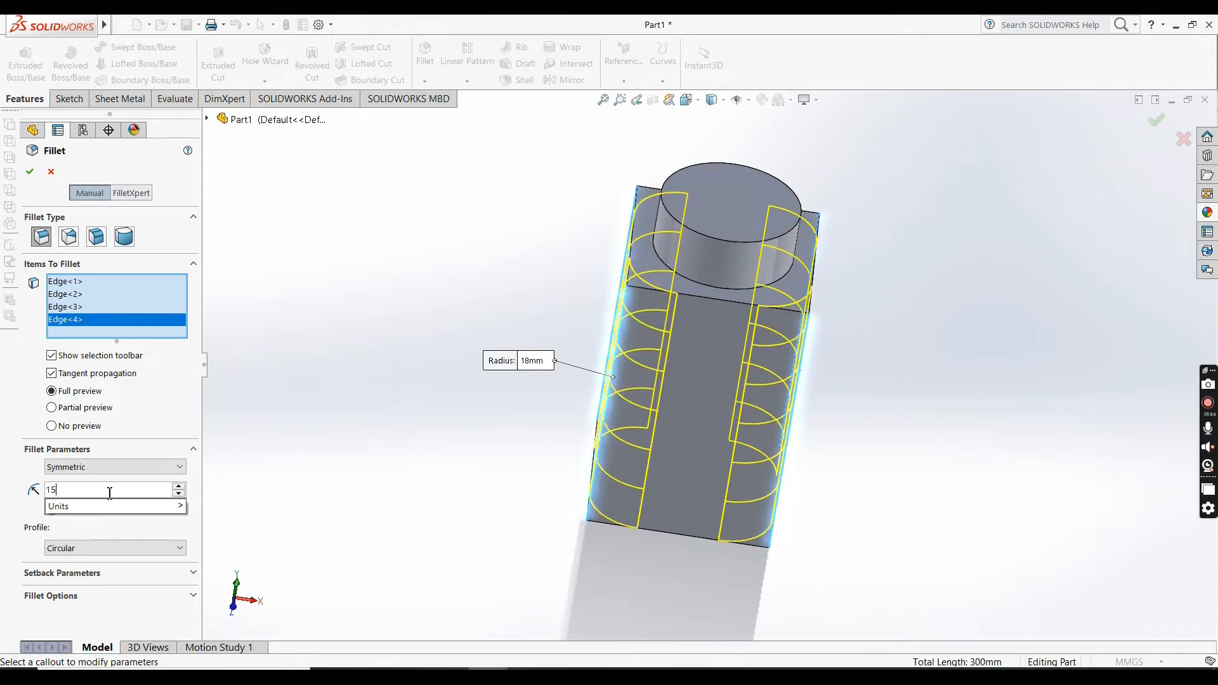
key(Return)
click(29, 172)
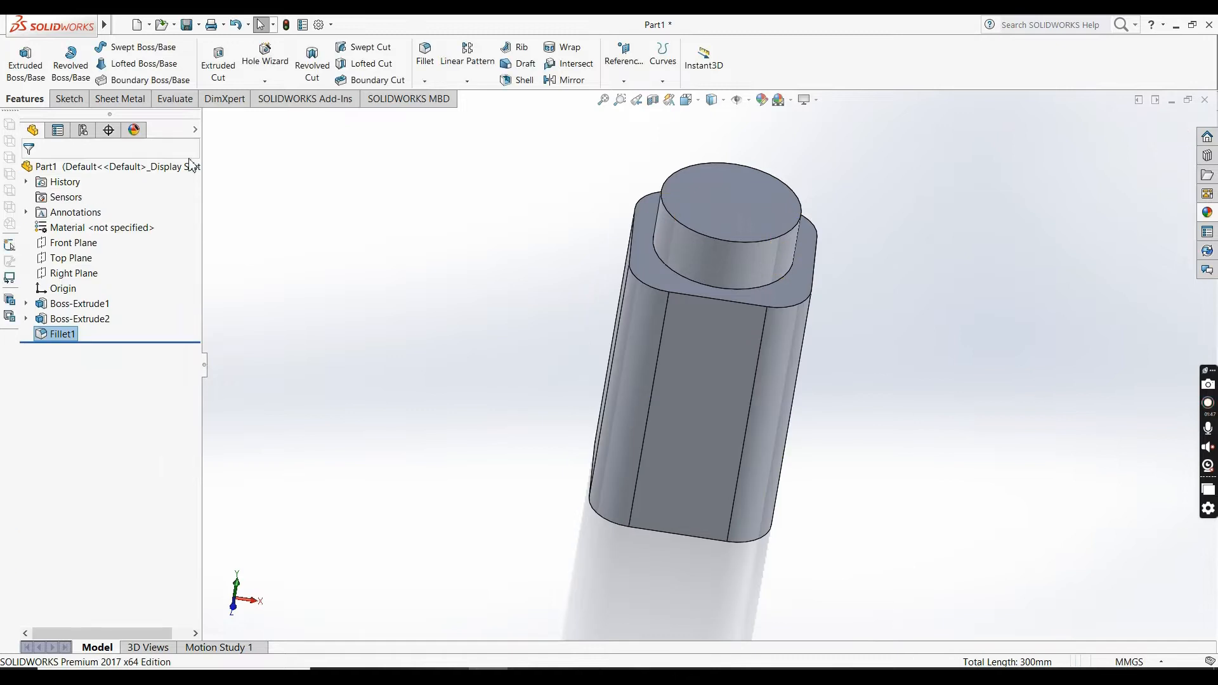
click(426, 71)
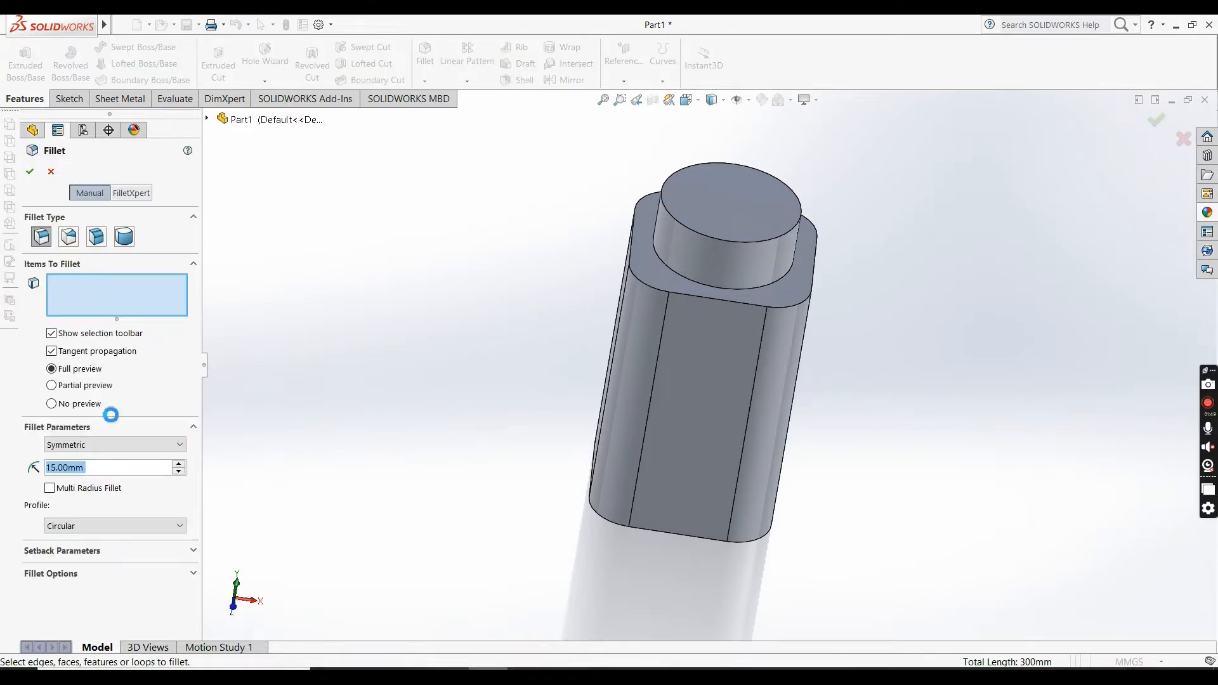
click(703, 298)
middle_drag(690, 420, 676, 326)
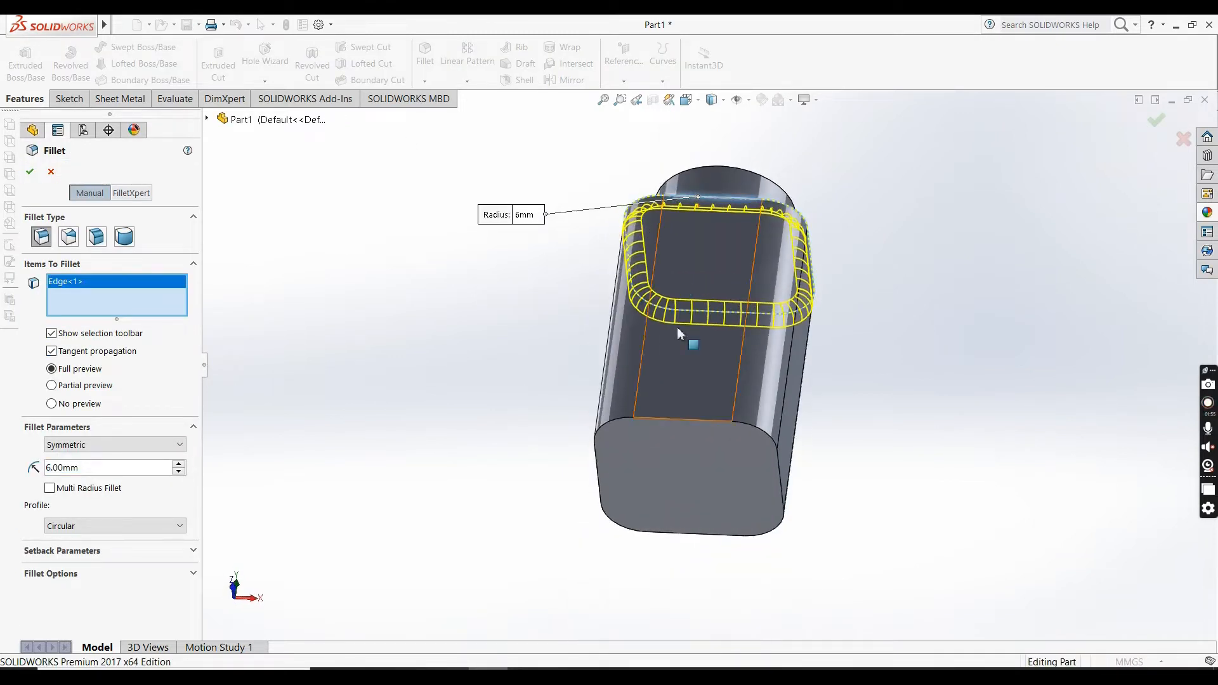
click(670, 416)
key(Return)
- Sketch on the body's bottom face an outline offset 8 mm inward from the face's edges
click(641, 477)
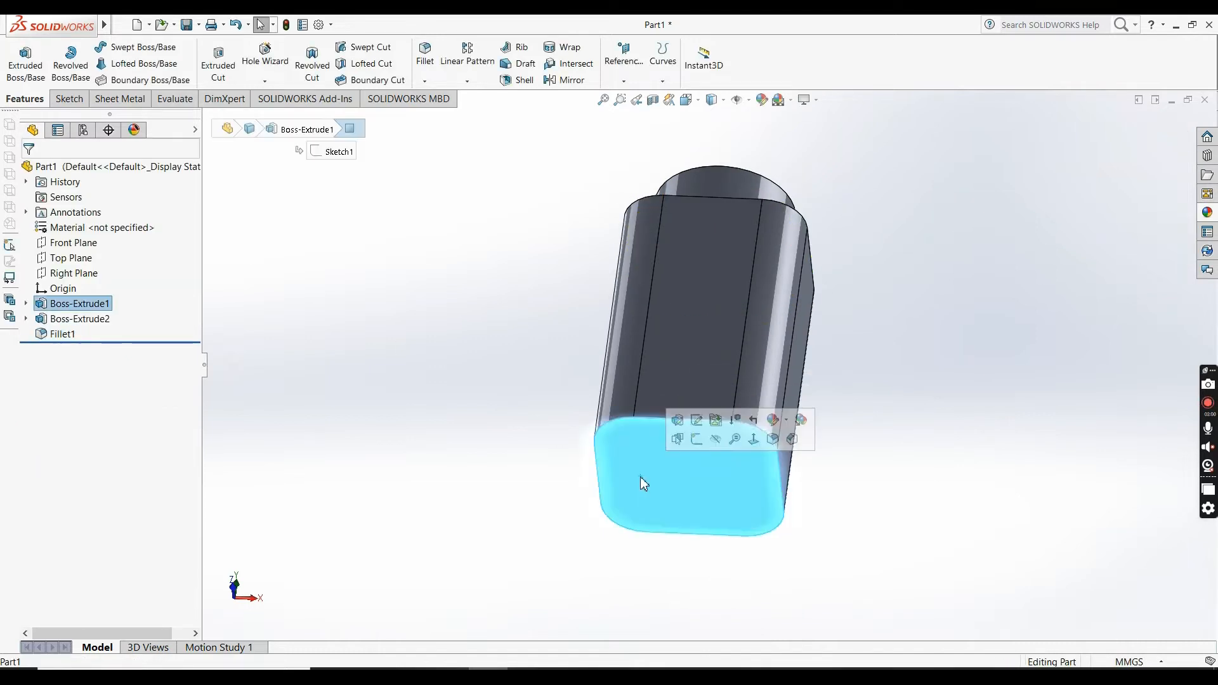
click(695, 440)
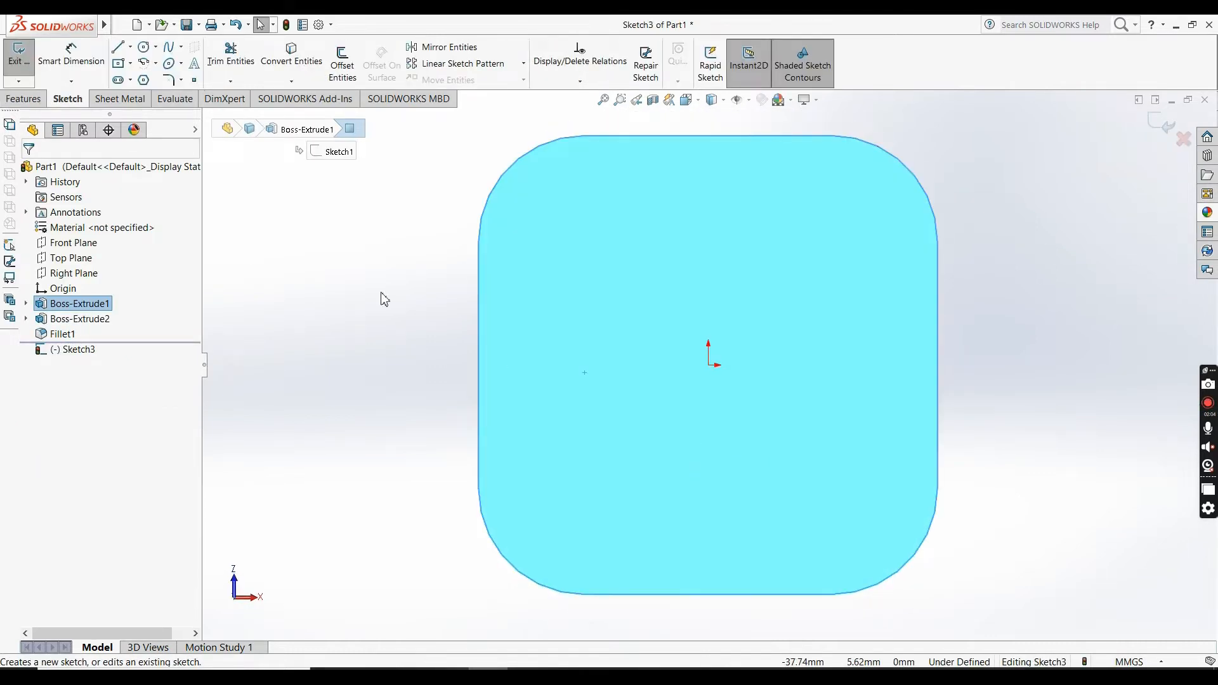
click(329, 62)
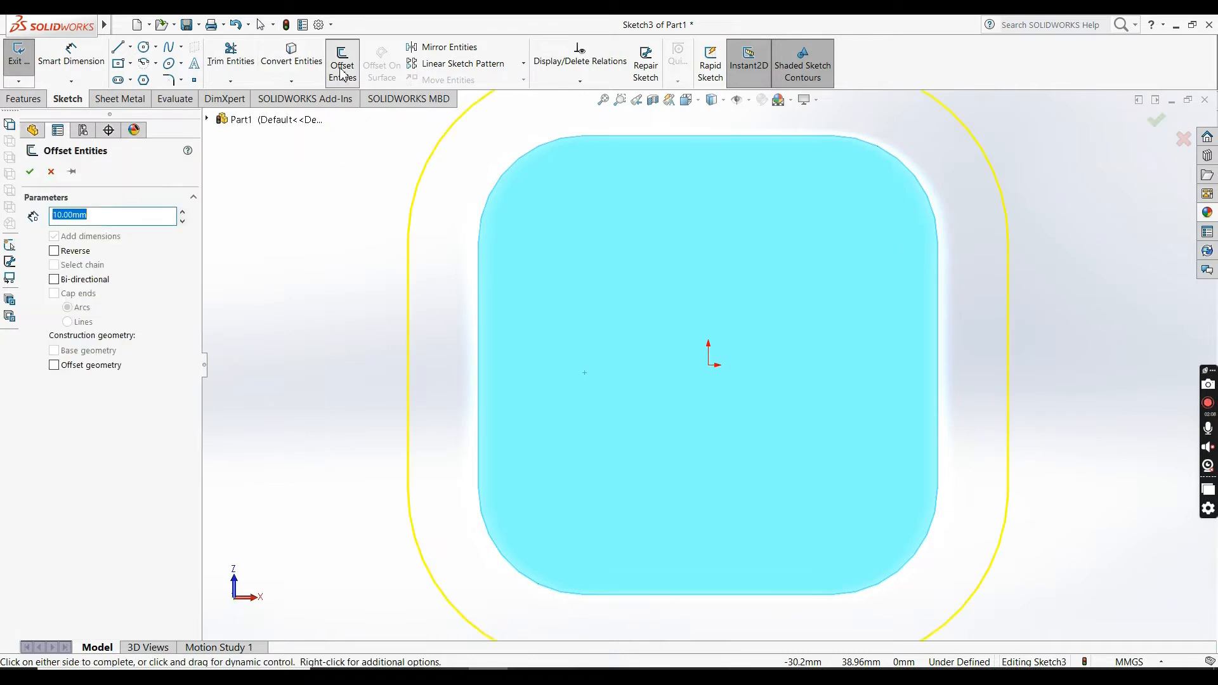
click(54, 251)
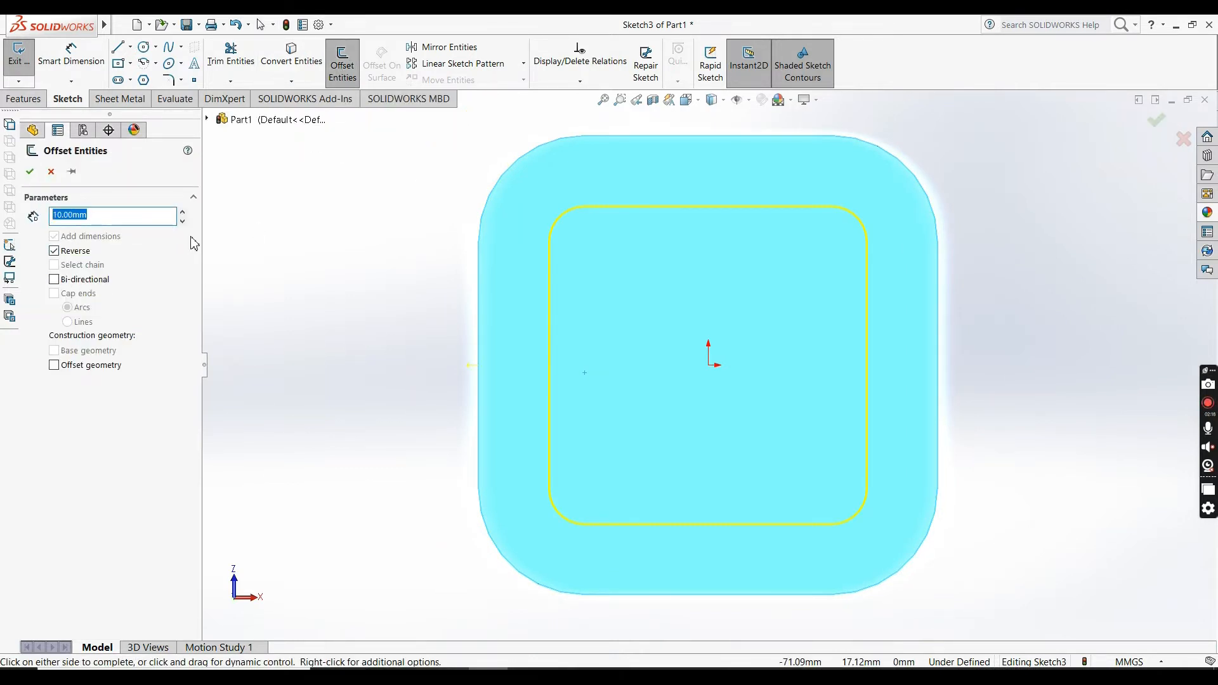
key(Return)
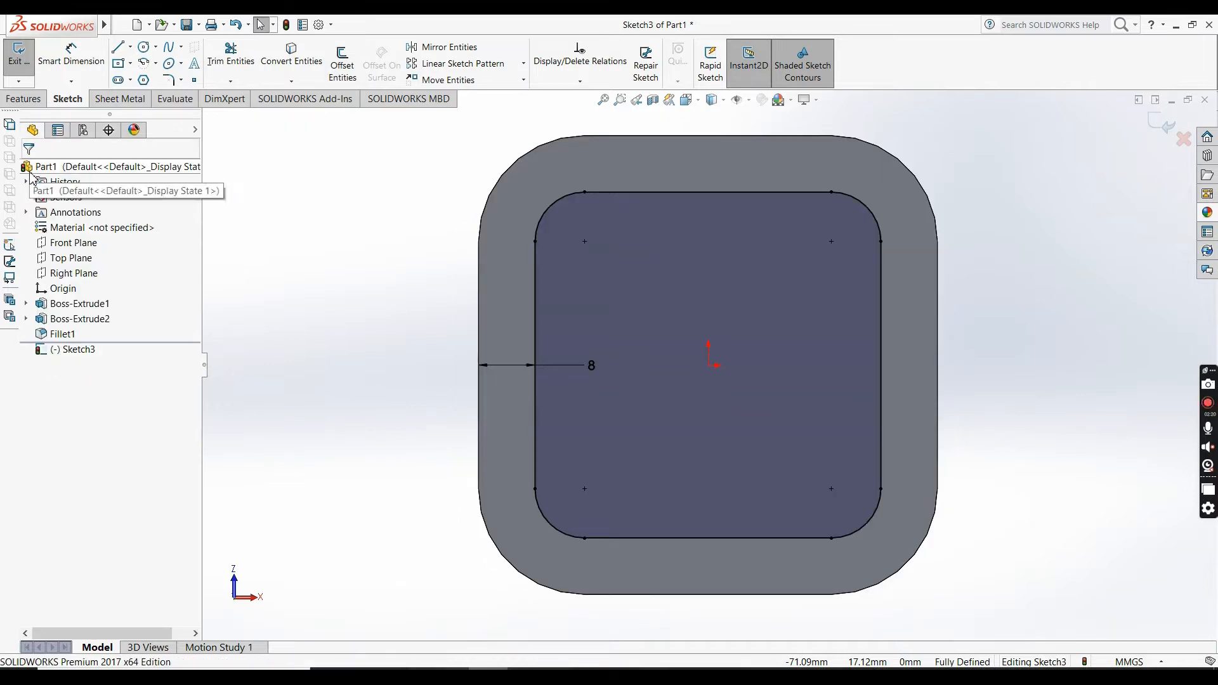
- Cut-extrude the offset outline 6 mm deep into the bottom face
click(37, 102)
click(239, 74)
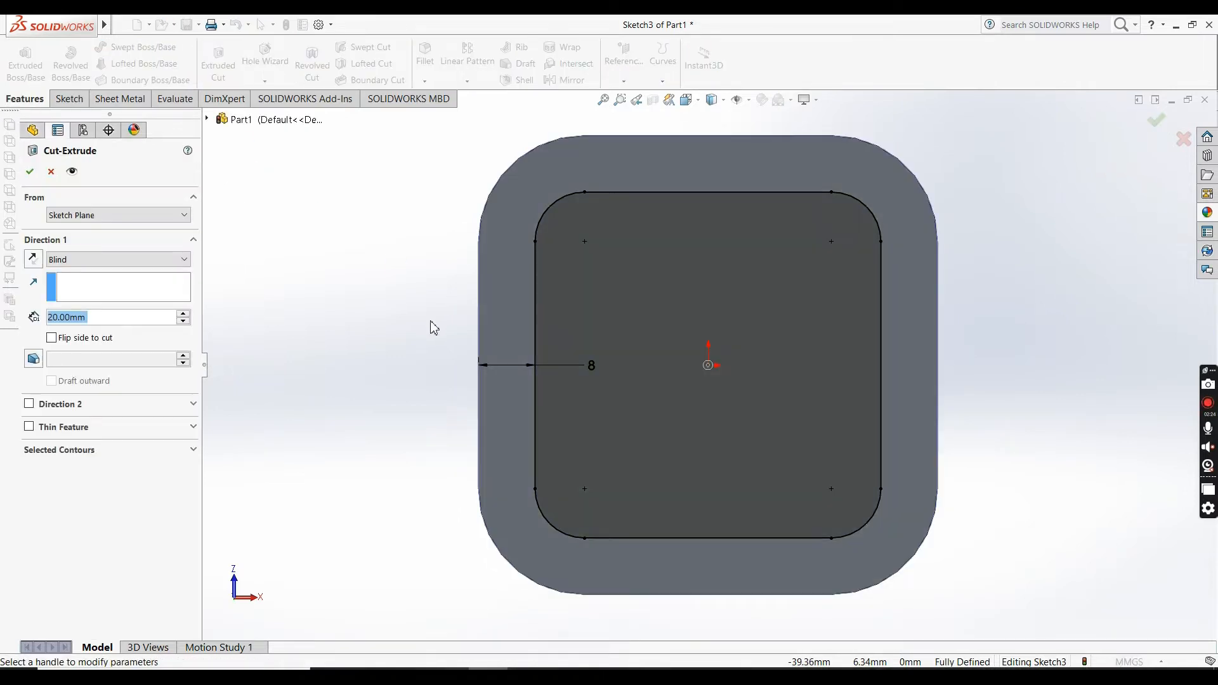
text(6)
key(Return)
key(Return)
- Set up a 6 mm fillet on the body's upper shoulder edge and its outer bottom edge
middle_drag(692, 301, 688, 244)
click(424, 56)
text(6)
key(Return)
middle_drag(305, 508, 701, 367)
click(730, 194)
scroll(748, 321, down, 3)
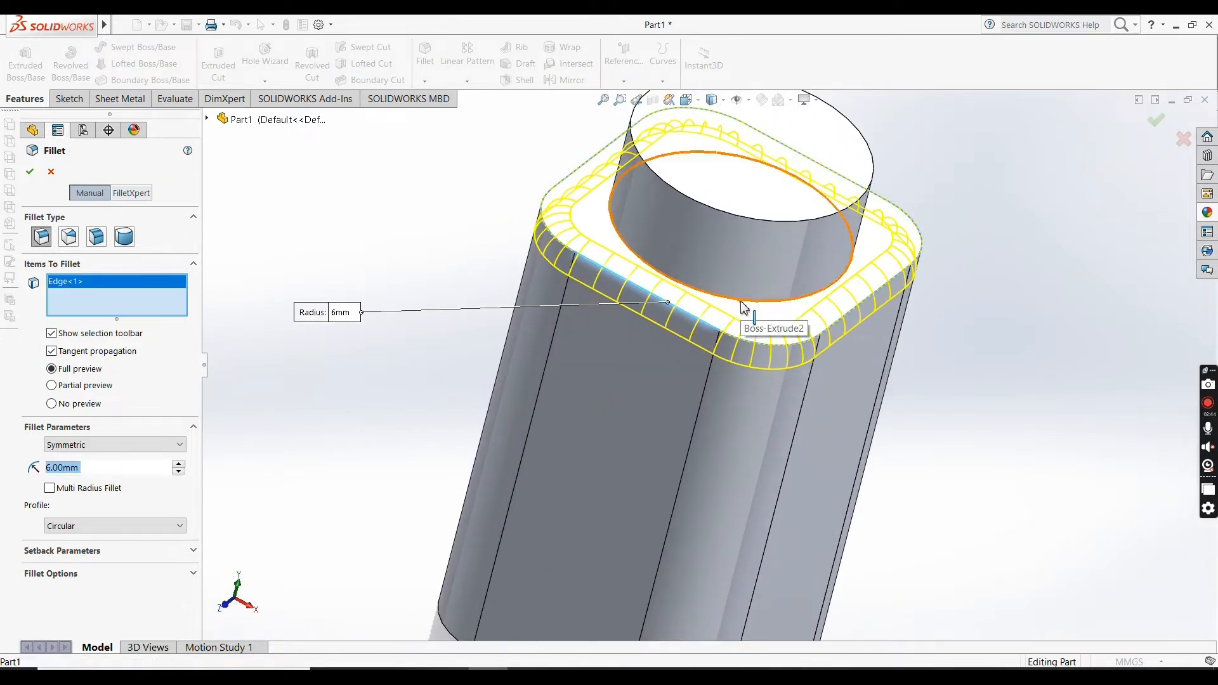
click(741, 303)
click(741, 304)
scroll(709, 365, up, 3)
scroll(628, 520, down, 2)
click(636, 530)
- Try to add the edges of the bottom recess to the 6 mm fillet
middle_drag(631, 512, 608, 396)
scroll(608, 395, down, 2)
click(601, 371)
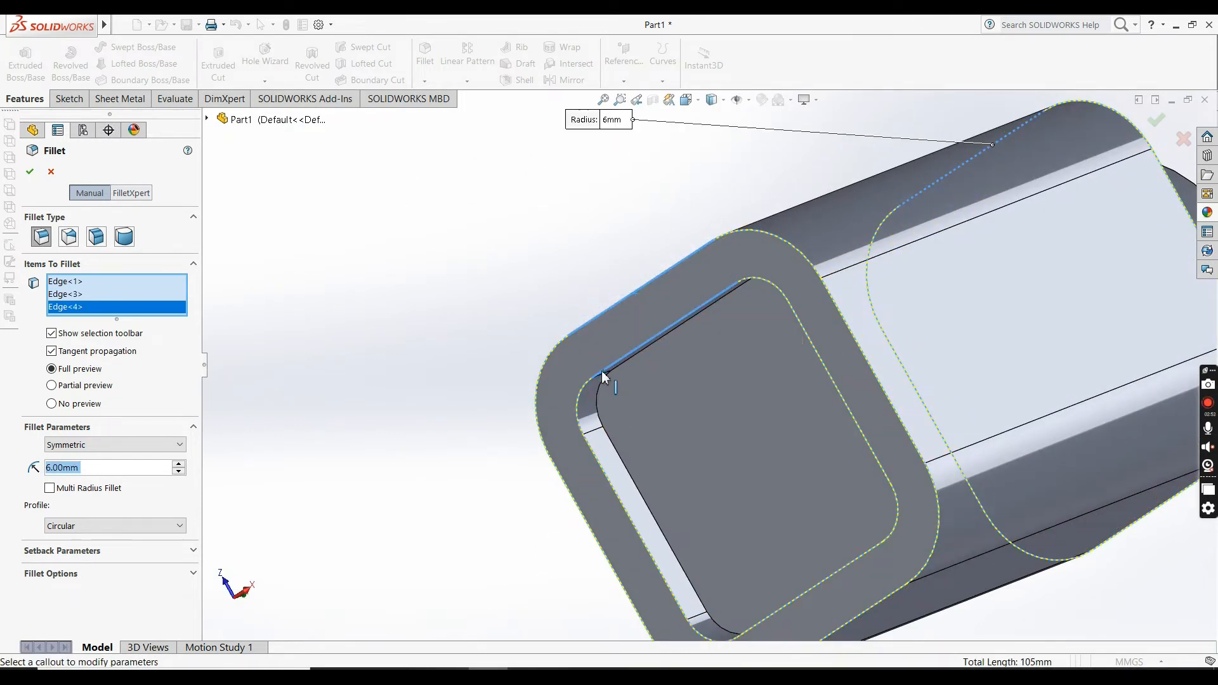
click(605, 383)
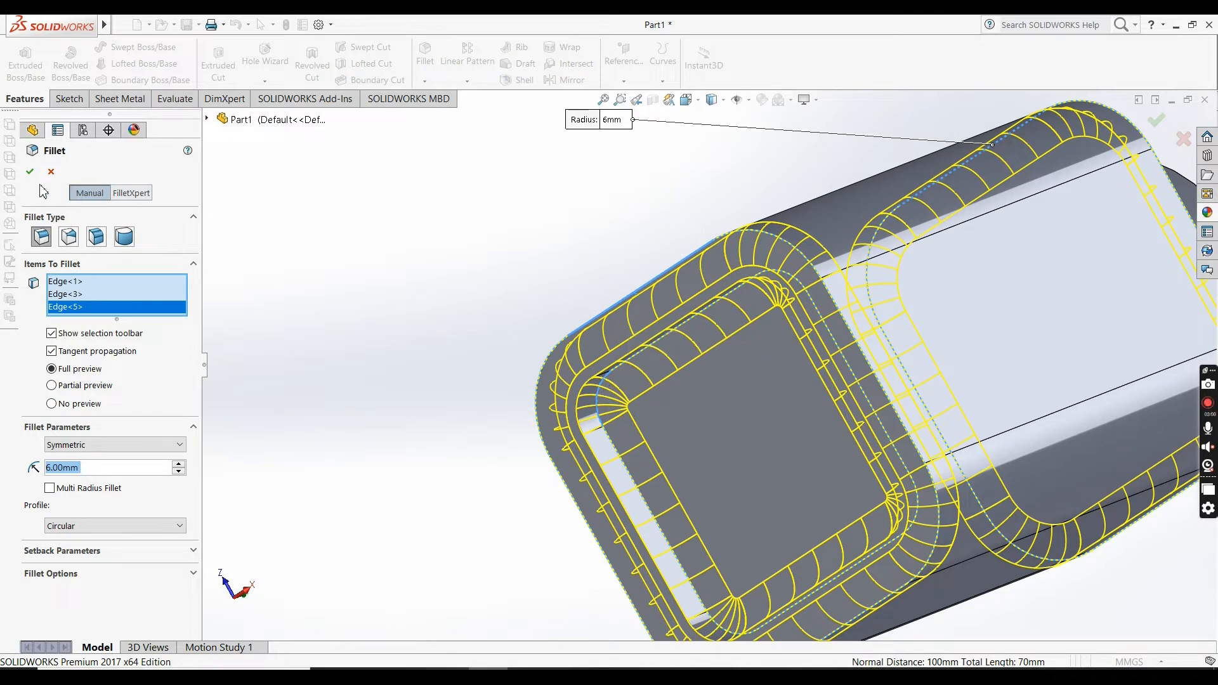
click(622, 363)
- Remove the recess edges from the fillet selection and apply the 6 mm fillet to the two outer edges
right_click(77, 315)
click(102, 335)
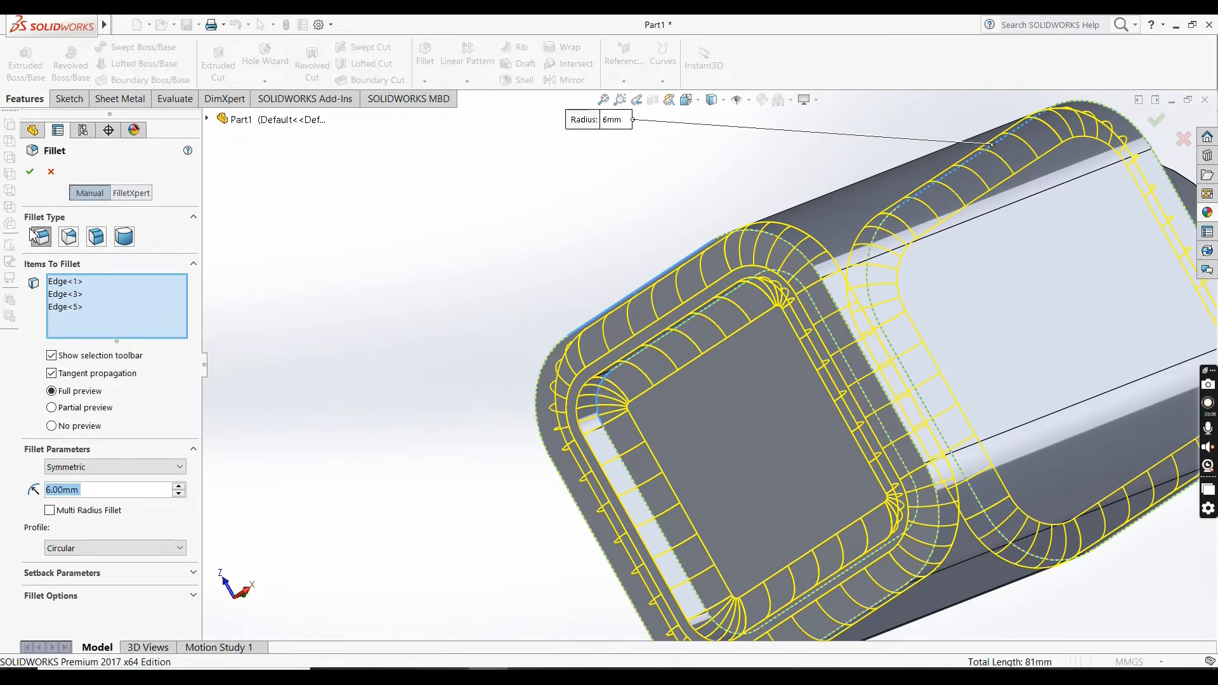
click(75, 308)
right_click(75, 308)
click(101, 332)
click(30, 171)
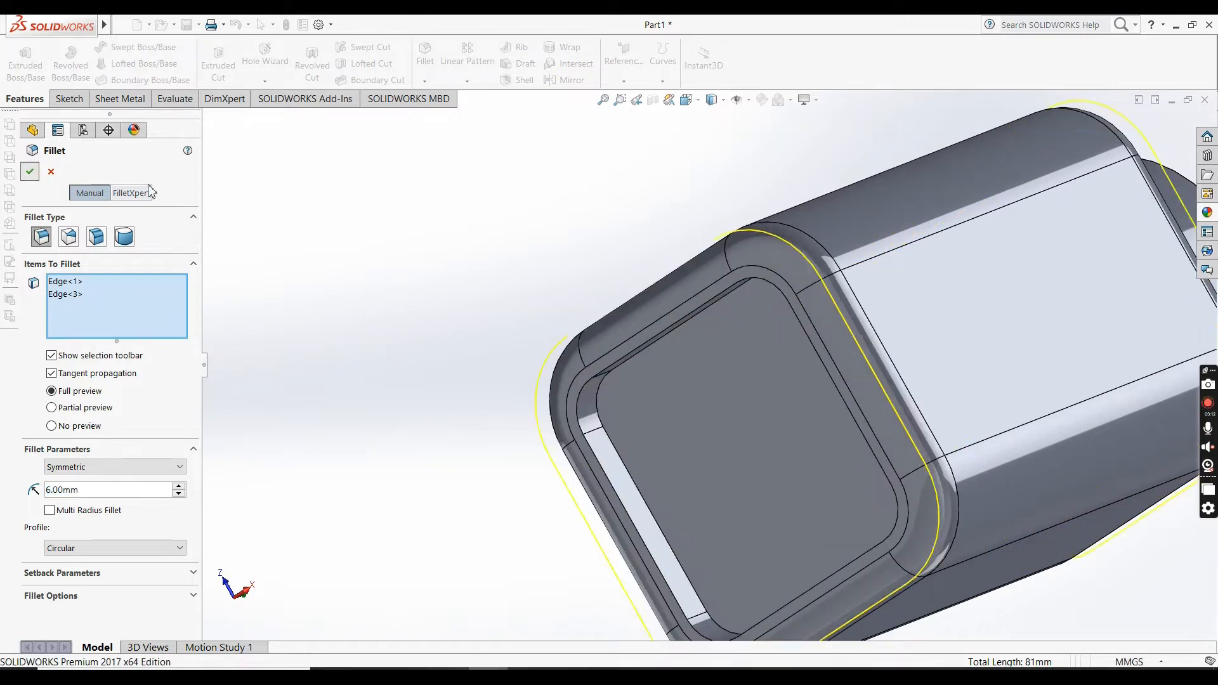
- Fillet the outer rim edge of the bottom recess, trying a 4 mm radius and applying 2 mm
middle_drag(565, 374, 587, 235)
scroll(613, 341, down, 4)
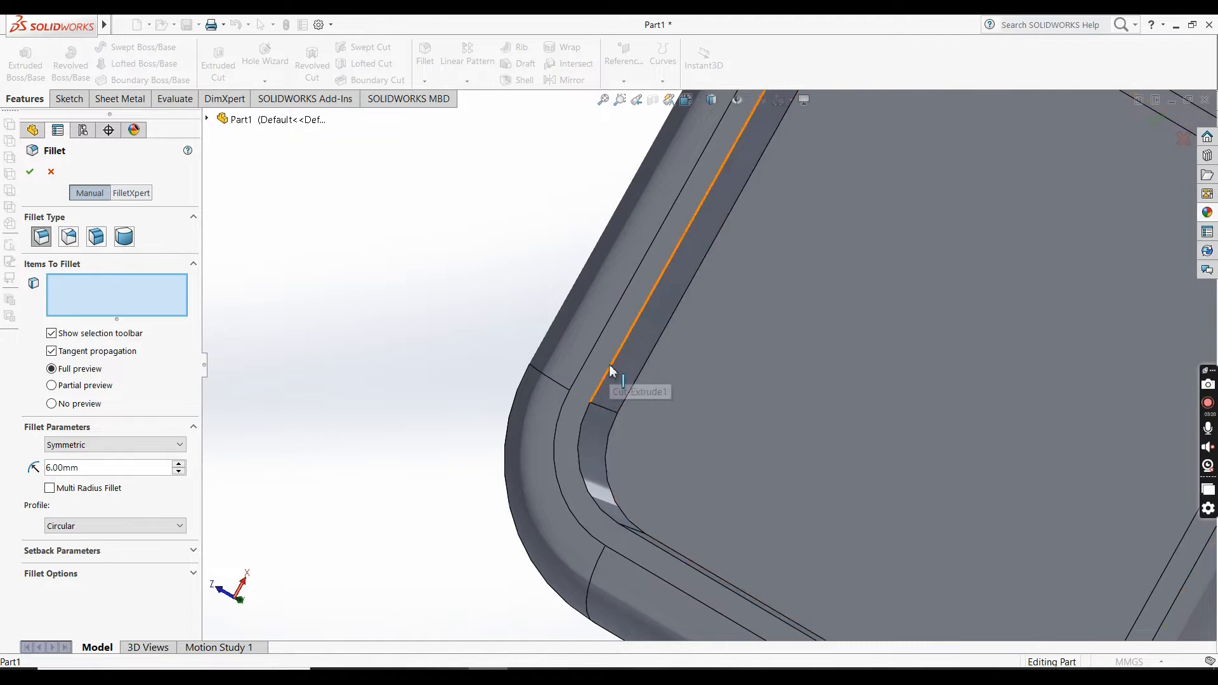
click(610, 368)
text(4)
key(Return)
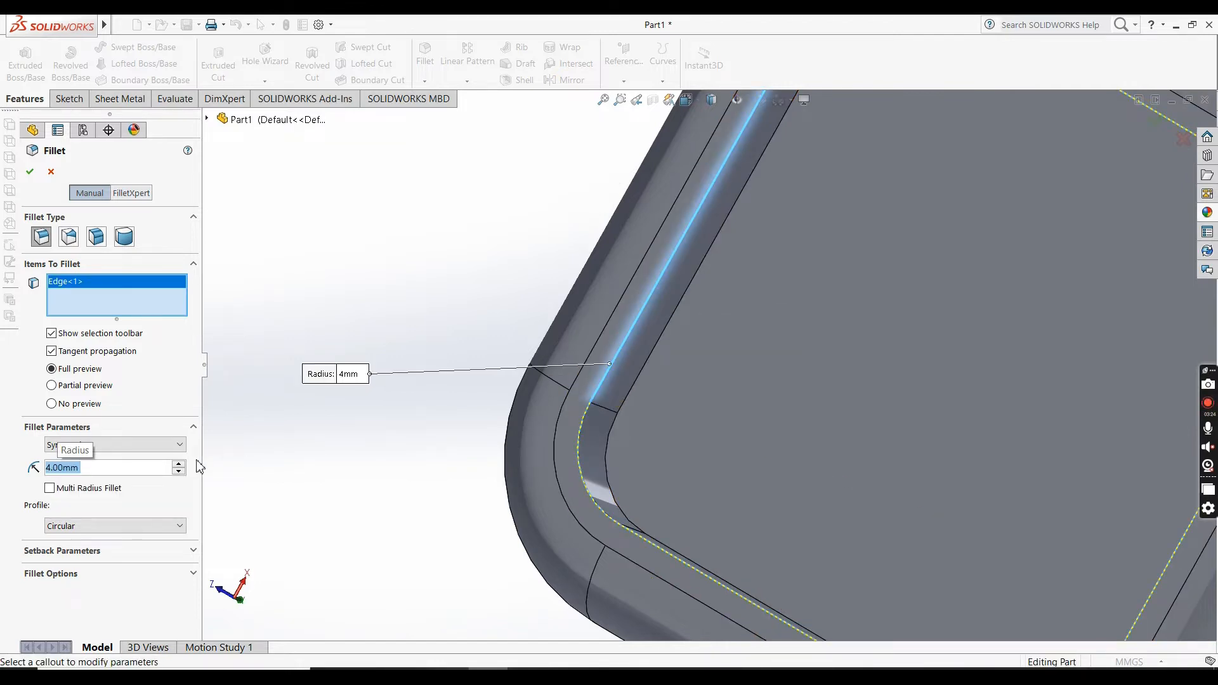
text(2)
key(Return)
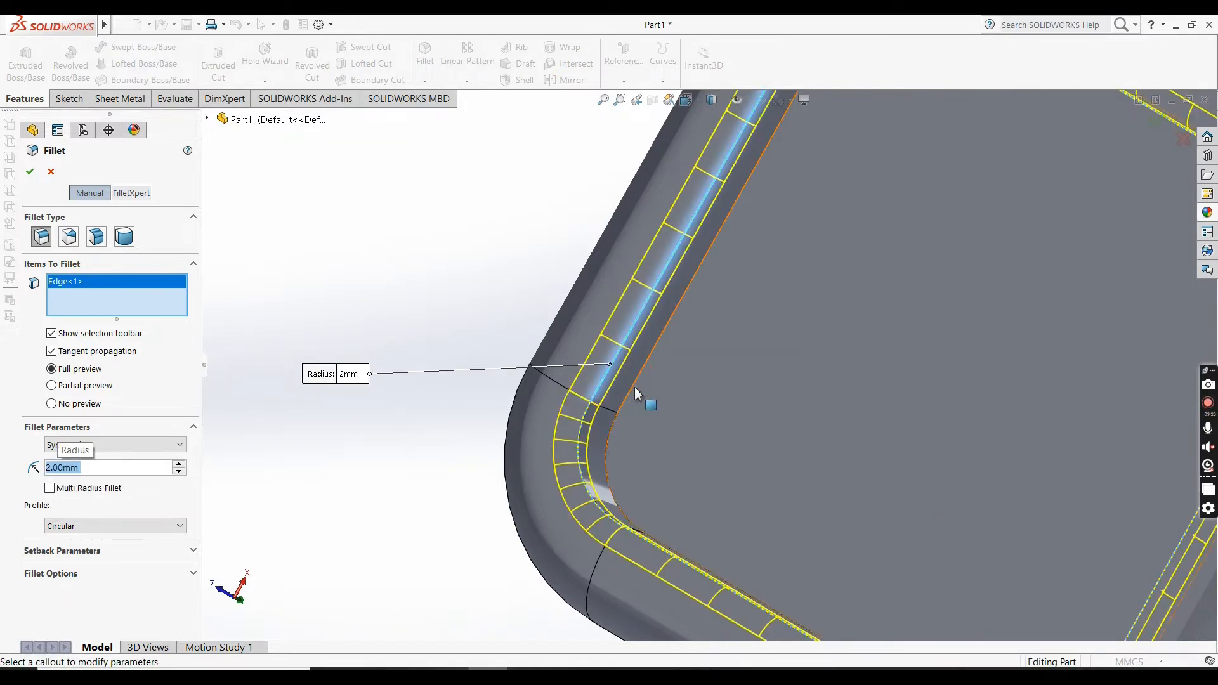
click(30, 172)
- Fillet the inner edge around the floor of the bottom recess with a 4 mm radius
click(423, 69)
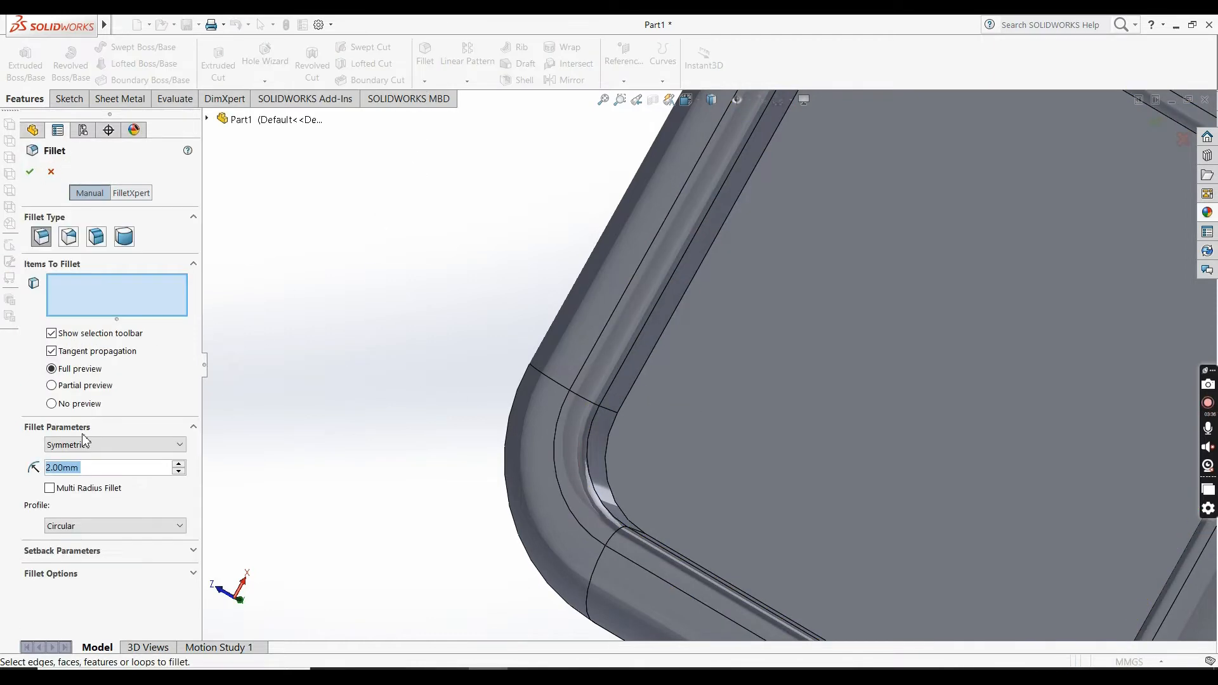
text(4)
key(Return)
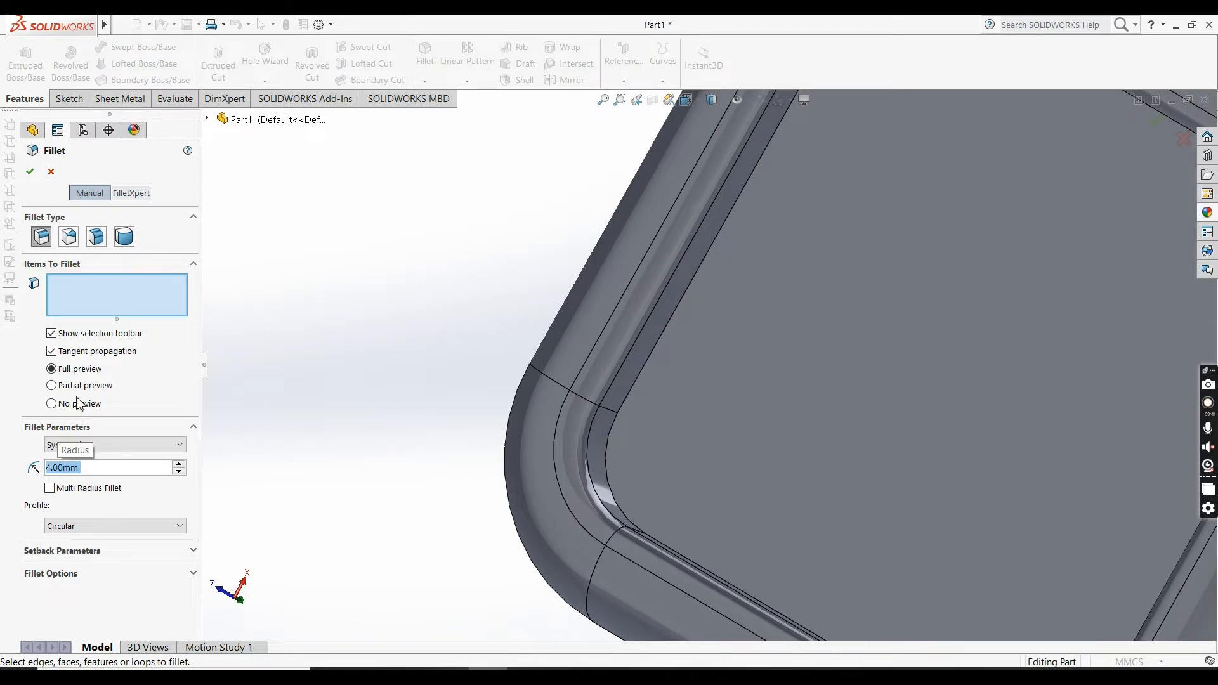
click(639, 388)
scroll(774, 342, up, 3)
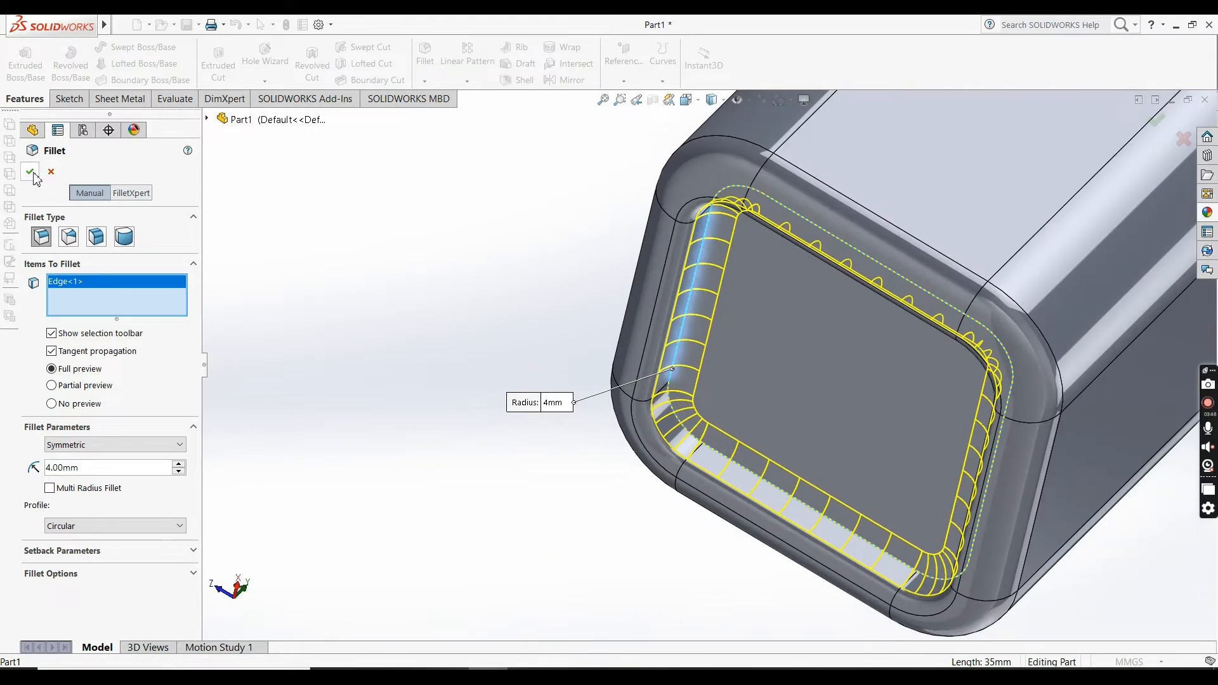
click(31, 172)
- Edit the 2 mm fillet (Fillet3) to also include the edge where the neck meets the shoulder
middle_drag(647, 372, 508, 366)
scroll(619, 324, up, 4)
scroll(682, 231, down, 5)
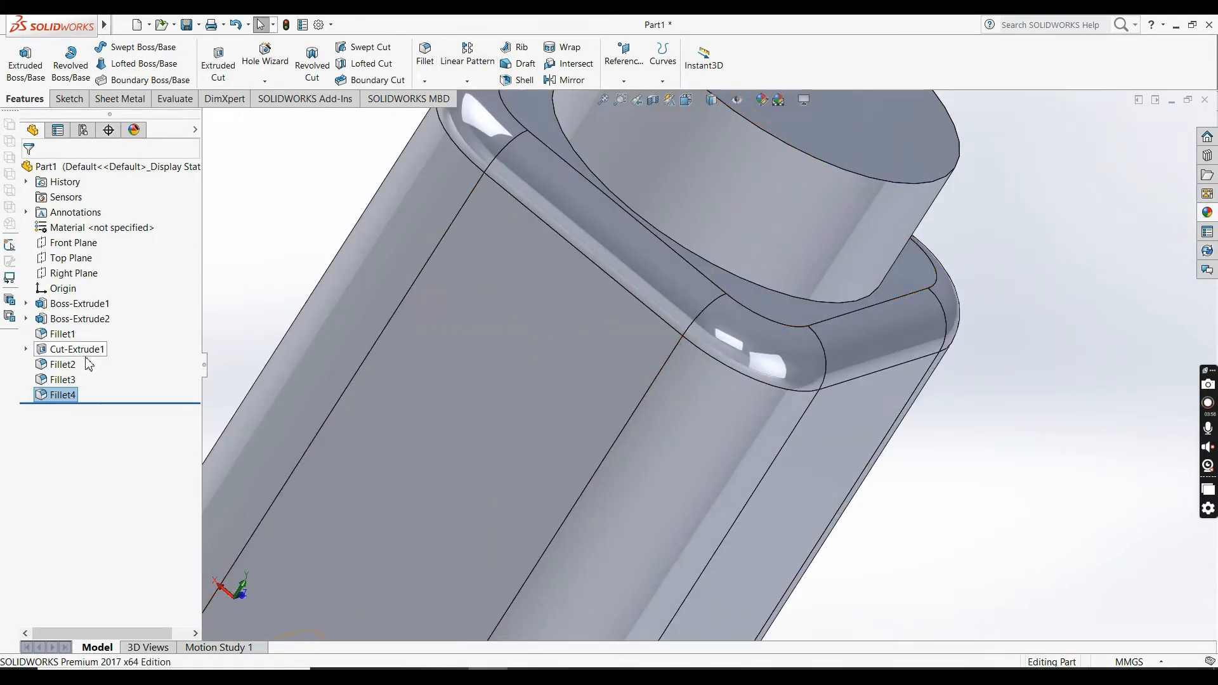
right_click(63, 380)
click(70, 340)
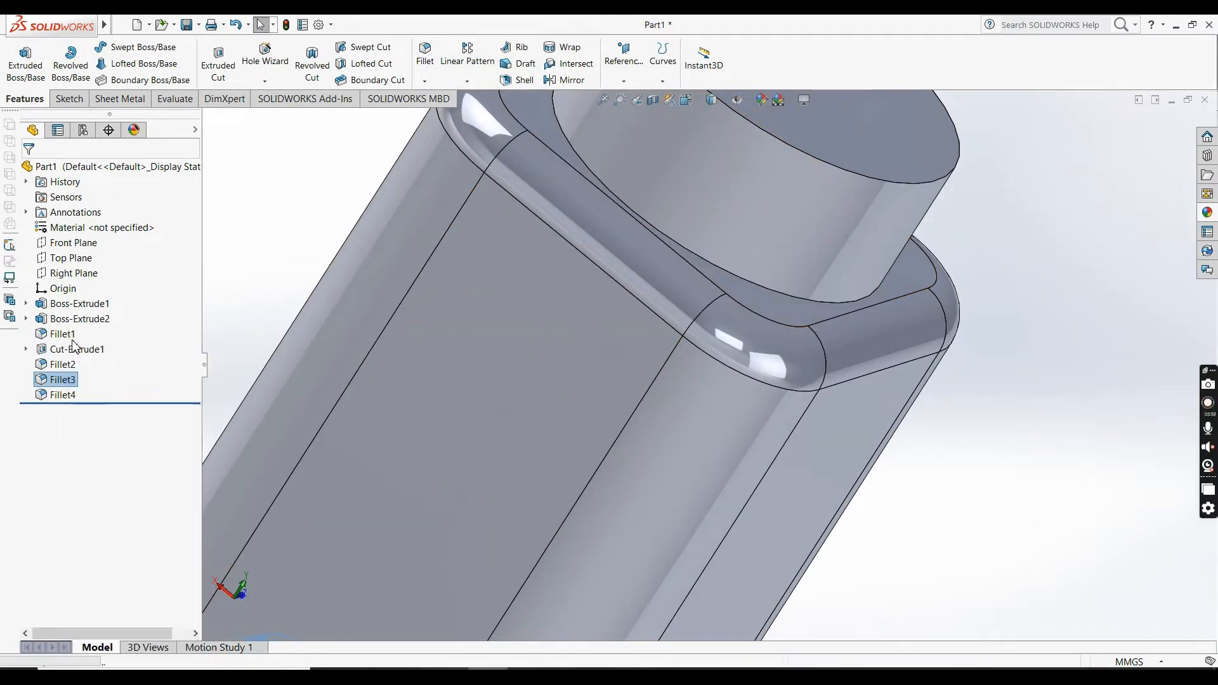
click(735, 283)
click(29, 172)
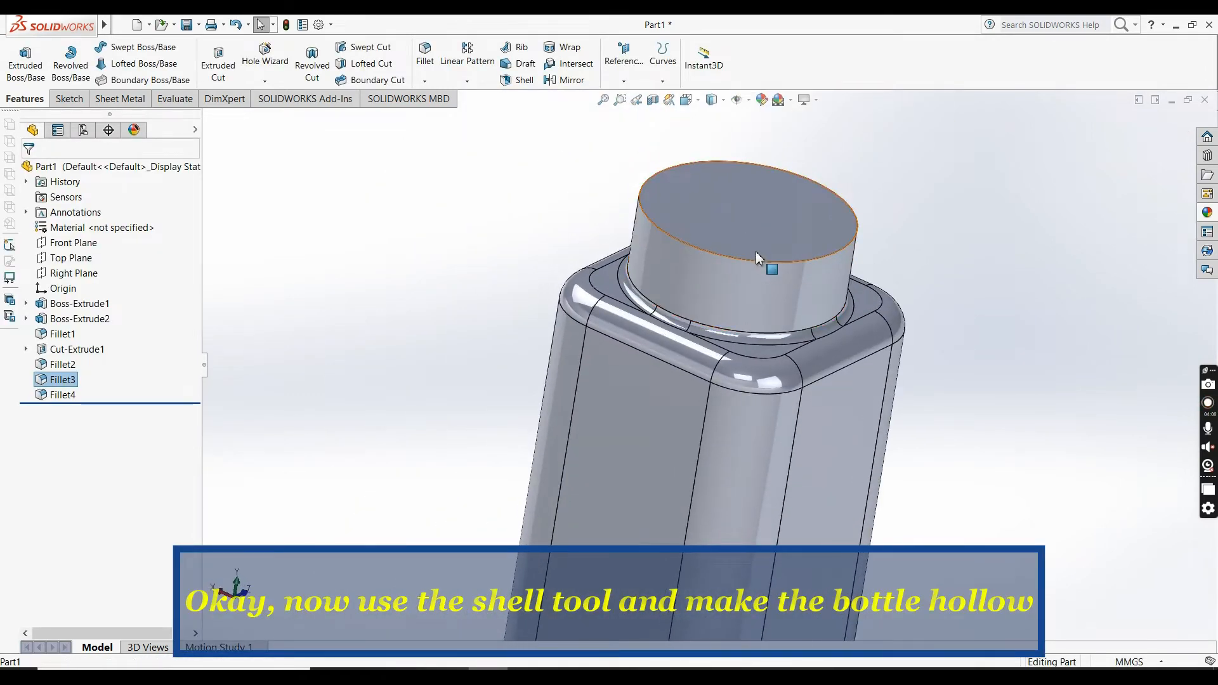
- Shell the bottle to a 2.5 mm wall thickness with the neck's top face removed, previewing the result
click(512, 84)
text(2.5)
key(Return)
click(72, 293)
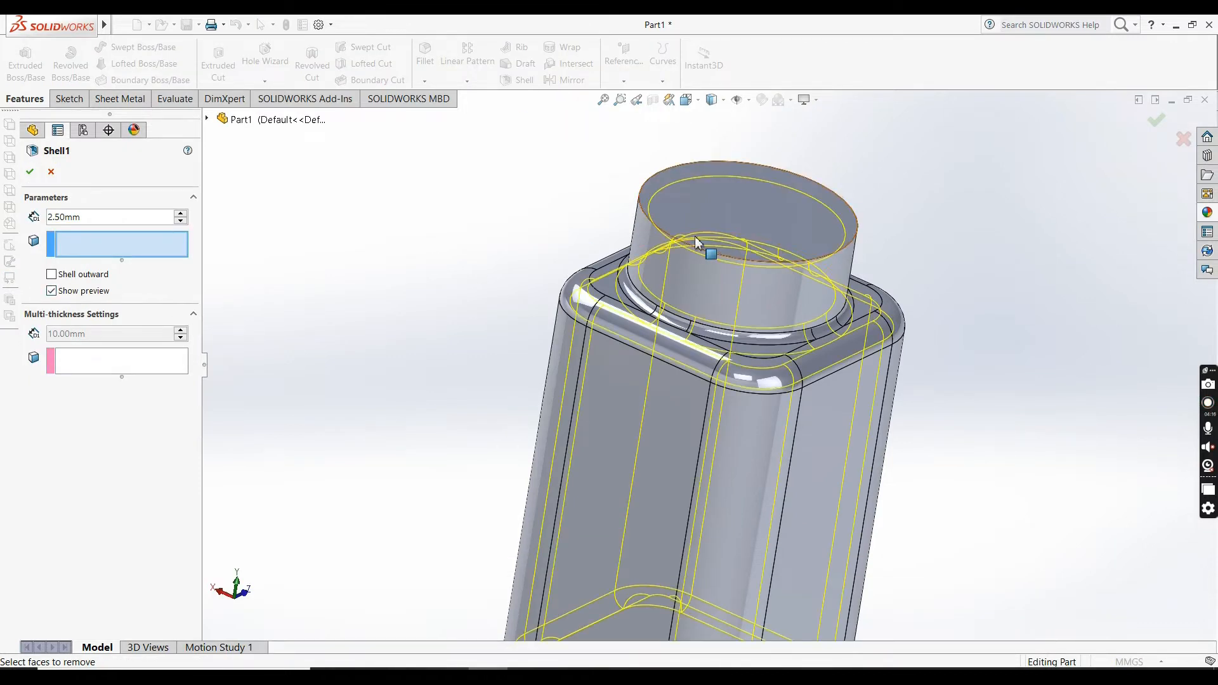
click(736, 240)
click(30, 171)
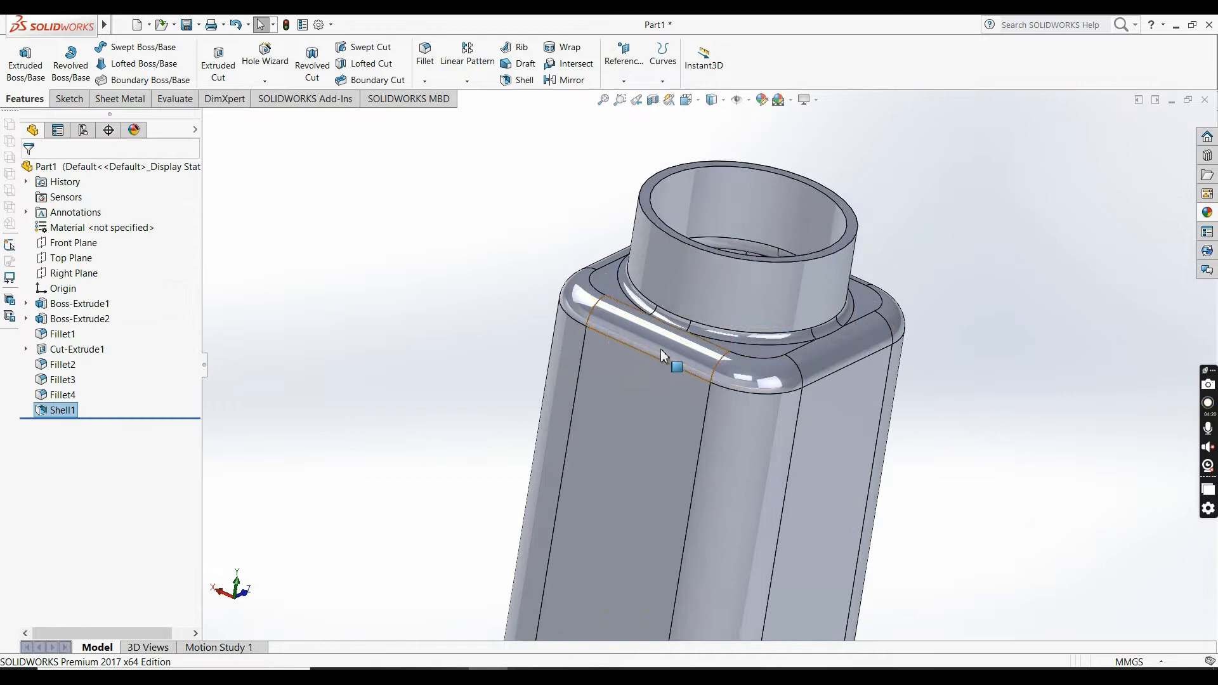
scroll(666, 359, up, 3)
scroll(808, 338, down, 5)
middle_drag(552, 394, 594, 406)
scroll(593, 406, up, 3)
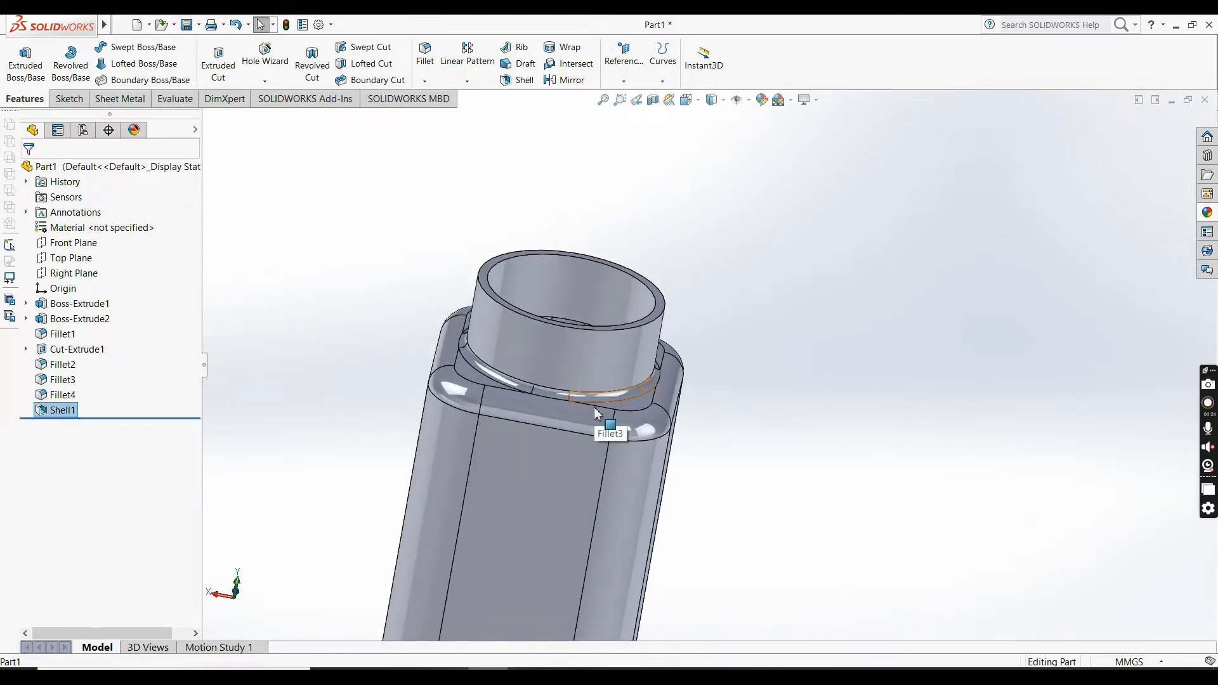
- Start a sketch on the neck's top rim face and convert its outer circular edge into the sketch
scroll(572, 396, down, 3)
click(605, 361)
click(770, 279)
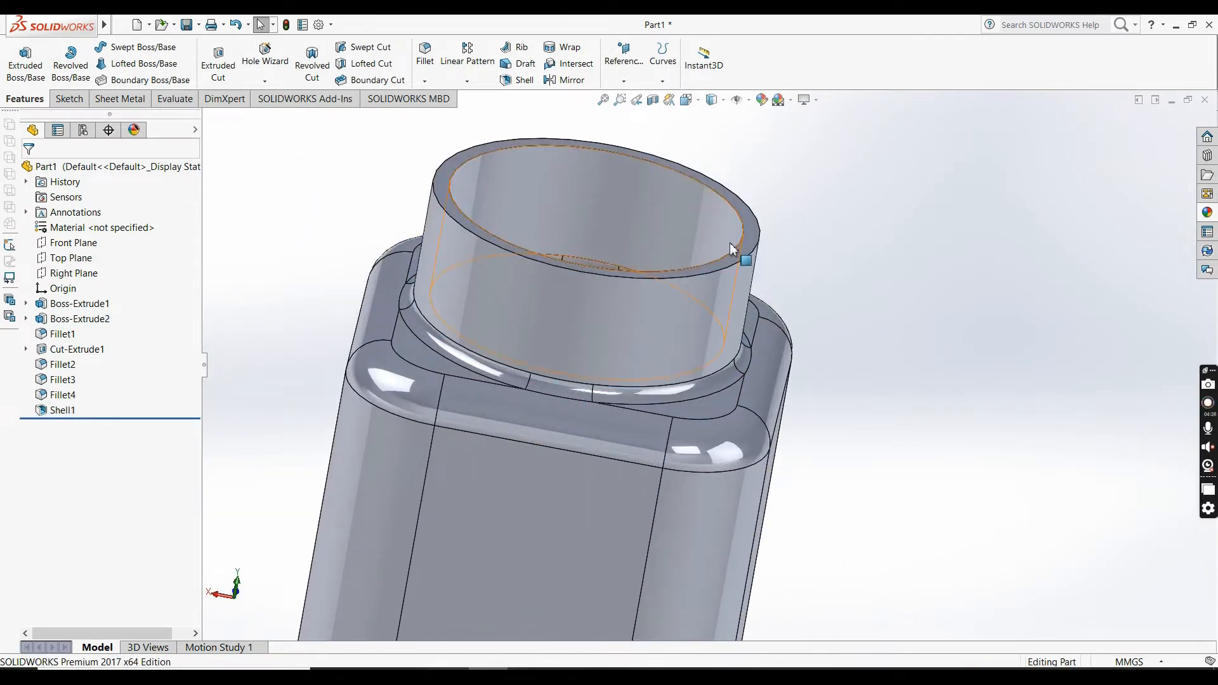
click(747, 246)
click(805, 209)
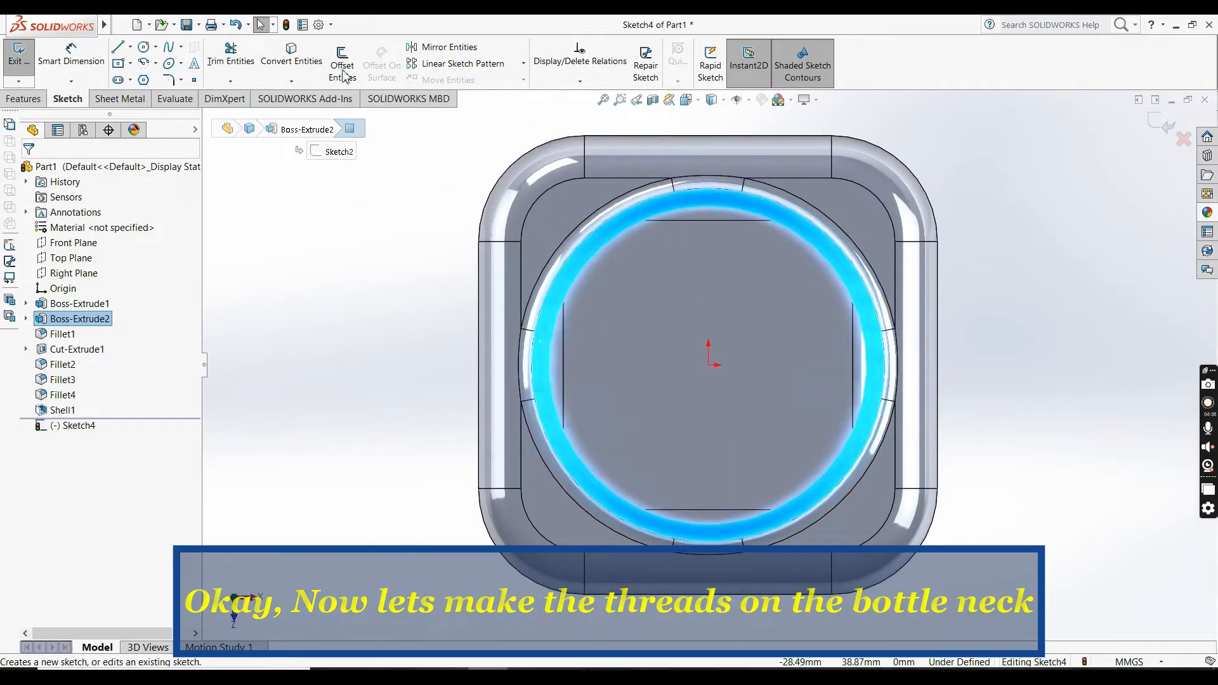
click(292, 61)
- Start a helix from the neck's outer circle and set its constant pitch to 1/4"
click(24, 98)
click(663, 70)
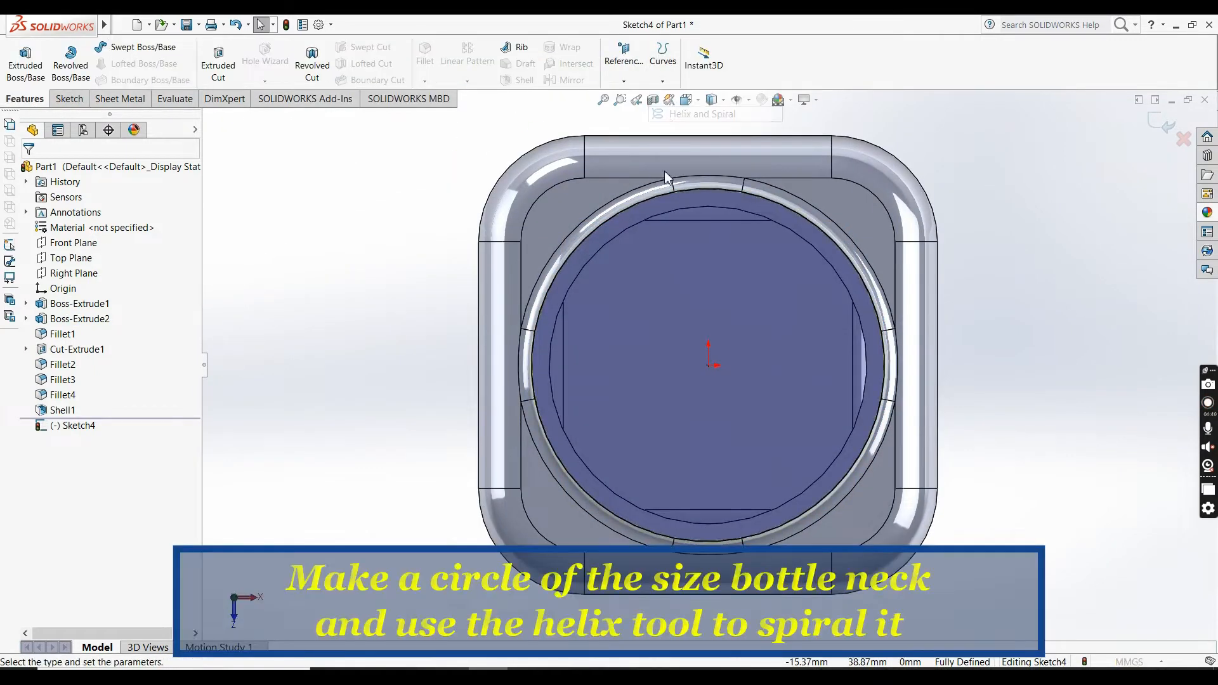
click(671, 116)
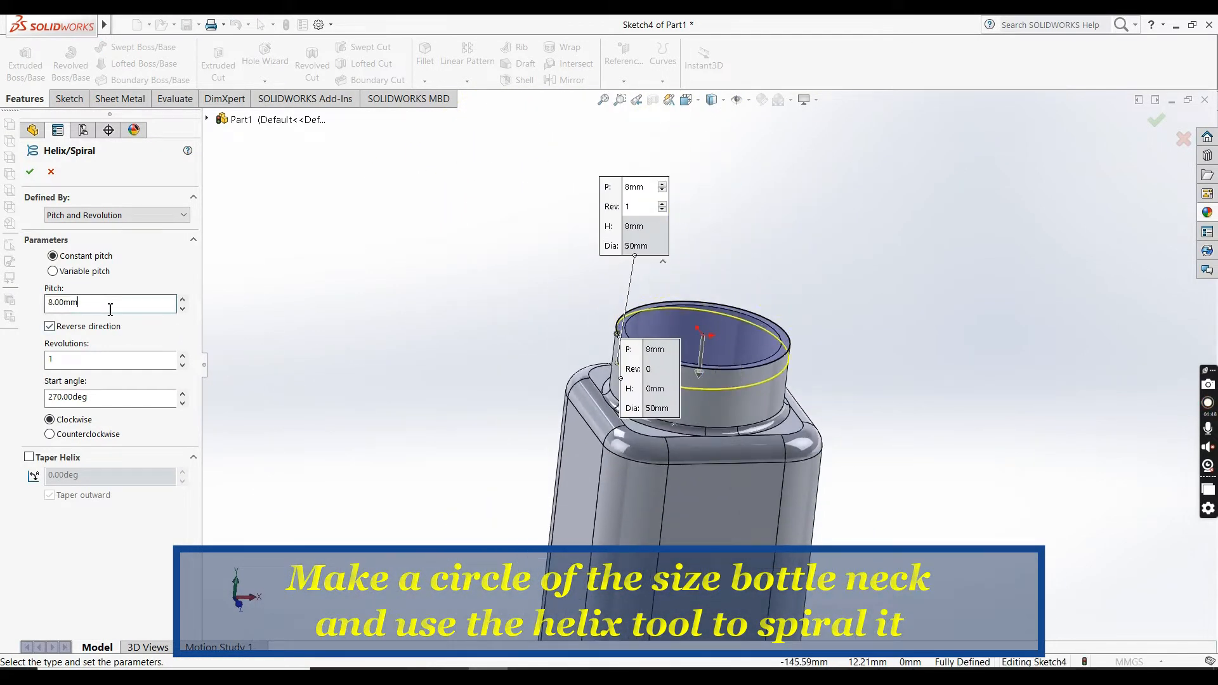
text(1)
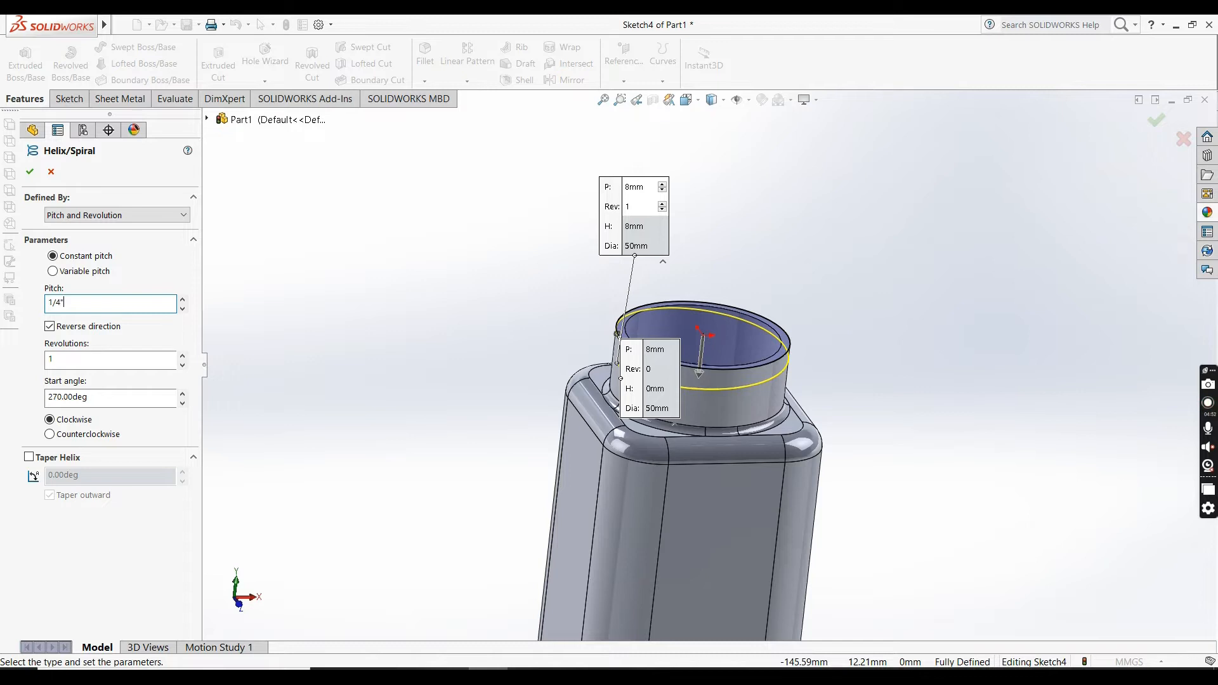
text(/4")
key(Return)
- Set the neck helix to 1.5 revolutions and complete it
scroll(737, 427, down, 3)
middle_drag(736, 427, 761, 431)
click(207, 119)
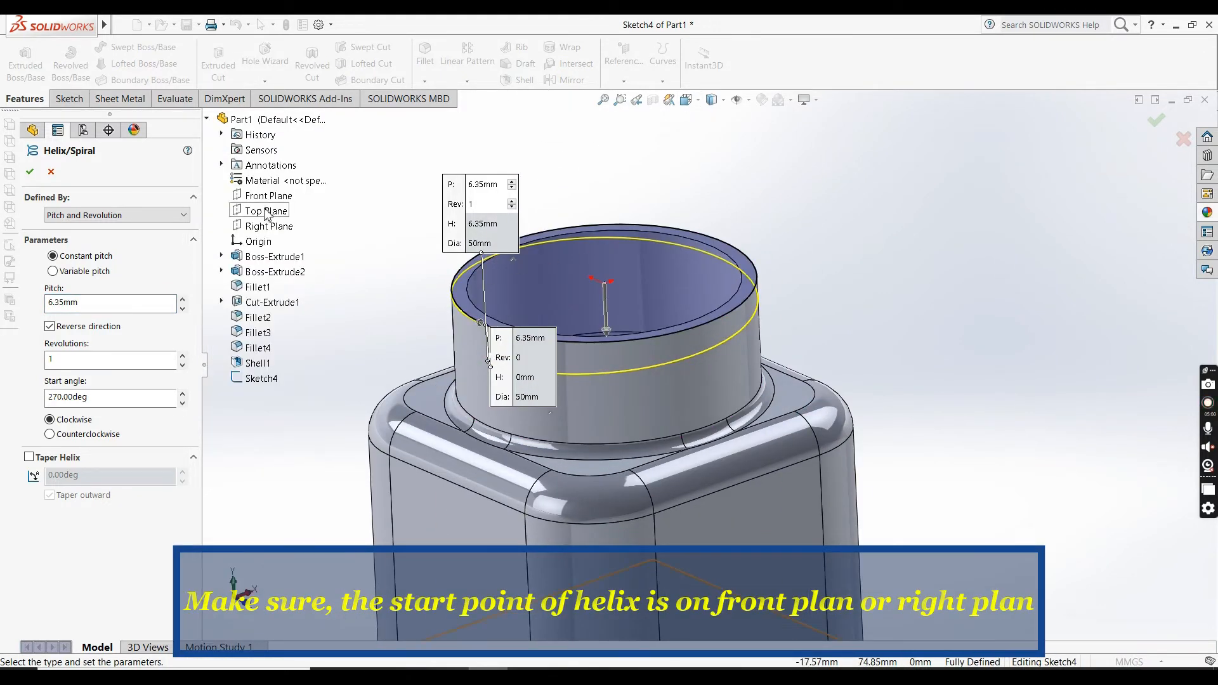
click(182, 356)
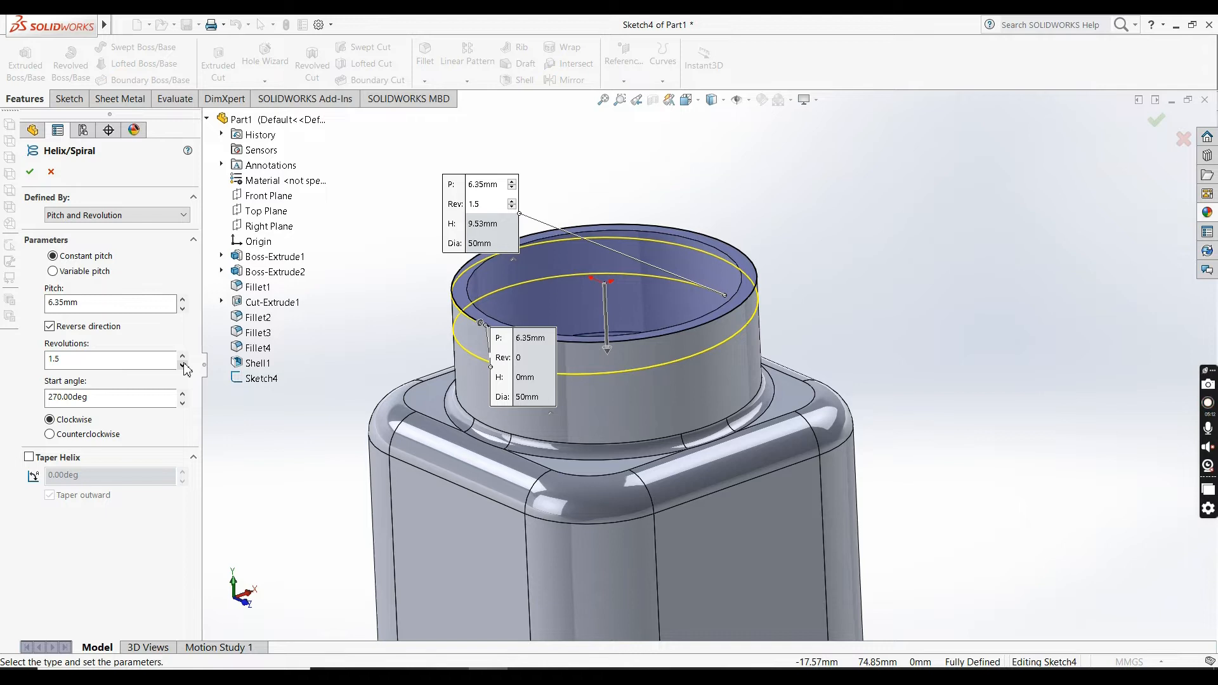
click(31, 173)
- Sketch a 3-sided polygon on the Front Plane, centred on the helix start point, with an inscribed circle about 1.07 mm in diameter
click(71, 246)
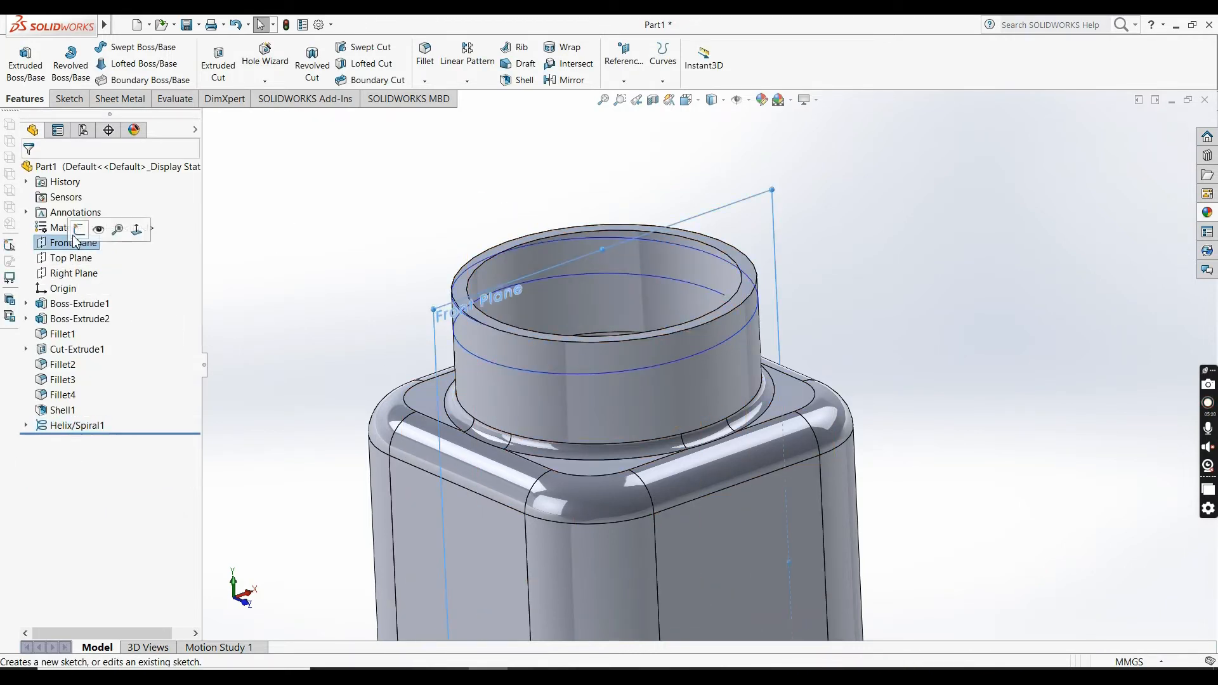
click(78, 230)
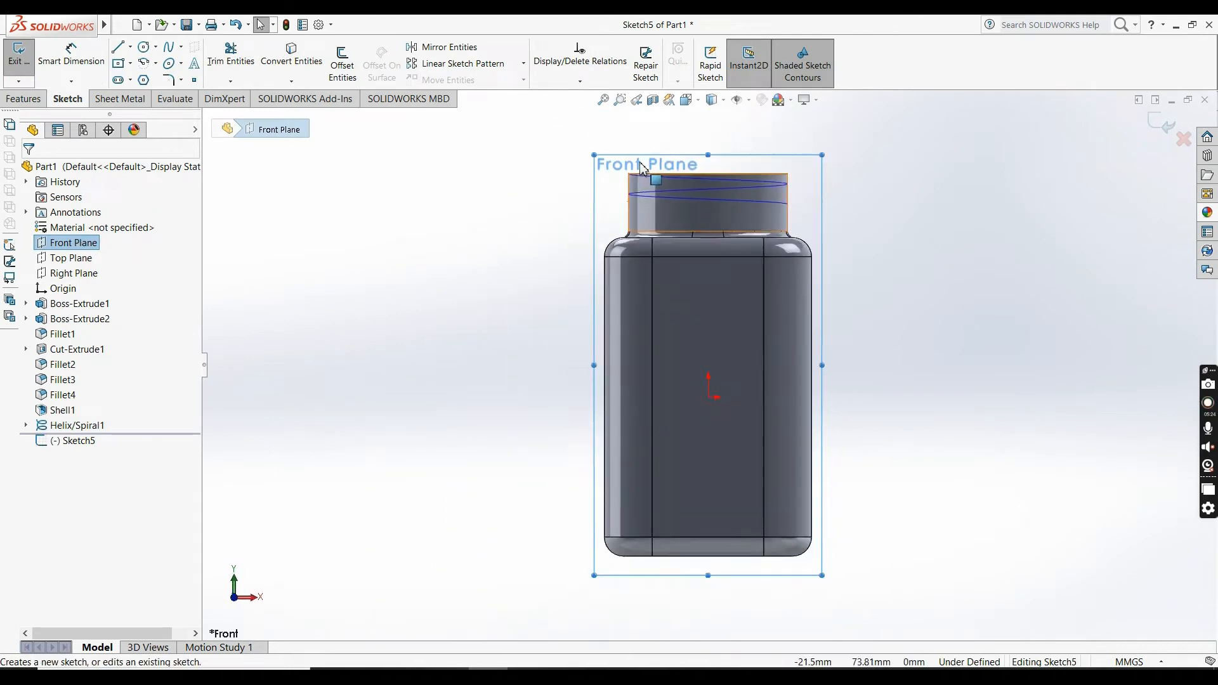
scroll(594, 288, down, 8)
scroll(565, 282, down, 3)
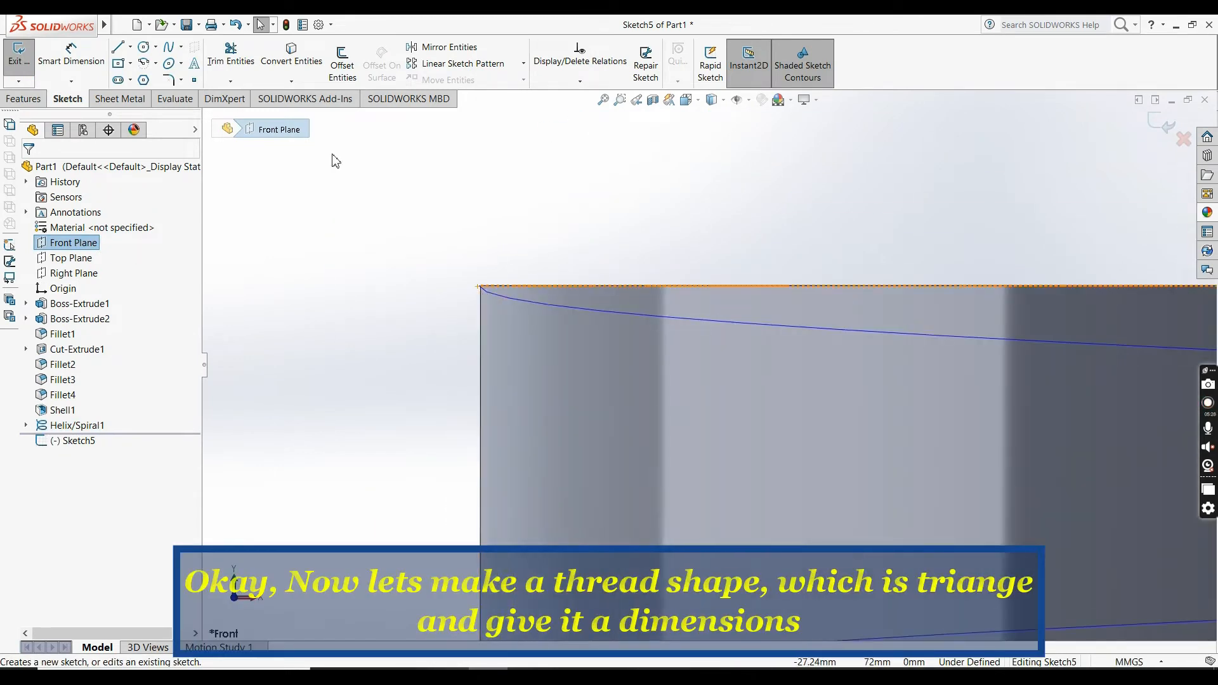
click(143, 79)
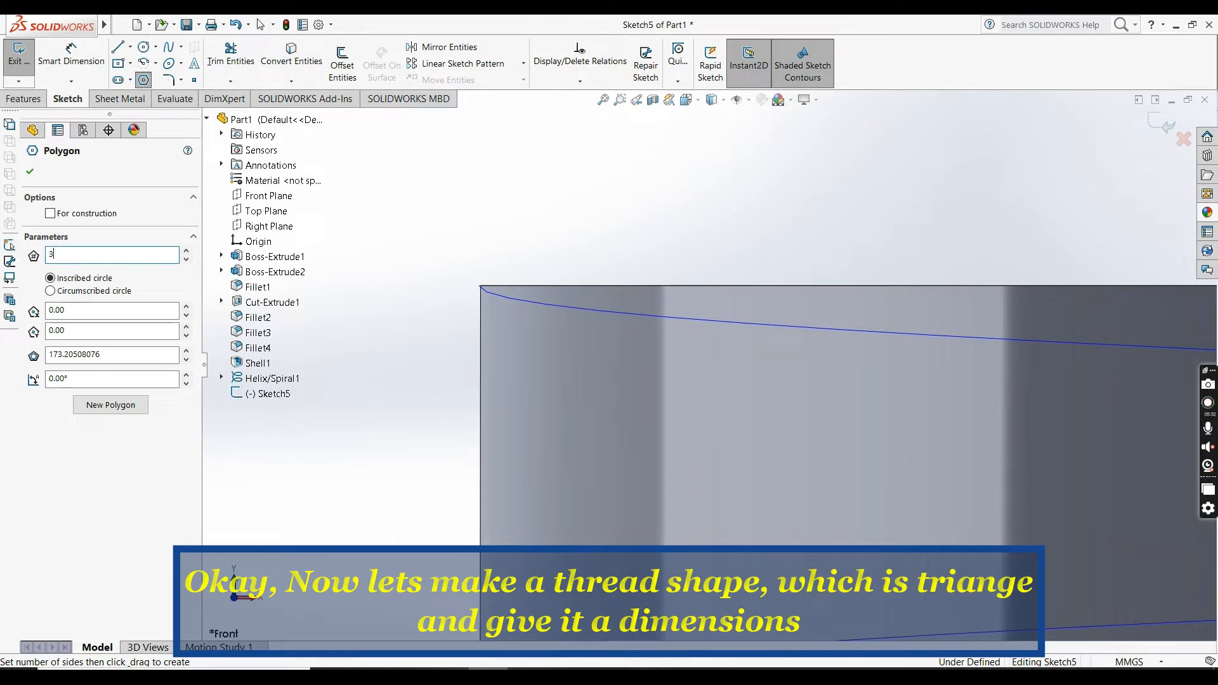
click(480, 286)
click(412, 287)
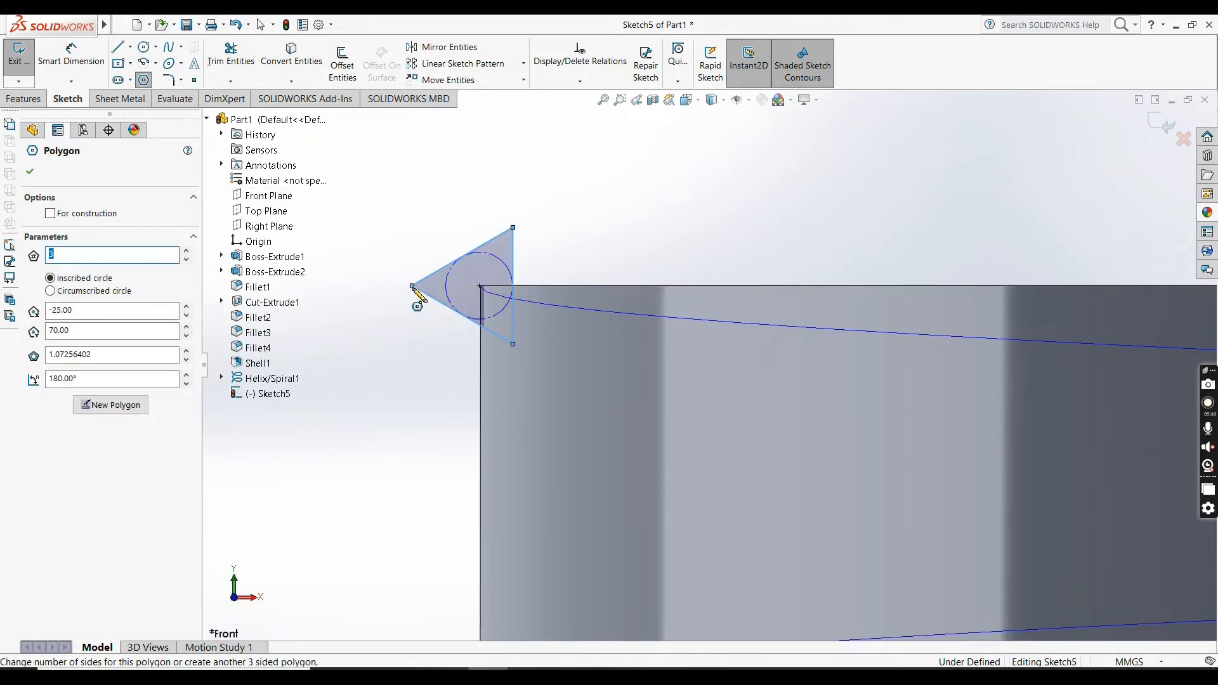
- Dimension the triangle's inscribed construction circle to a 2.25 mm diameter
click(71, 54)
click(445, 279)
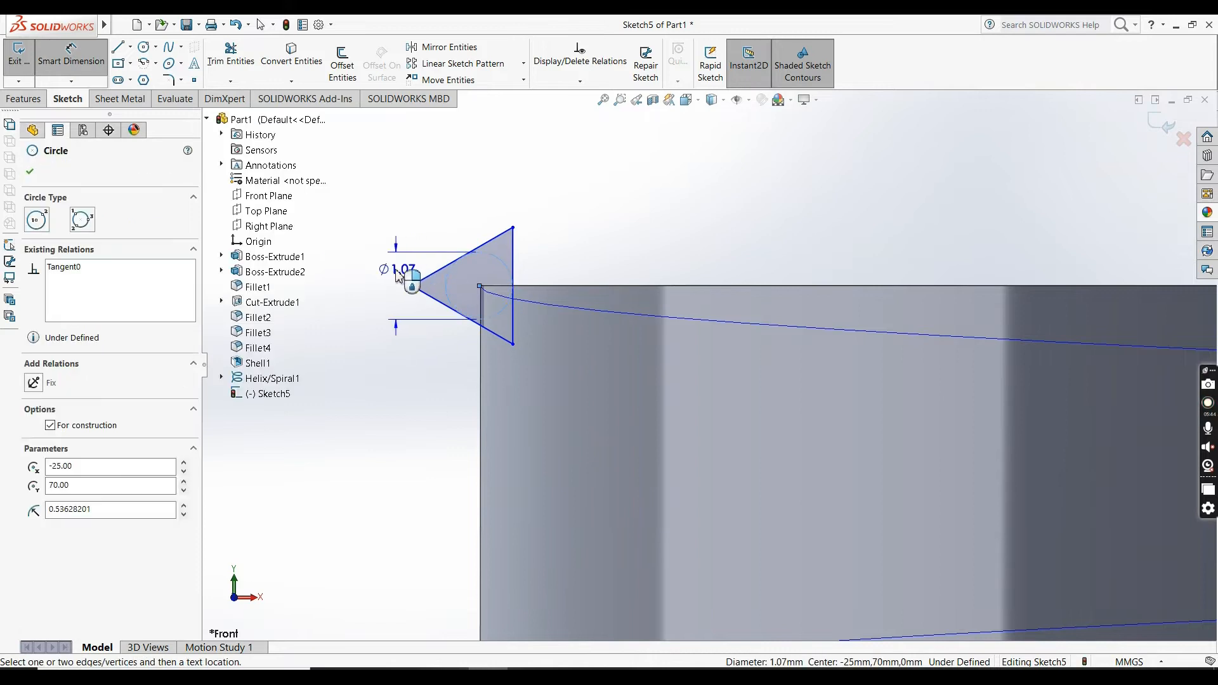
click(399, 270)
text(2.25)
key(Return)
scroll(701, 397, up, 5)
scroll(701, 397, down, 1)
click(31, 172)
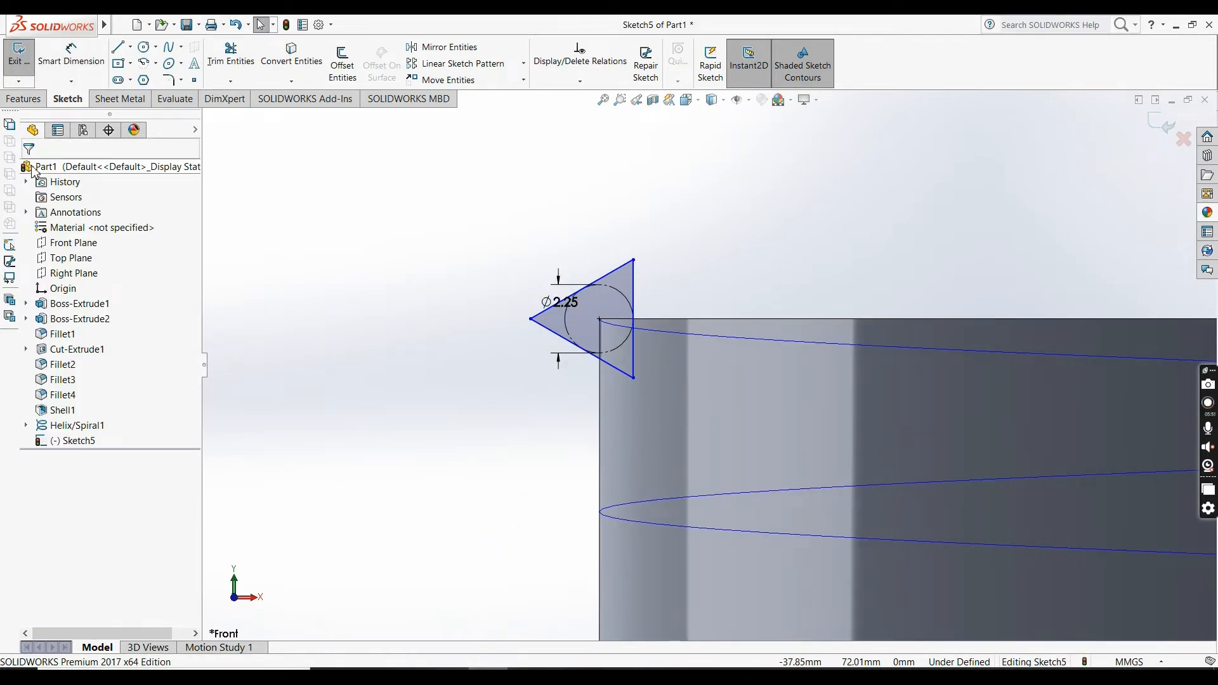
- Sweep the triangle sketch as a boss along the helix to form the thread on the bottle neck
click(23, 101)
click(130, 47)
click(83, 229)
click(102, 215)
click(605, 279)
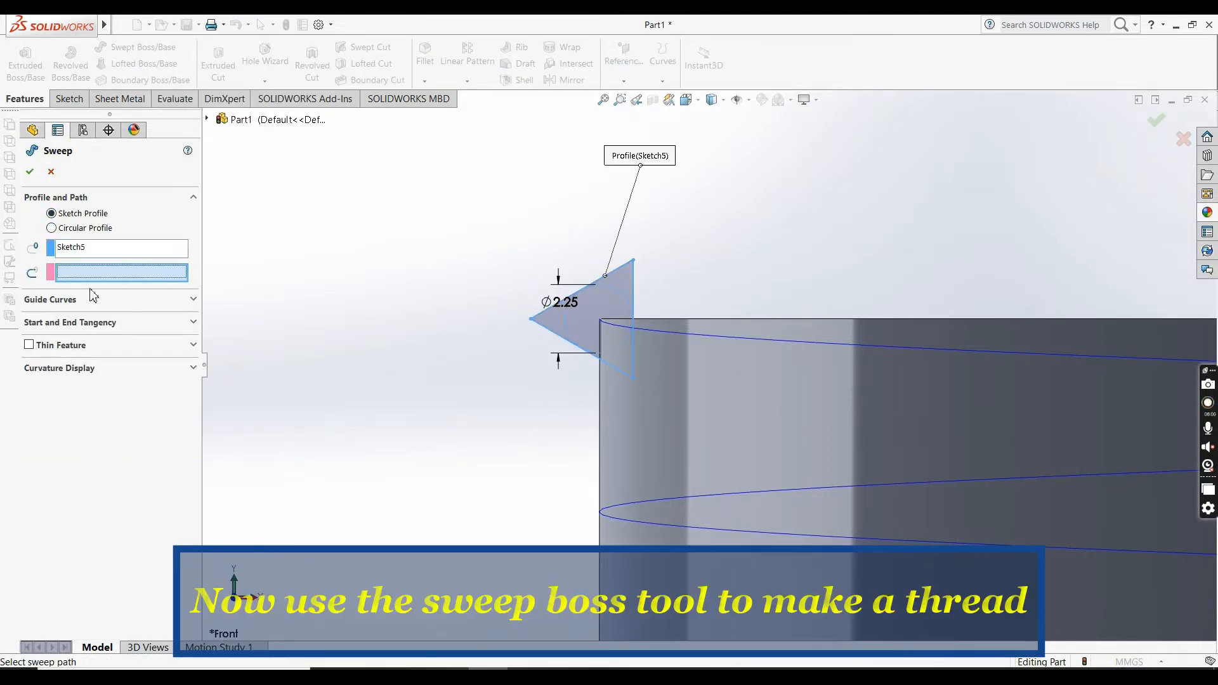
click(668, 331)
scroll(741, 408, up, 8)
scroll(741, 408, down, 1)
middle_drag(741, 409, 698, 437)
click(30, 172)
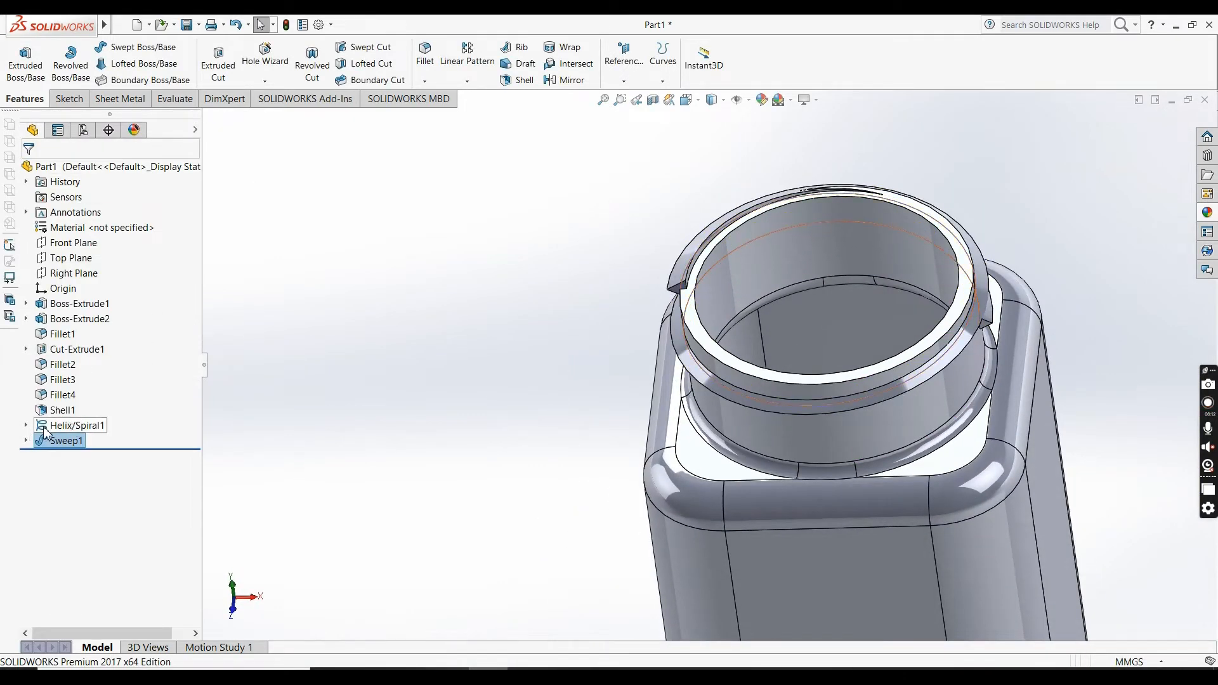
- Edit the neck's helix to increase its number of revolutions so the thread runs farther down
click(54, 397)
click(183, 356)
click(30, 173)
middle_drag(448, 320, 570, 370)
scroll(729, 358, up, 3)
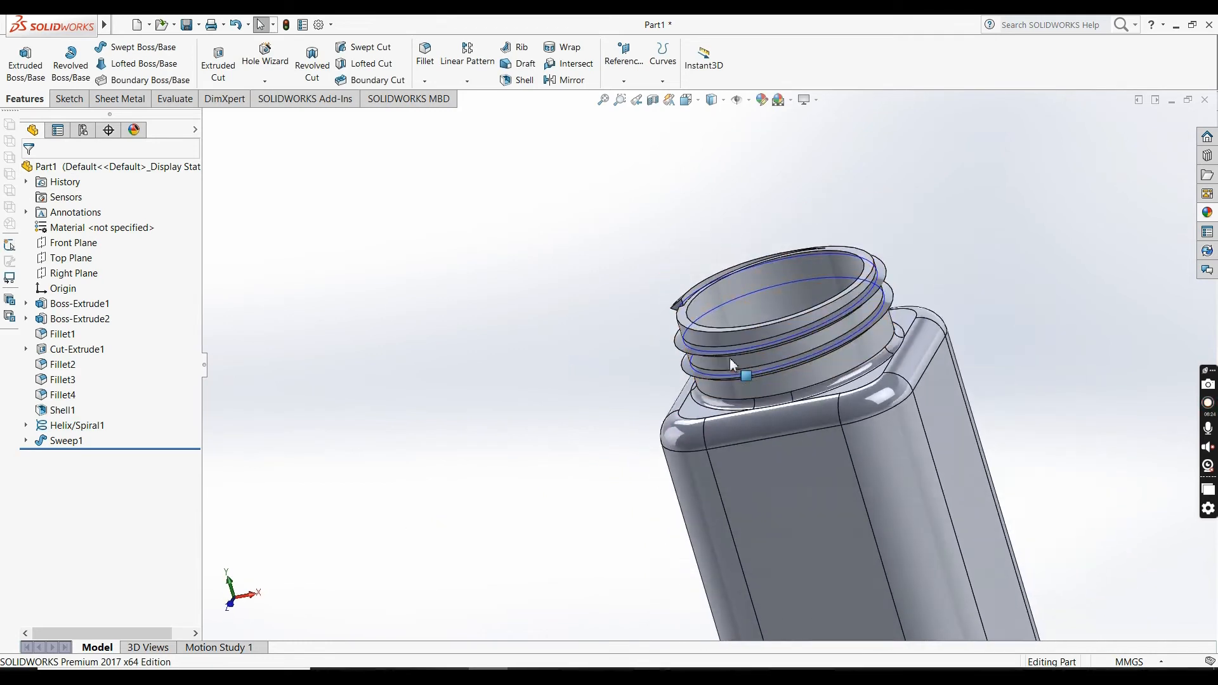
scroll(750, 352, down, 2)
- Start saving the bottle part and create a new folder named Pickal Jar inside JinVision Designs
click(687, 102)
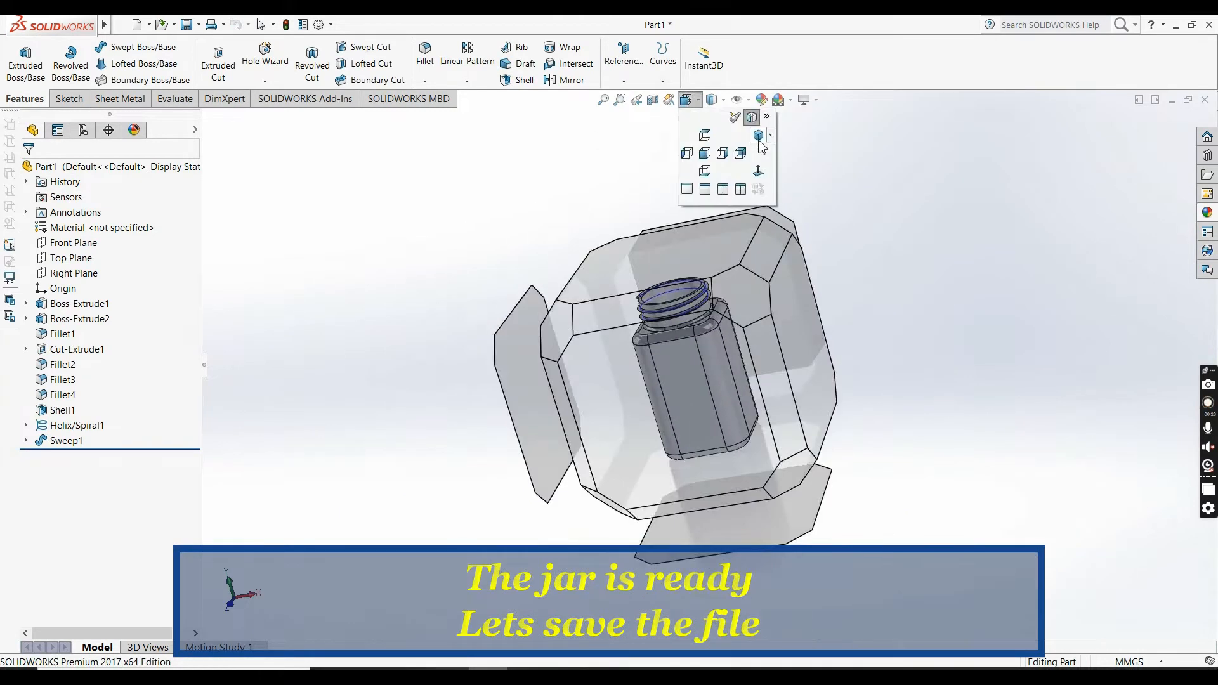
click(818, 208)
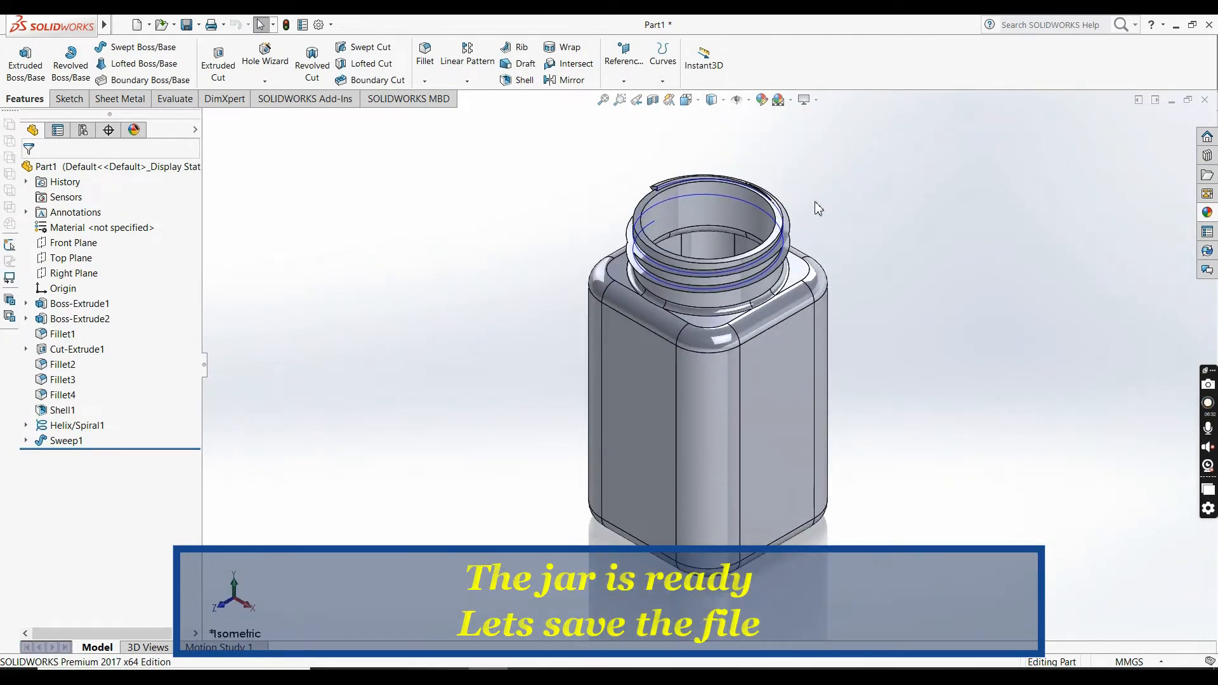
key(ctrl+s)
click(193, 180)
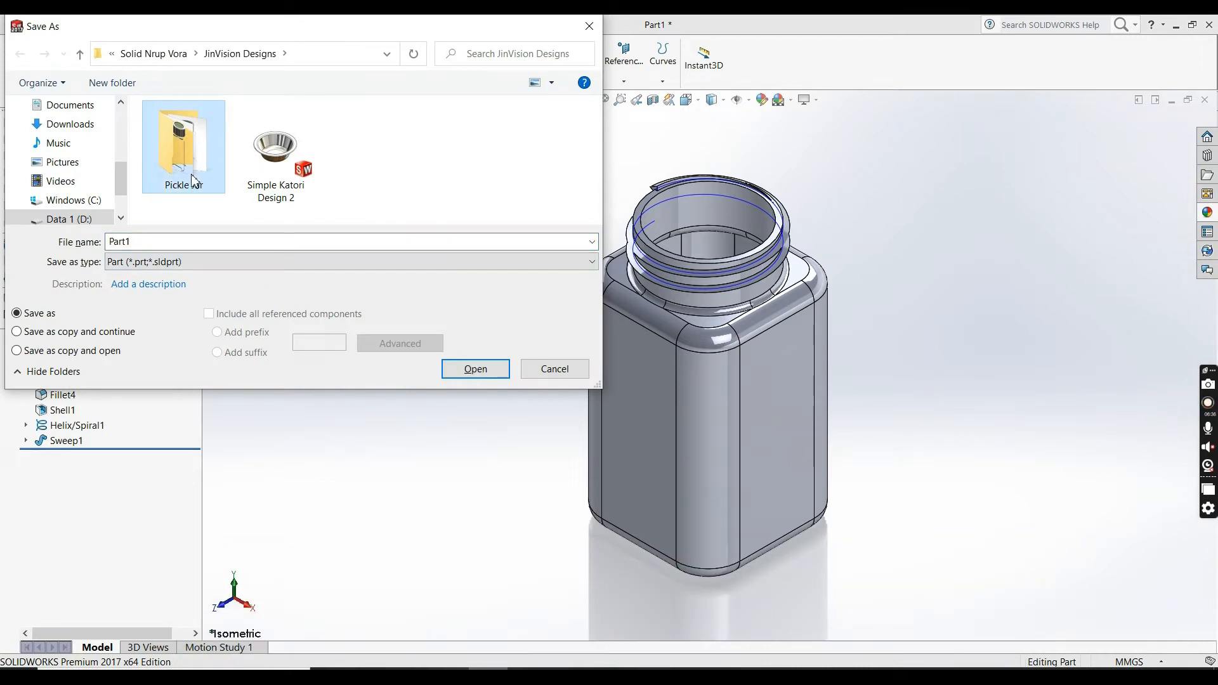
click(124, 83)
text(Pickal)
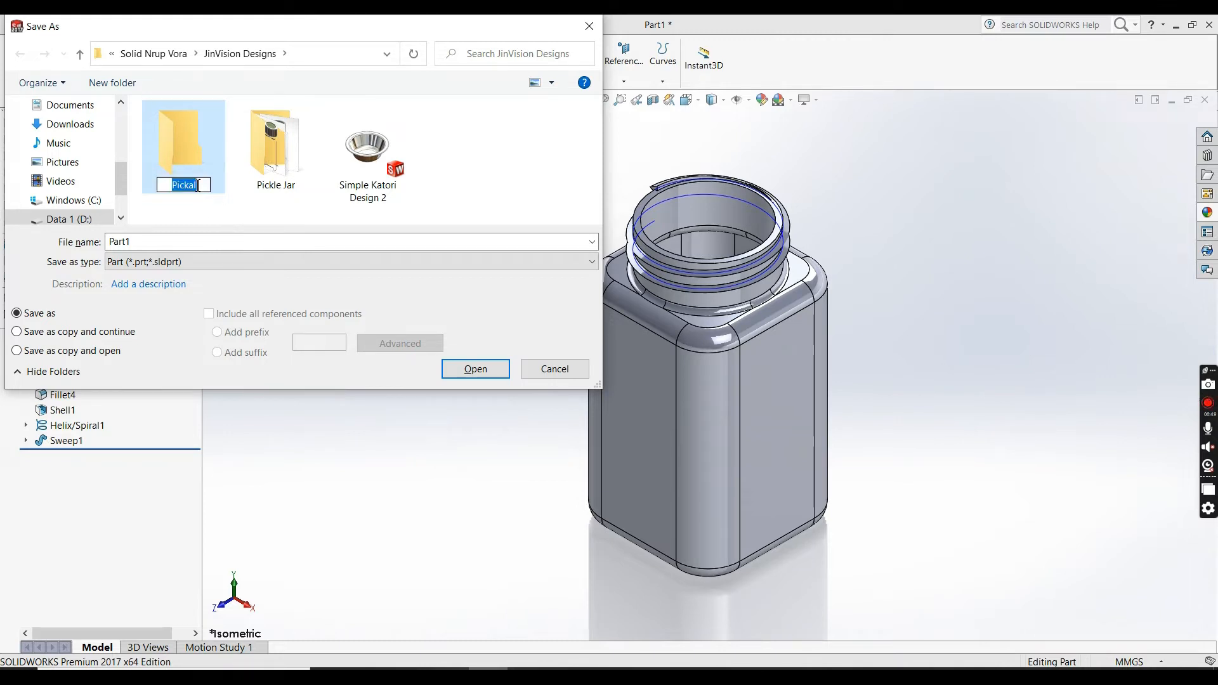
click(198, 184)
key(Return)
- Save the part in the Pickal Jar folder under the file name Jar bottle
double_click(190, 171)
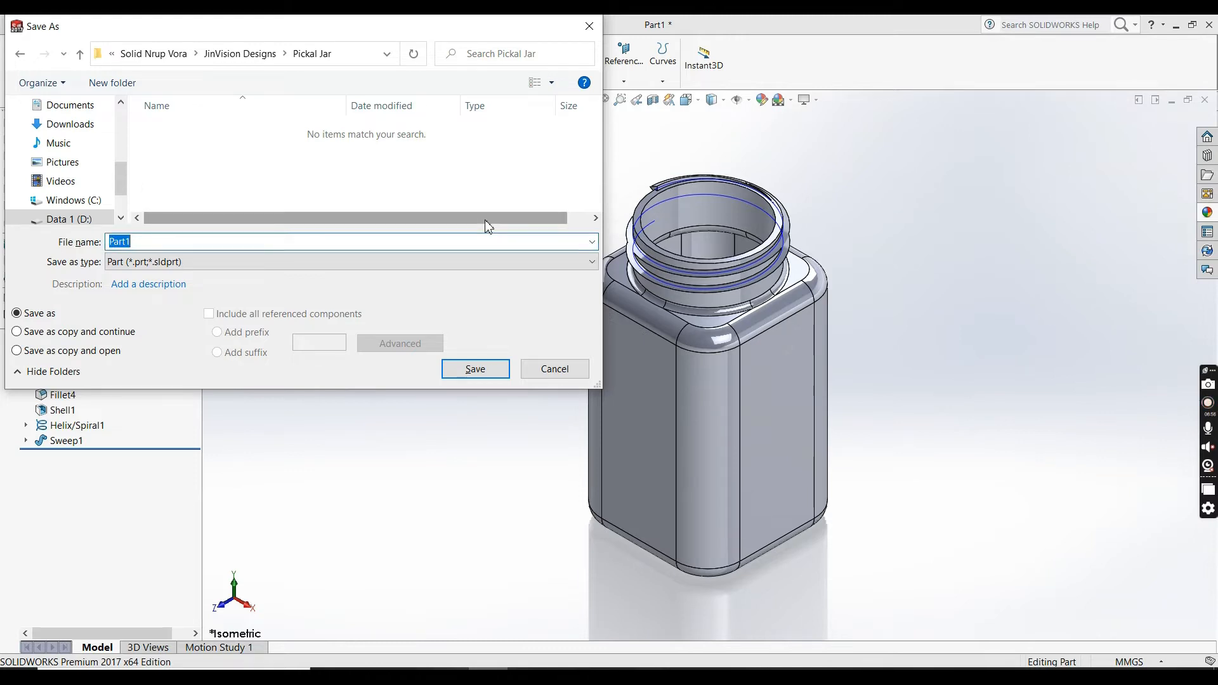
text(Jar bottle)
key(Return)
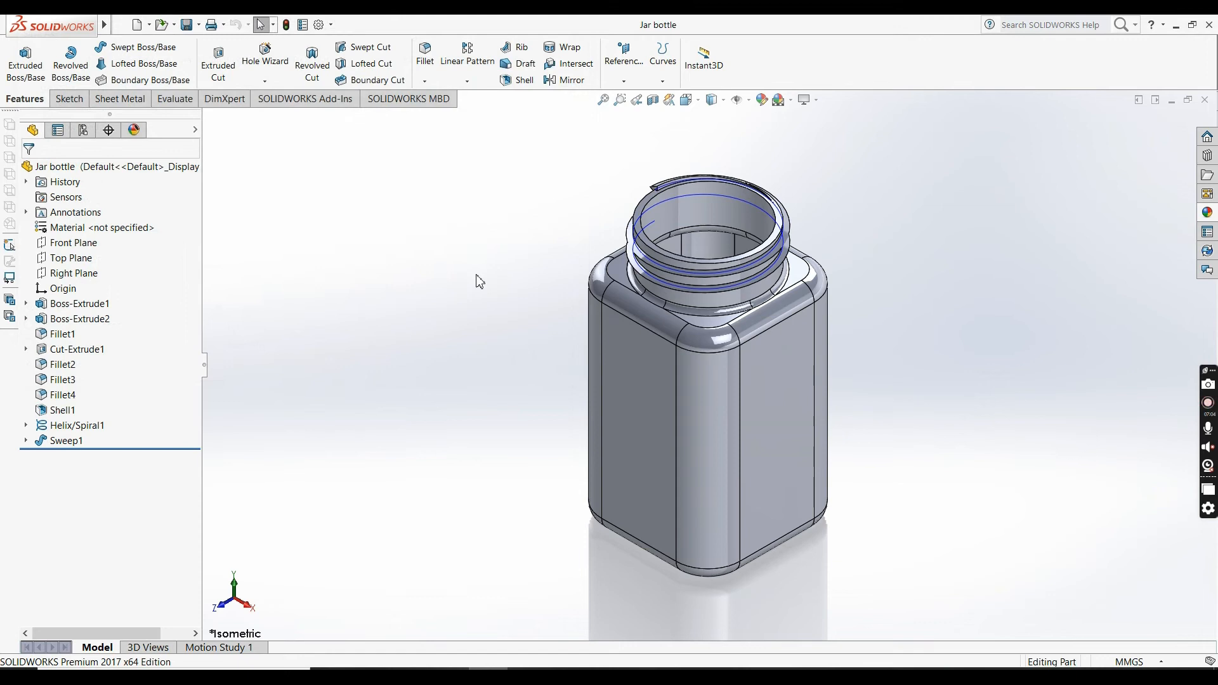
- Create a new part and sketch a circle centred on the origin on the Top Plane
key(ctrl+n)
click(514, 512)
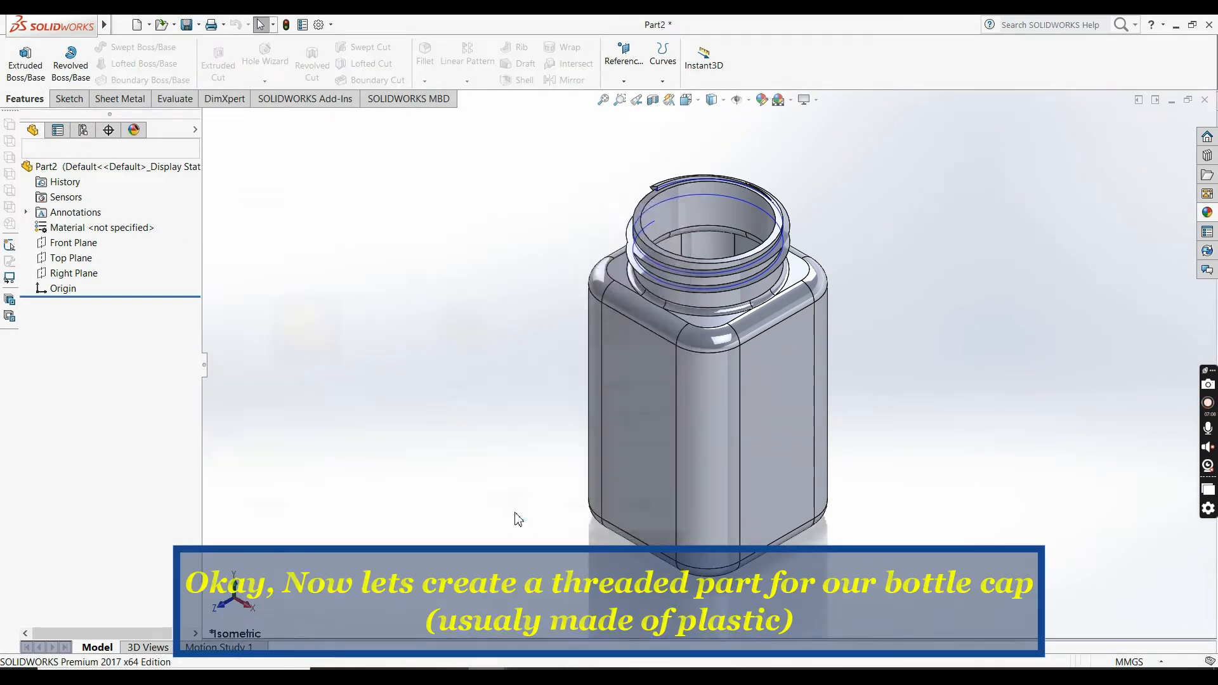
click(81, 265)
click(107, 244)
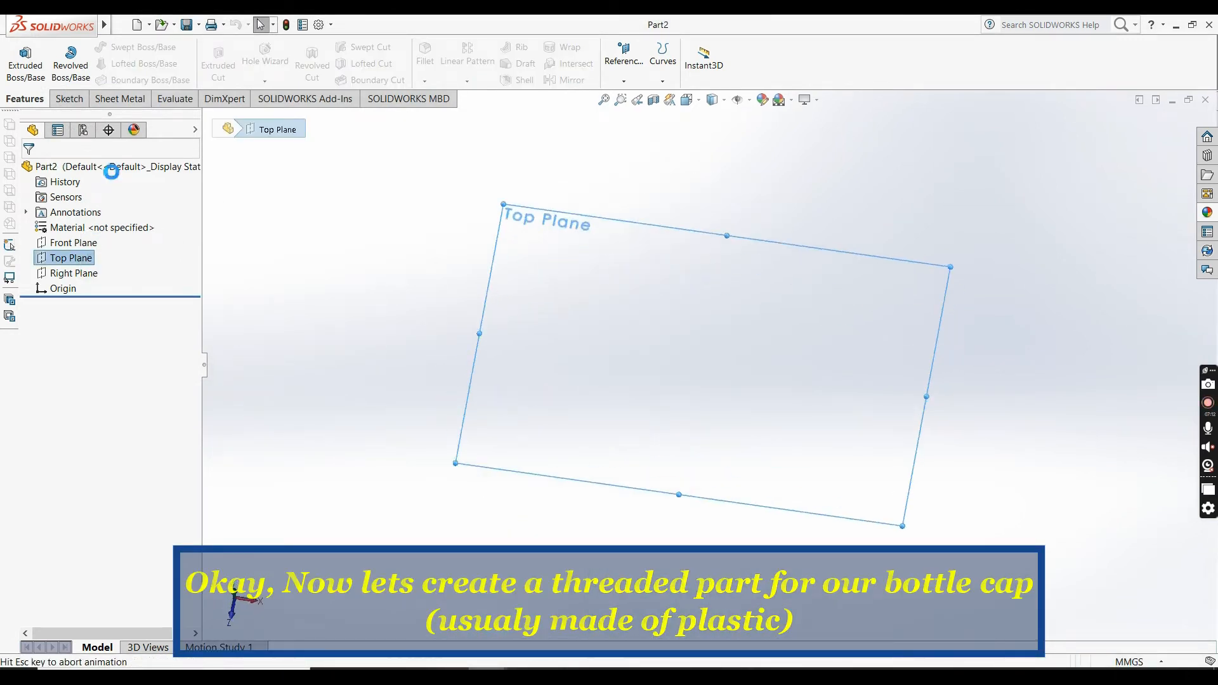
click(143, 47)
click(709, 364)
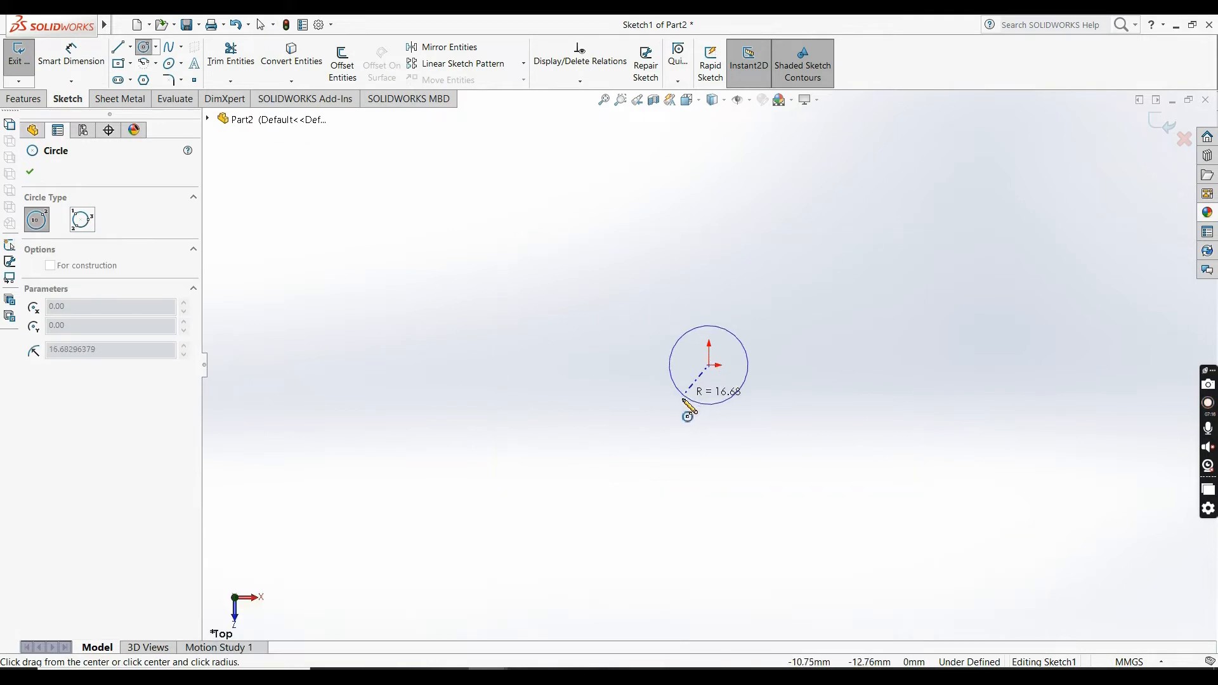
click(681, 423)
- Dimension the circle's diameter to 50 mm
click(105, 64)
click(647, 353)
click(603, 372)
key(Return)
- Offset the 50 mm circle outward by 3 mm to form the cap's ring profile
scroll(820, 411, down, 2)
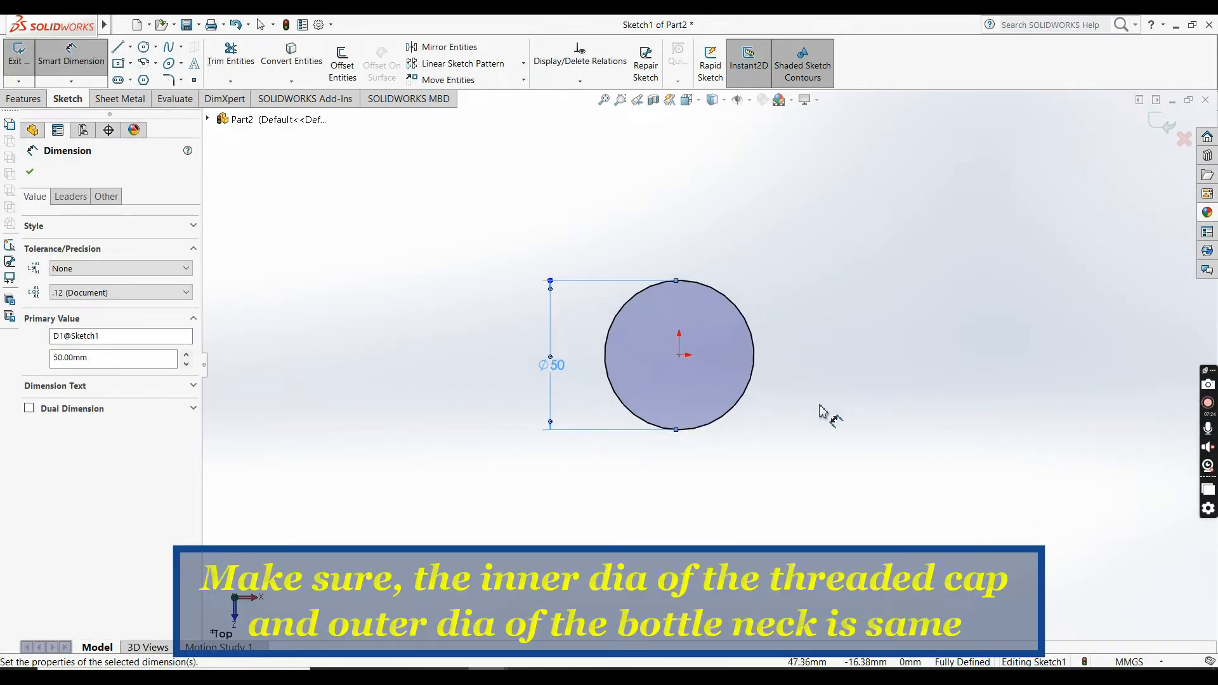
scroll(820, 411, down, 2)
click(342, 64)
text(3)
key(Return)
click(664, 221)
click(698, 218)
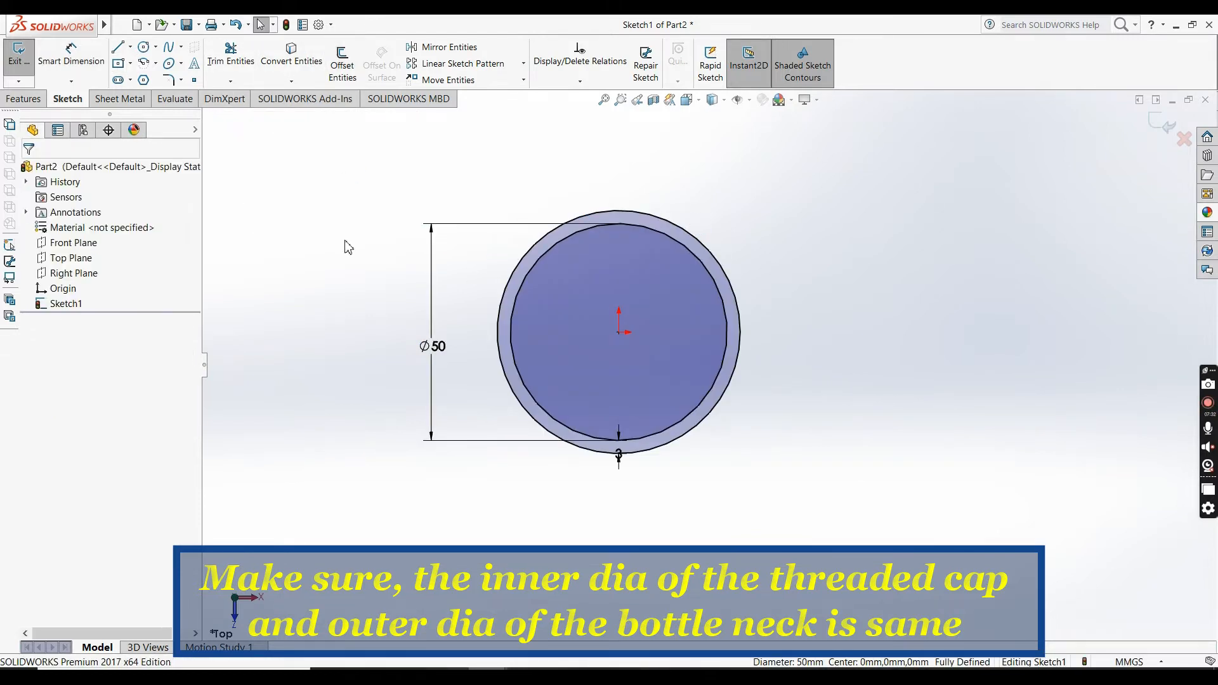
- Extrude the ring profile as a boss to a blind depth of 20 mm
click(24, 98)
click(23, 78)
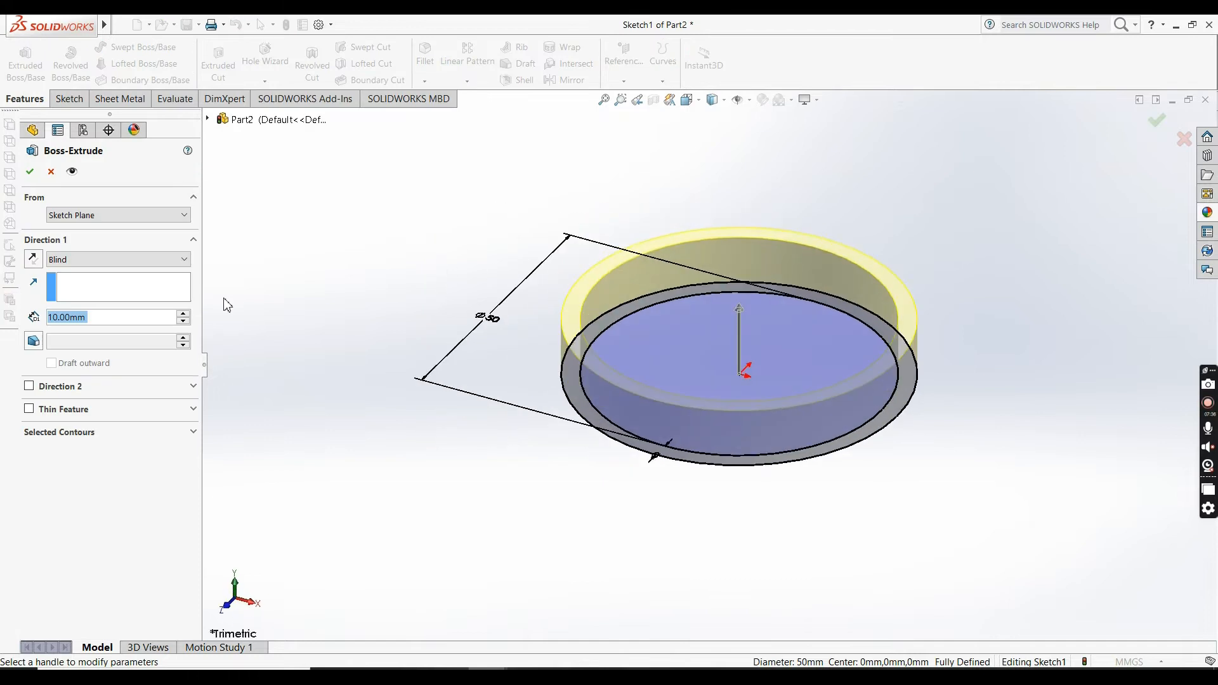
text(20)
key(Return)
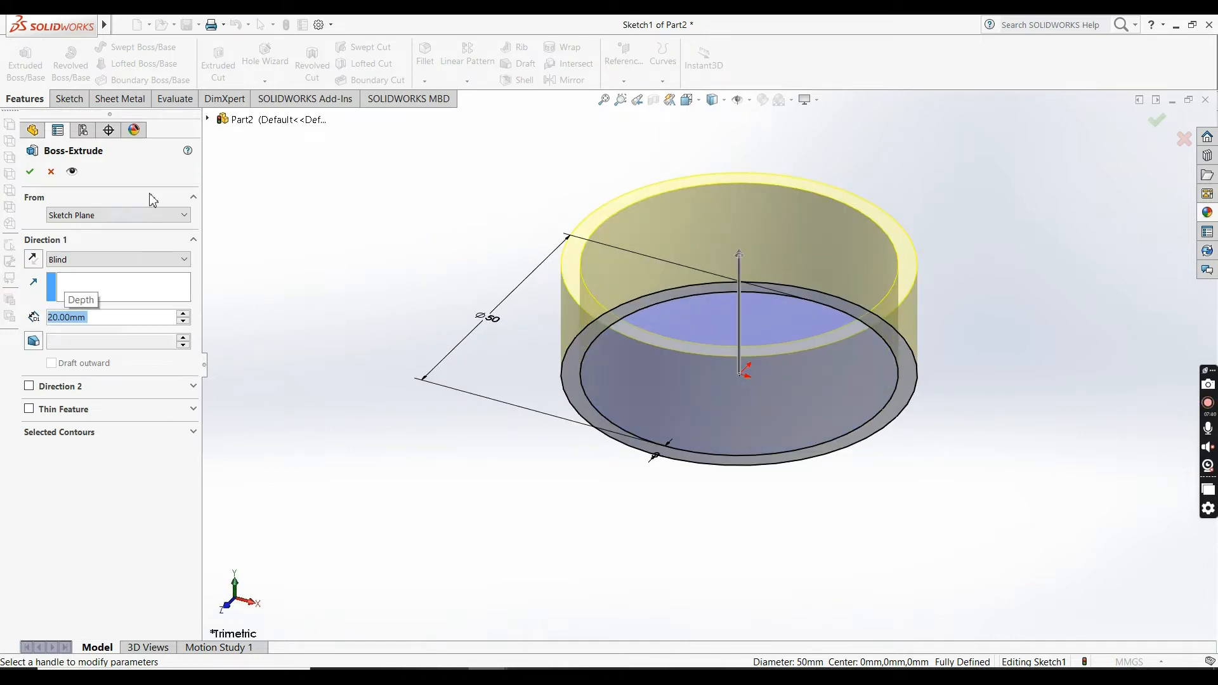
click(33, 175)
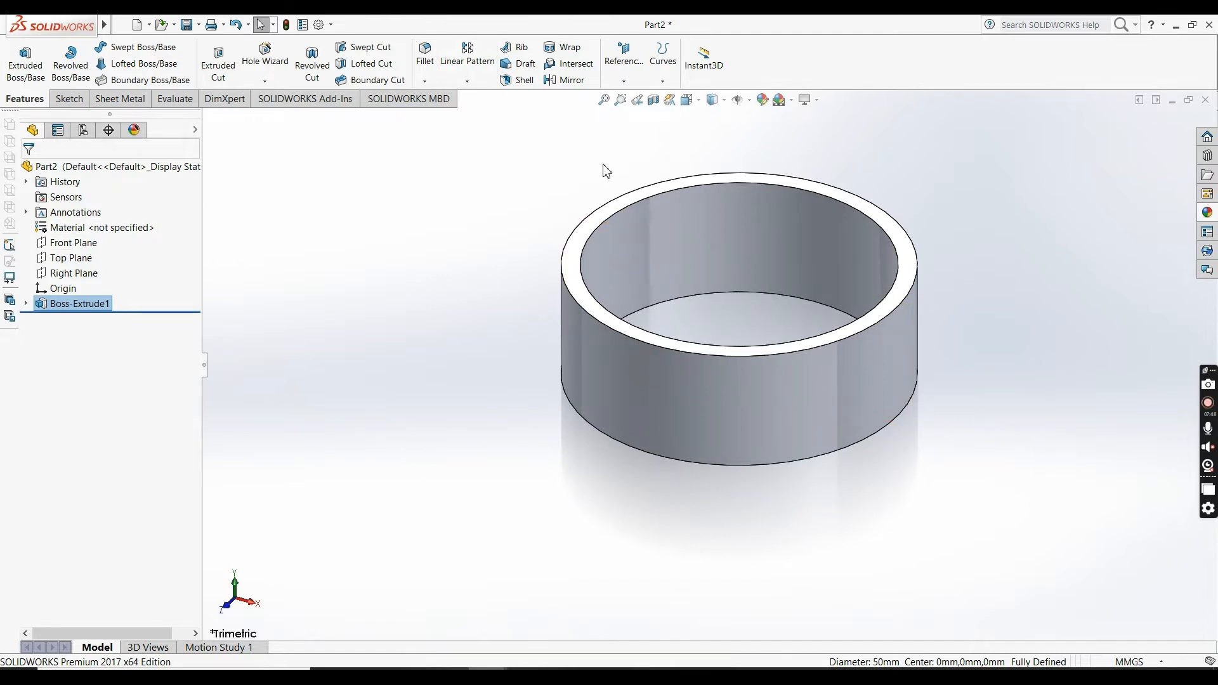
- Start a sketch on the ring's bottom face and convert its inner circular edge into the sketch
middle_drag(624, 204, 641, 163)
click(584, 360)
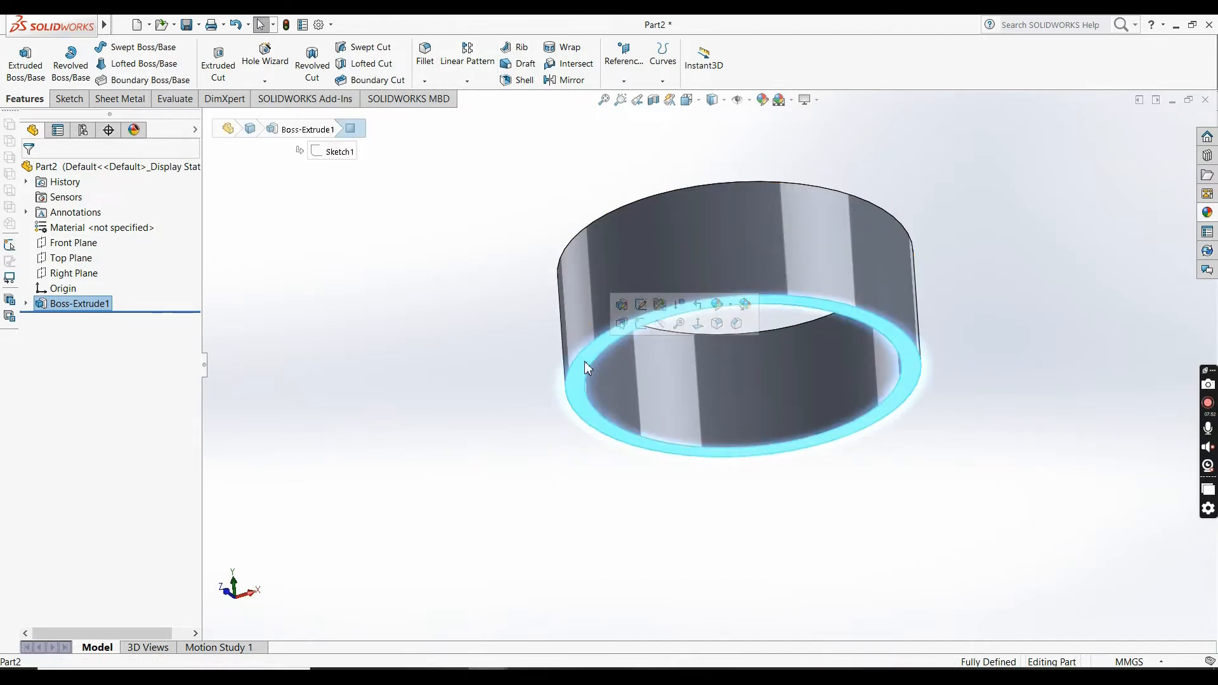
click(641, 326)
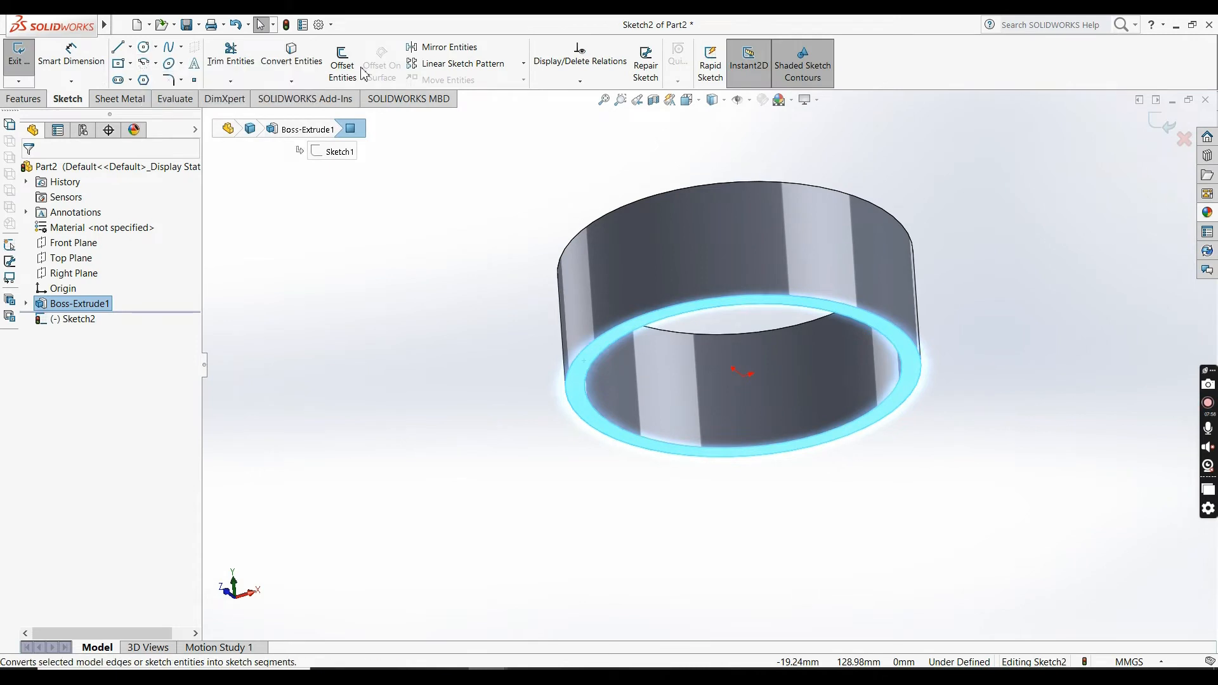
key(ctrl+z)
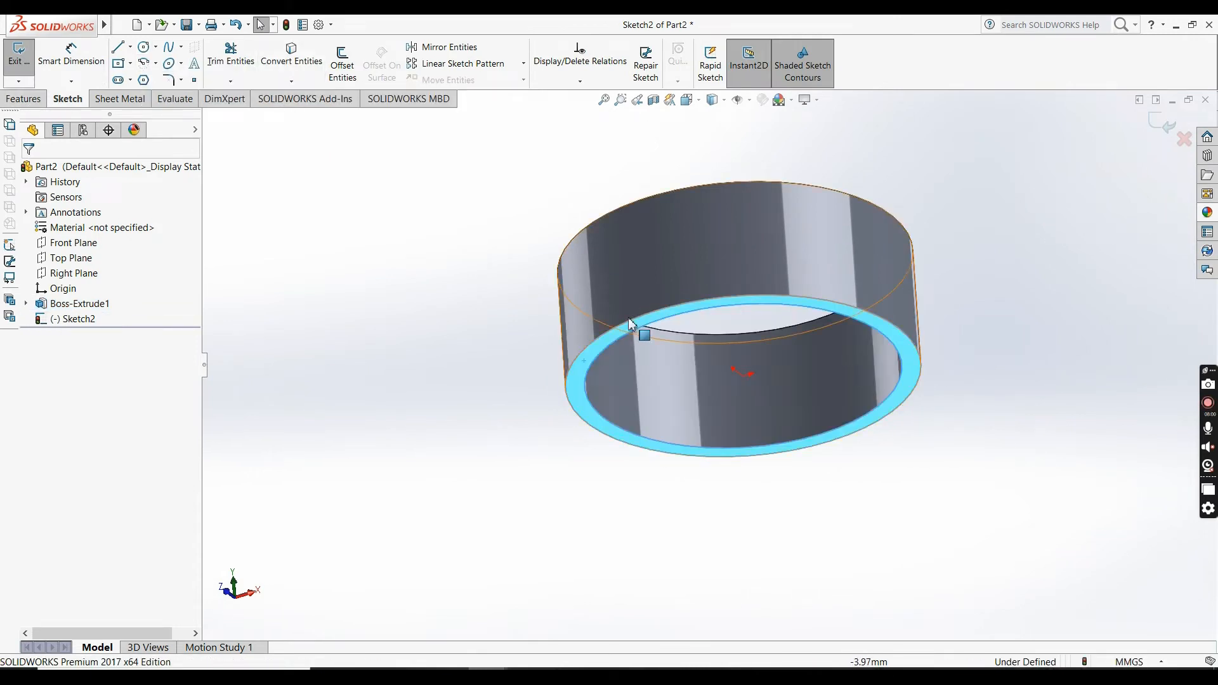
click(637, 330)
click(308, 63)
- Create a clockwise constant-pitch helix from the inner circle with 6.35 mm pitch, 3.75 revolutions, 270° start angle and reversed direction
click(19, 100)
click(663, 54)
click(711, 112)
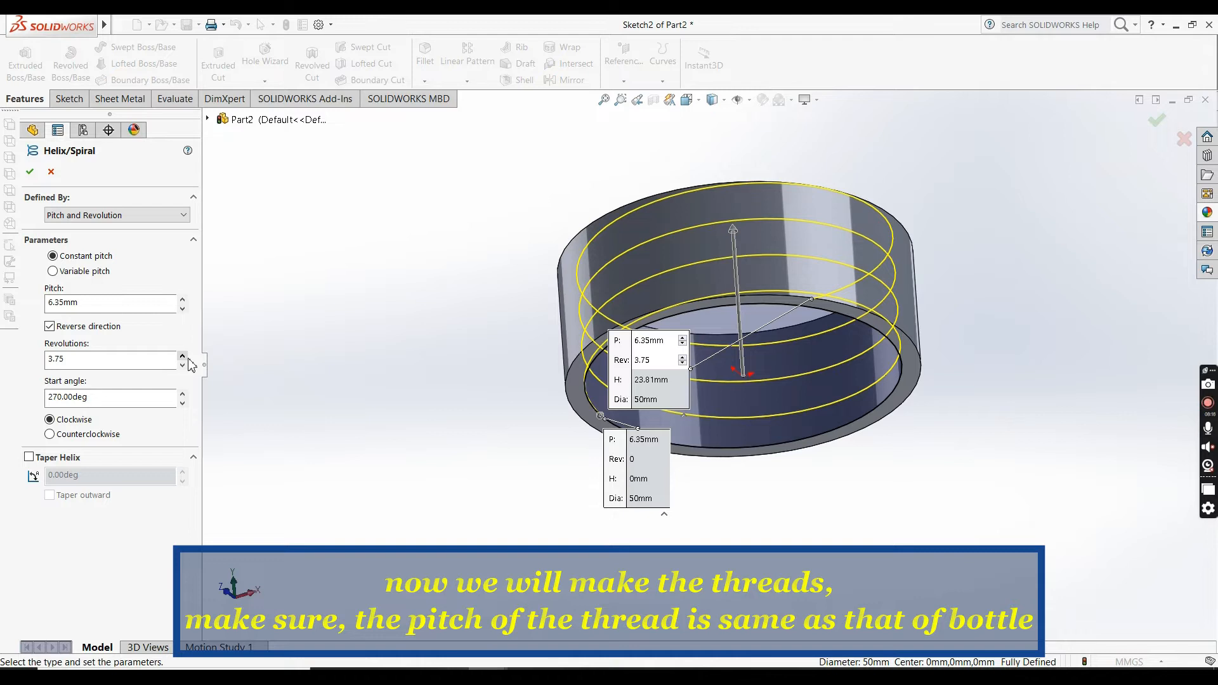
middle_drag(585, 239, 577, 369)
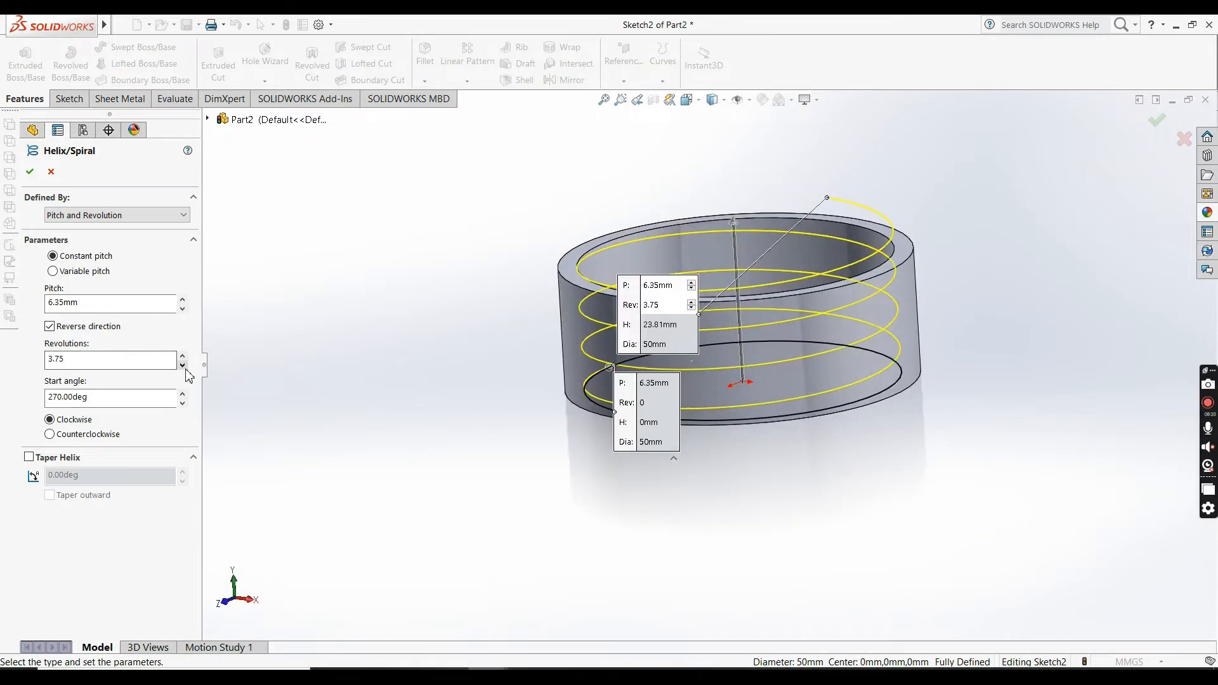
click(30, 172)
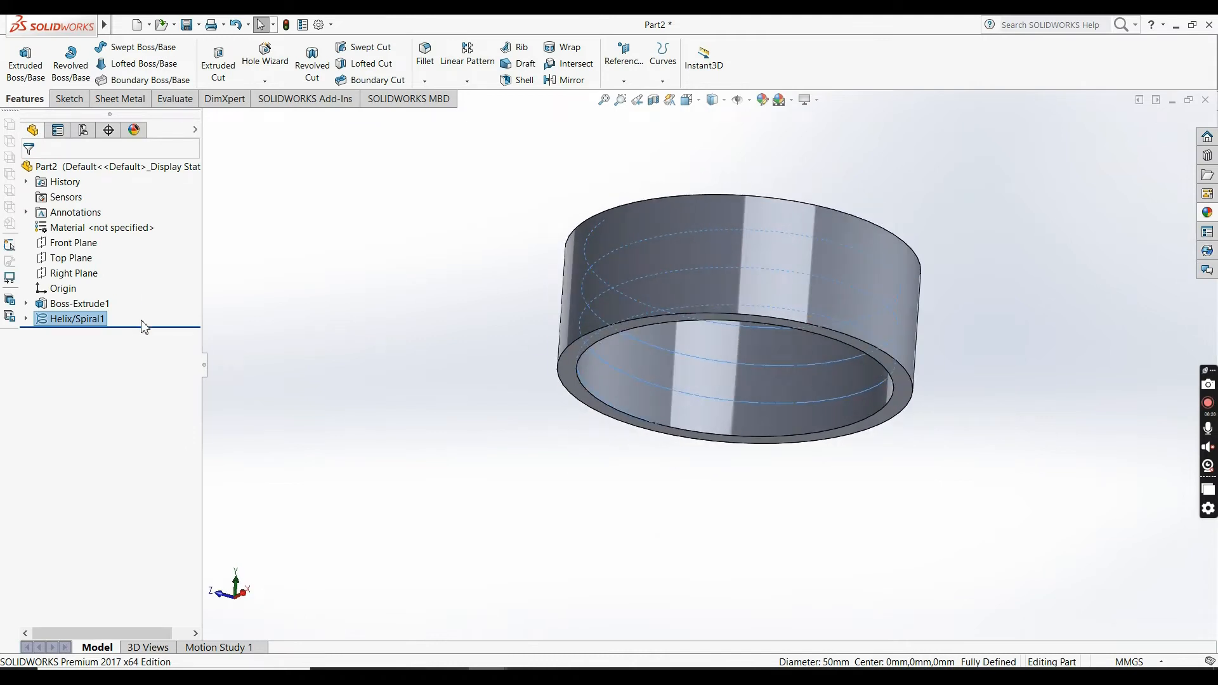
- Sketch a three-sided polygon on the Front Plane, centred on the helix start, with an inscribed circle about 1.73 mm in diameter
click(74, 243)
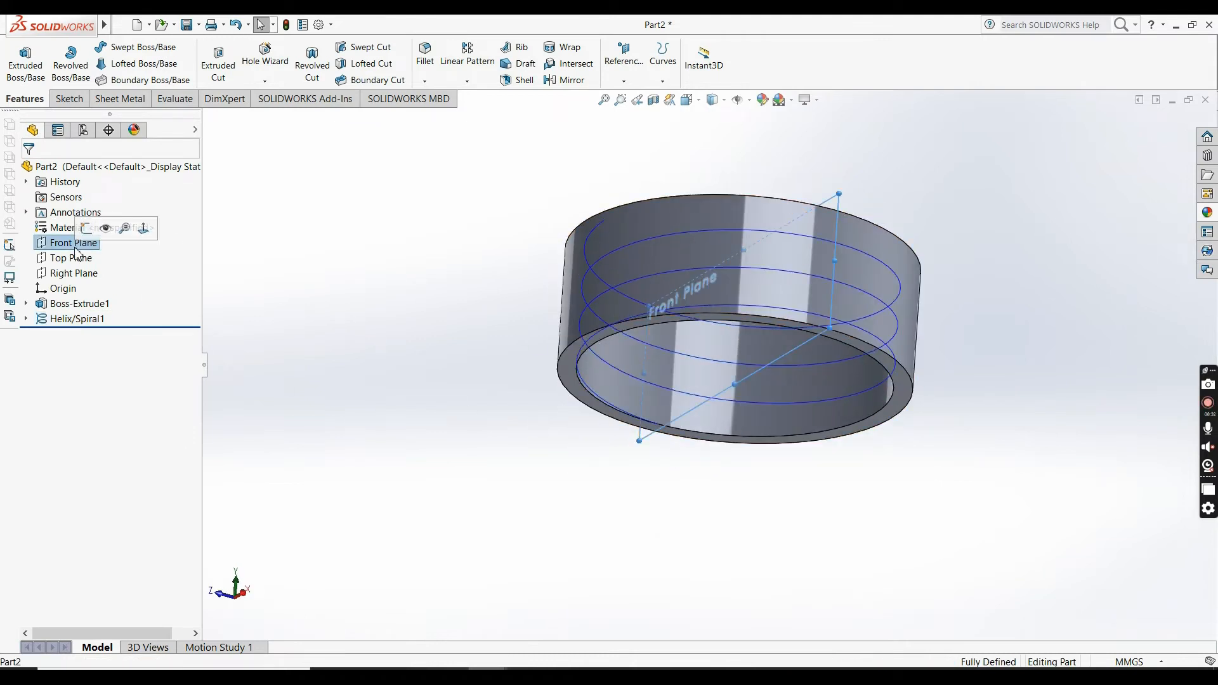
click(89, 225)
click(687, 100)
click(780, 182)
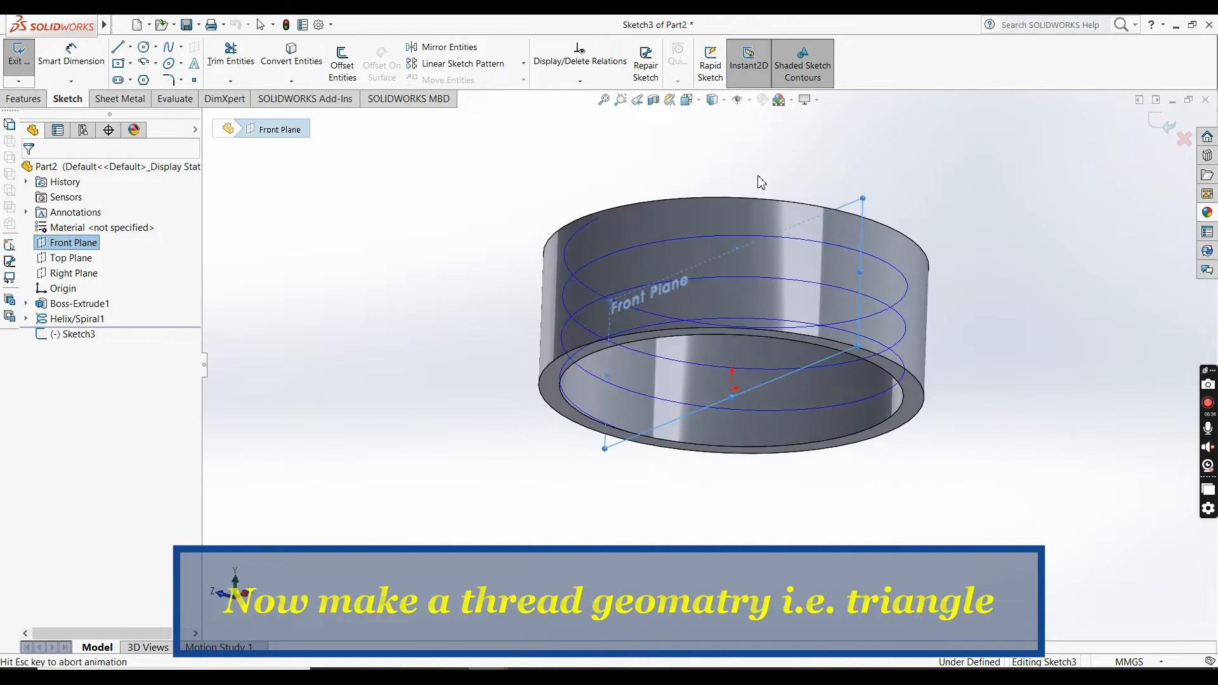
click(144, 80)
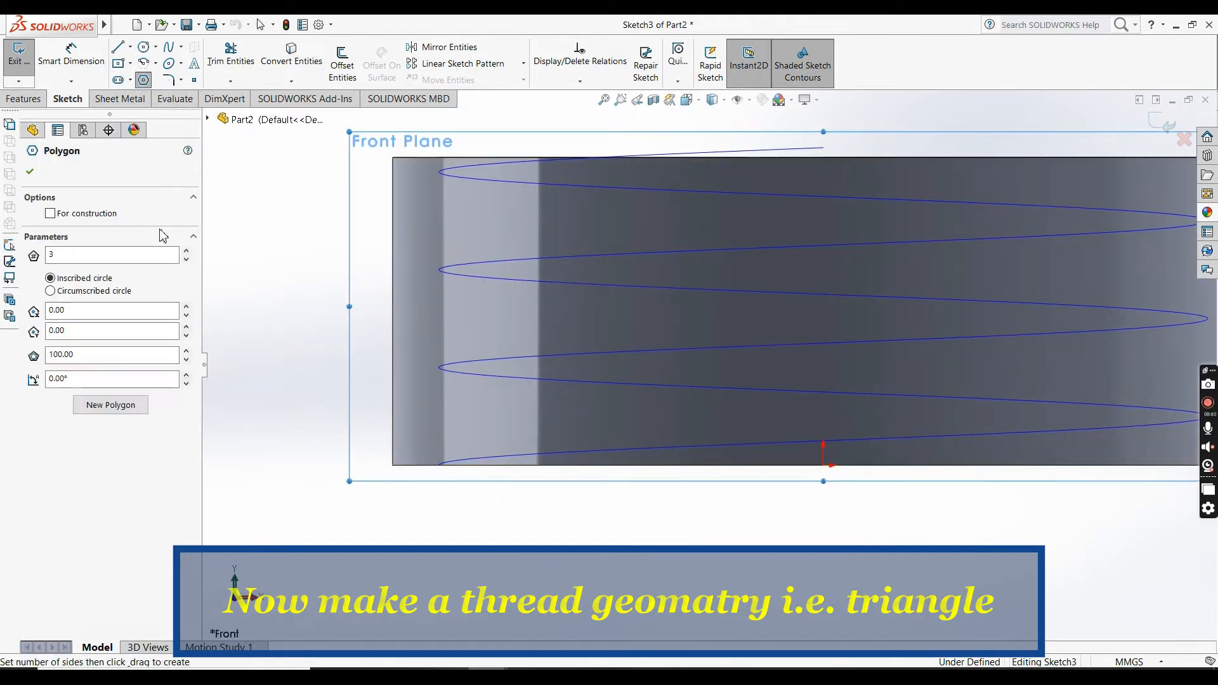
scroll(503, 481, down, 3)
click(435, 444)
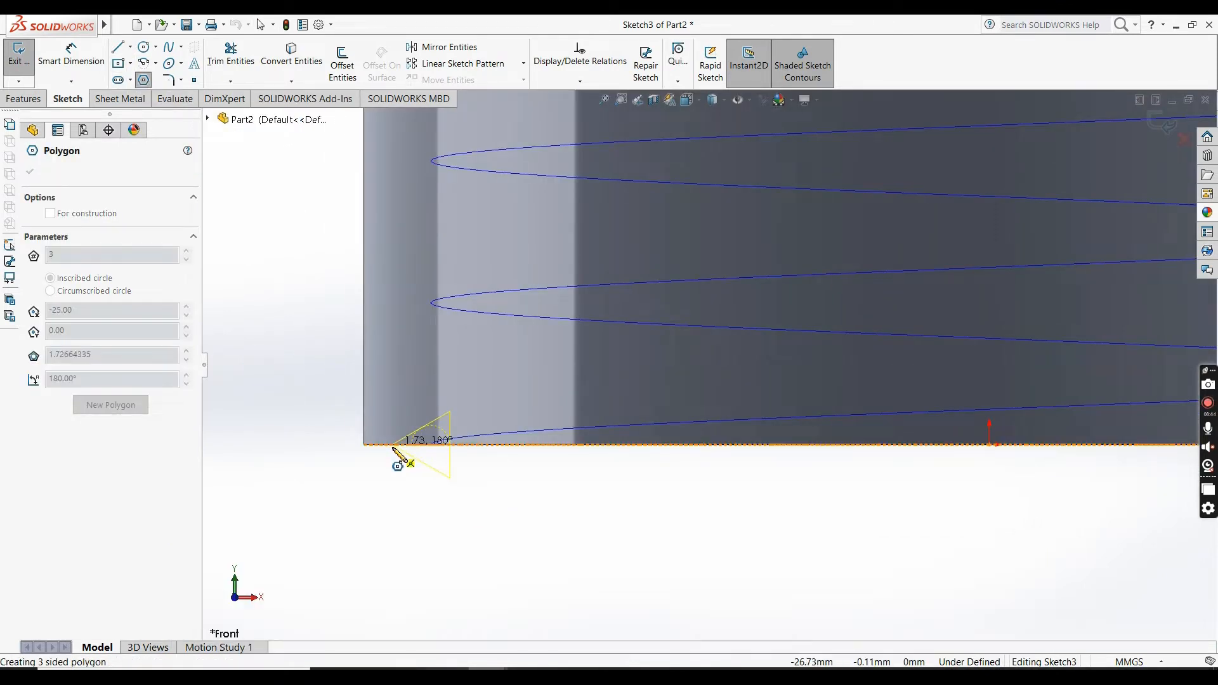
click(392, 444)
- Dimension the triangle's inscribed circle to 2.25 mm in diameter and exit the sketch
key(d)
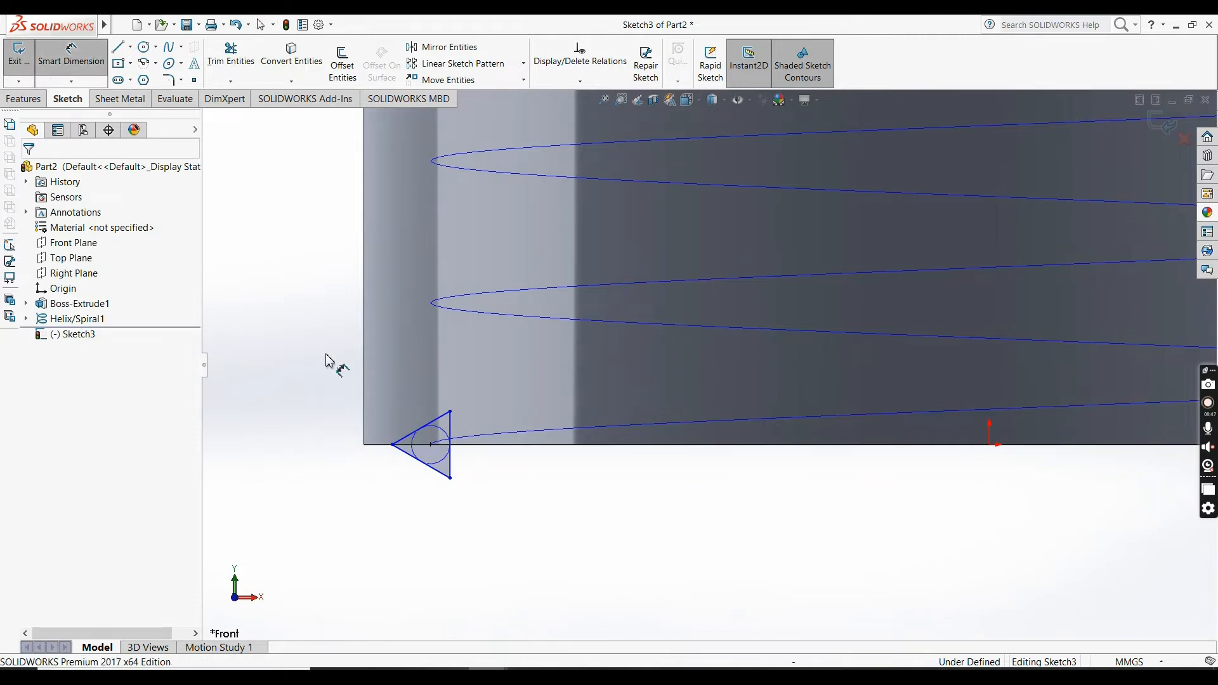
click(442, 435)
click(408, 494)
text(2.25)
key(Return)
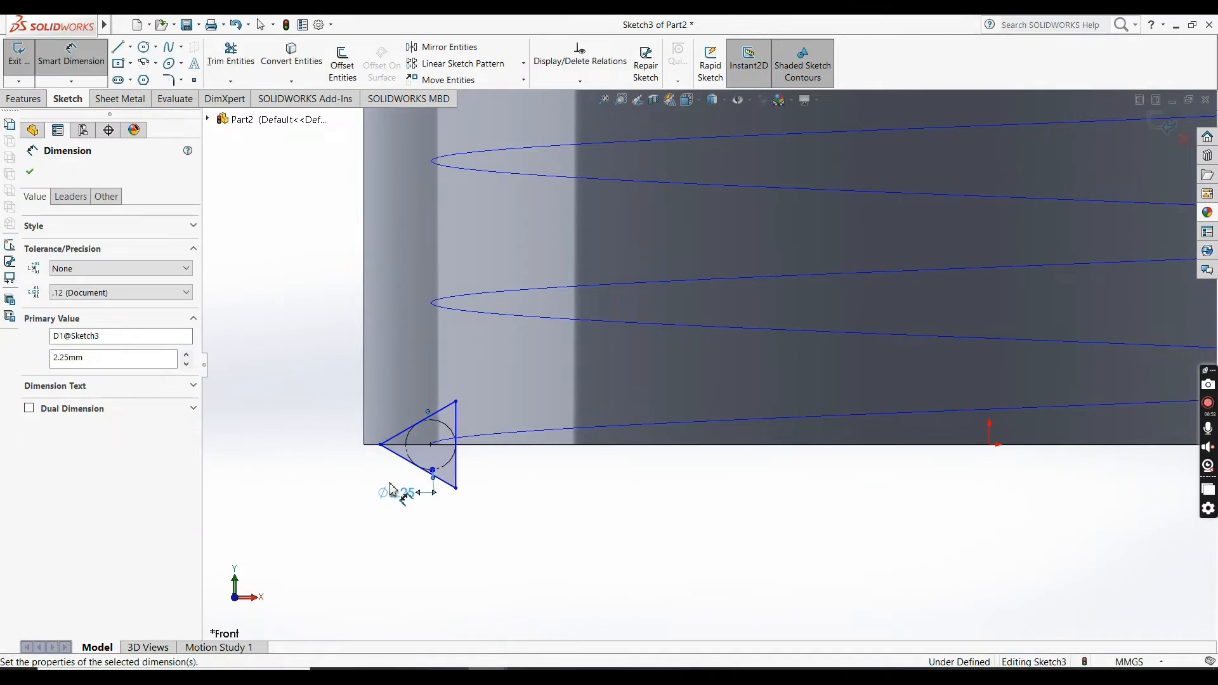
click(29, 172)
click(24, 98)
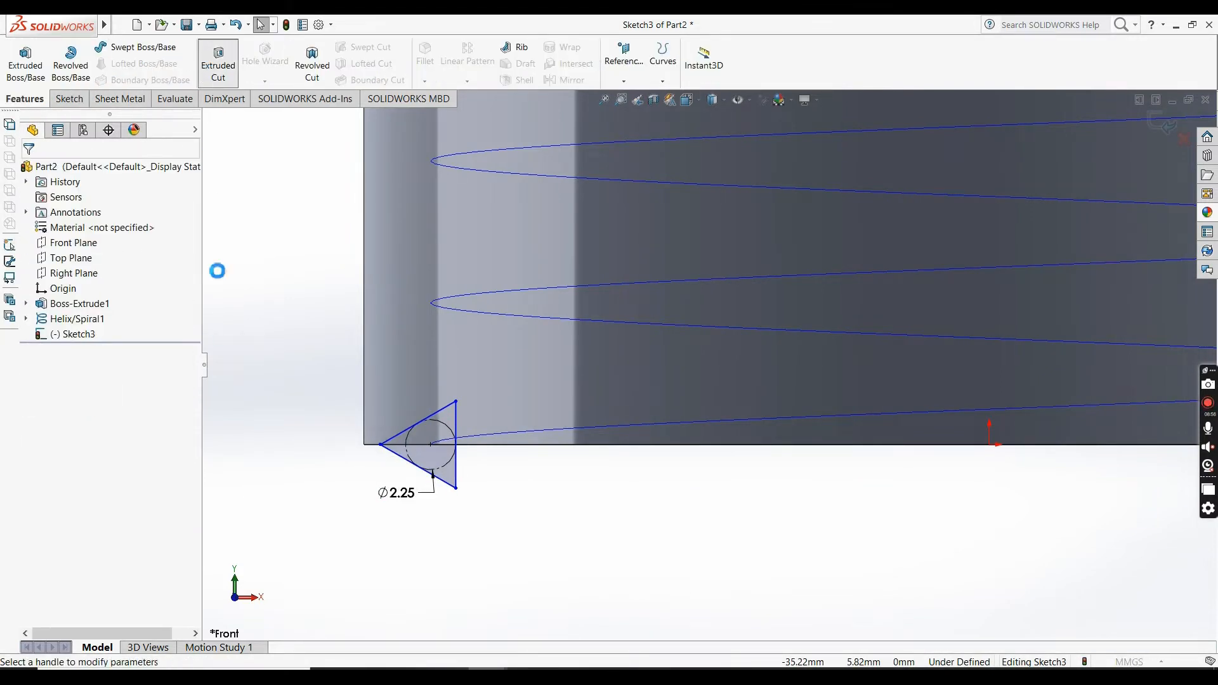
click(49, 171)
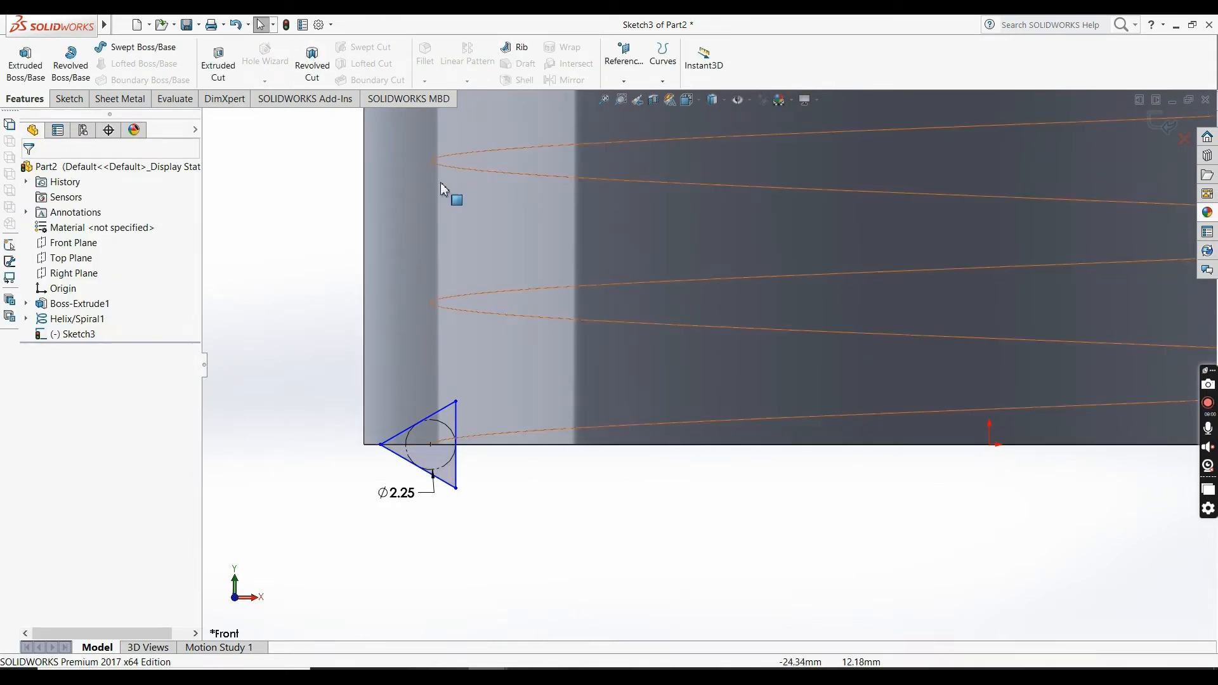
click(69, 99)
click(20, 60)
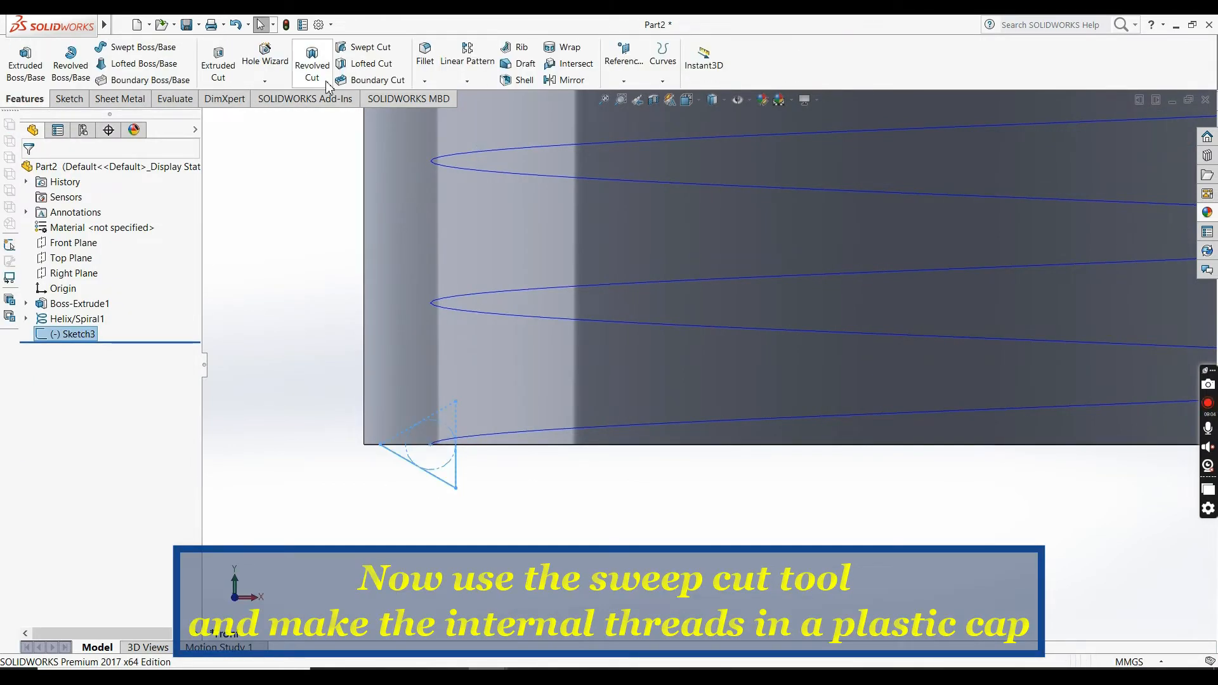
- Cut the internal thread in the ring by sweeping the triangle profile along the helix with Swept Cut
click(382, 51)
click(499, 436)
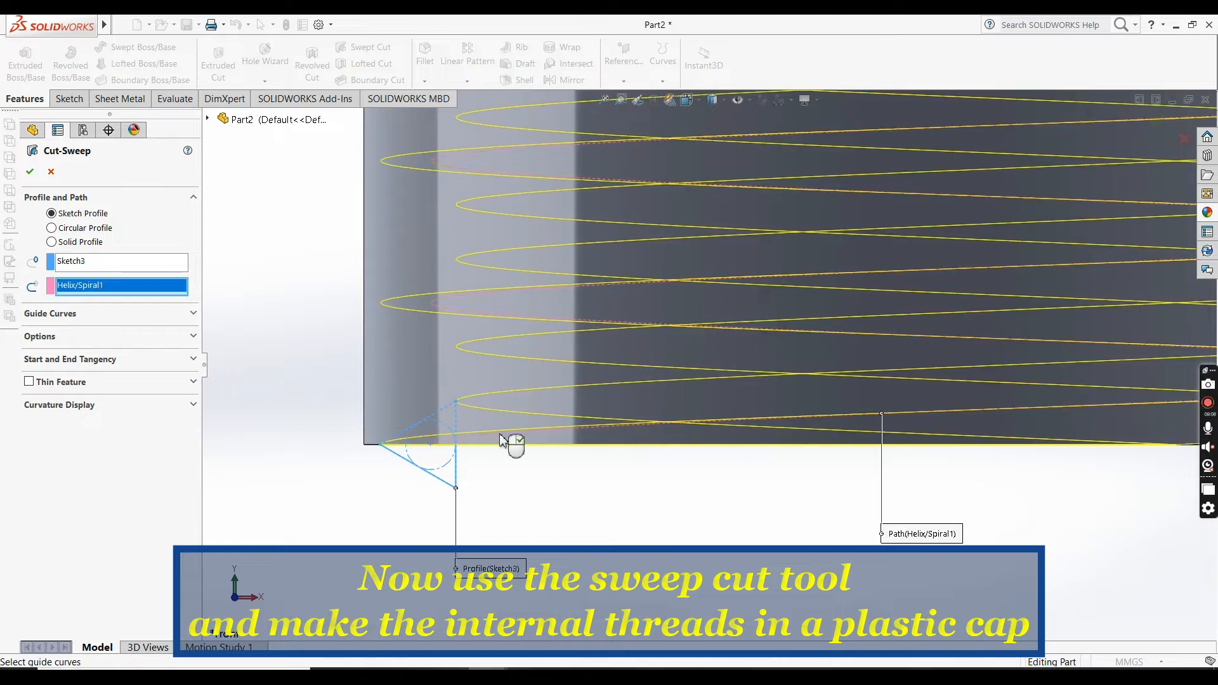
click(30, 172)
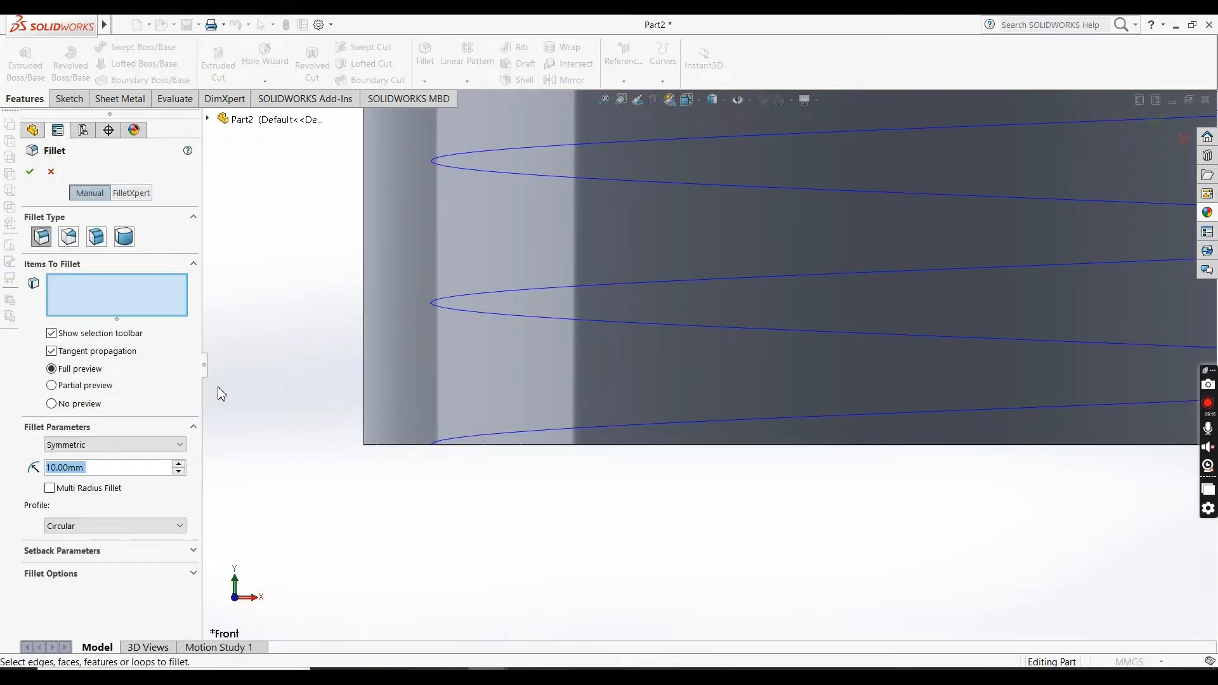
- Fillet the ring's lower and upper outer circular edges with a 1 mm radius
text(1.25)
key(Return)
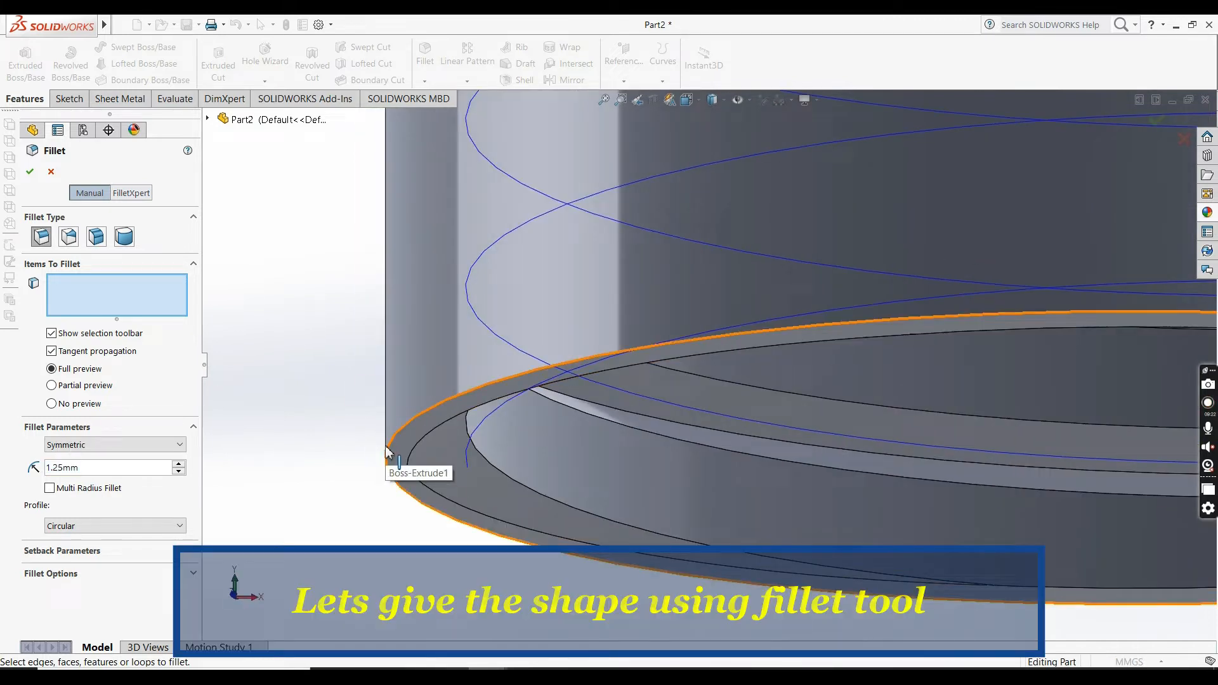
click(387, 447)
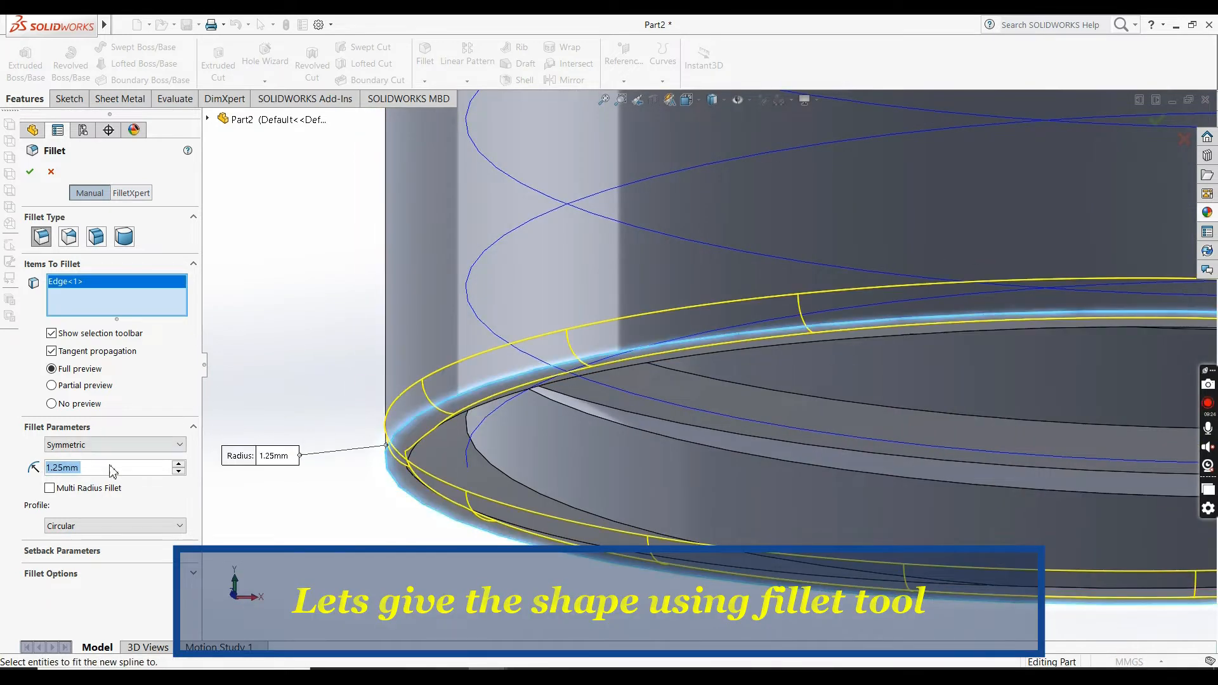
key(Return)
scroll(547, 369, up, 4)
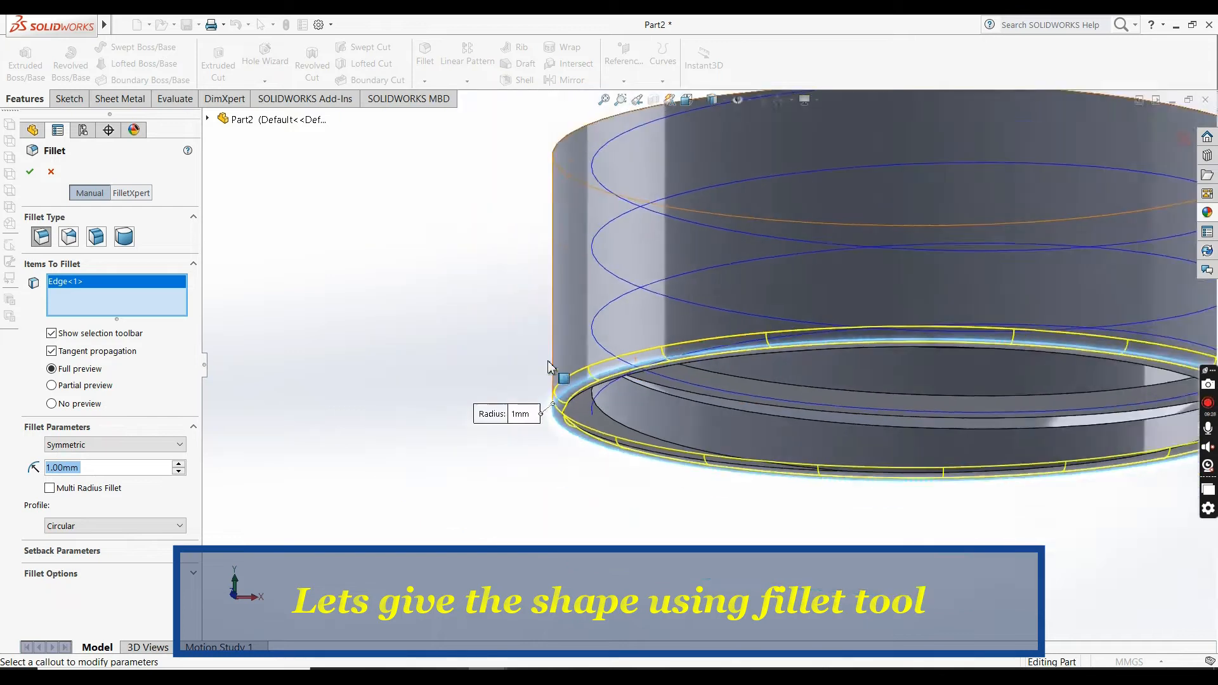
click(606, 215)
middle_drag(605, 216, 574, 411)
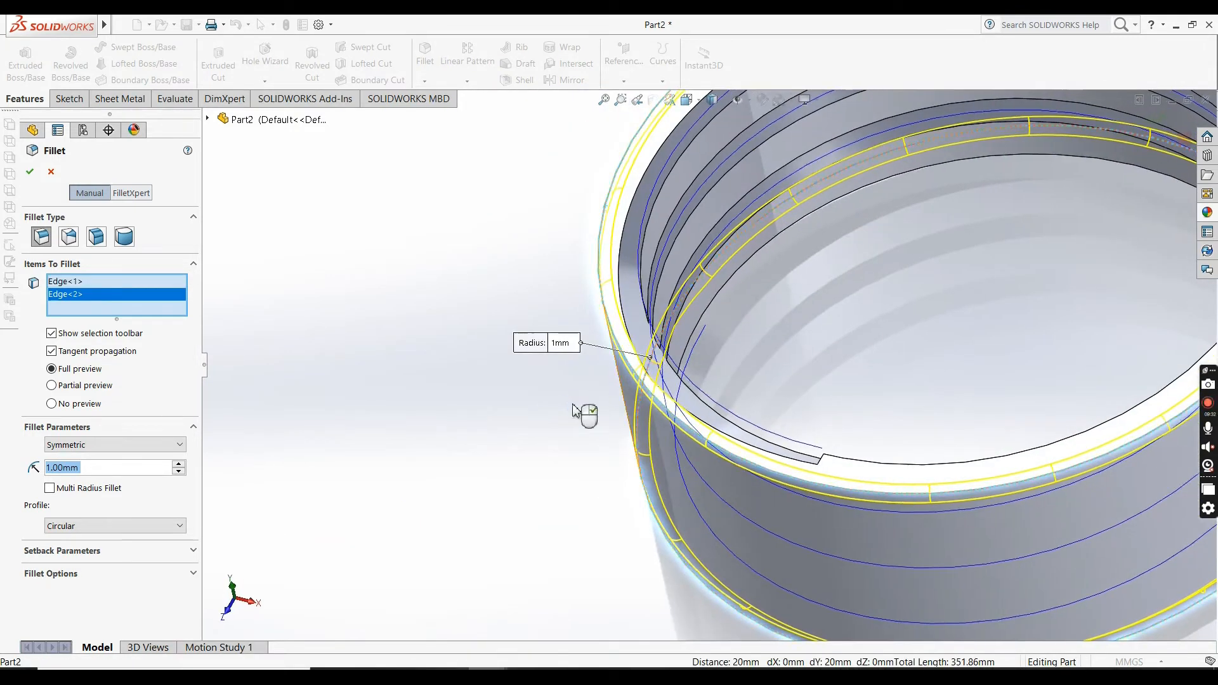
click(33, 176)
- Save the threaded ring as a part named Plastic Threaded Bush
scroll(698, 296, up, 5)
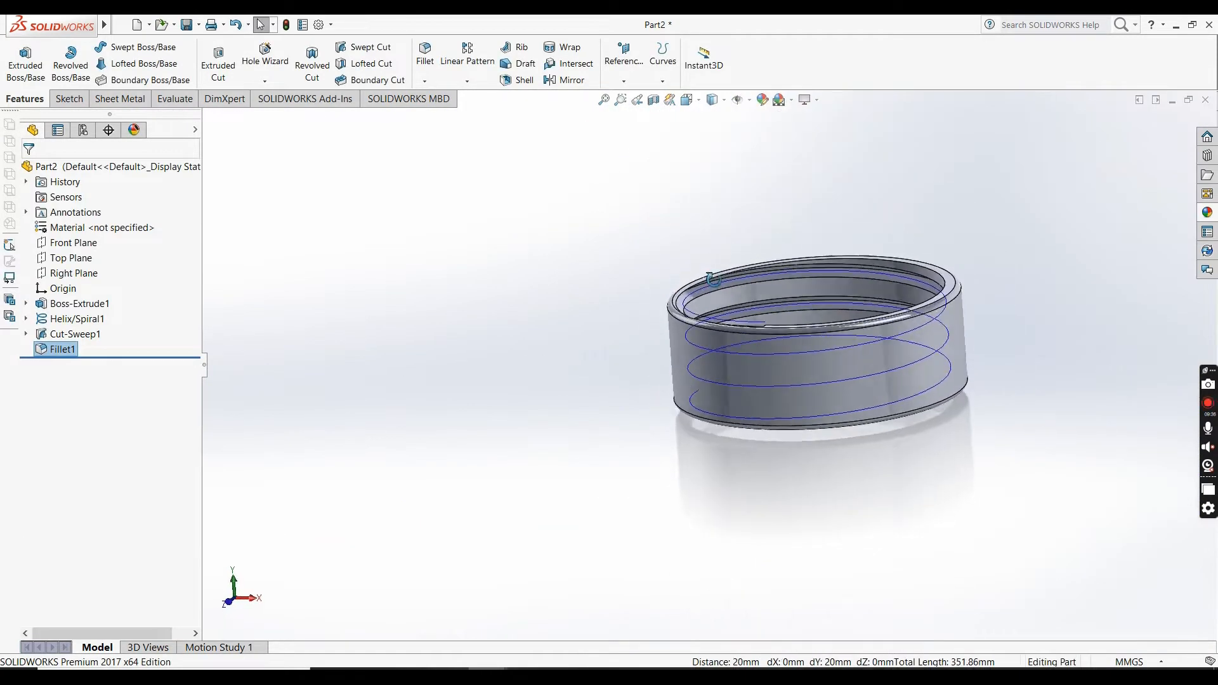
key(ctrl+s)
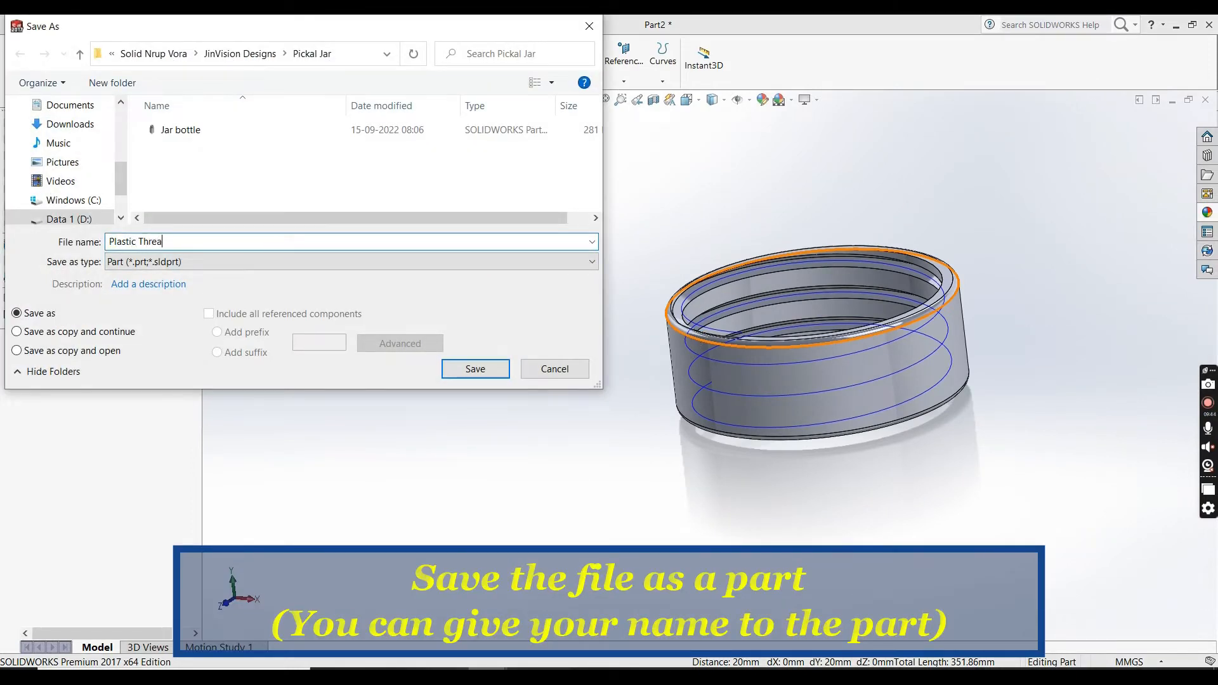
key(Return)
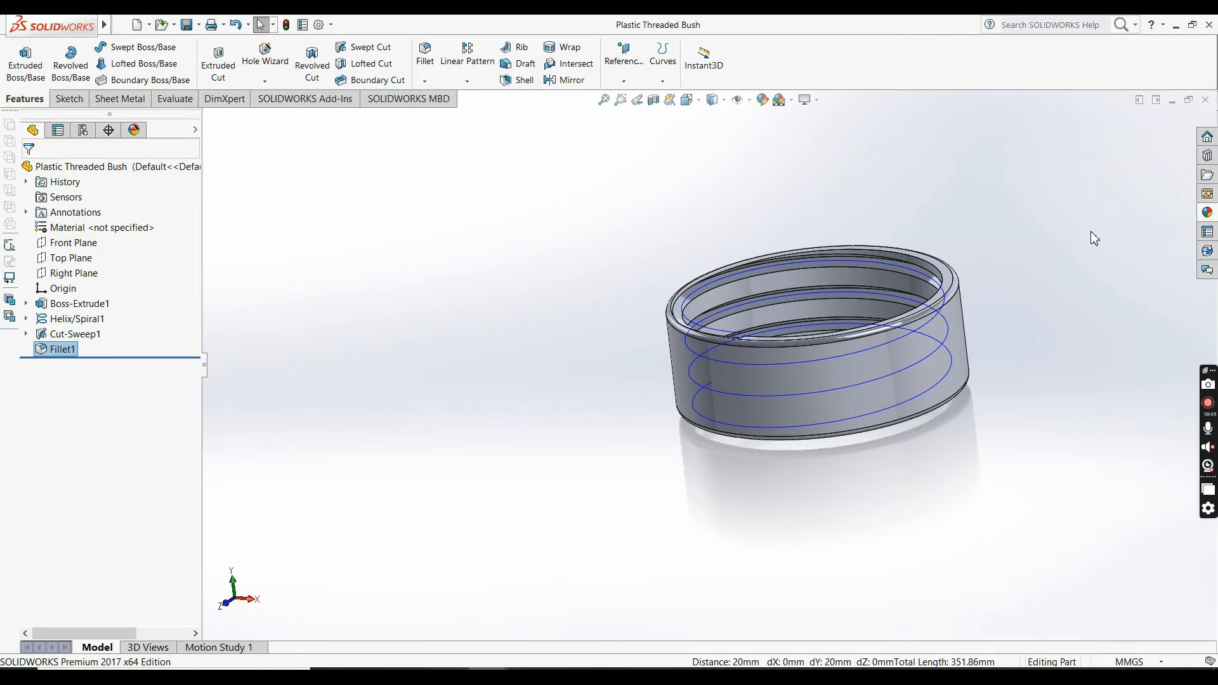
- Create a new assembly and insert the Jar bottle part as the fixed component at the origin
key(ctrl+n)
click(472, 330)
click(507, 509)
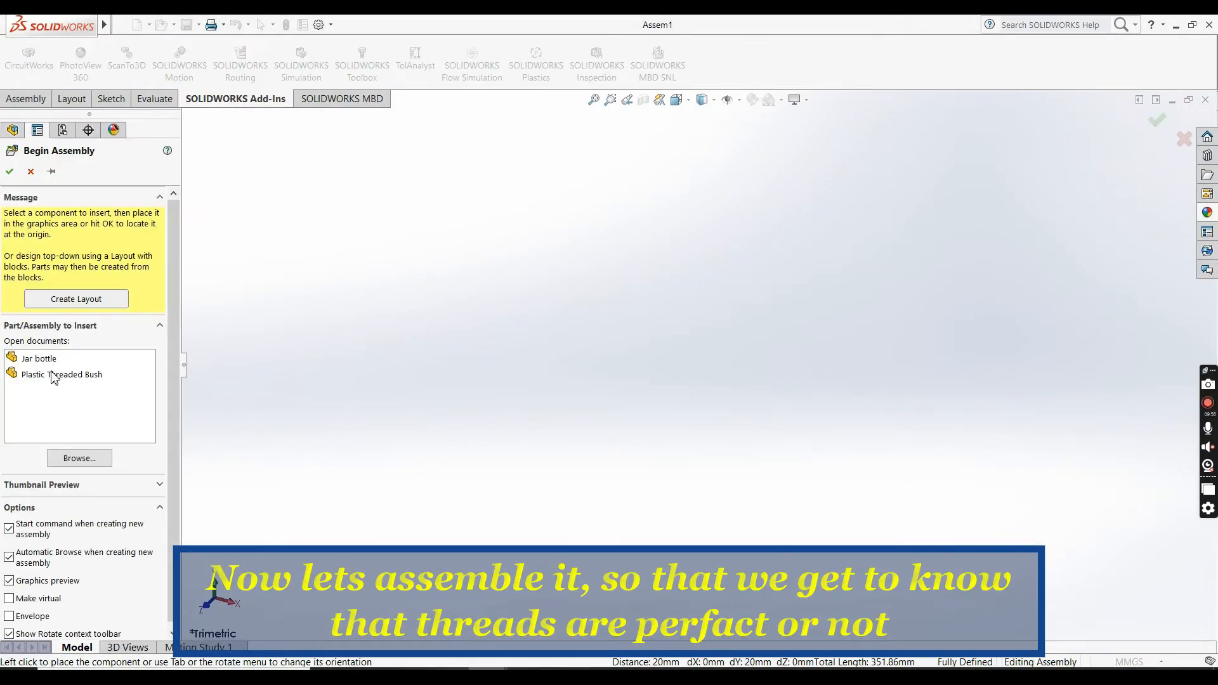
click(39, 359)
click(10, 171)
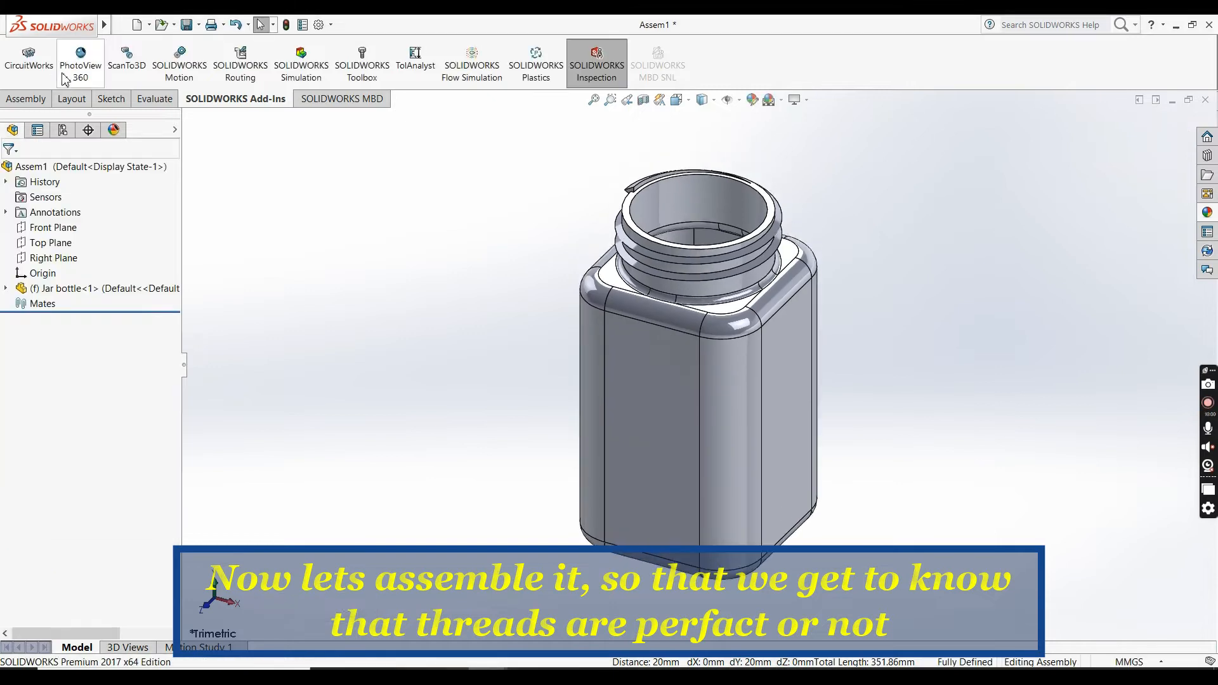
- Insert the Plastic Threaded Bush into the assembly and move it clear of the bottle, above the level of its neck
click(25, 99)
click(93, 60)
click(61, 361)
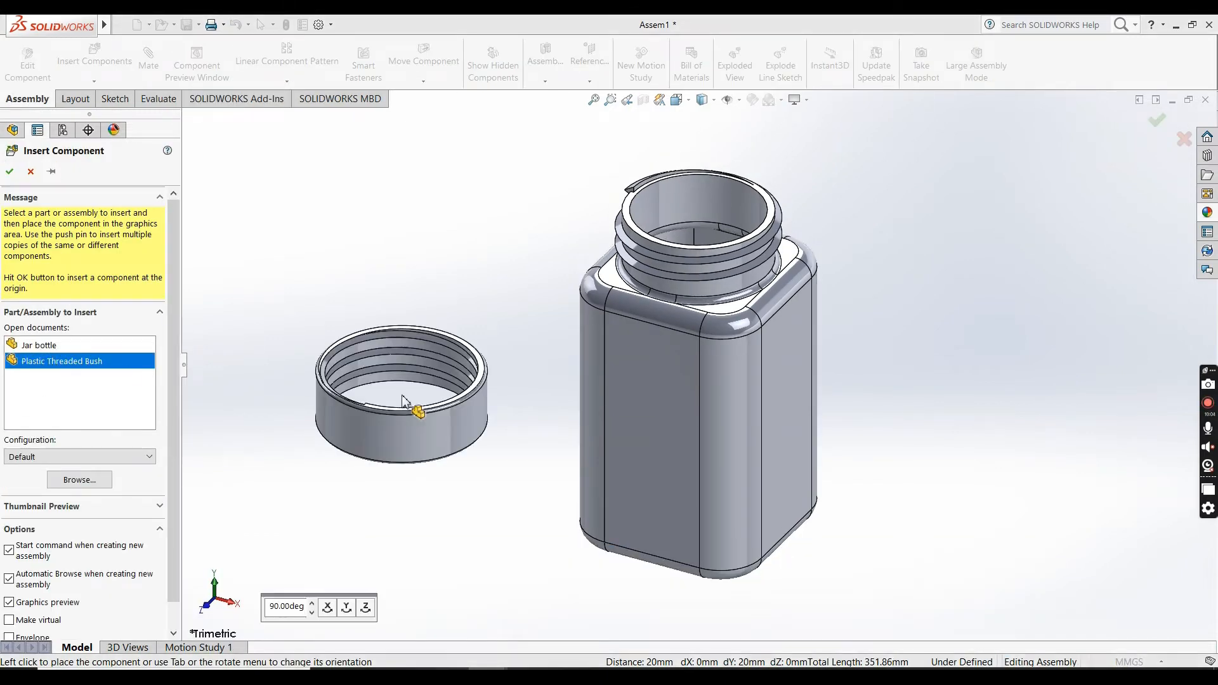
click(404, 401)
click(401, 394)
drag(401, 393, 409, 244)
key(ctrl+1)
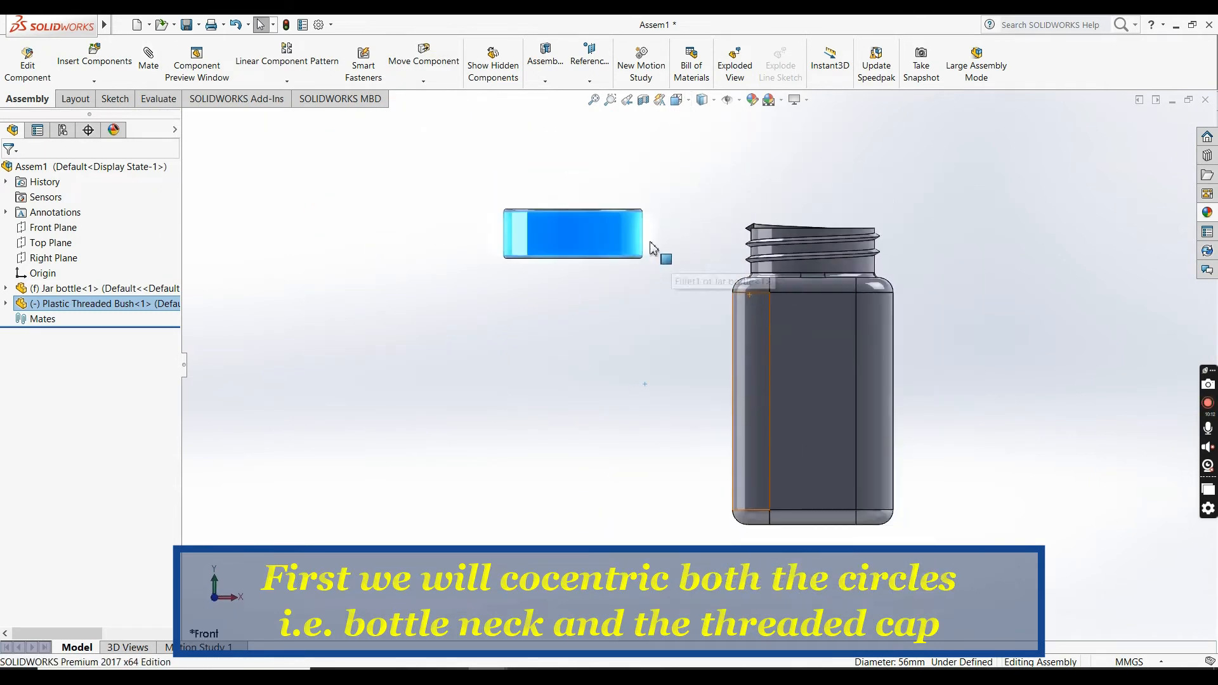
drag(625, 241, 618, 182)
- Add a Concentric mate between the bush's outer cylindrical face and the bottle neck
click(721, 212)
click(596, 179)
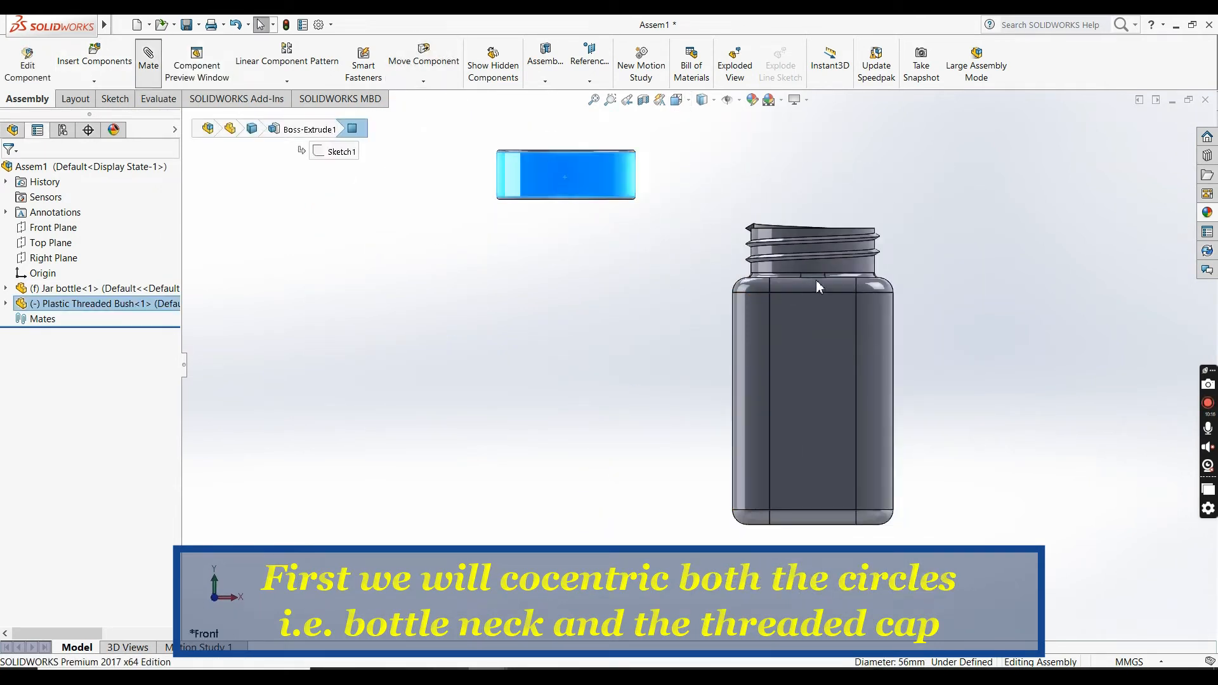
click(837, 266)
click(1027, 236)
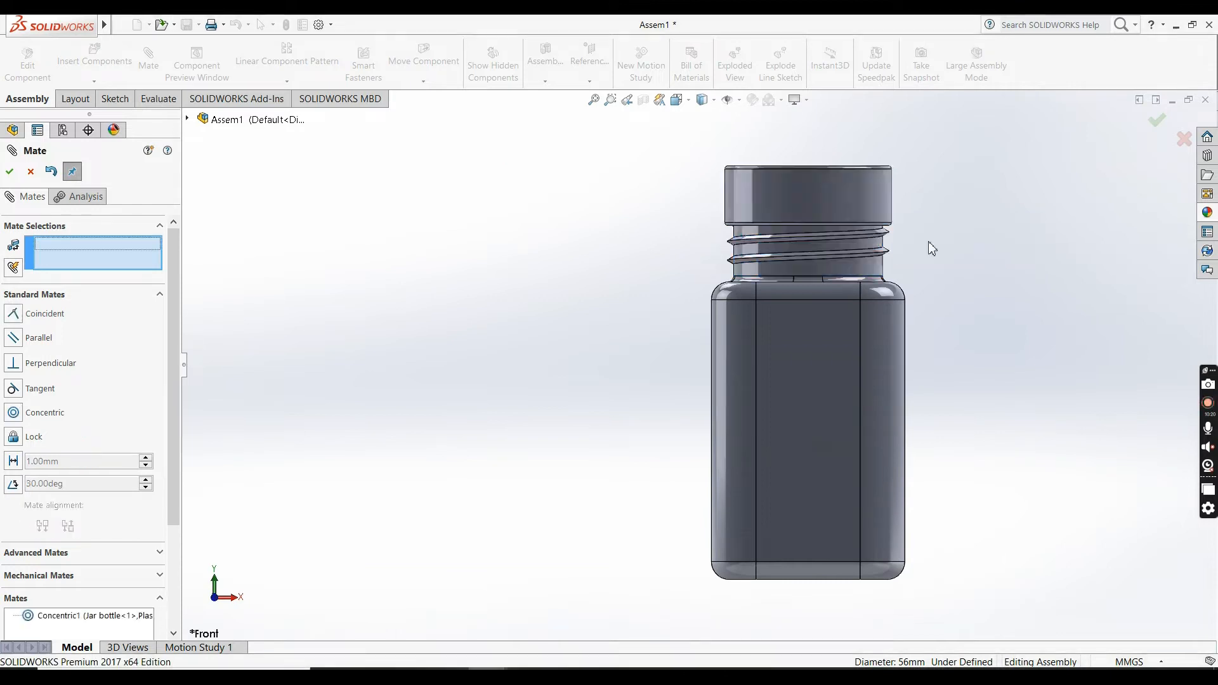
middle_drag(931, 247, 795, 400)
click(30, 177)
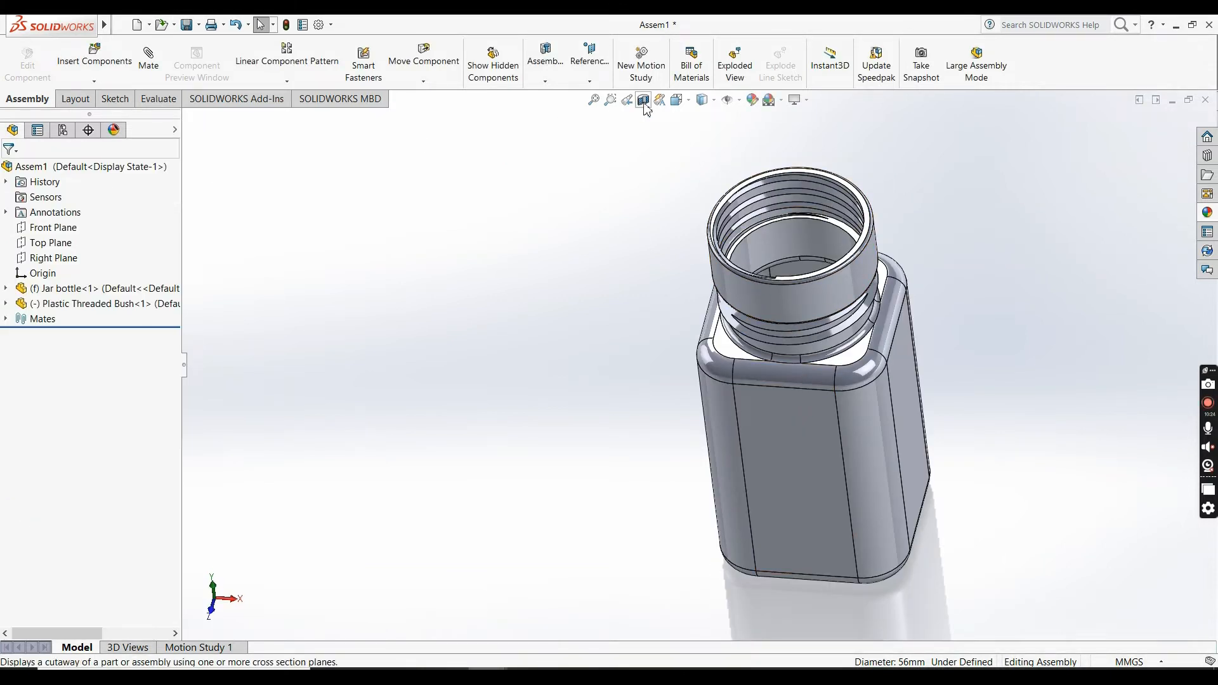
- Section the assembly and slide the bush along the neck until its thread grooves line up with the bottle's threads, then close the section
click(643, 100)
click(13, 174)
click(676, 101)
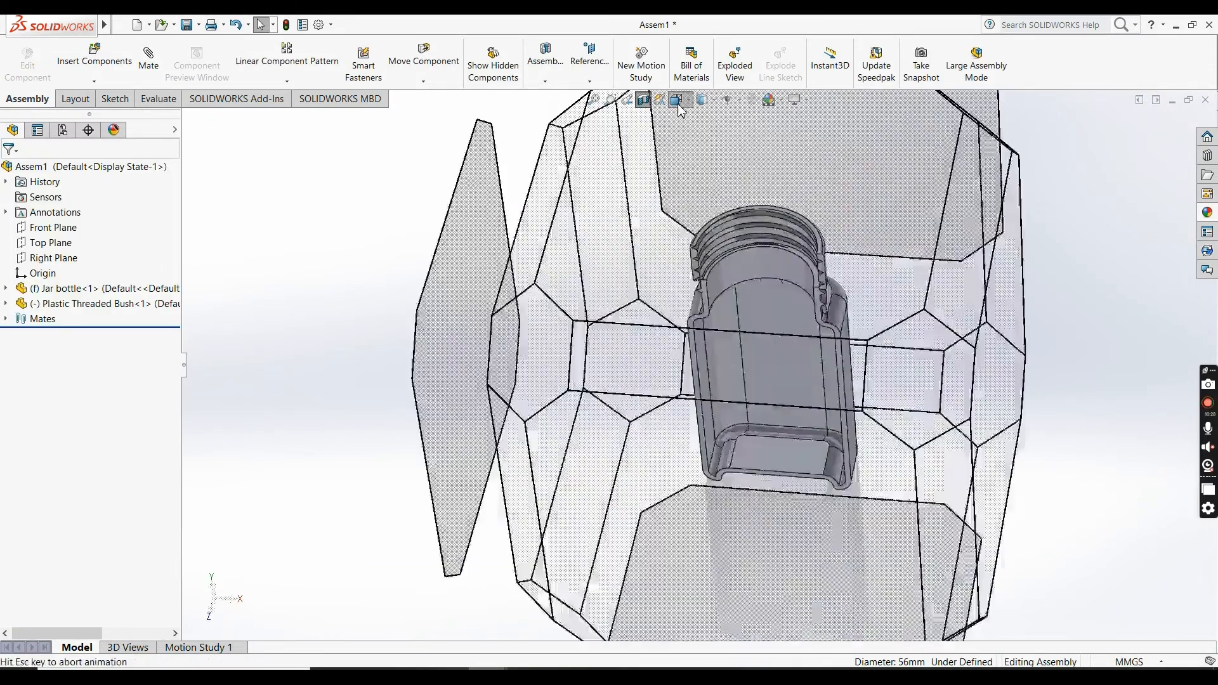
click(694, 156)
scroll(631, 181, down, 8)
scroll(732, 247, up, 4)
scroll(1104, 190, down, 3)
drag(945, 318, 891, 412)
key(Escape)
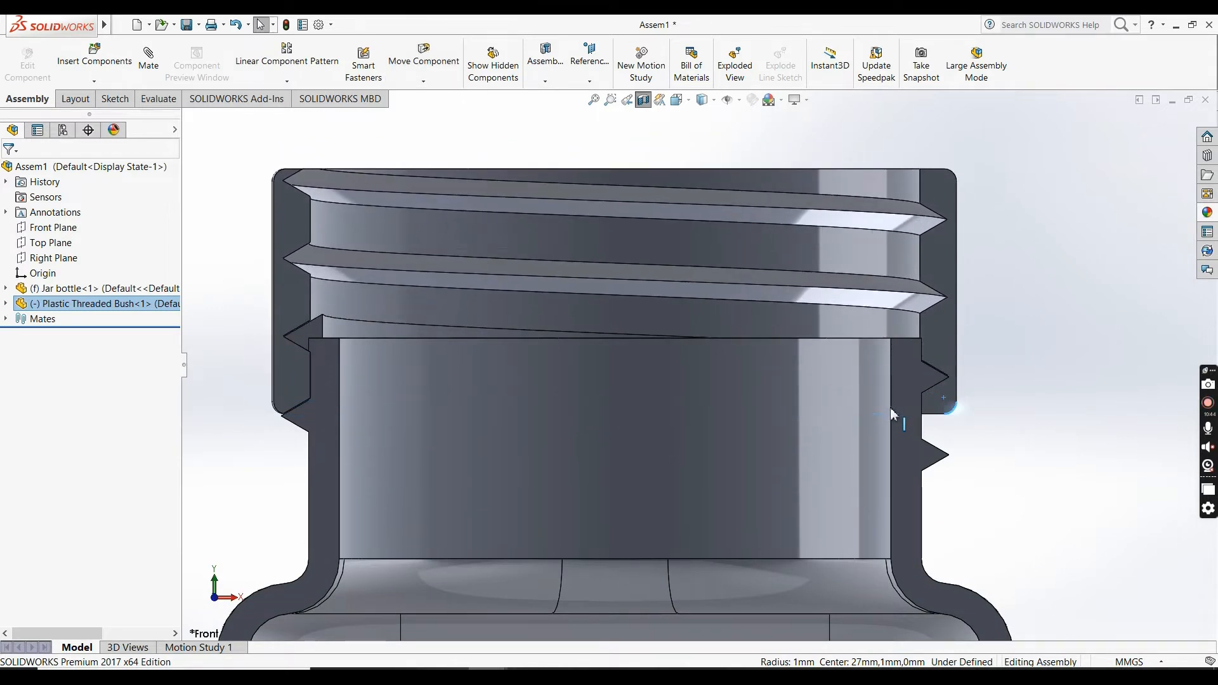
click(652, 103)
- Add a reversed Screw mate at 1 revolution/mm between the bush's inner face and the bottle neck's outer cylindrical face
middle_drag(558, 247, 554, 339)
scroll(553, 339, up, 1)
click(142, 66)
click(60, 296)
click(42, 341)
click(18, 474)
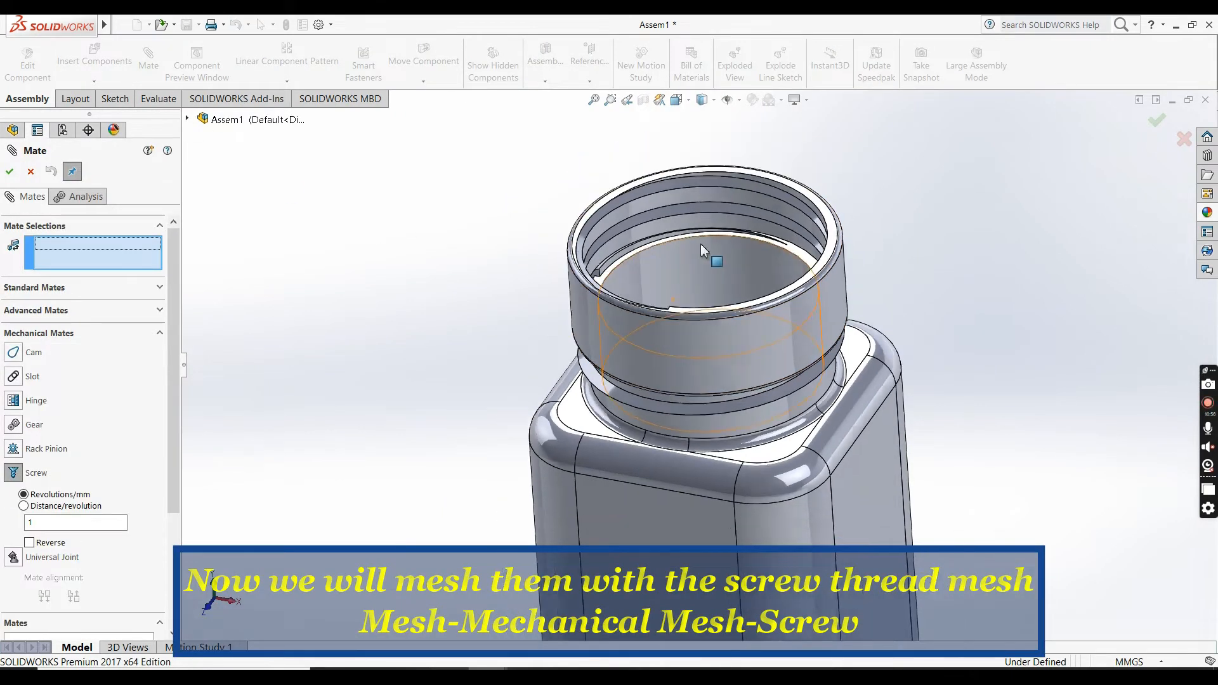
scroll(701, 241, down, 4)
click(641, 368)
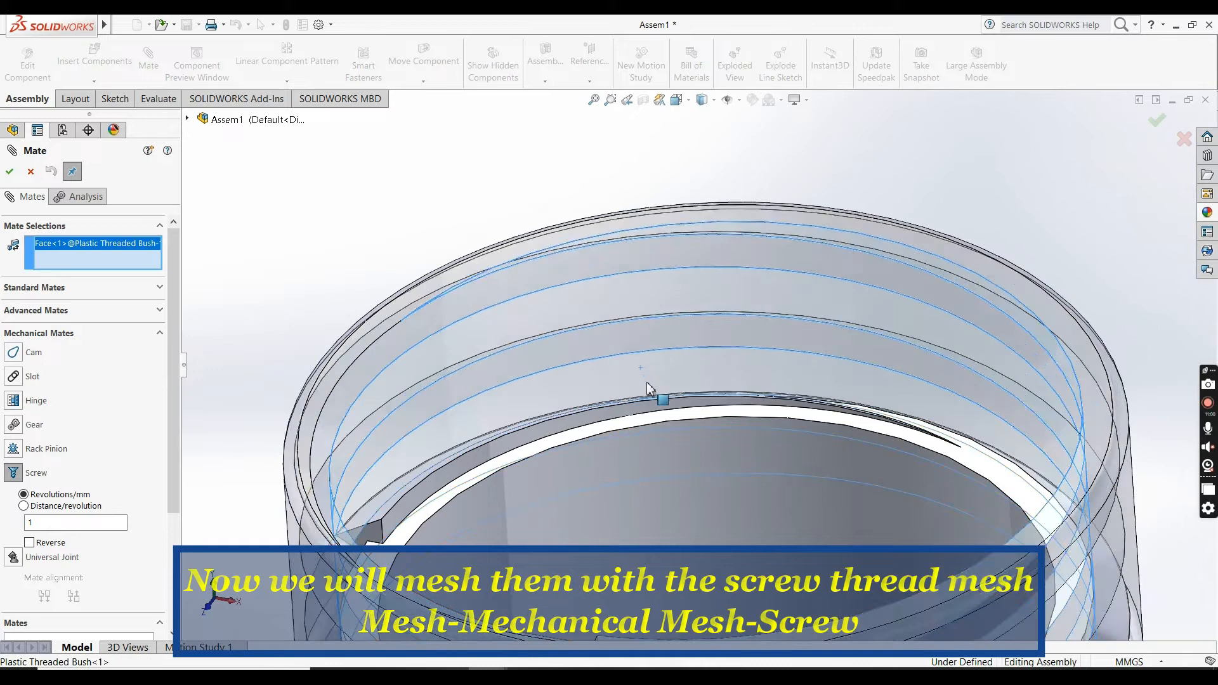
scroll(641, 367, up, 4)
click(719, 495)
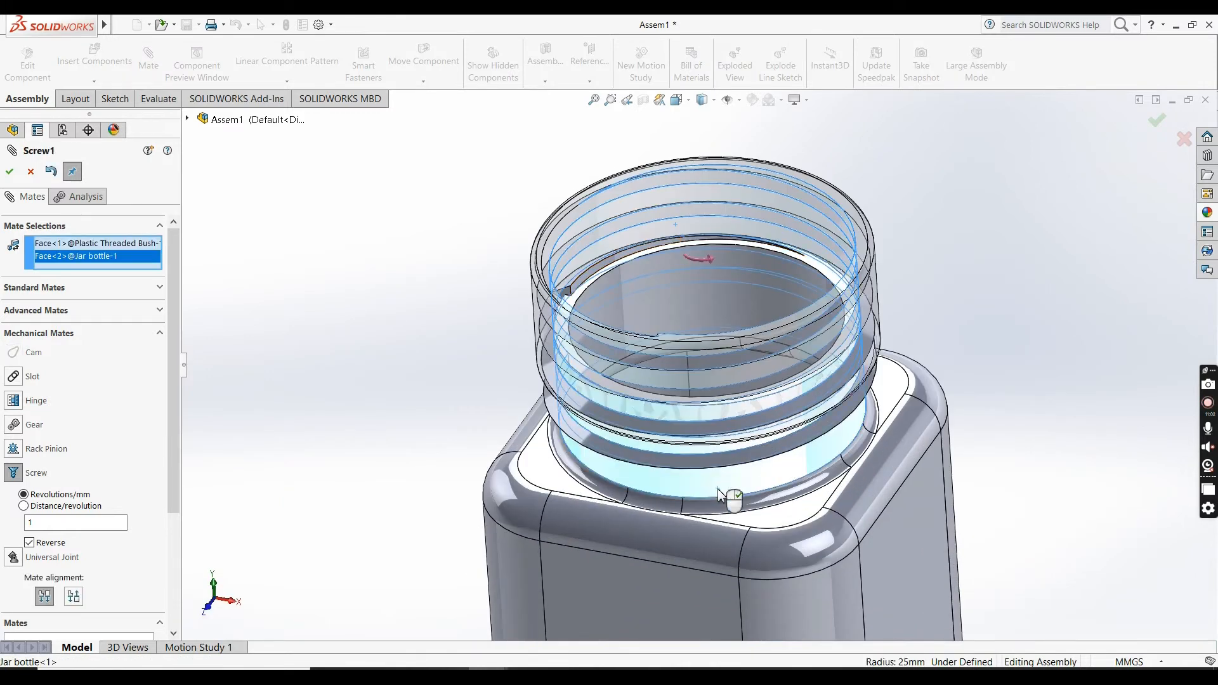
click(10, 173)
click(10, 171)
- Display the assembly in section view through the neck to examine how the bush and bottle threads engage
click(658, 100)
click(700, 316)
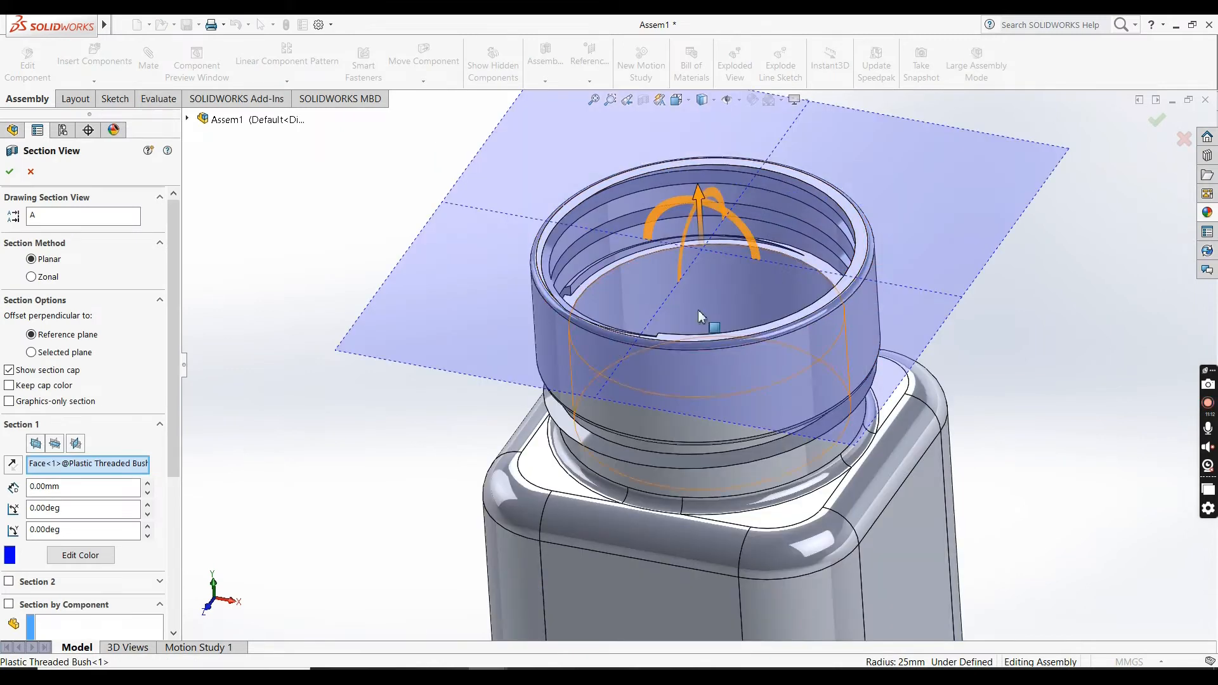
click(26, 170)
click(642, 100)
click(9, 171)
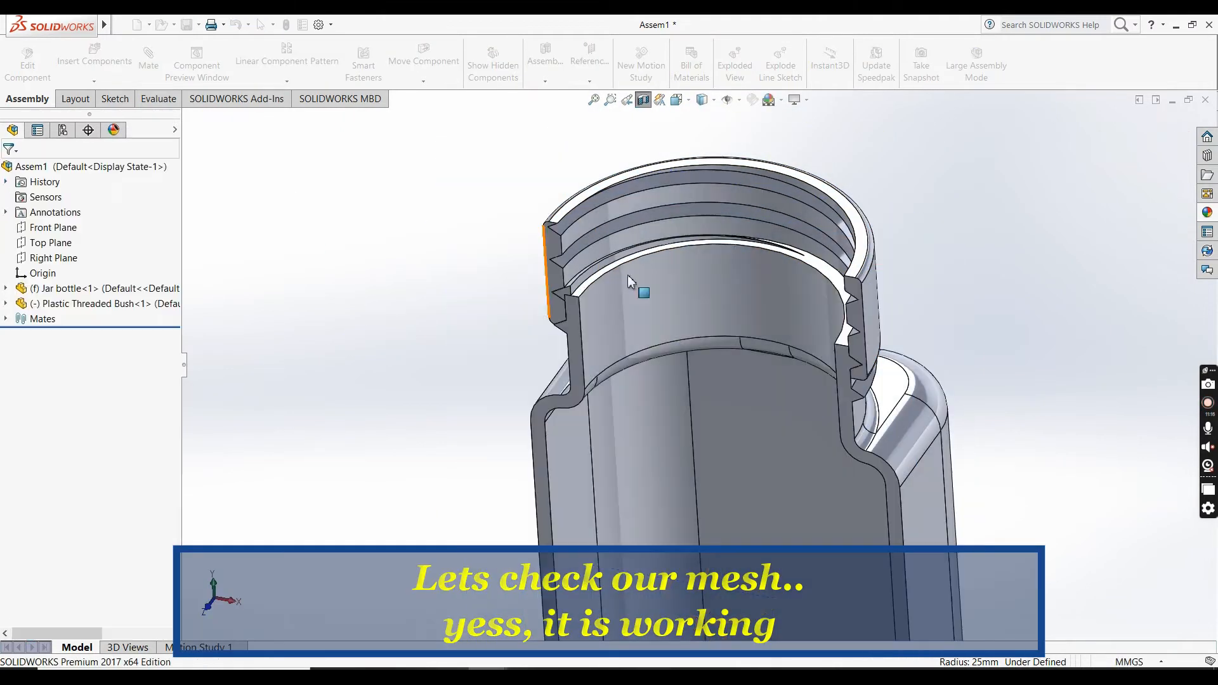
- Turn the bush down the neck and start a limit Distance mate between the bush's lower ring face and the bottle's flat shoulder face
drag(860, 279, 822, 345)
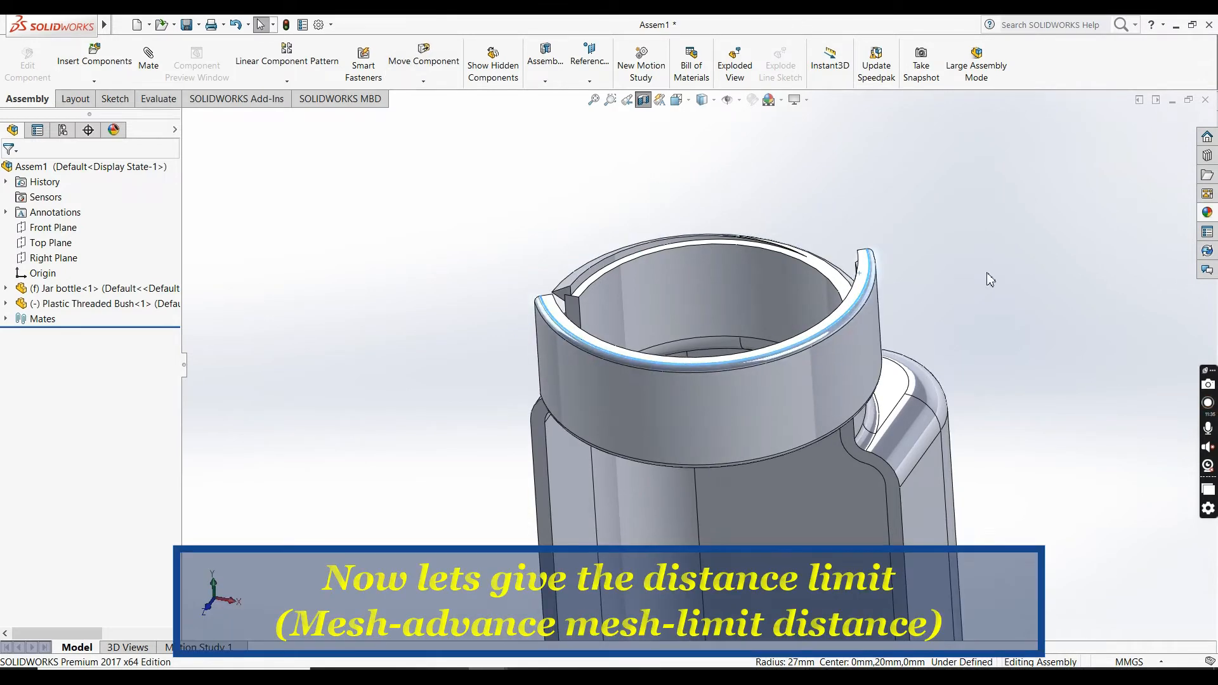
scroll(957, 203, down, 5)
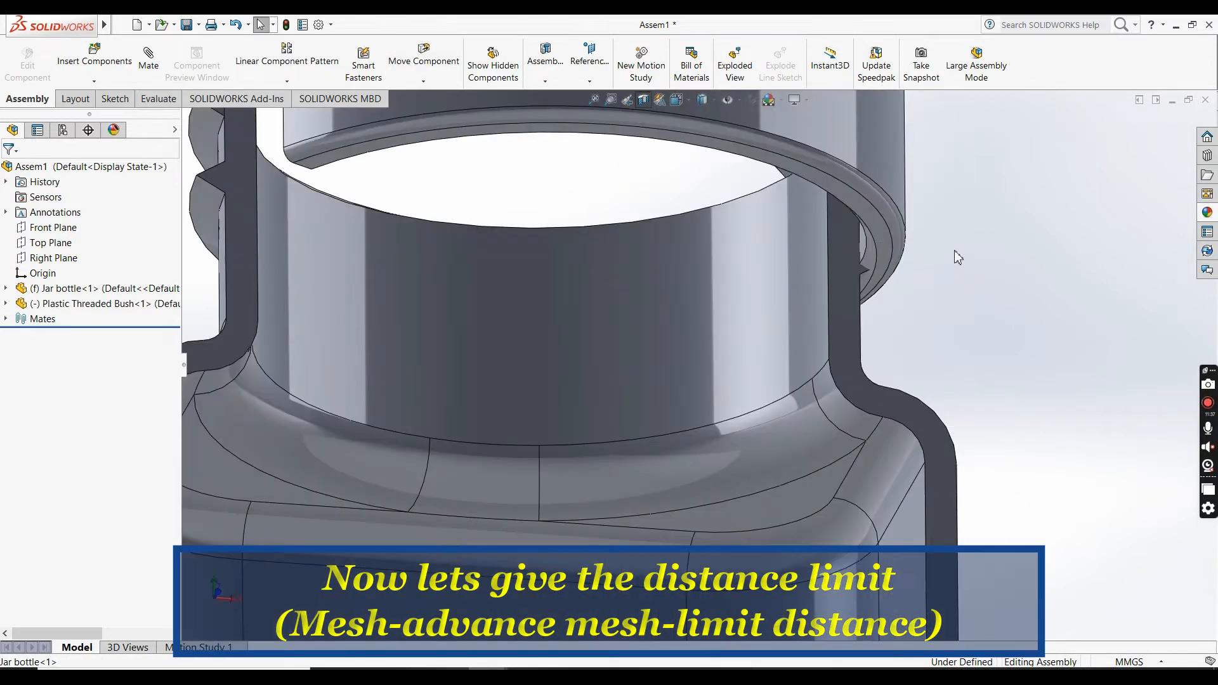
click(330, 152)
click(149, 58)
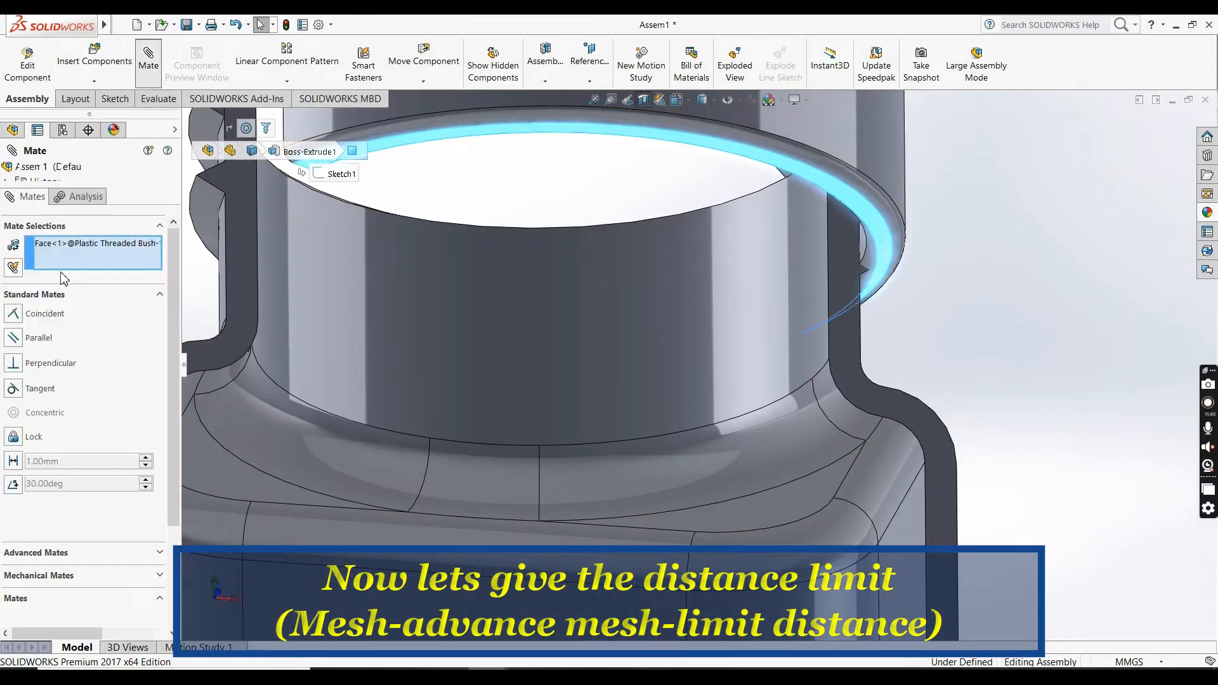
click(49, 317)
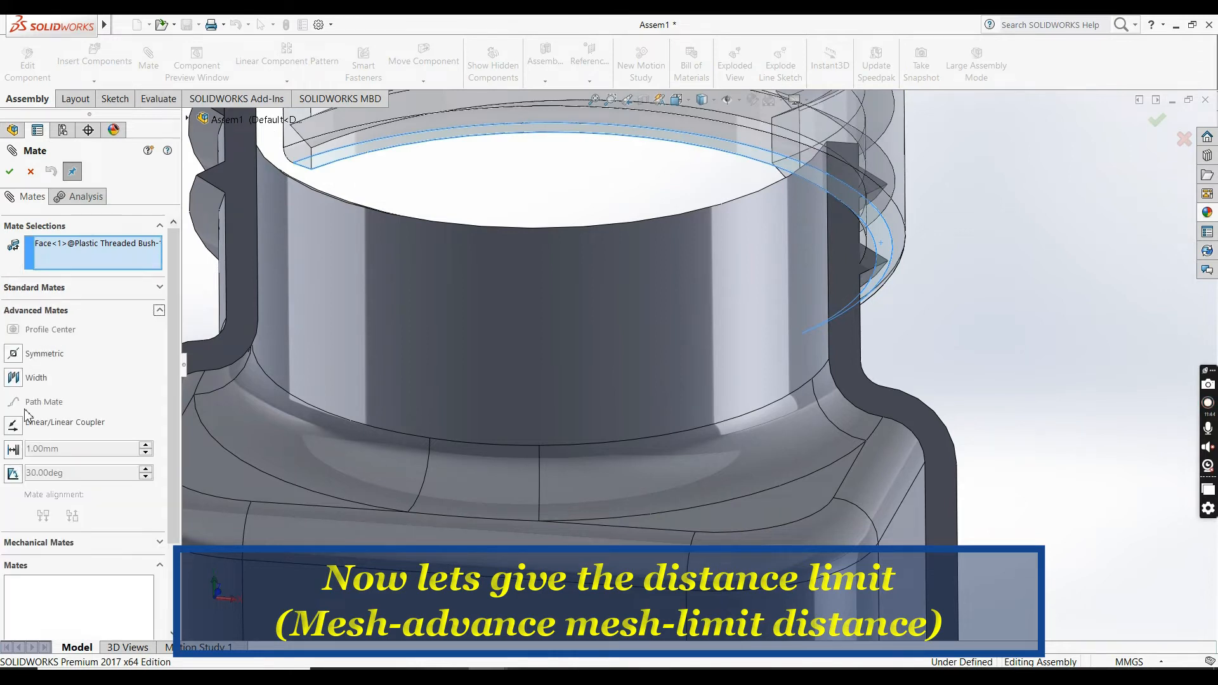
scroll(855, 446, down, 5)
scroll(855, 446, down, 3)
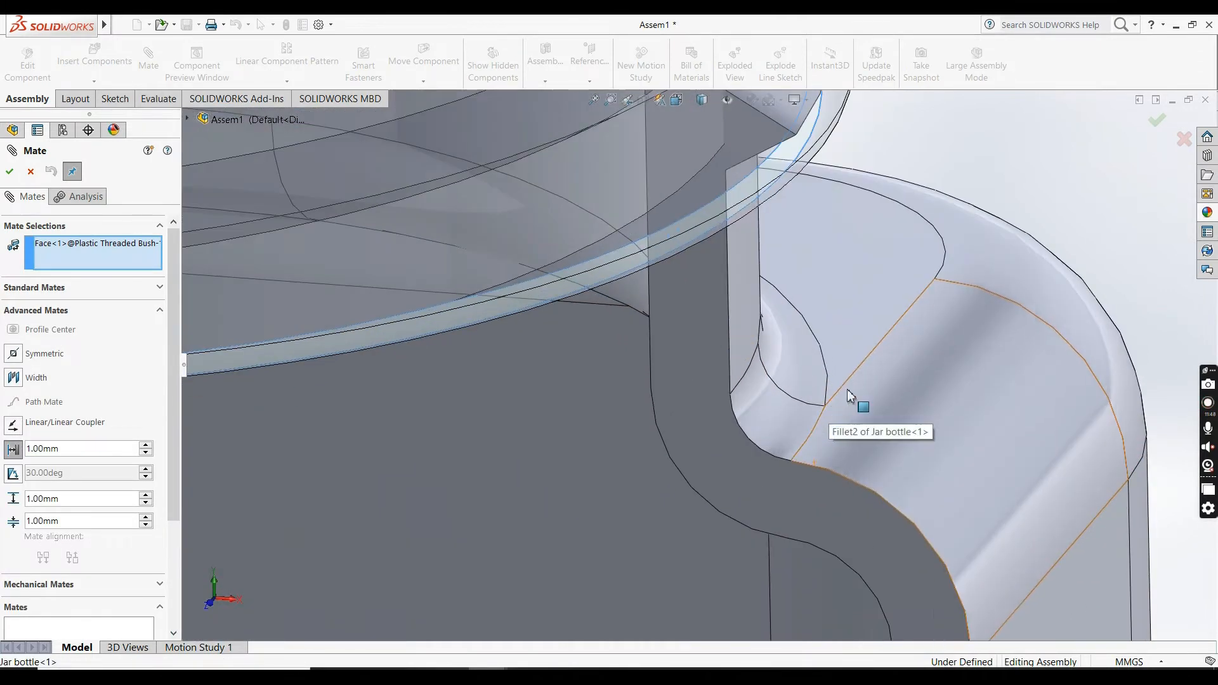
scroll(858, 355, down, 3)
click(849, 345)
scroll(684, 367, up, 5)
scroll(684, 368, up, 5)
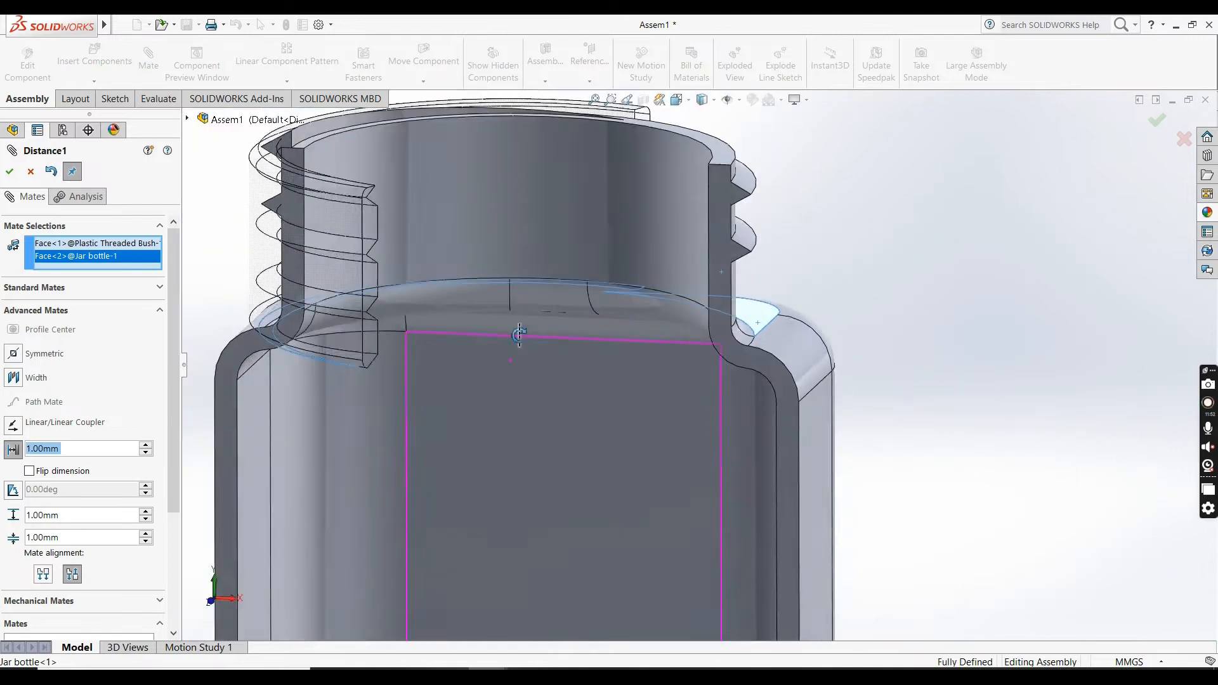
- Try mate distances of 5, 3 and 2.5 mm between the two faces, checking how the bush grooves line up with the neck threads
click(86, 450)
text(5)
key(Return)
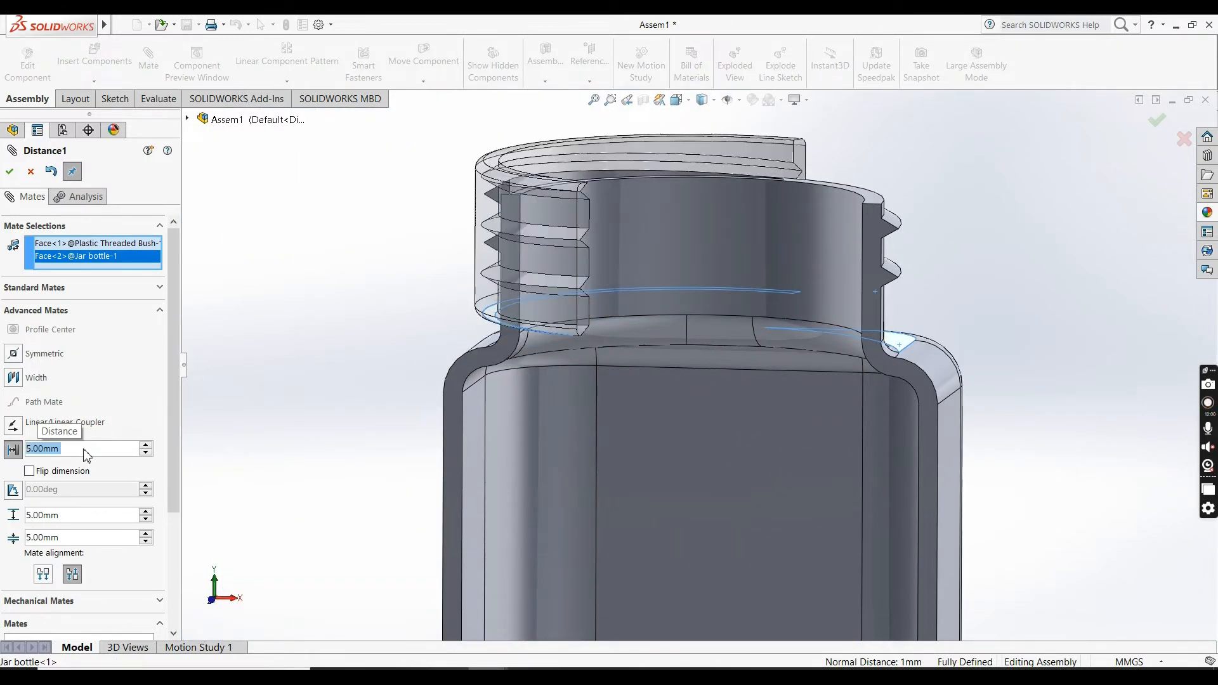
mouse_move(284, 383)
middle_down()
mouse_move(454, 451)
mouse_move(330, 364)
mouse_move(275, 367)
middle_up()
click(72, 448)
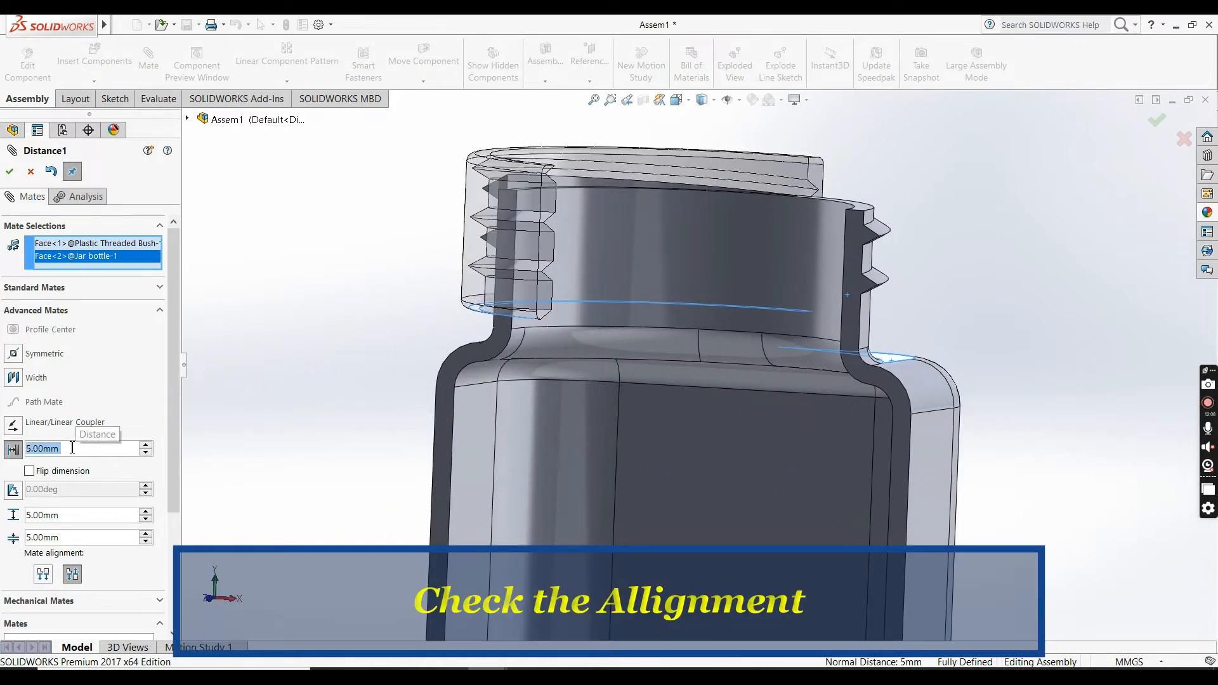
text(3)
key(Return)
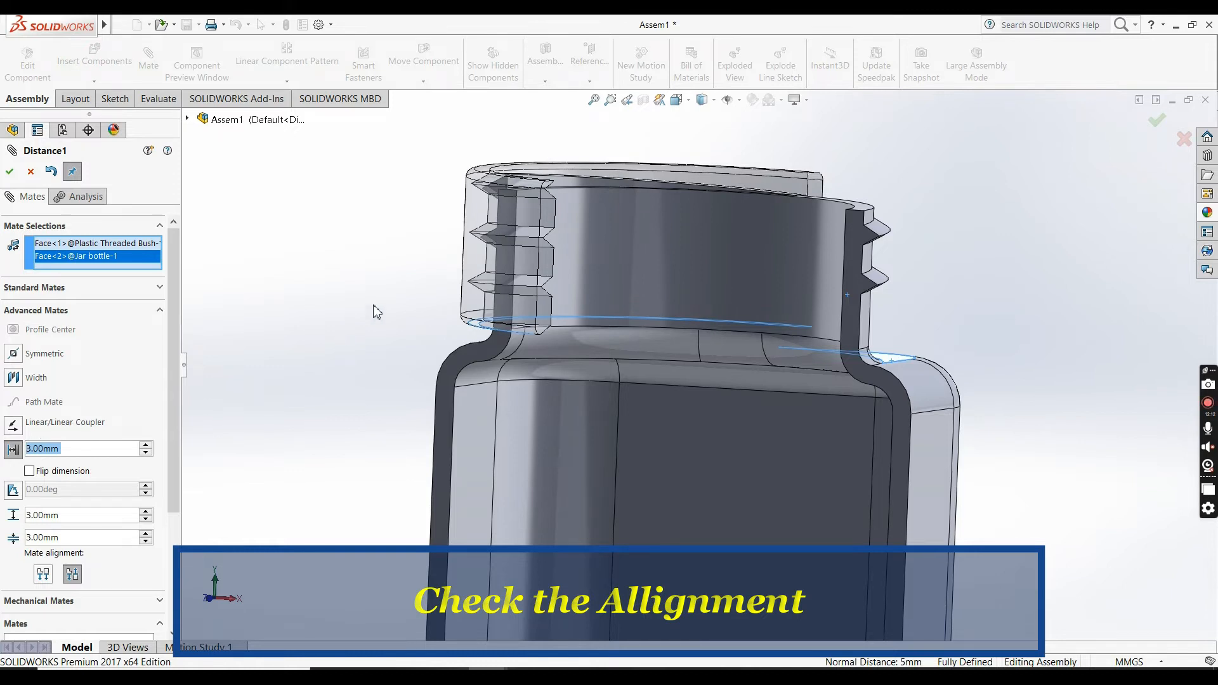
scroll(546, 261, down, 6)
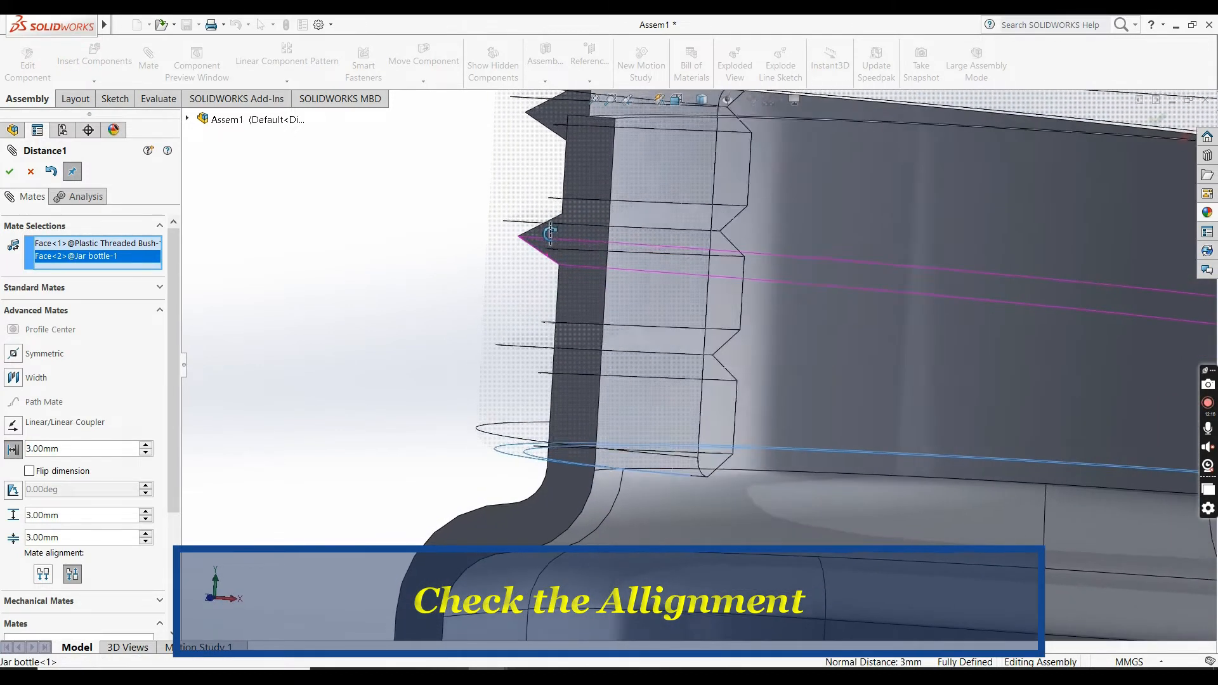
mouse_move(550, 233)
middle_down()
mouse_move(533, 234)
mouse_move(546, 234)
middle_up()
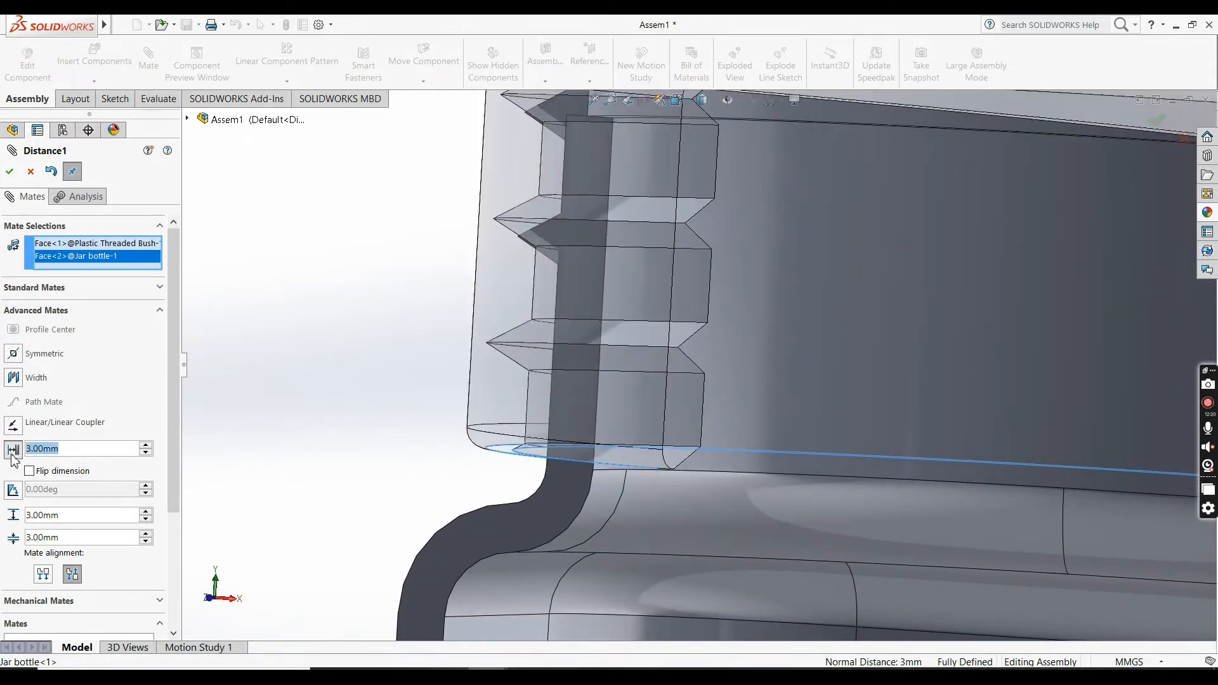
text(2.5)
key(Return)
scroll(571, 472, up, 5)
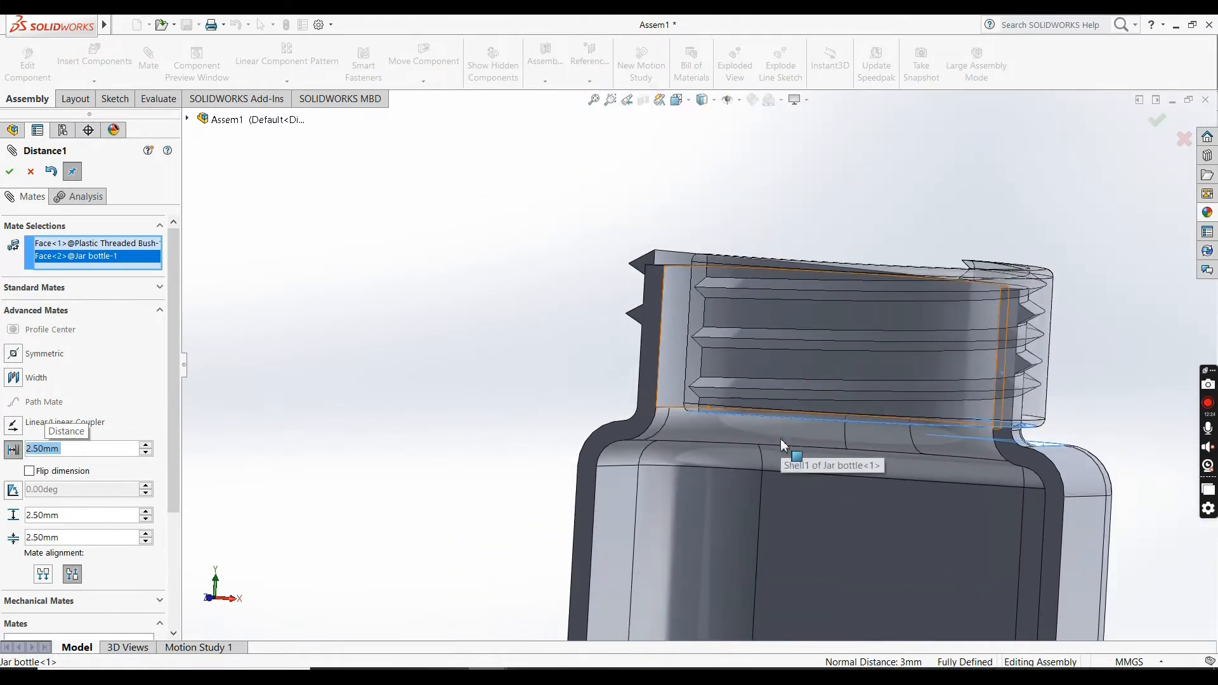
scroll(1006, 358, down, 4)
scroll(1002, 352, down, 2)
scroll(654, 375, up, 3)
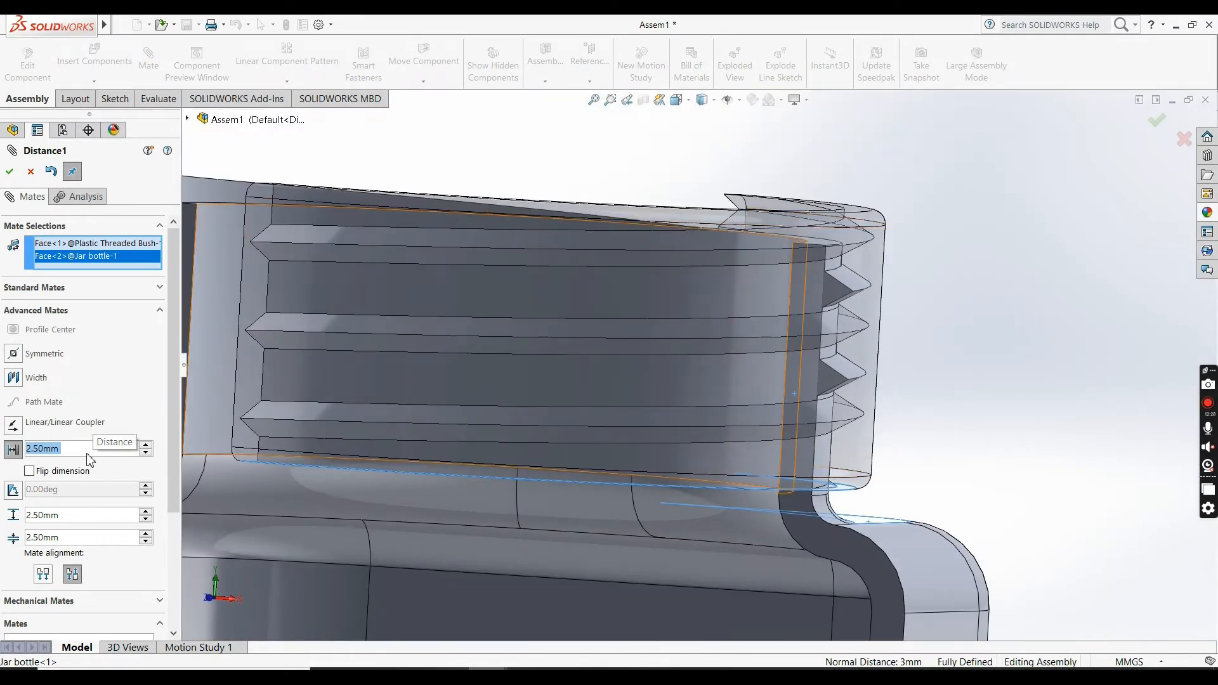
- Set the limit distance mate to a 2 mm minimum and 25 mm maximum, with the current distance at 25 mm, and finish mating
text(2)
key(Return)
scroll(348, 392, down, 5)
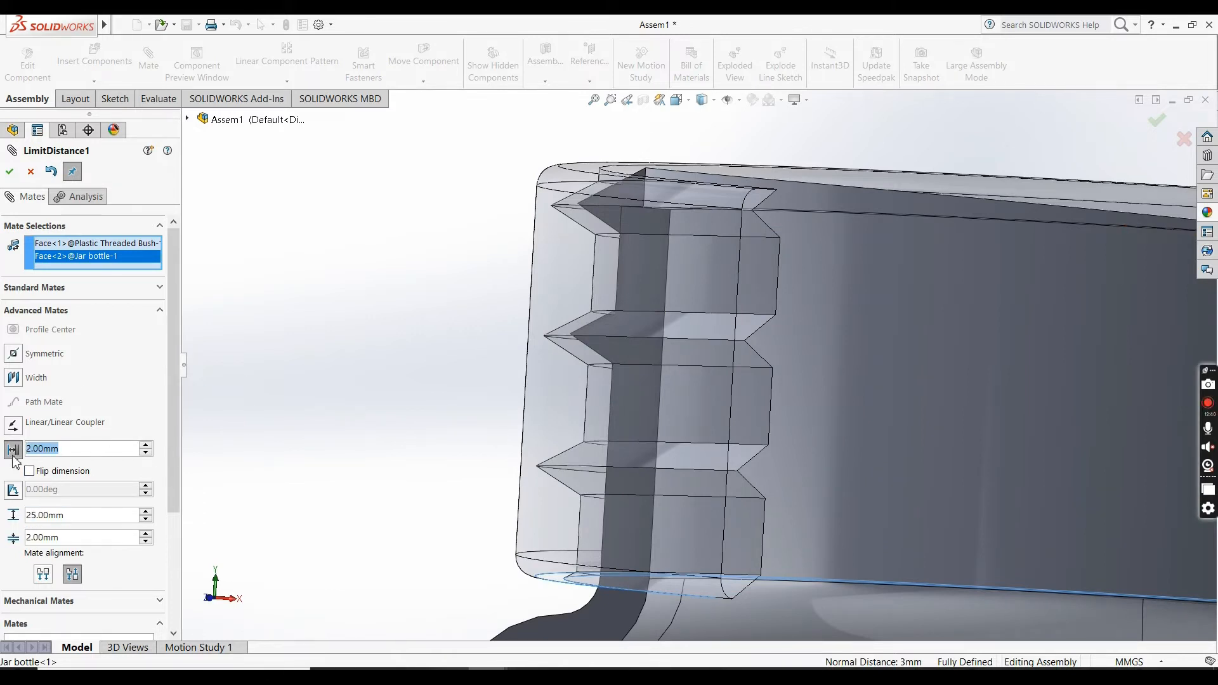
key(Return)
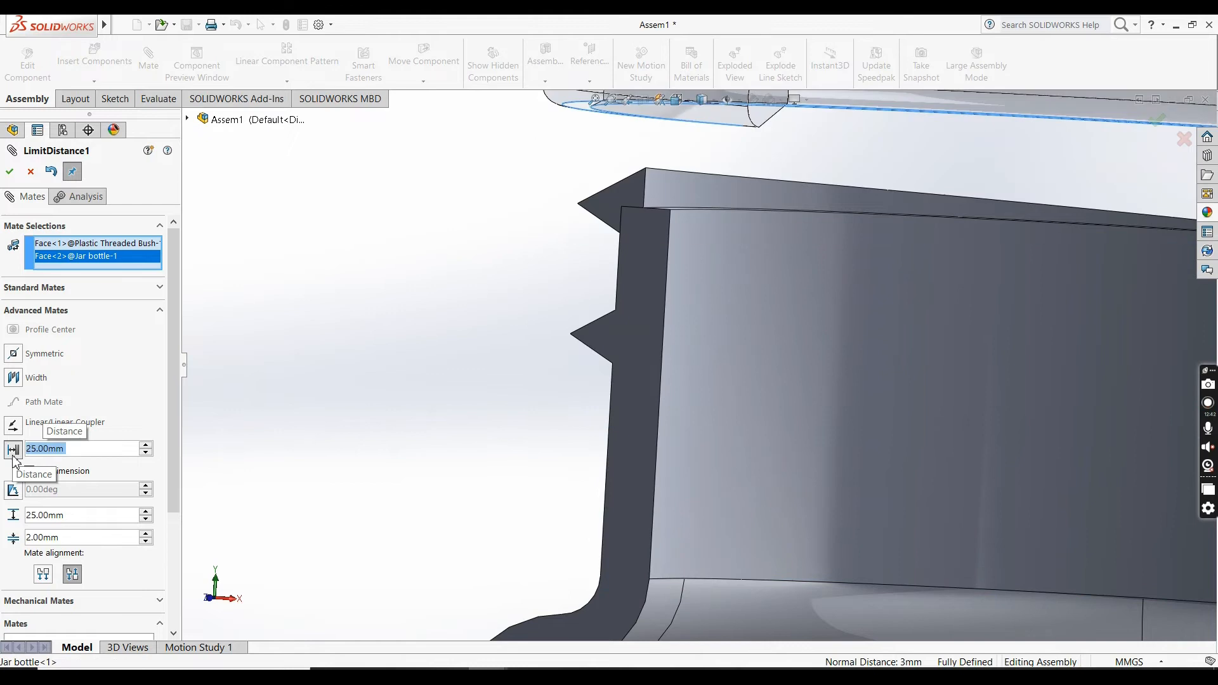
click(10, 172)
click(10, 172)
scroll(778, 352, up, 8)
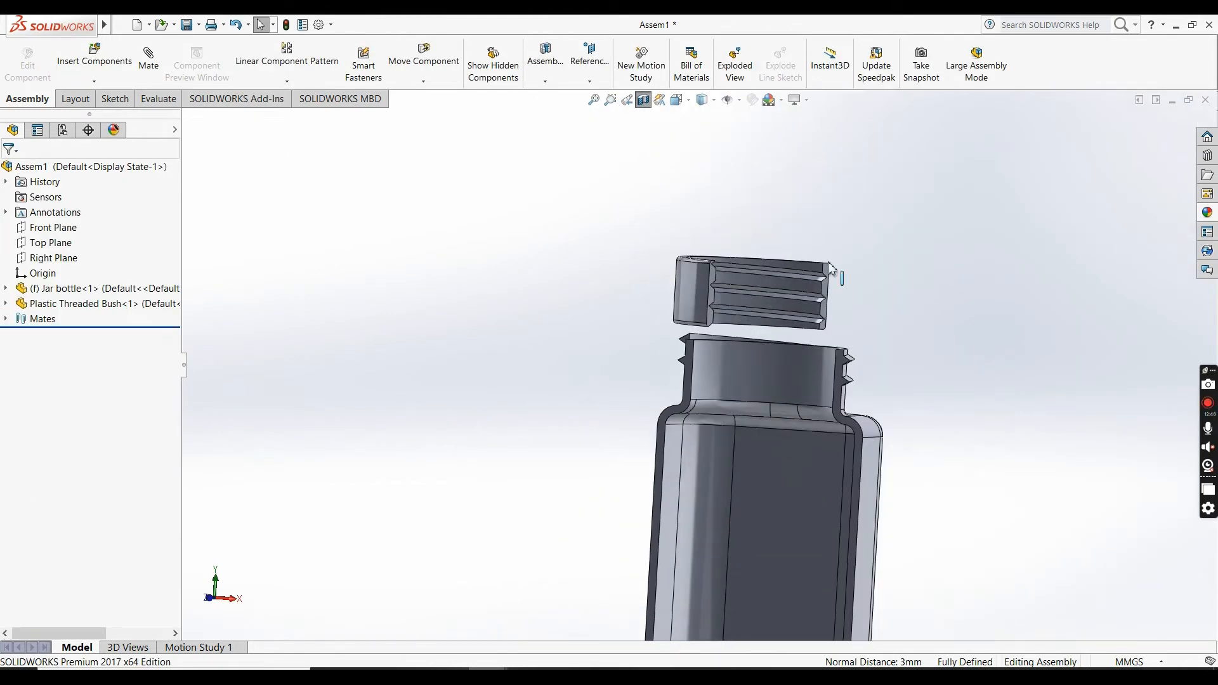
- Rotate the bush from the top view to screw it down onto the neck, check it from the front, and turn off the section view
key(ctrl+5)
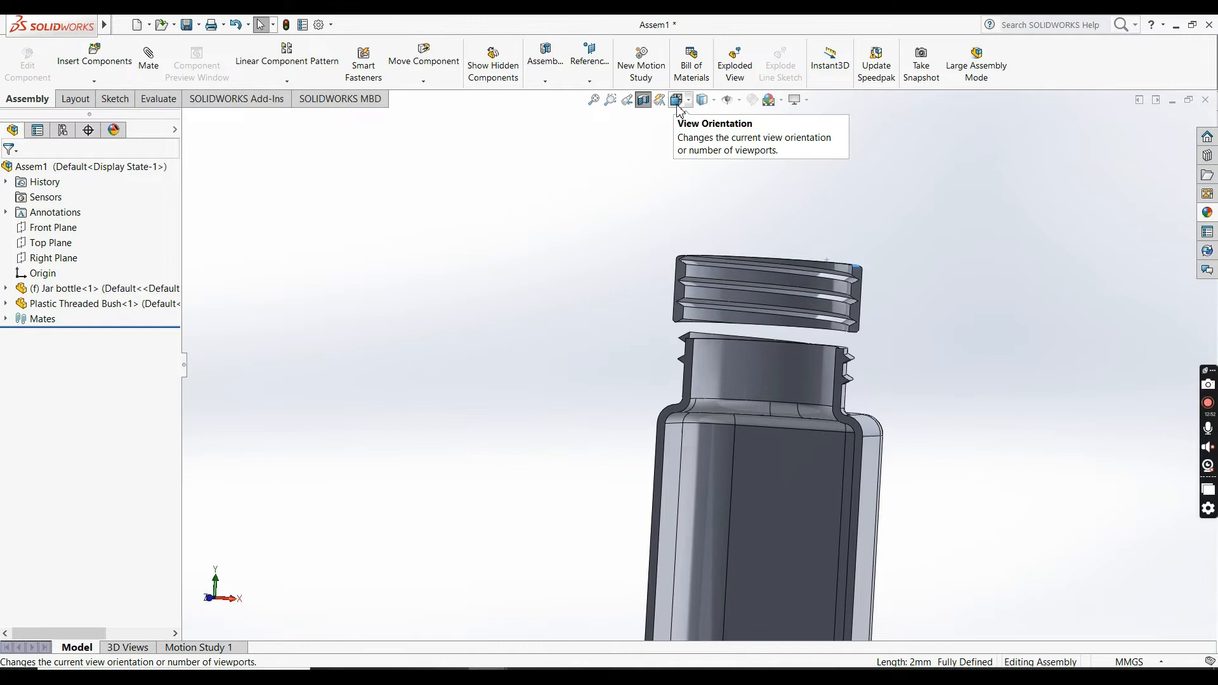
drag(596, 472, 589, 256)
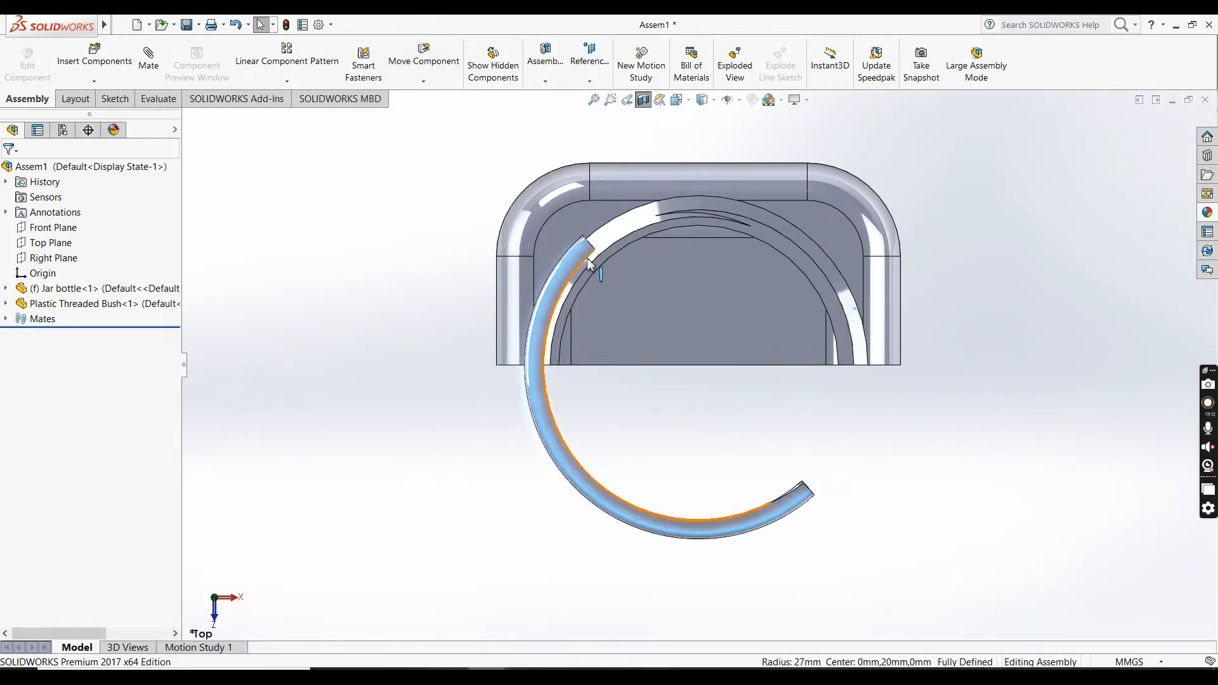
key(ctrl+1)
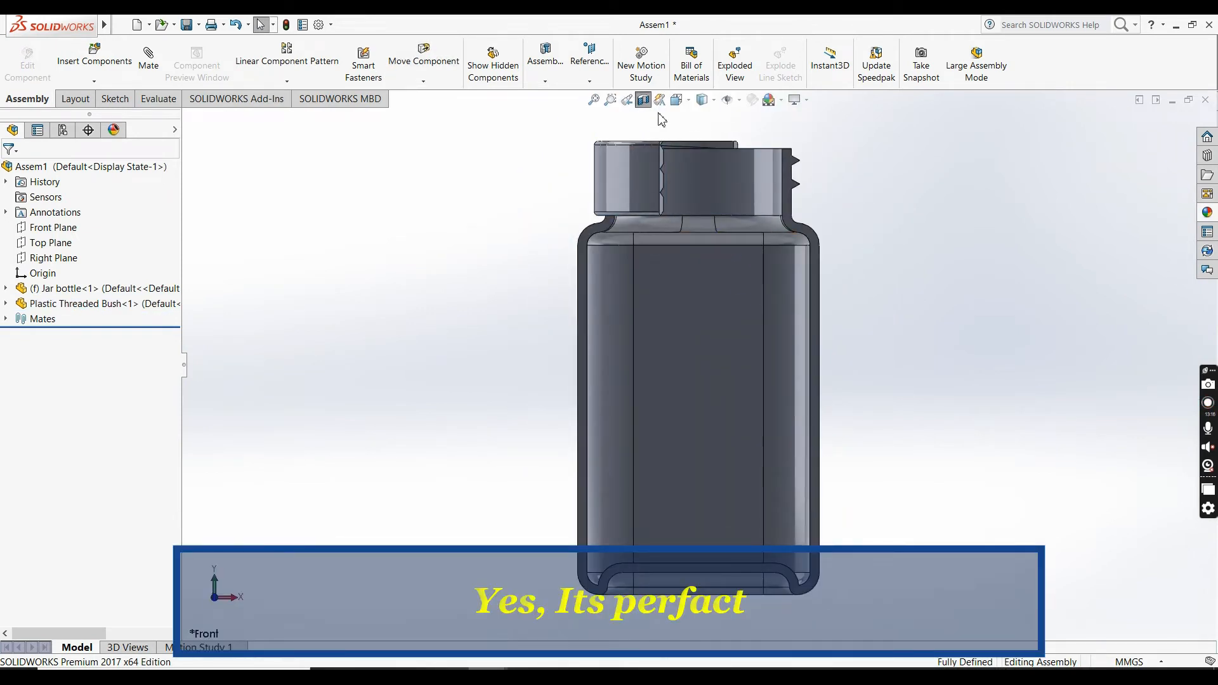
click(643, 100)
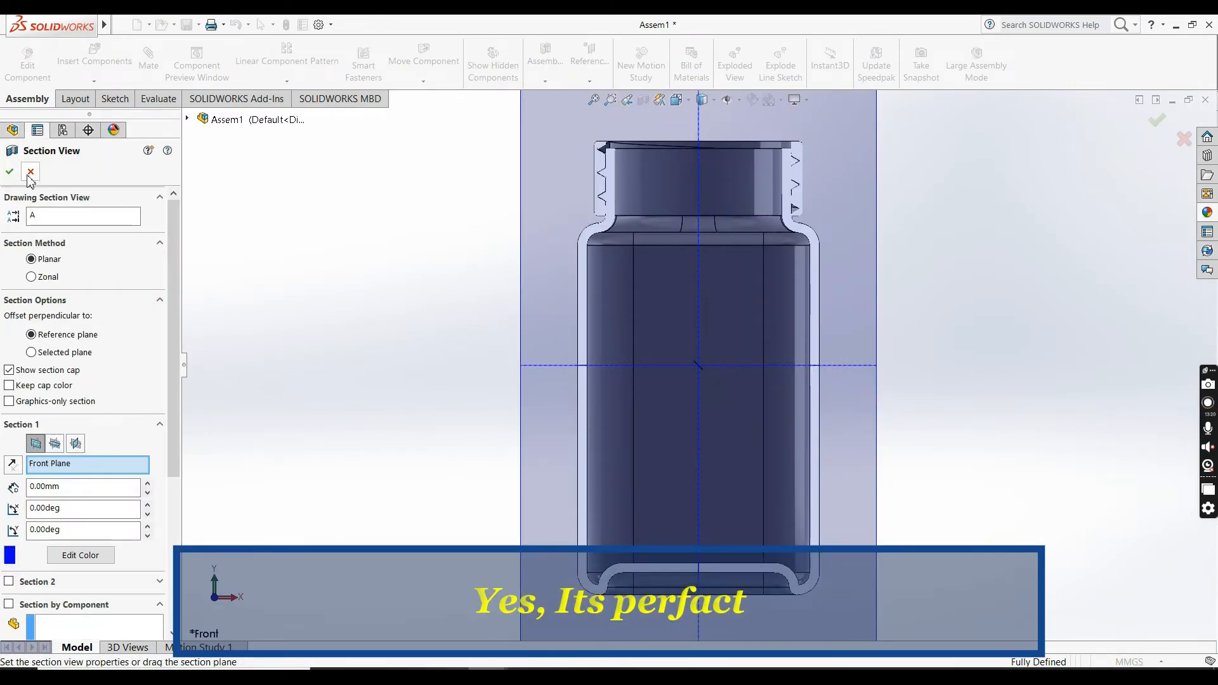
click(30, 174)
- Add a reference diameter dimension to the outer circular edge at the top of the bush
middle_drag(866, 229, 816, 307)
scroll(816, 307, up, 2)
scroll(720, 229, down, 5)
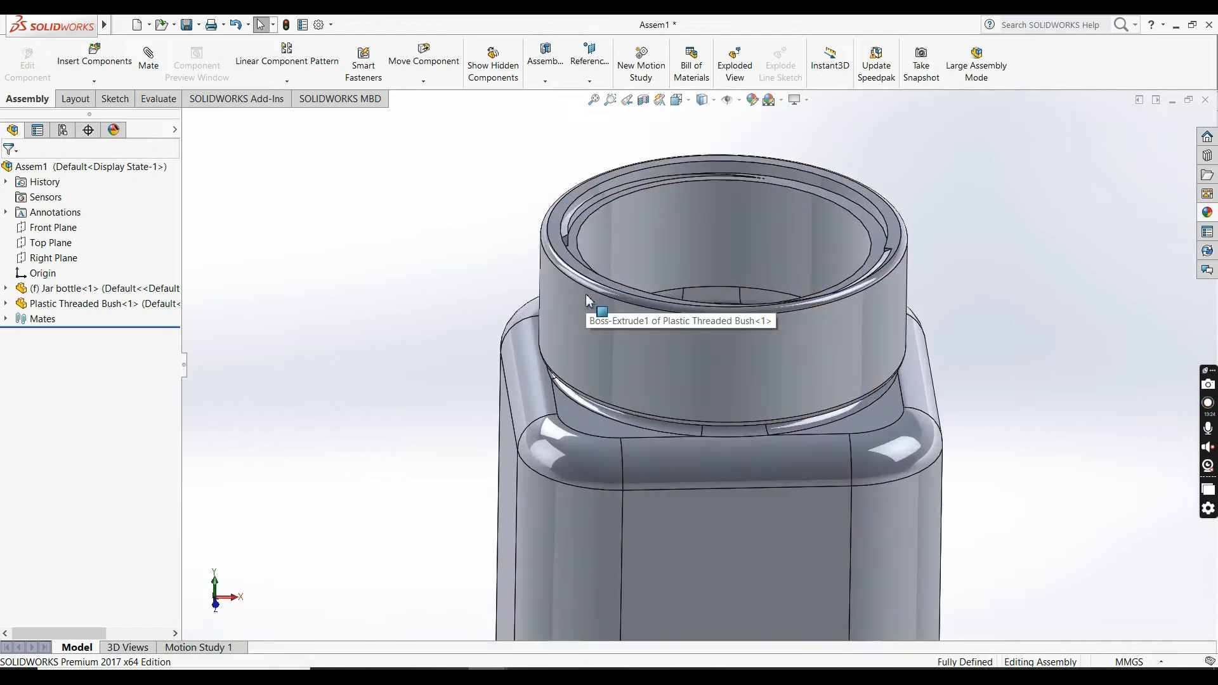
click(73, 98)
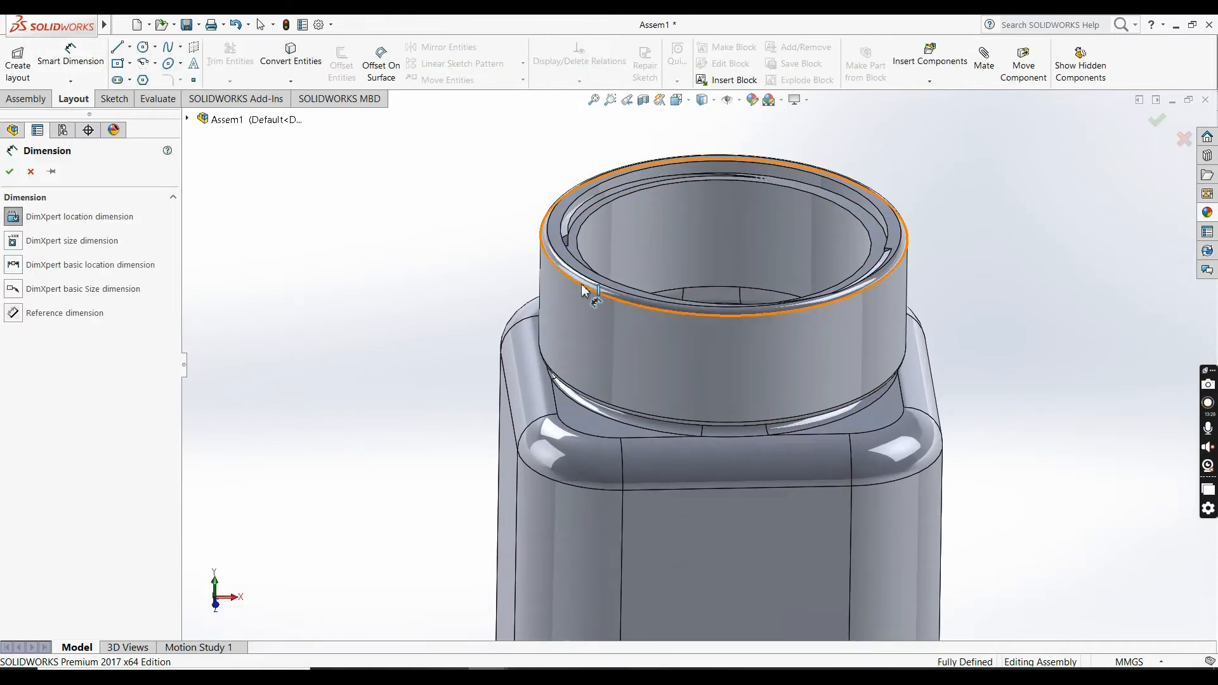
click(574, 304)
click(13, 314)
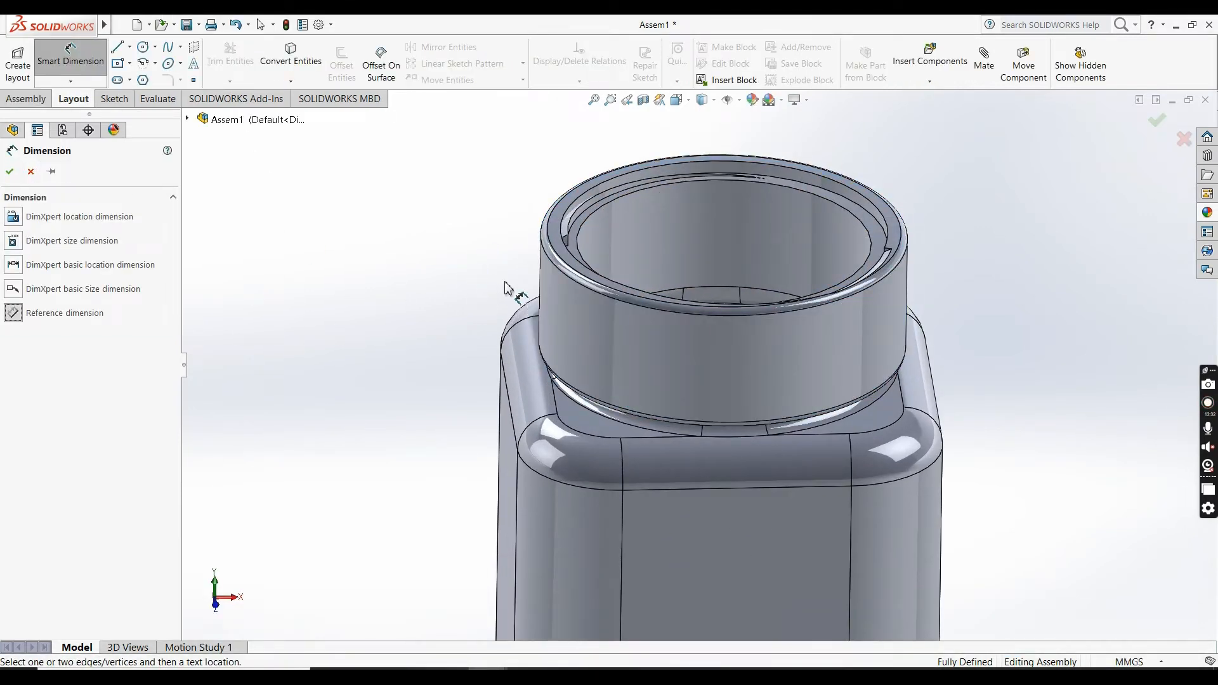
click(557, 272)
click(438, 253)
middle_drag(587, 273, 571, 362)
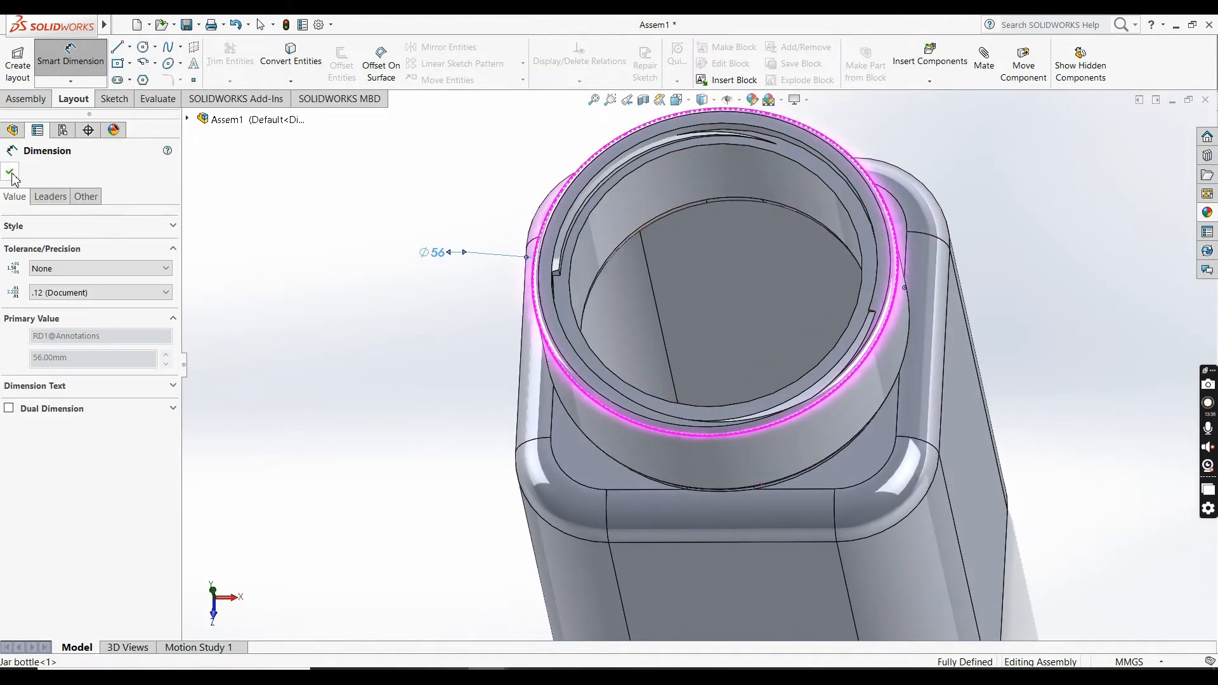
click(10, 170)
- Create a new part for the bottle cap and open a sketch on the Front Plane
key(ctrl+n)
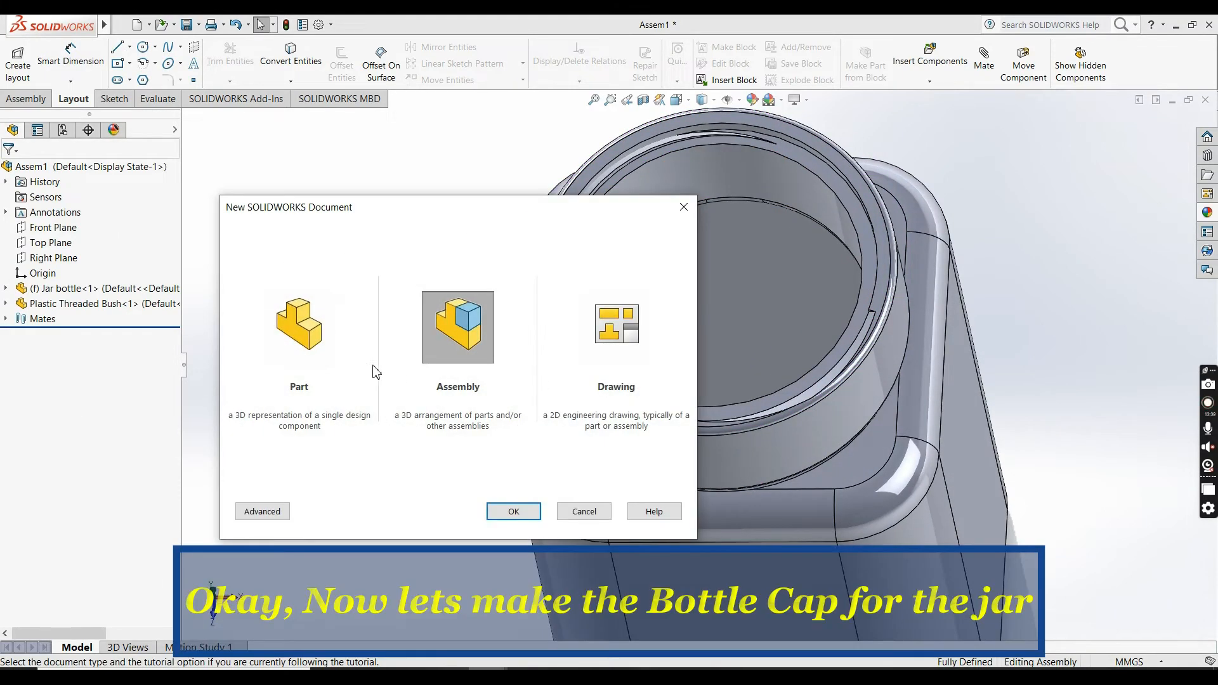
click(333, 351)
click(513, 511)
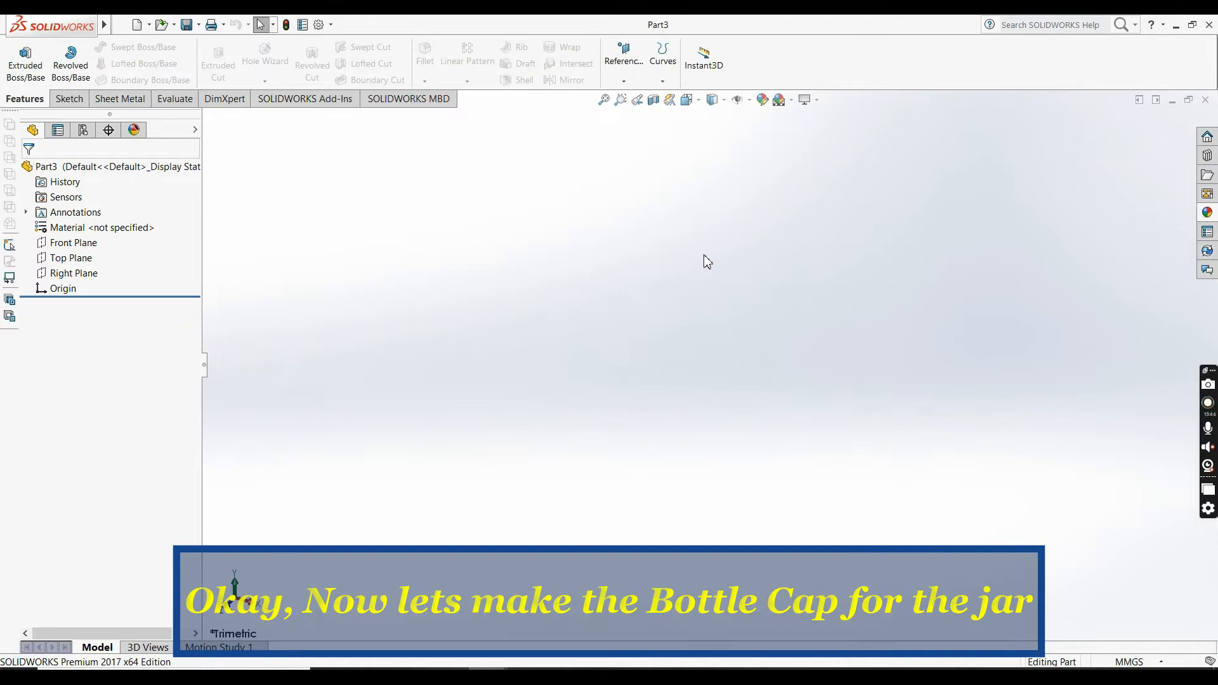
click(72, 243)
click(127, 226)
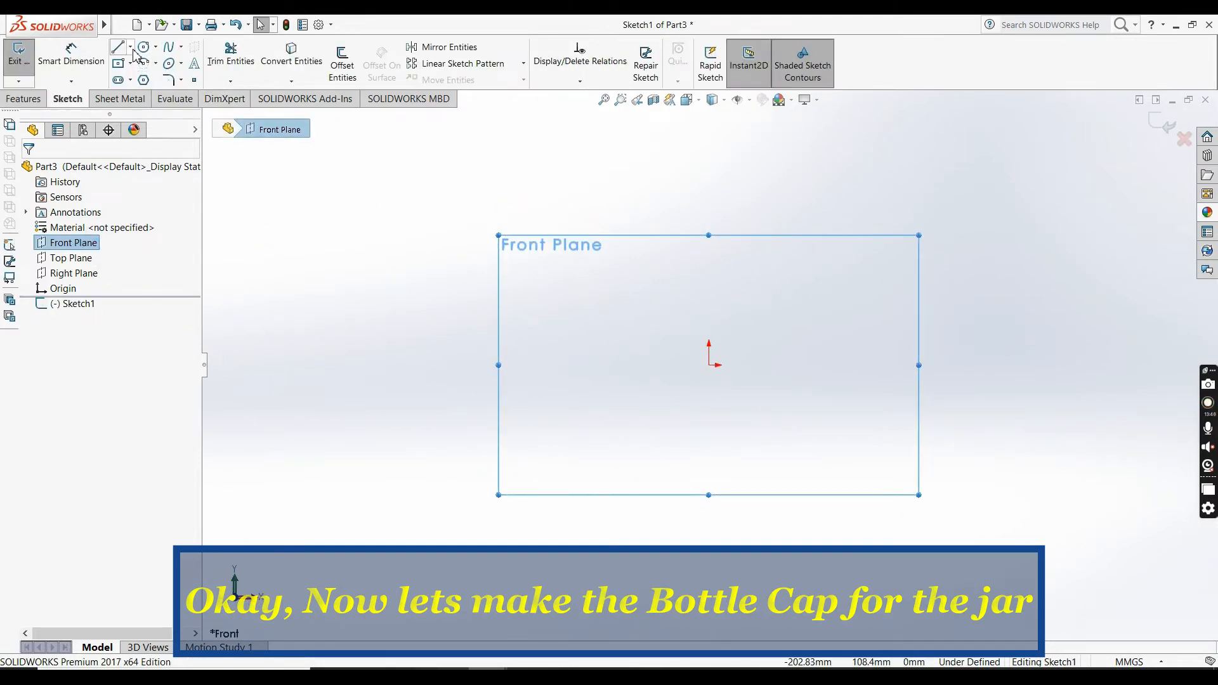
- Draw a vertical centerline upward from the origin as the revolve axis
click(131, 48)
click(152, 78)
click(708, 364)
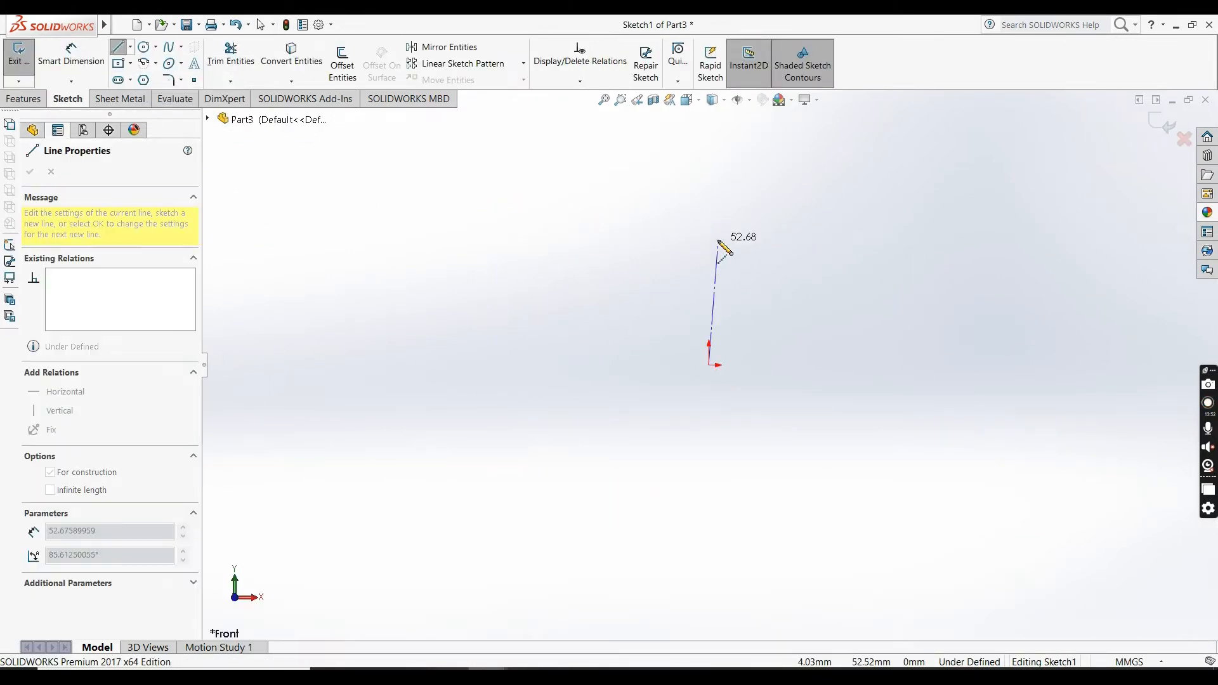
click(709, 234)
key(Escape)
- Sketch a closed cap half-profile beside the centerline, with a small outward lip, a vertical wall and a horizontal top with a sloped end
click(118, 47)
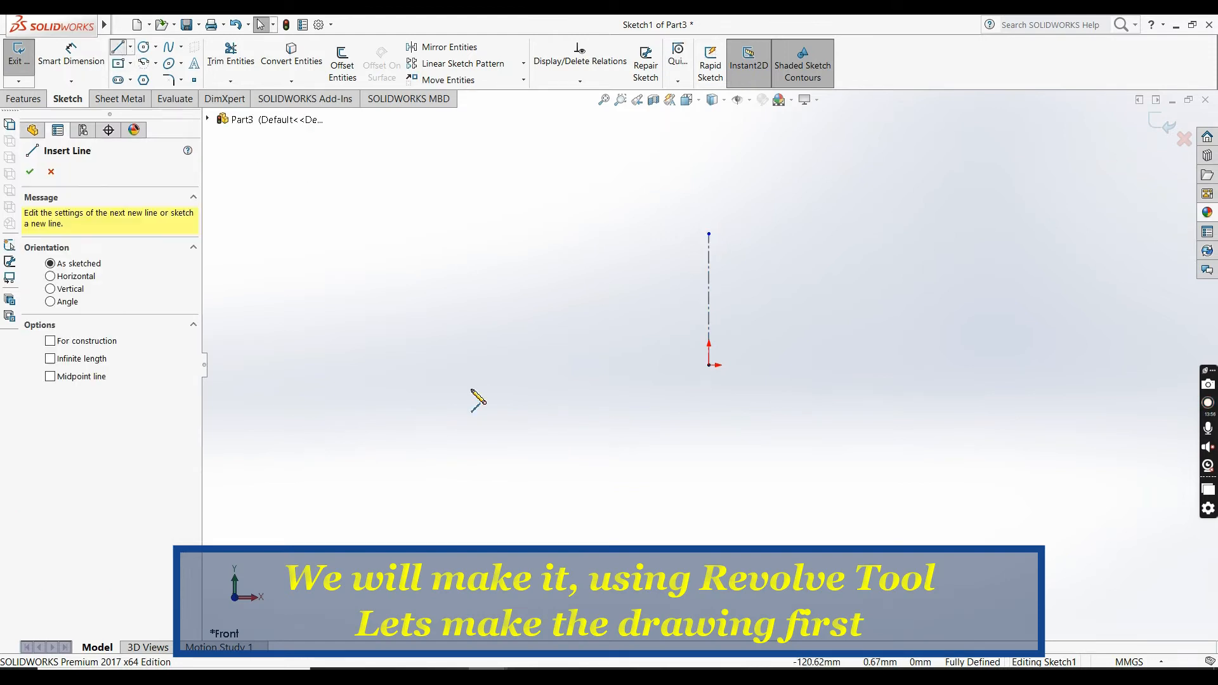
click(486, 359)
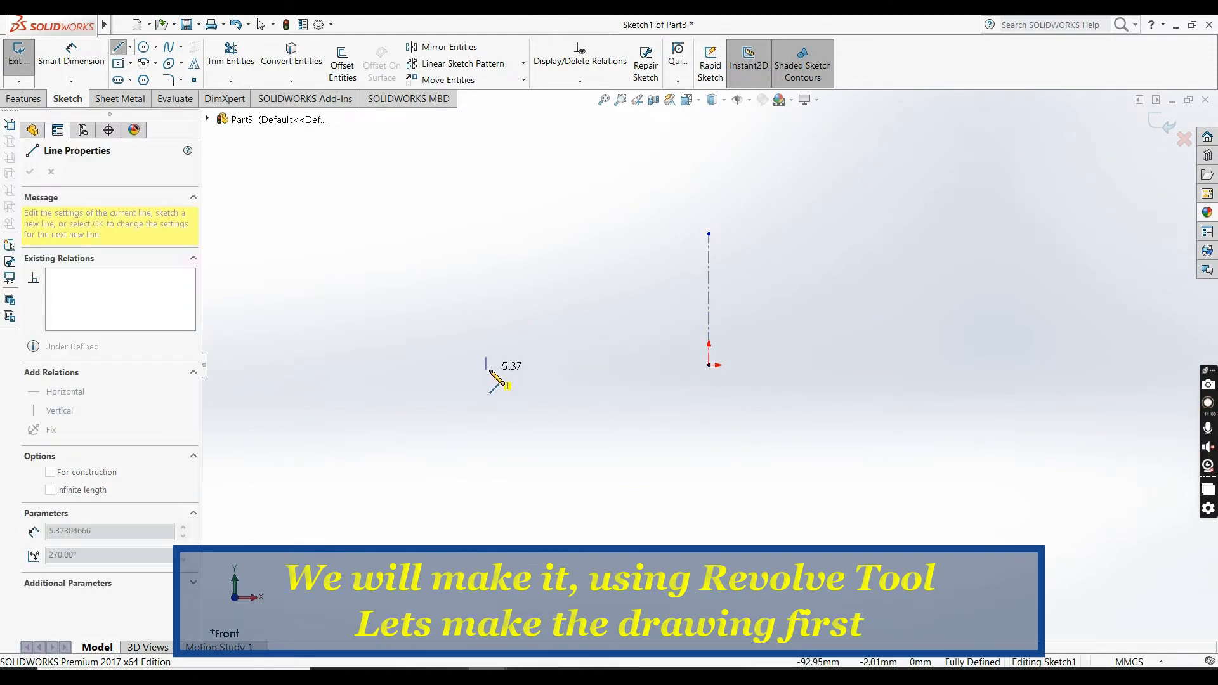
click(510, 371)
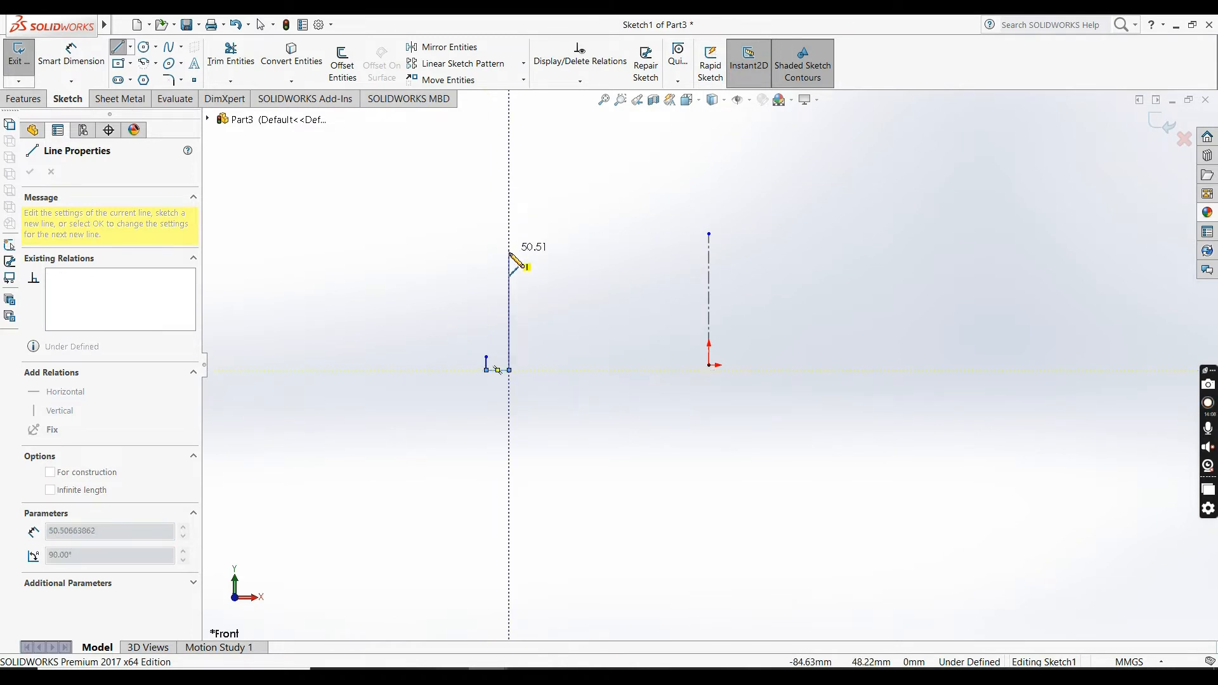
click(509, 274)
click(601, 274)
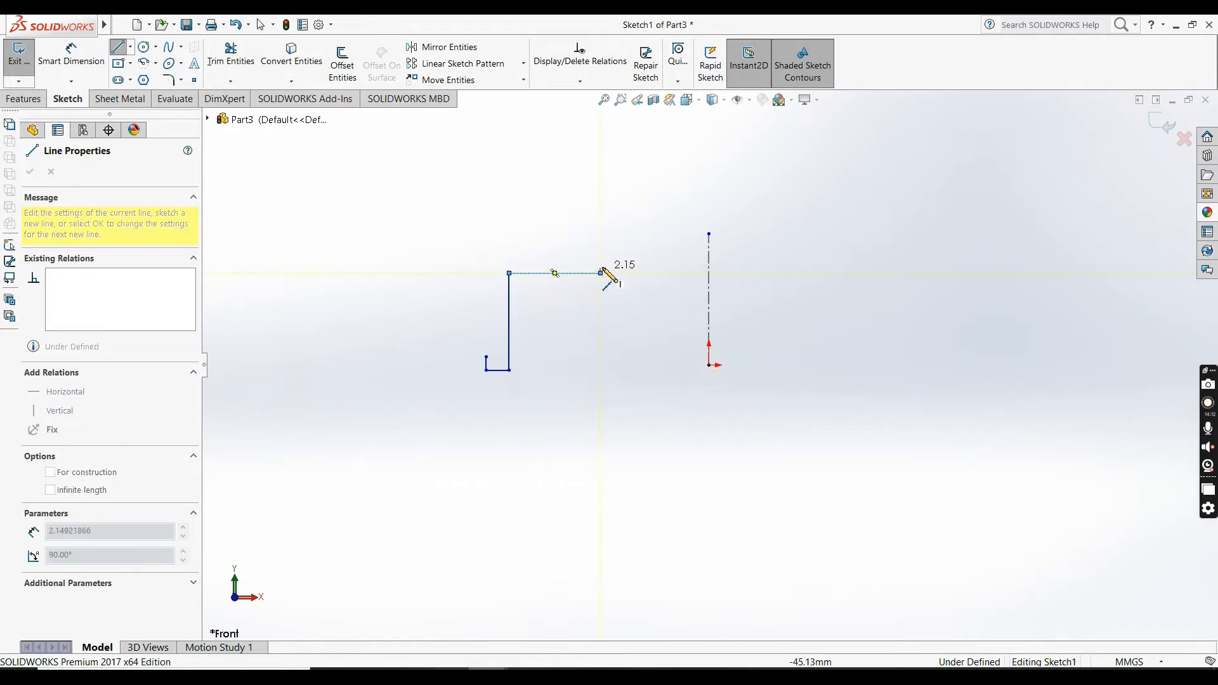
click(494, 253)
click(493, 358)
click(504, 373)
scroll(503, 375, down, 5)
key(Escape)
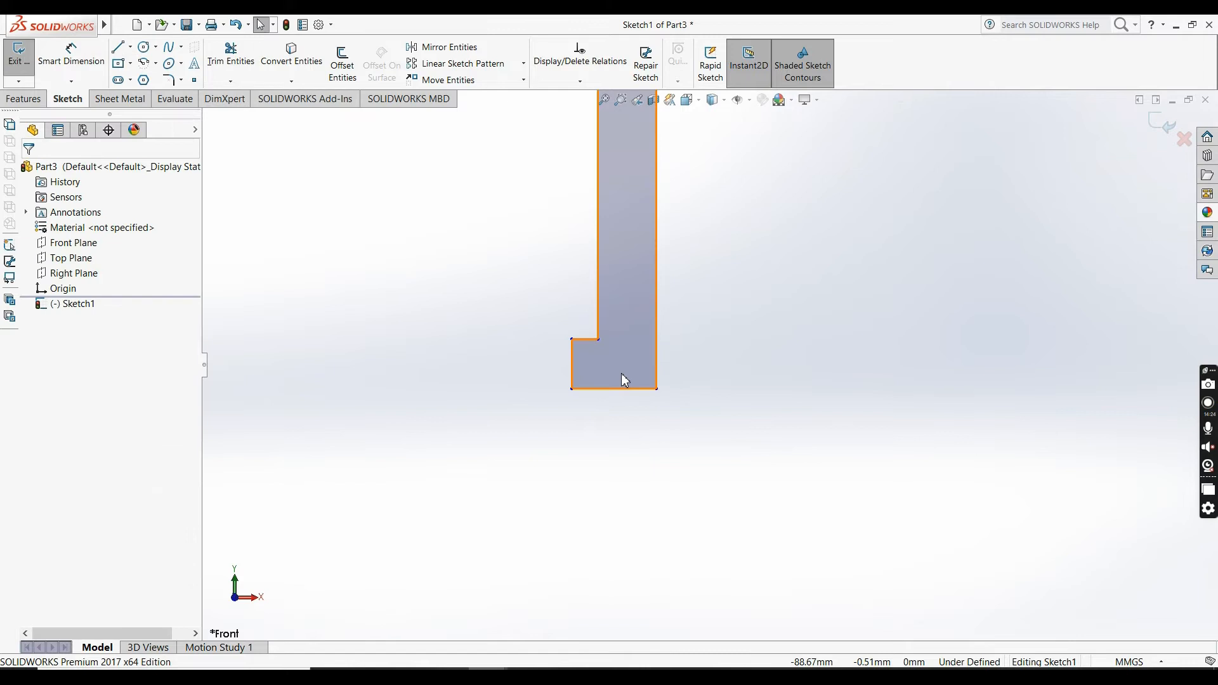
- Dimension the thickness of the cap profile's vertical wall as 1 mm
scroll(625, 380, up, 3)
click(102, 71)
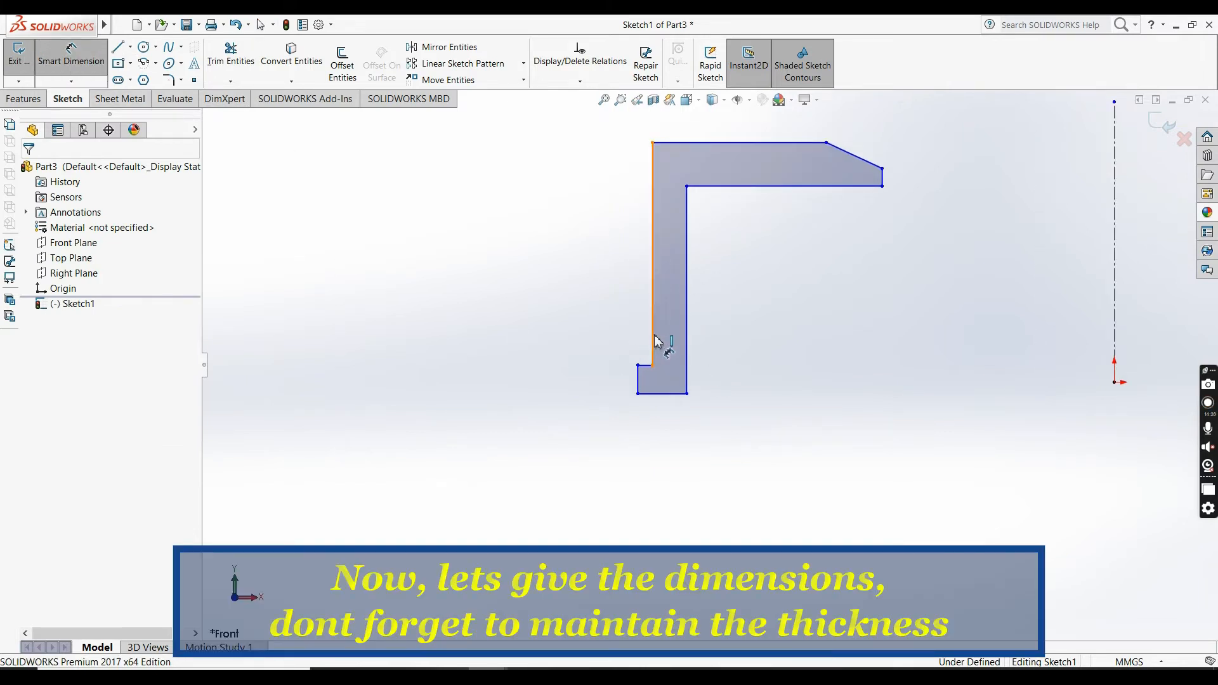
click(654, 342)
click(687, 336)
click(744, 445)
text(1)
key(Return)
- Dimension the distance from the vertical wall's inner edge to the revolve centerline as 56/2 (28 mm)
click(685, 360)
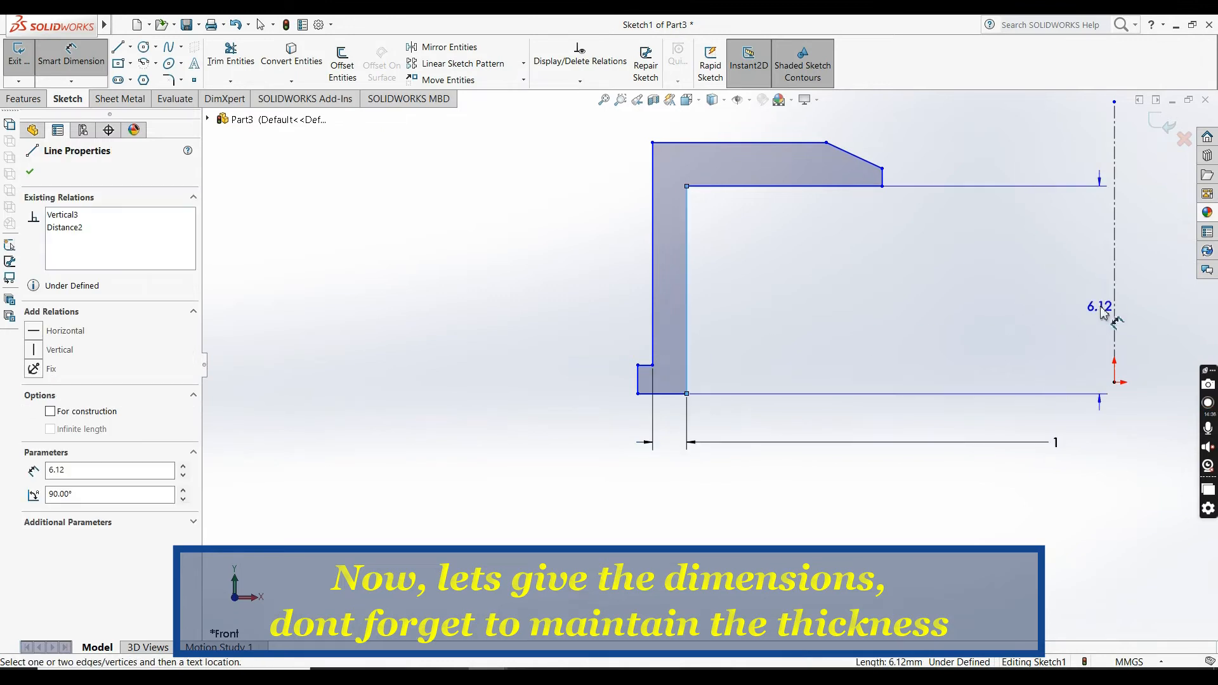
click(1114, 310)
click(1046, 320)
text(28)
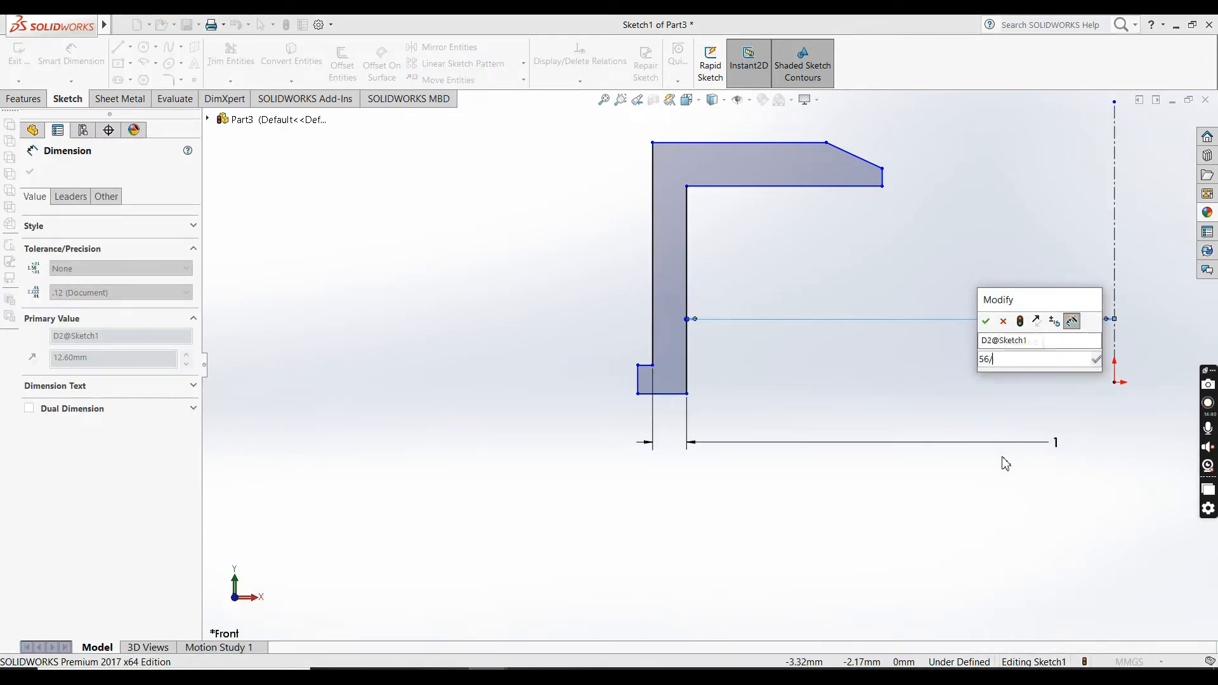
key(Return)
key(f)
scroll(508, 311, down, 2)
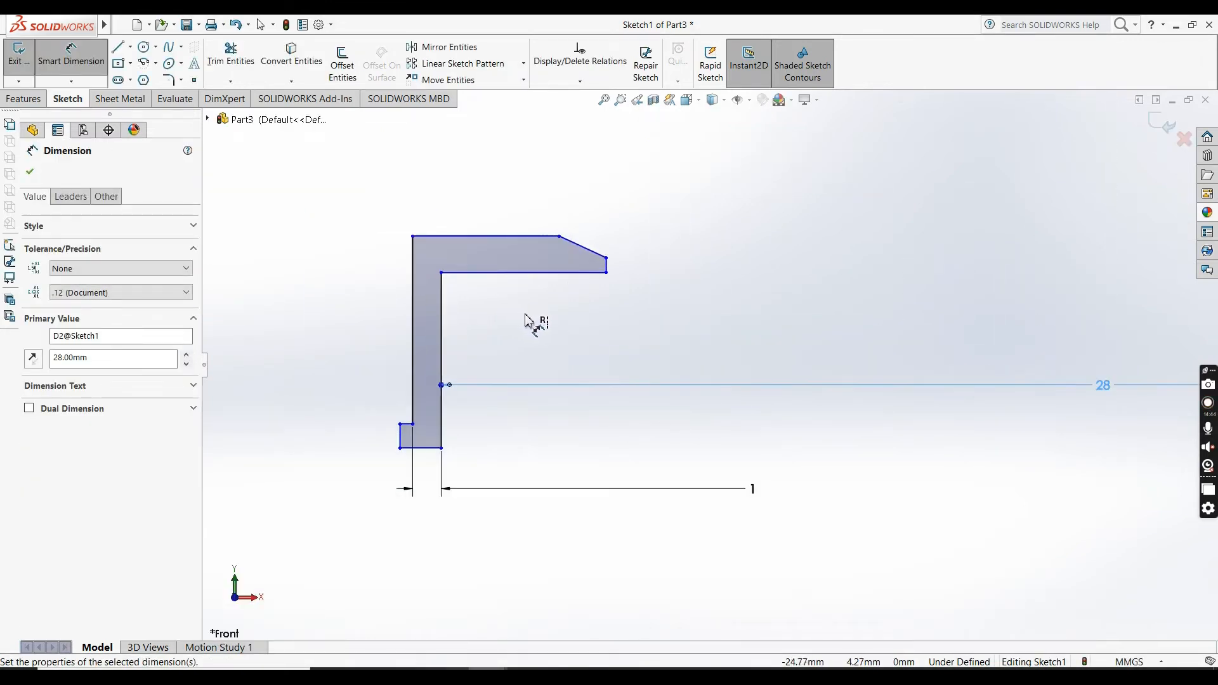
- Dimension the bottom edge of the cap profile, across the lip and wall, as 2 mm
click(421, 451)
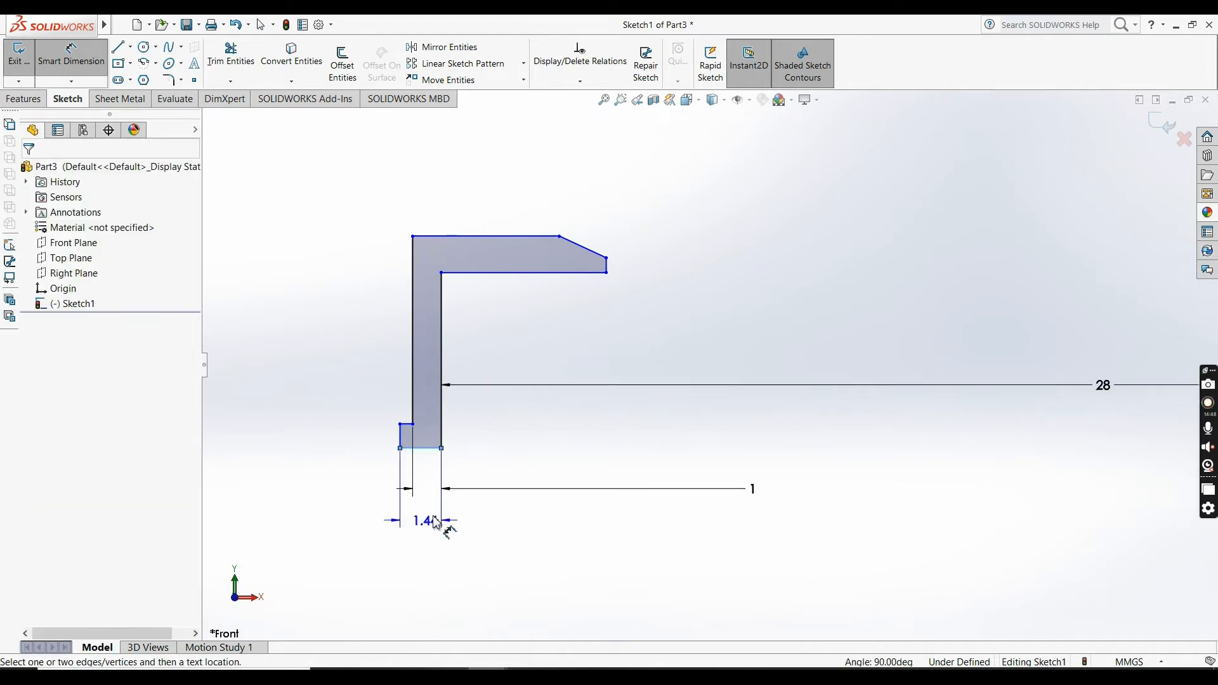
click(417, 533)
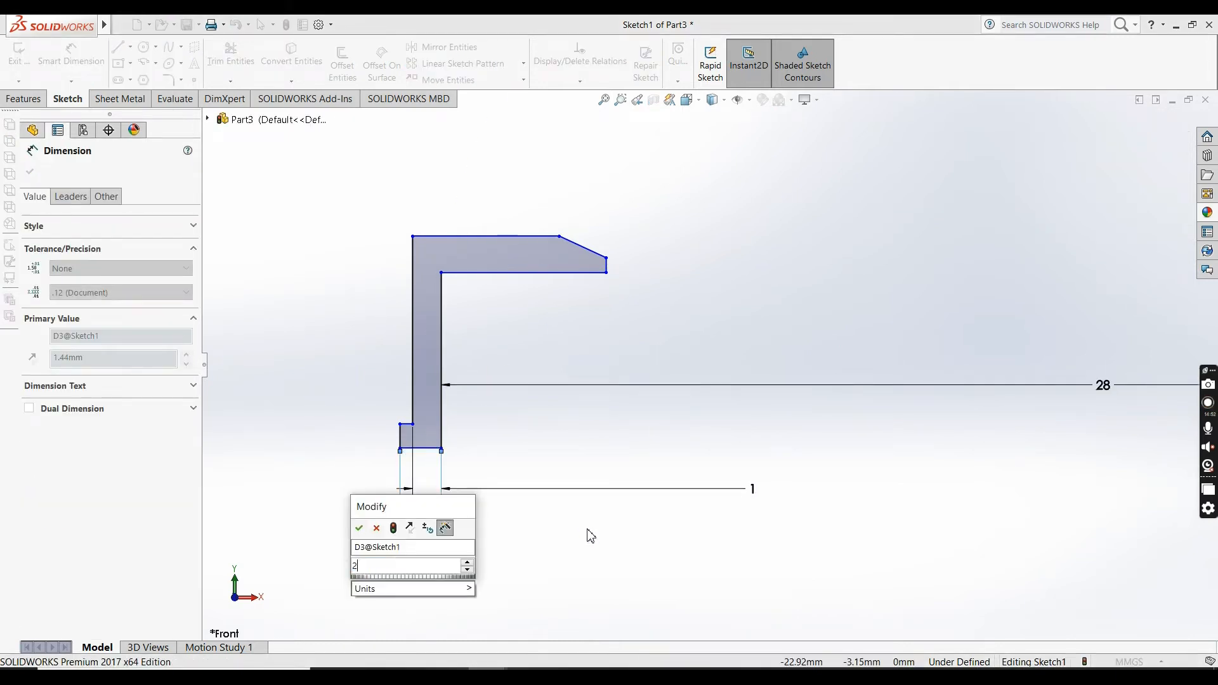
key(Return)
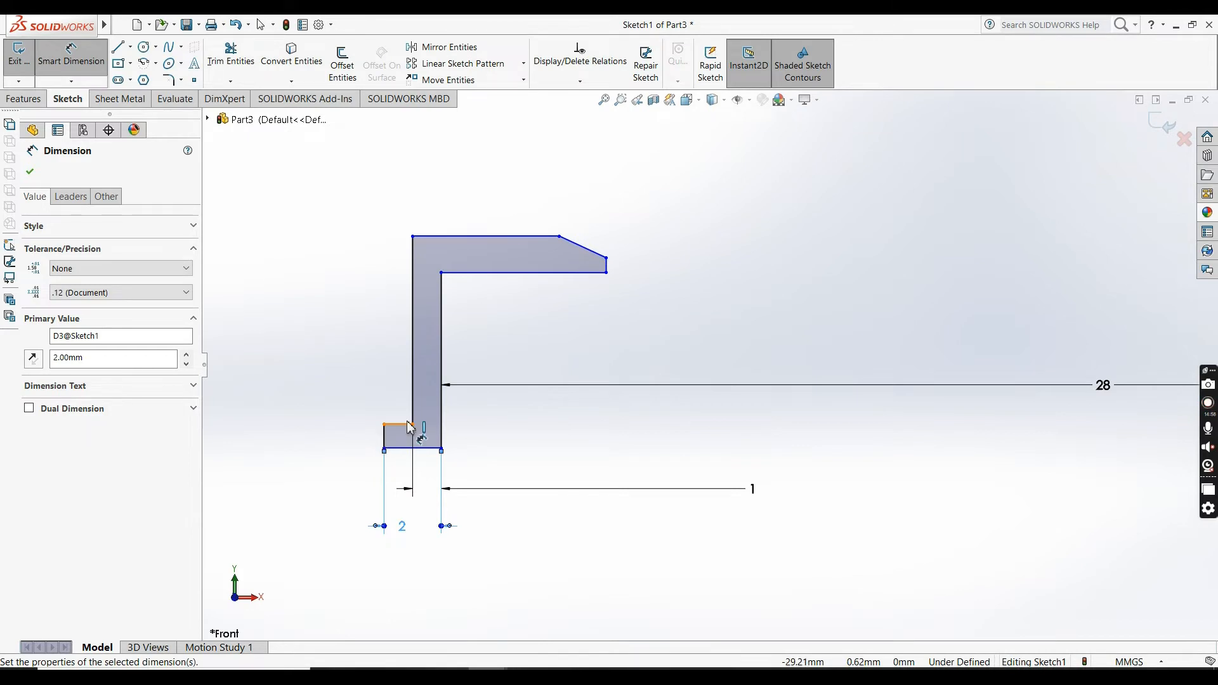
- Dimension the thickness of the profile's horizontal top as 1 mm
click(497, 281)
click(504, 236)
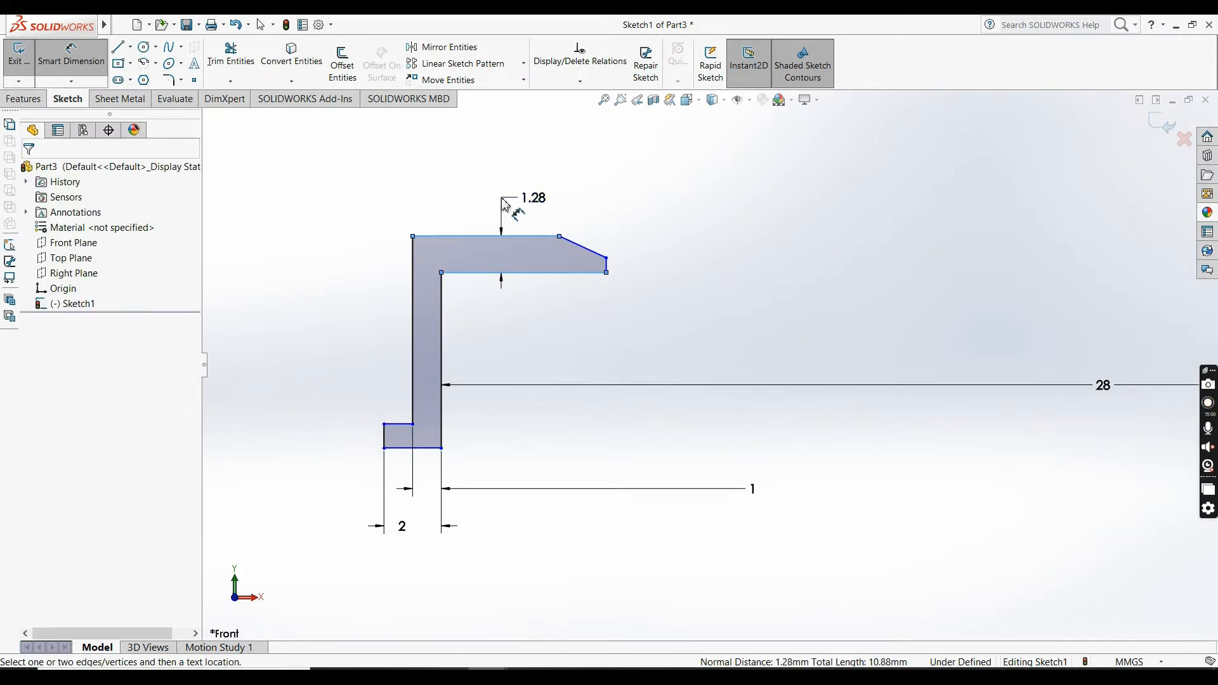
click(507, 207)
text(1)
key(Return)
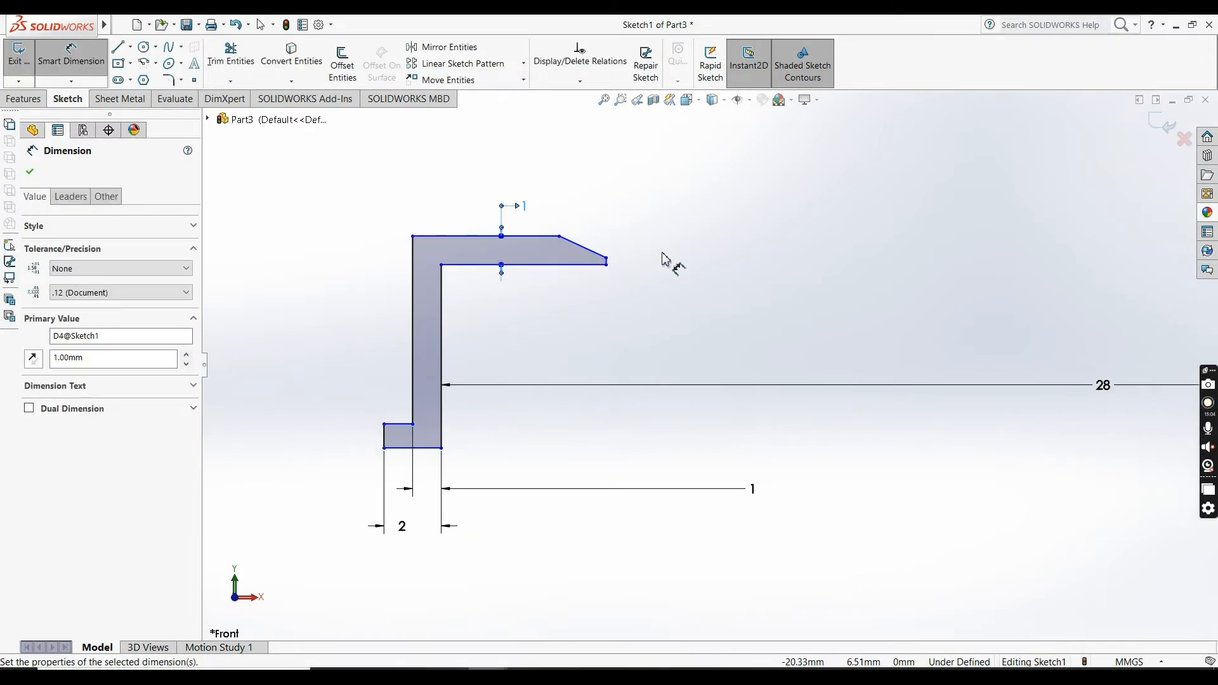
- Dimension the angle between the sloped edge and the short vertical end edge of the top as 120 degrees
scroll(663, 259, down, 5)
click(558, 316)
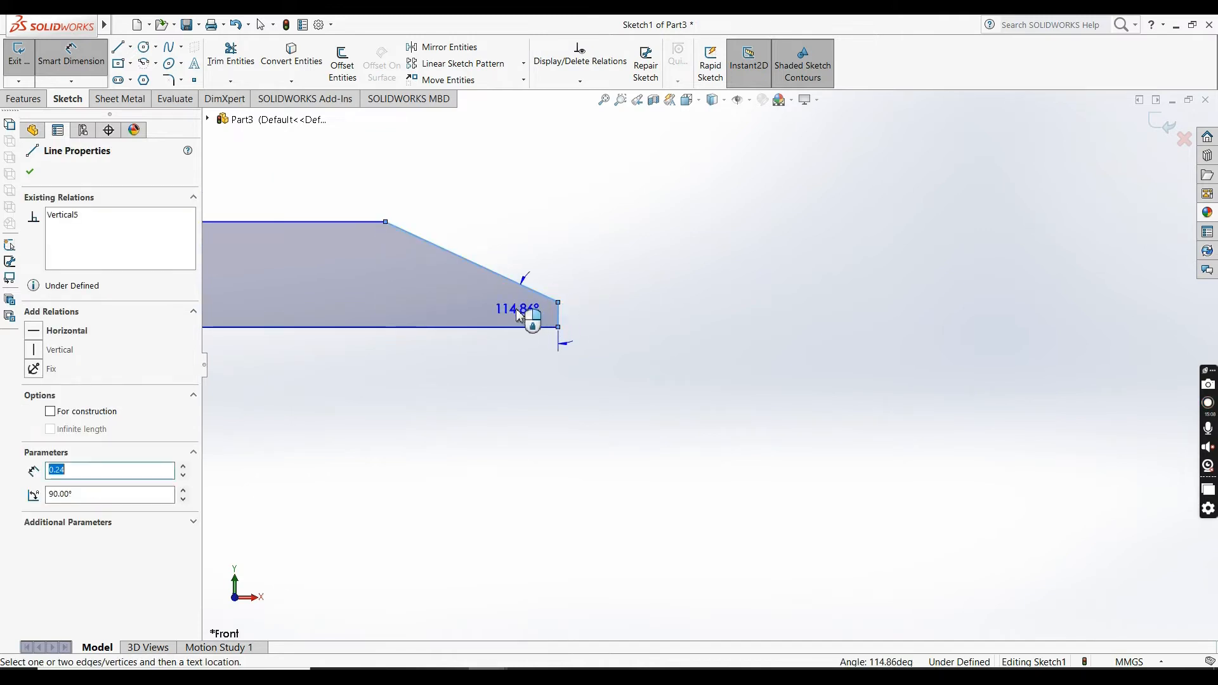
click(519, 314)
text(120)
key(Return)
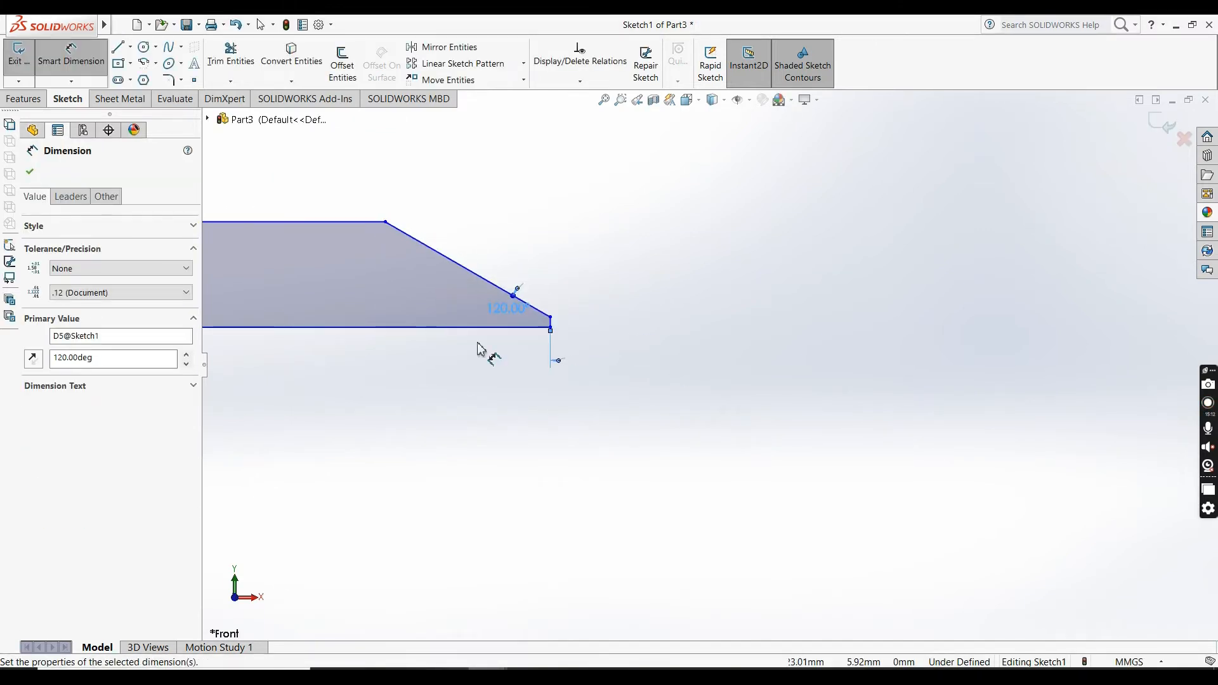
- Dimension the horizontal distance from the wall's inner edge to the short end edge of the top as 6 mm
scroll(568, 345, down, 3)
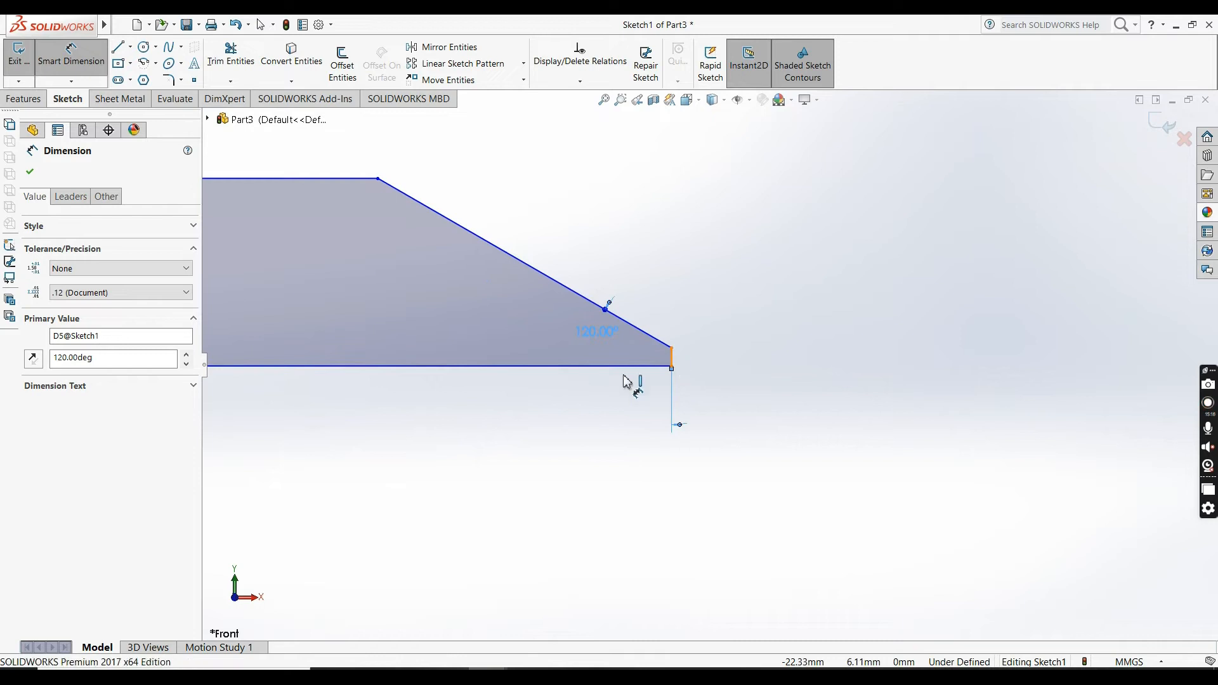
scroll(606, 384, up, 6)
click(401, 448)
click(499, 435)
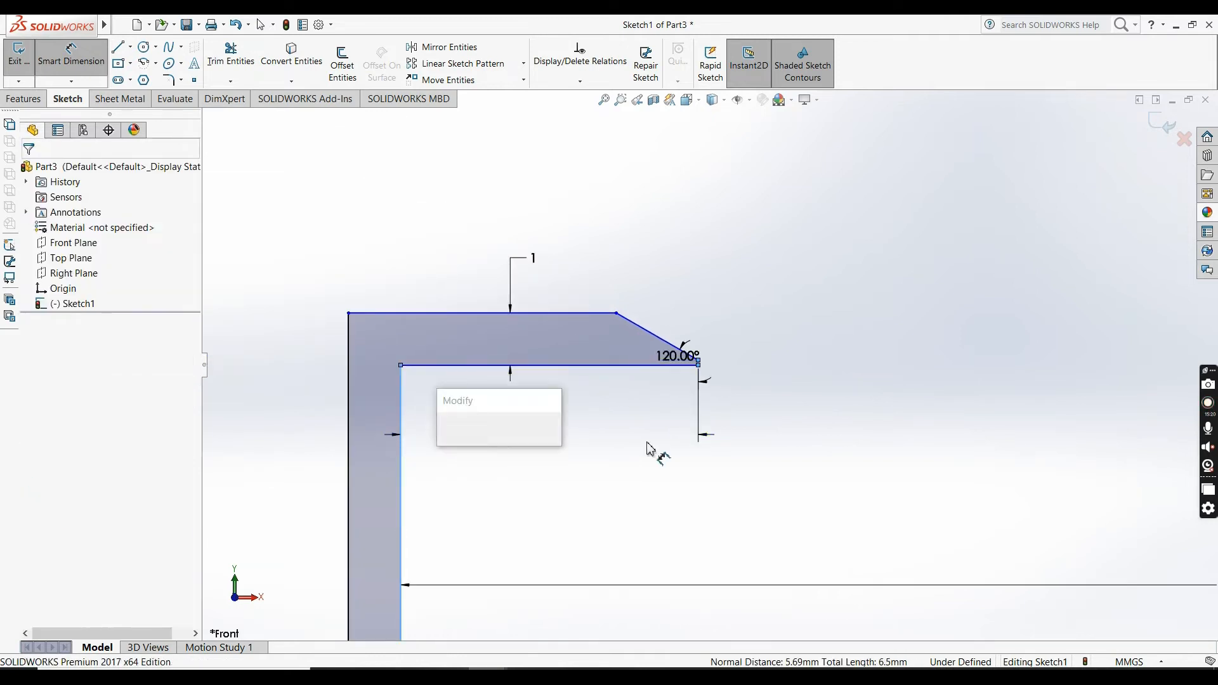
text(6.00mm)
key(Return)
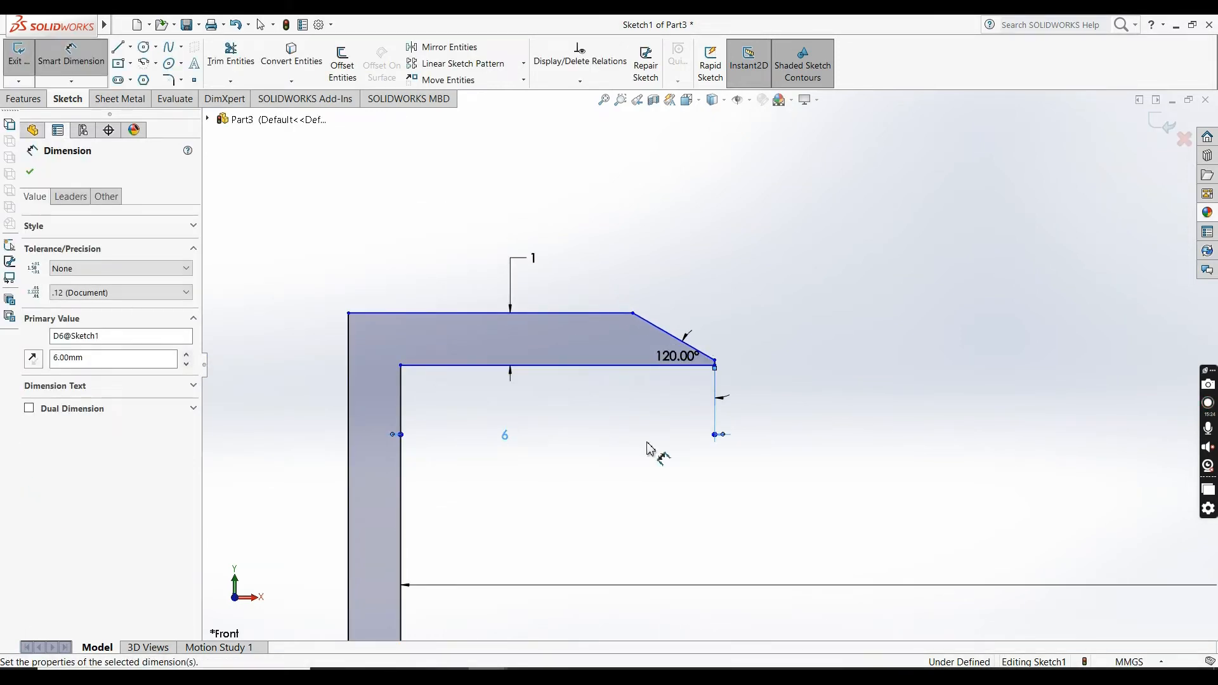
- Dimension the height from the profile's bottom edge to the underside of the horizontal top as 20 mm
scroll(581, 390, up, 3)
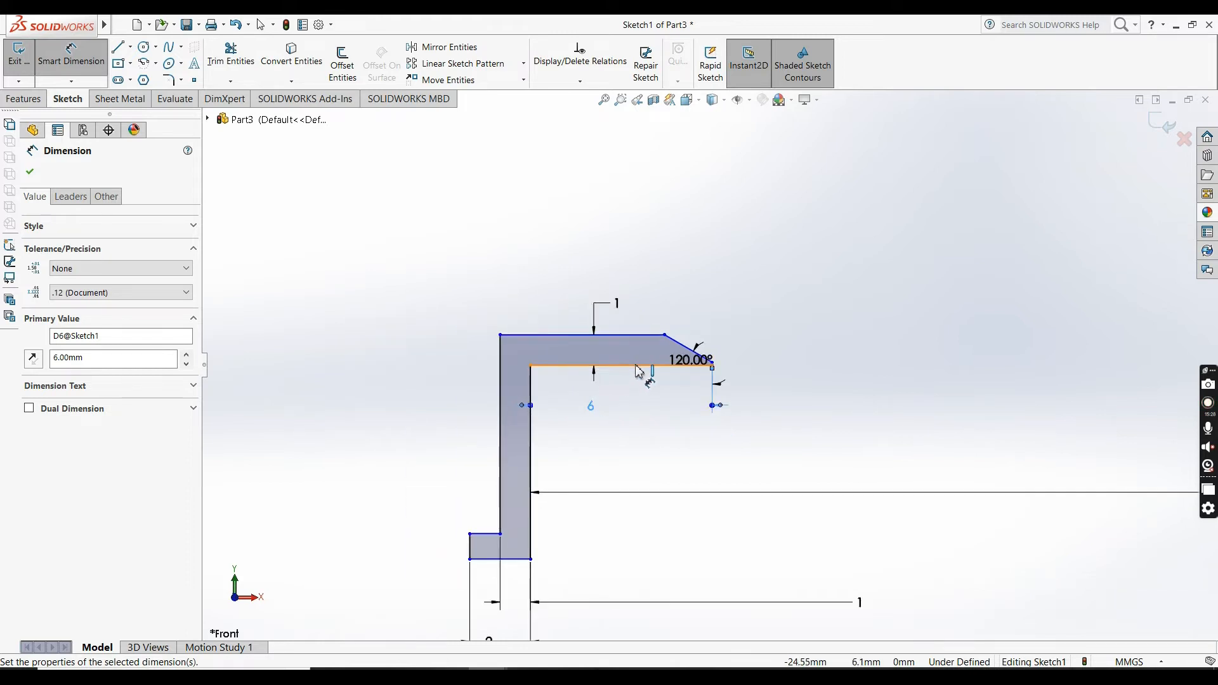
click(639, 371)
click(530, 559)
click(606, 478)
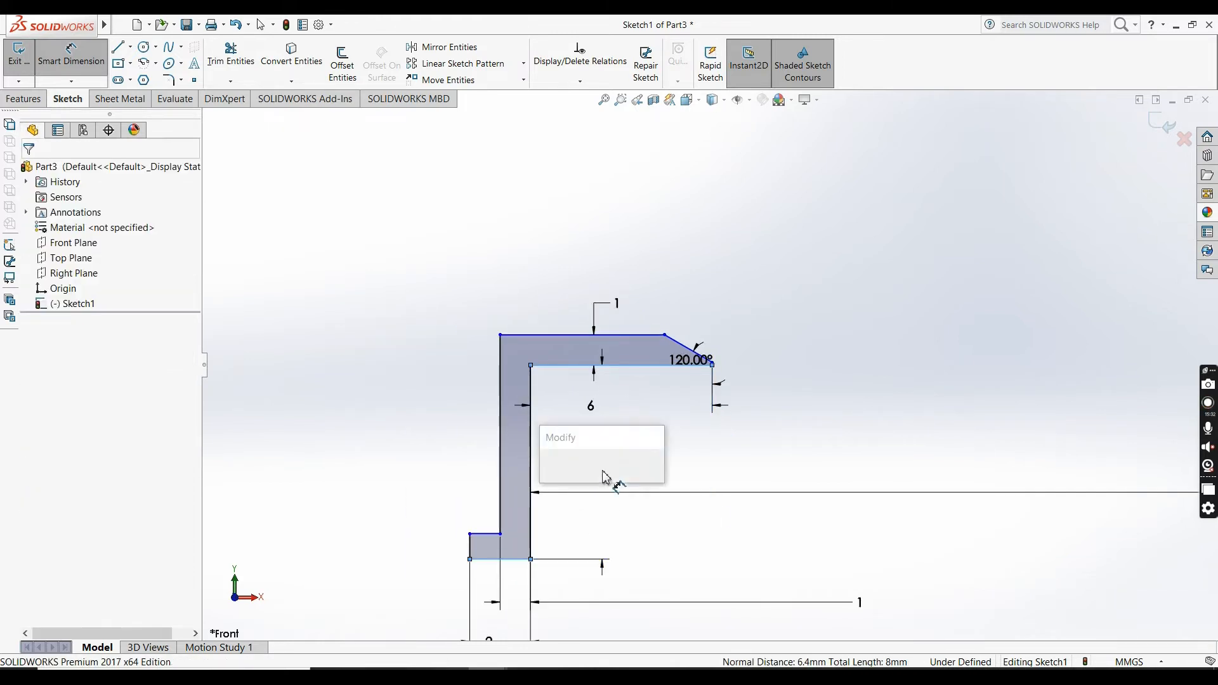
text(20)
key(Return)
scroll(710, 505, up, 4)
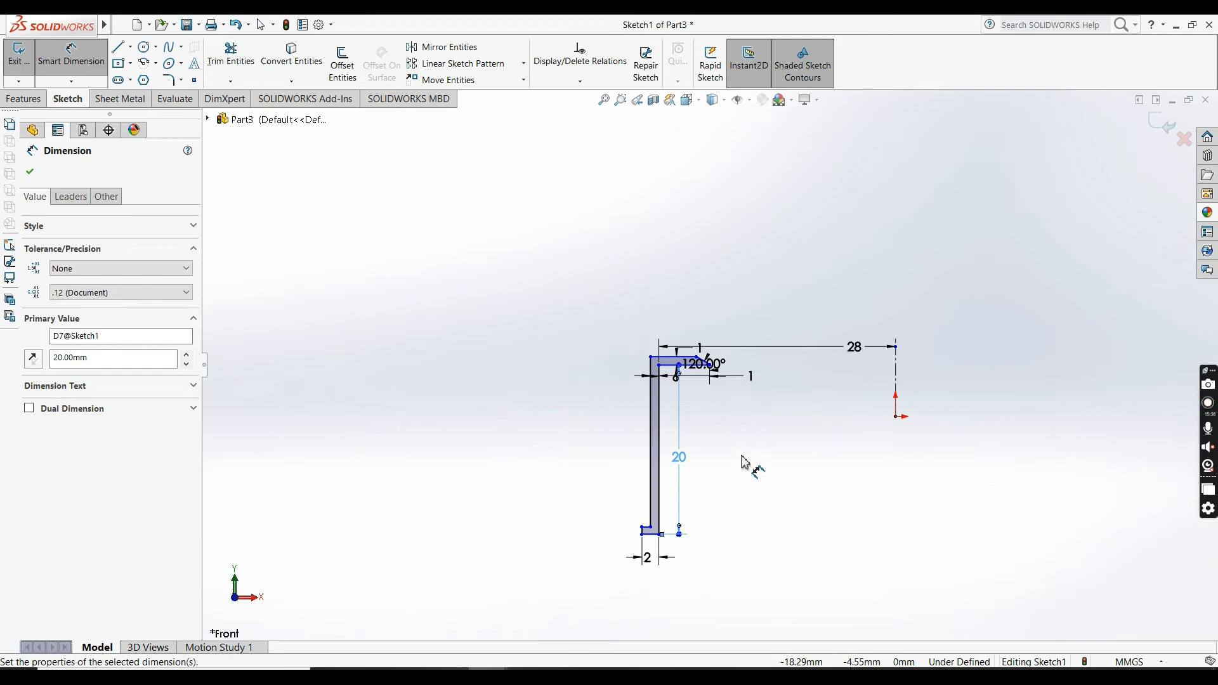
- Draw a centerline from the midpoint of the wall's inner edge to the origin and make it horizontal
scroll(746, 462, down, 1)
click(130, 47)
click(153, 78)
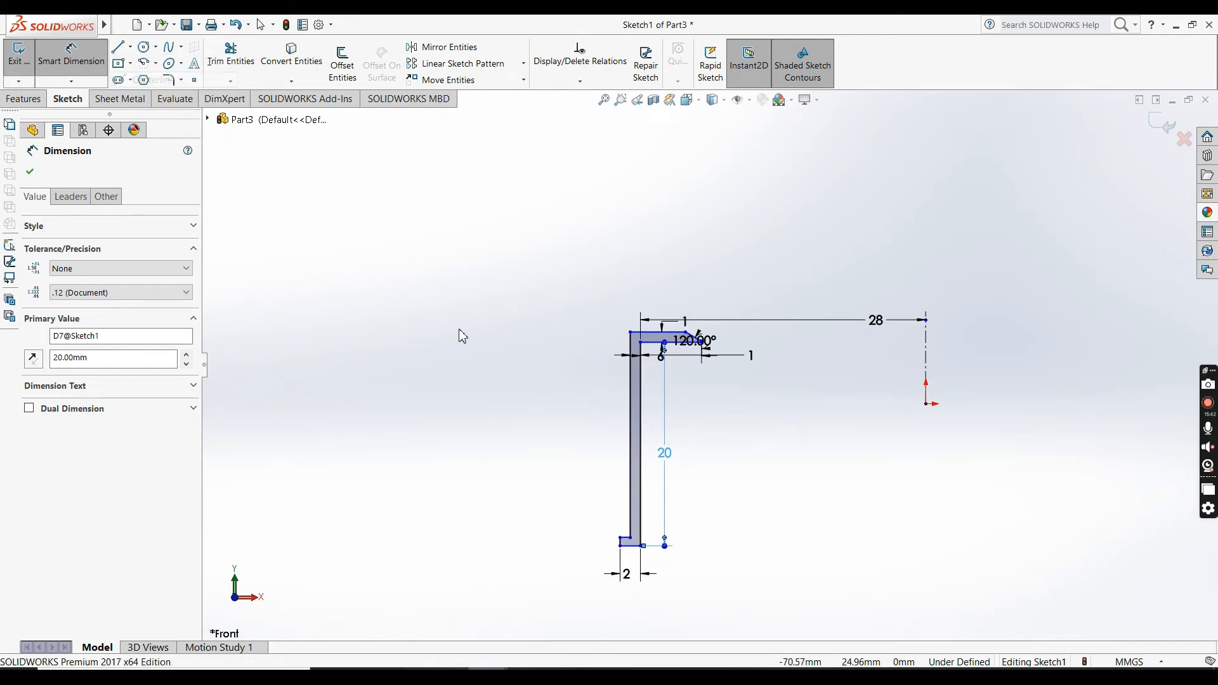
click(640, 444)
click(925, 403)
key(Escape)
click(888, 409)
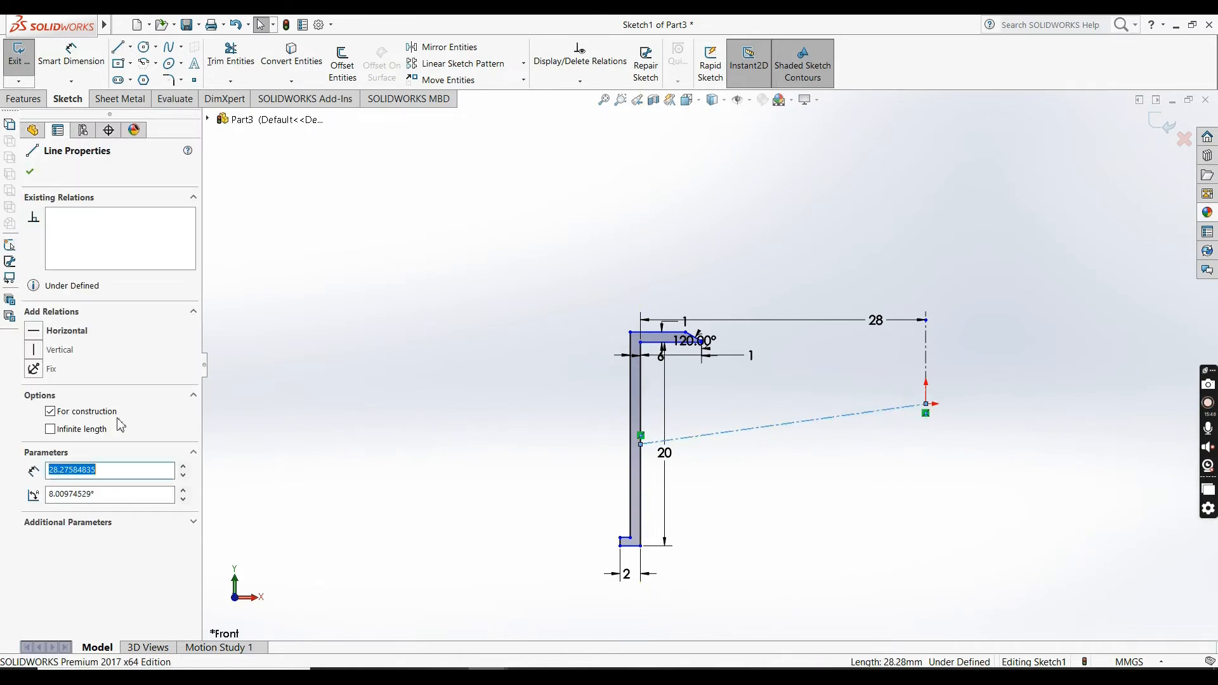
click(38, 335)
key(Escape)
- Dimension the height of the lip's outer edge as 1.5 mm, and correct it to 1 mm
scroll(668, 296, down, 8)
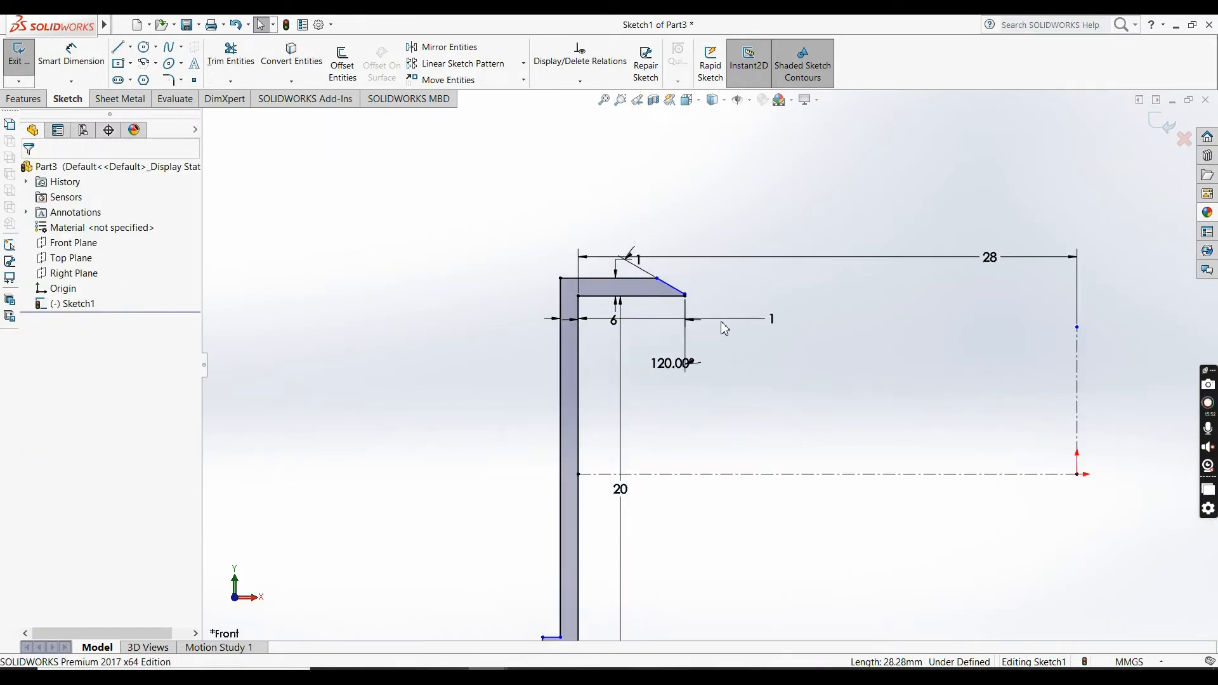
scroll(556, 328, up, 7)
scroll(646, 511, down, 8)
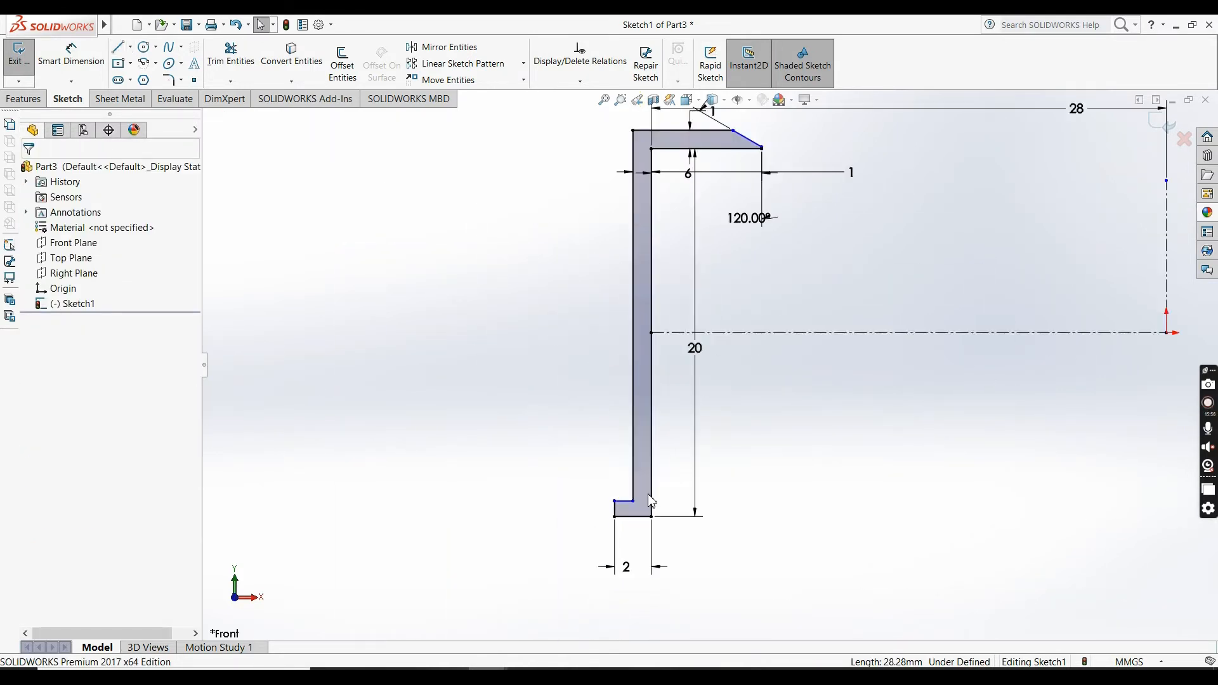
click(170, 82)
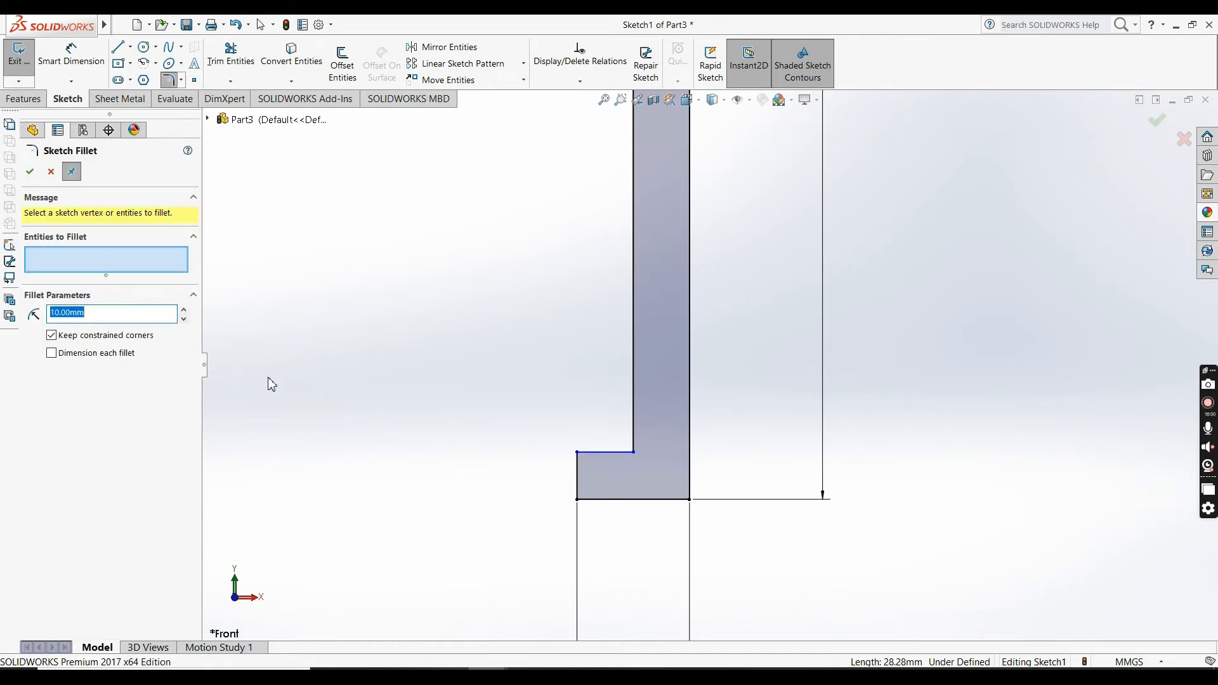
key(Escape)
click(577, 485)
click(547, 491)
text(1.5)
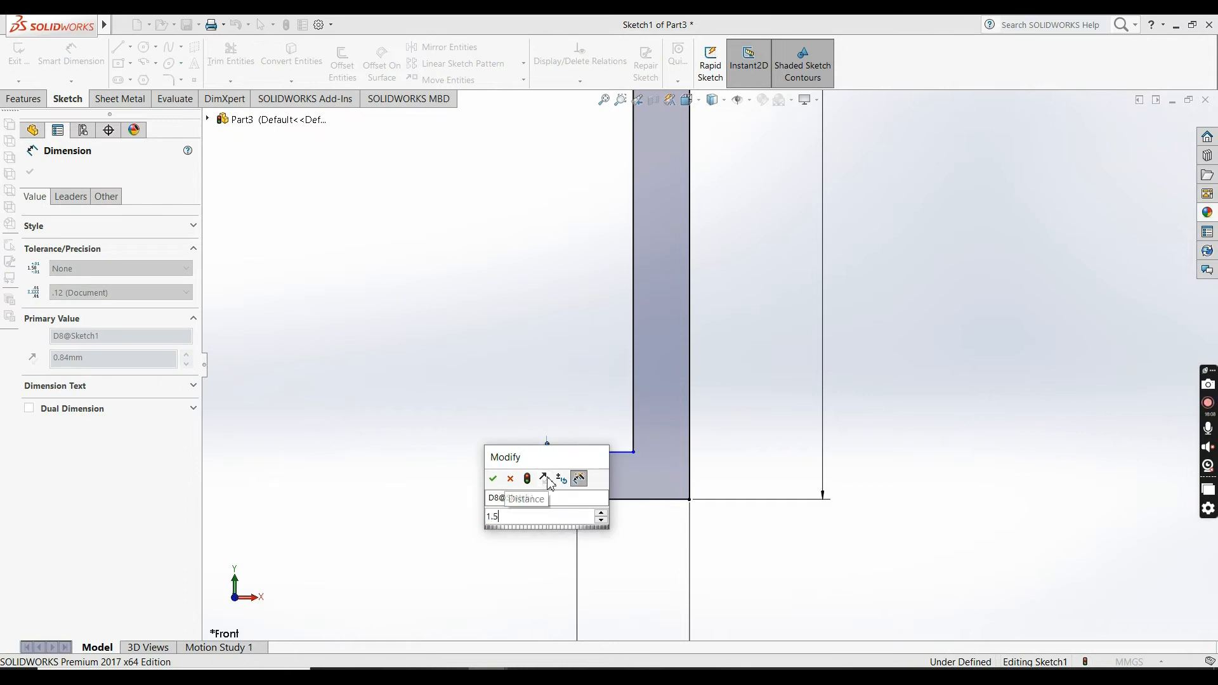
key(Return)
click(547, 458)
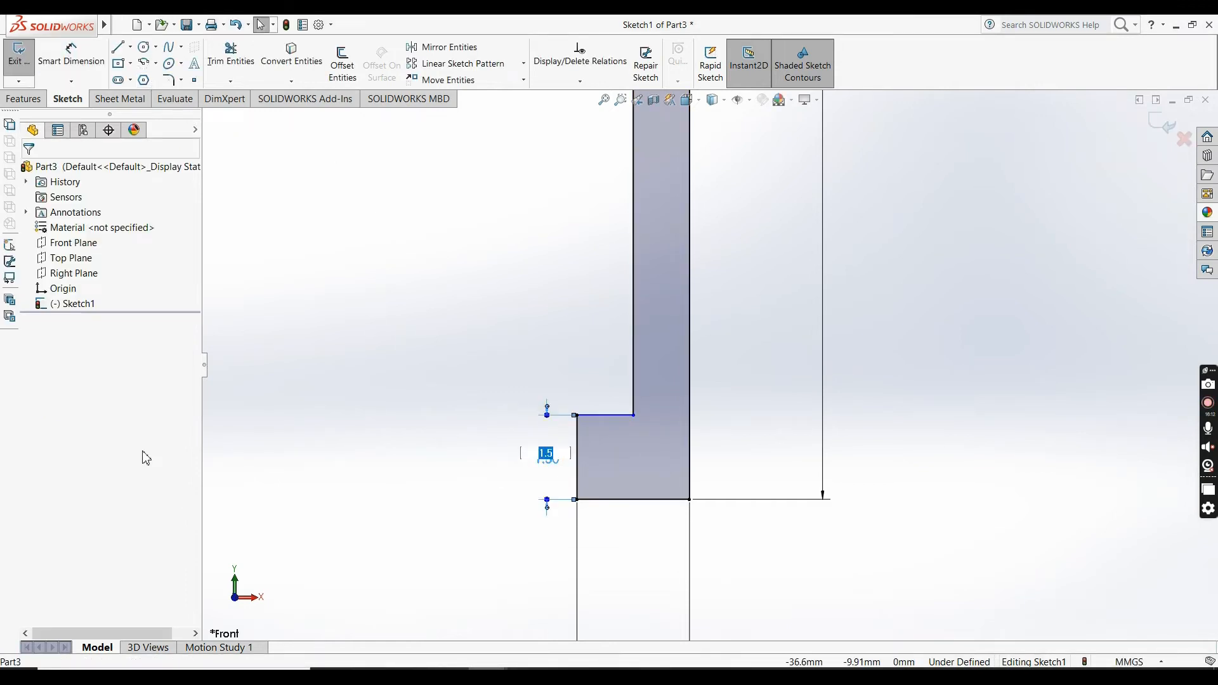
- Dimension the length of the lip's upper horizontal edge as 1 mm
click(71, 56)
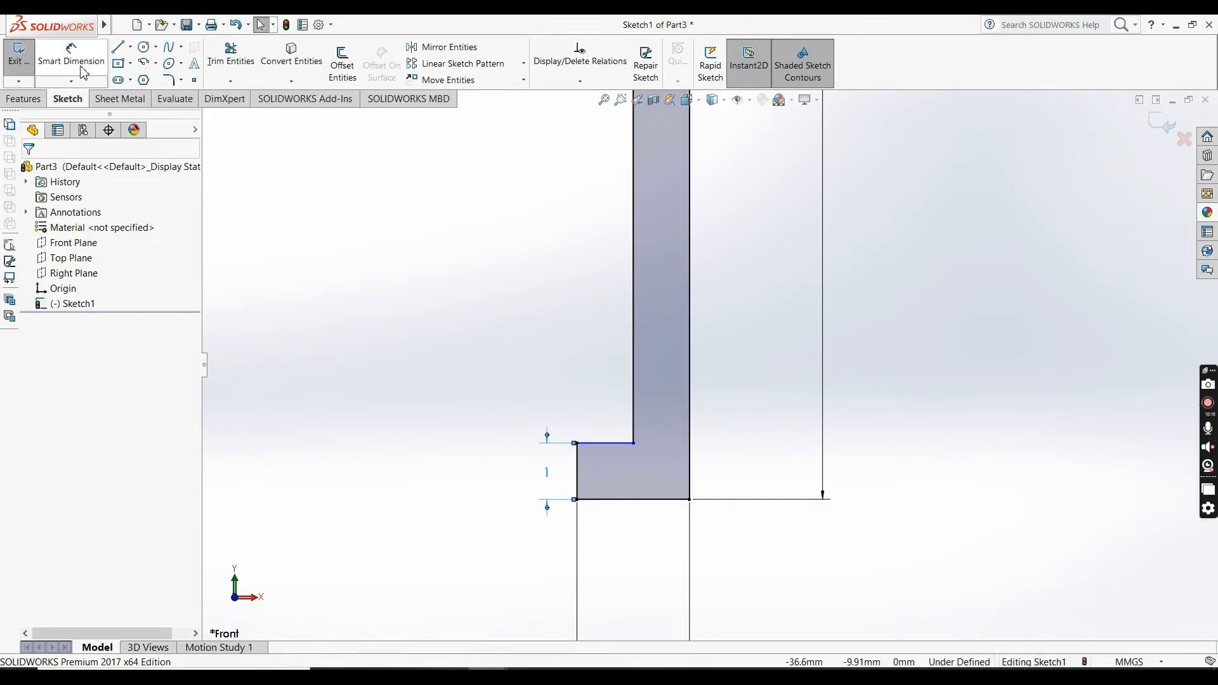
click(595, 443)
click(599, 419)
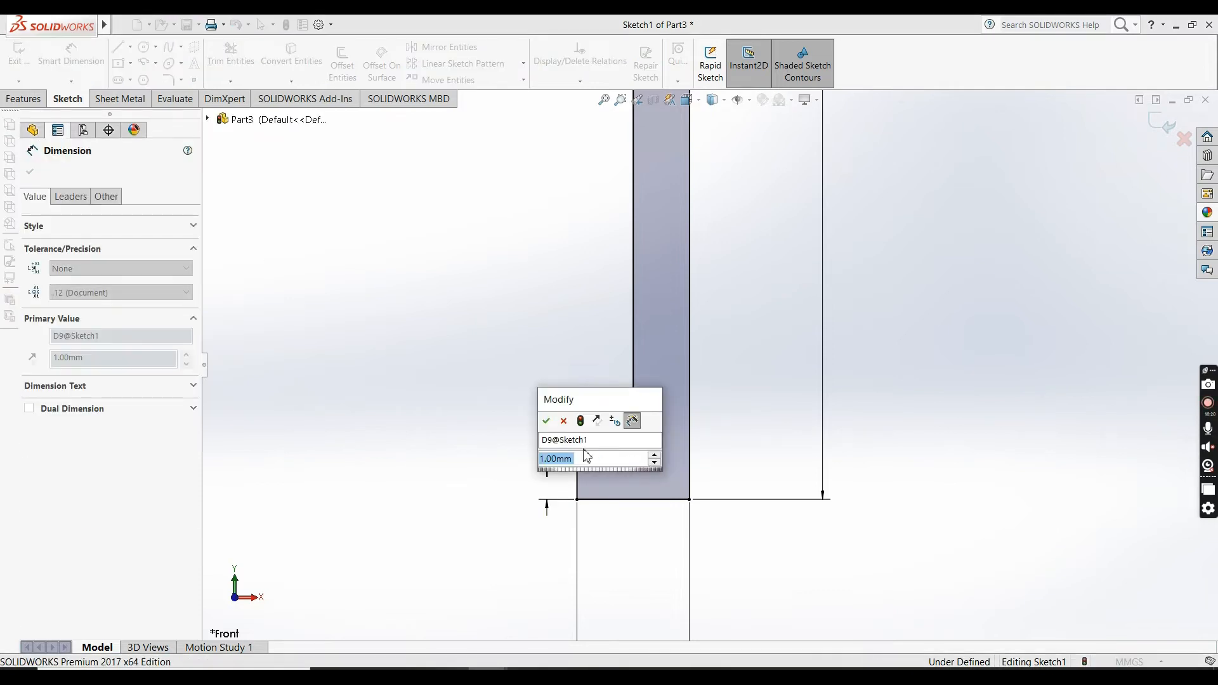
key(Return)
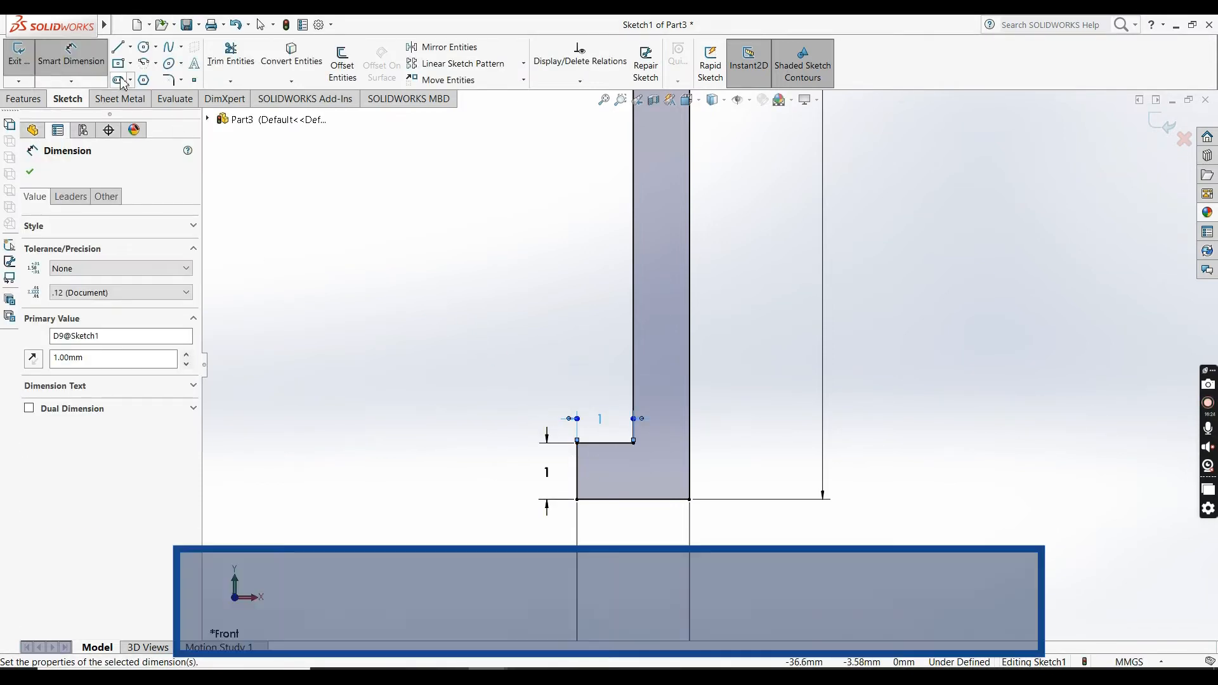
- Set up a sketch fillet on the lip's two outer corners with a radius of 0.45 mm
click(169, 80)
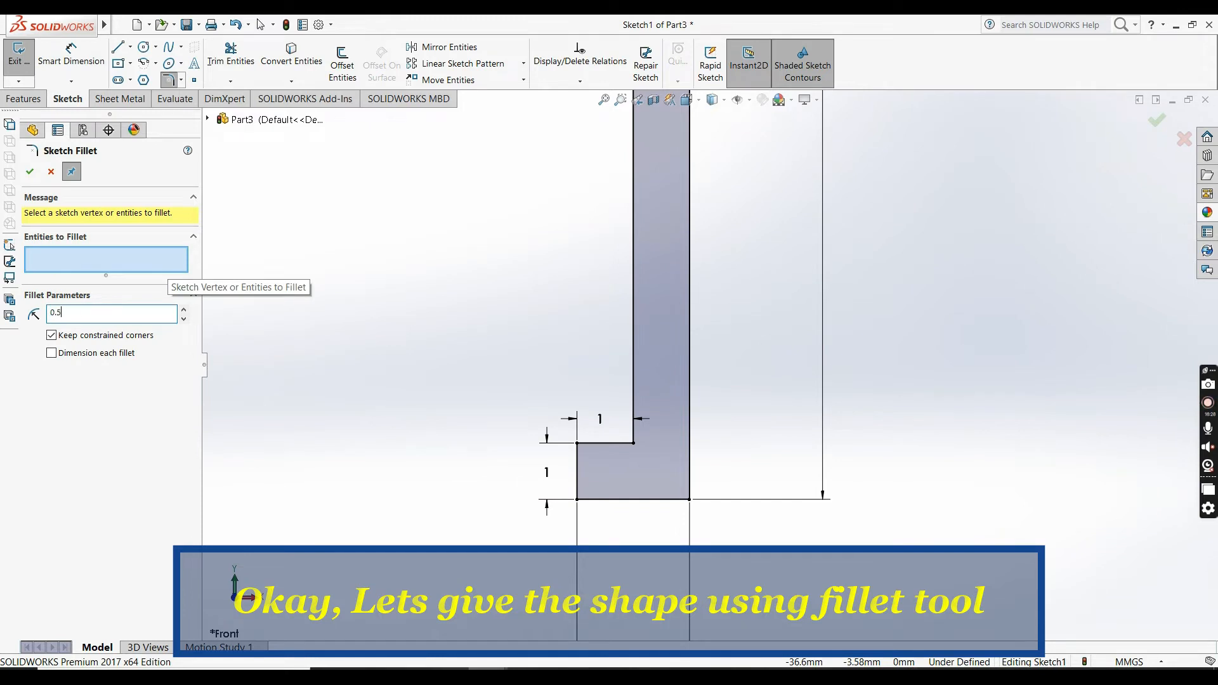
click(600, 446)
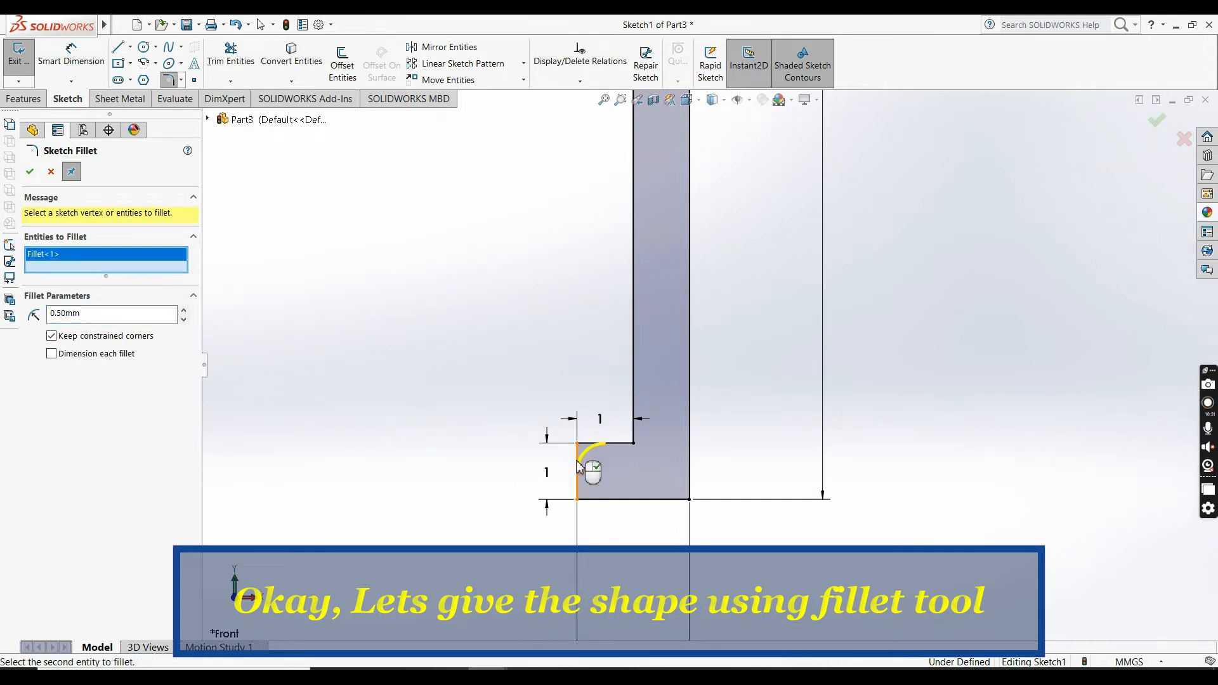
click(579, 501)
click(578, 500)
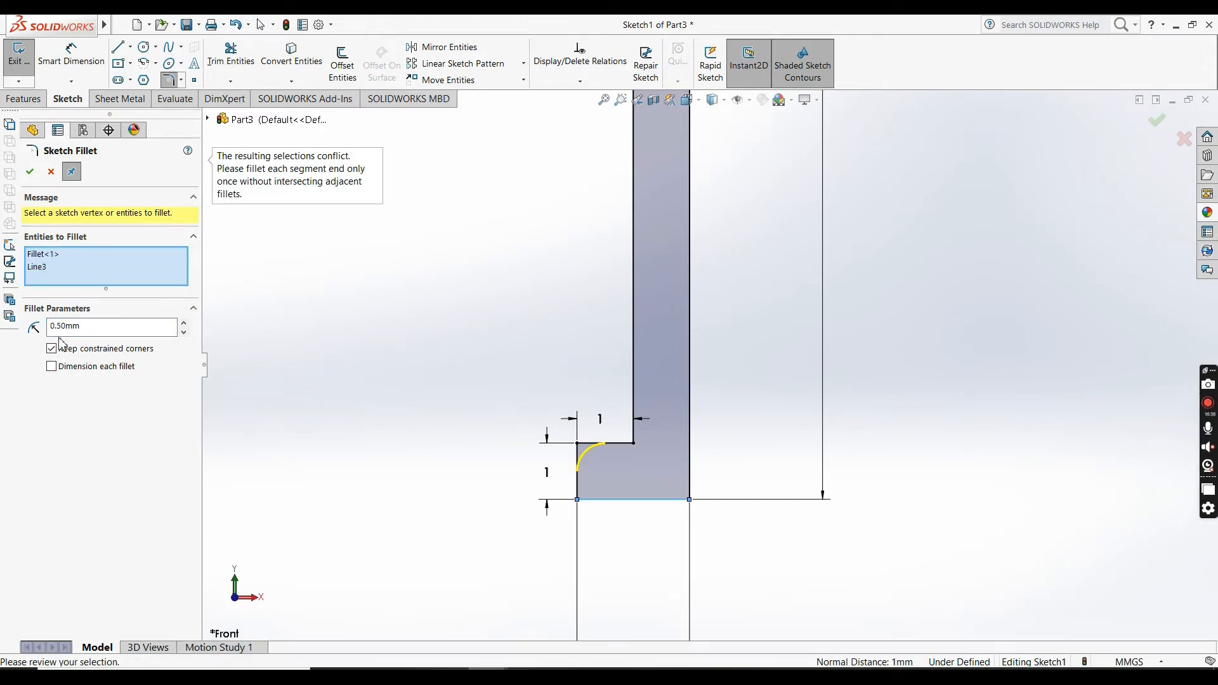
text(.45)
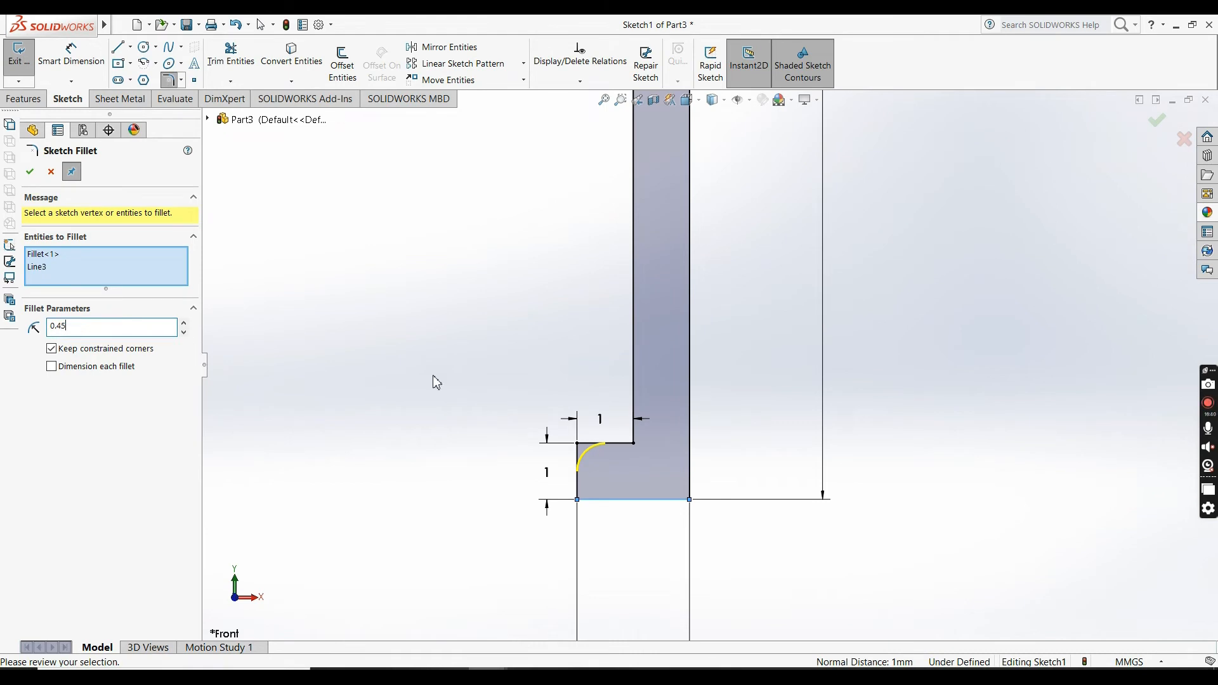
key(Return)
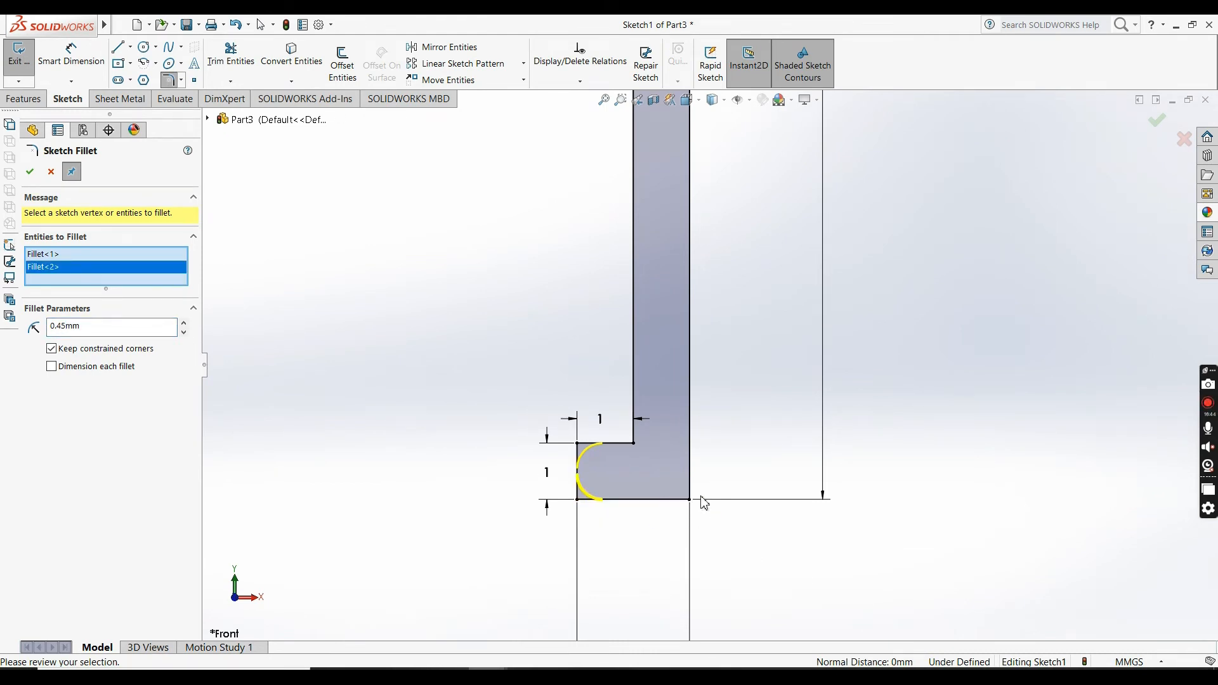
- Include the bottom corner on the wall's inner side in the 0.45 mm sketch fillet and apply it
click(688, 500)
click(646, 367)
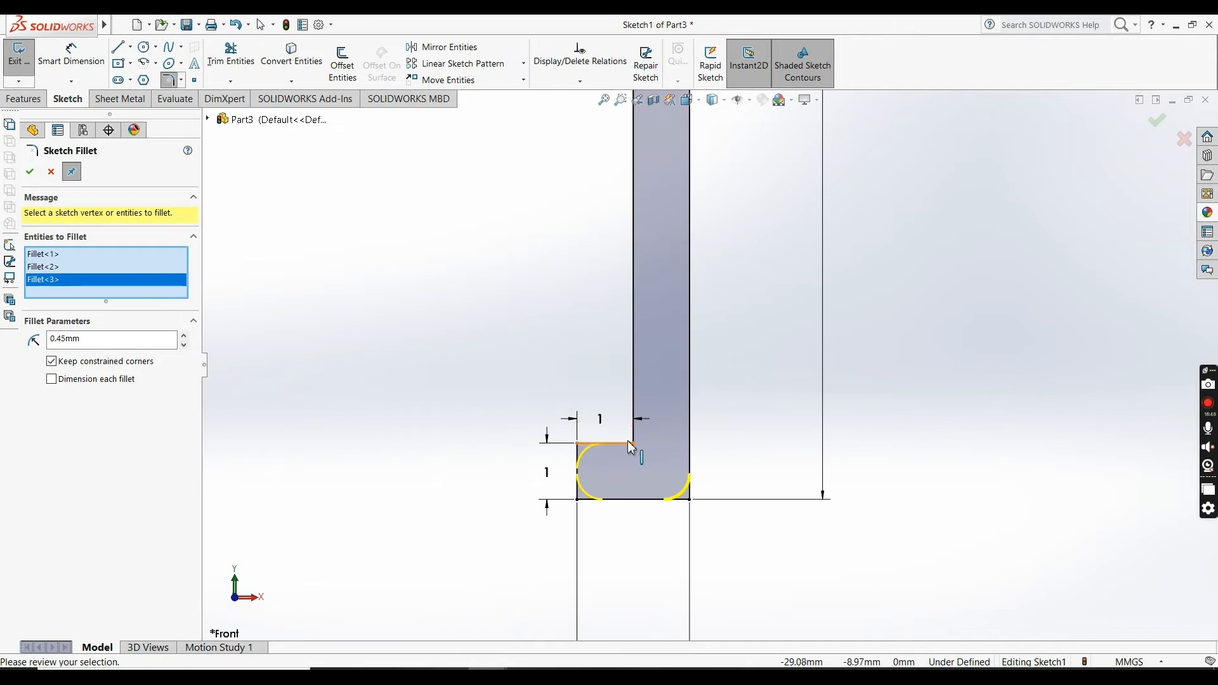
click(633, 443)
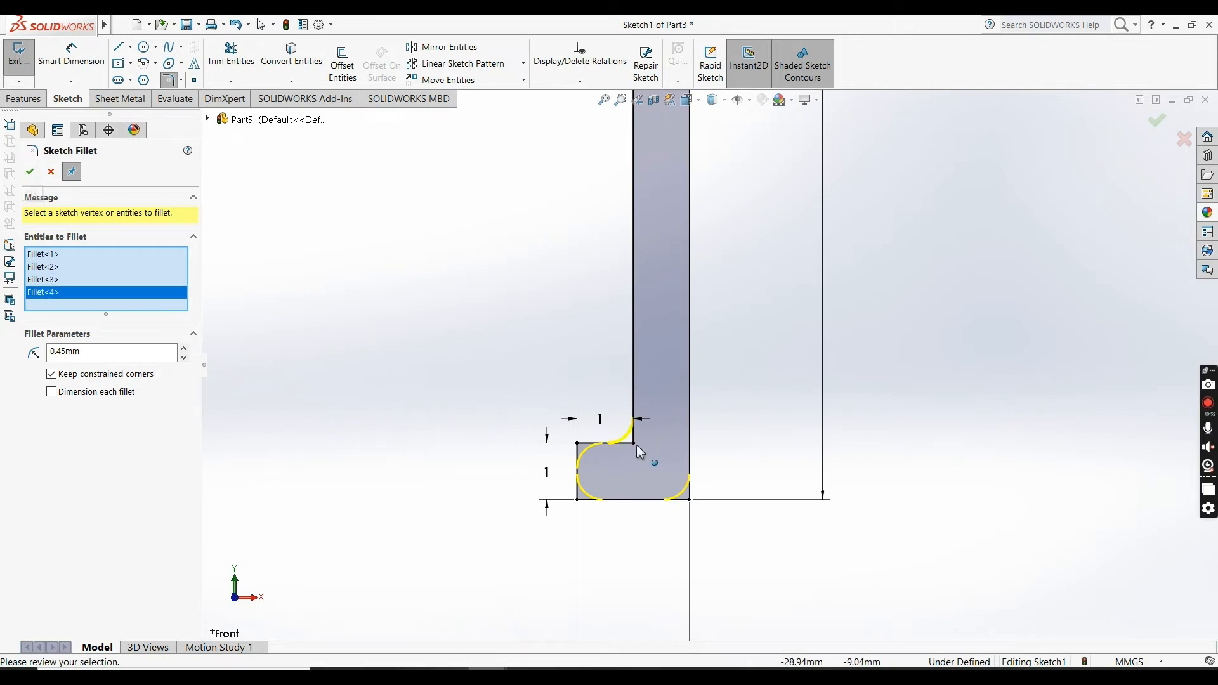
click(637, 446)
scroll(798, 390, up, 9)
scroll(739, 198, down, 6)
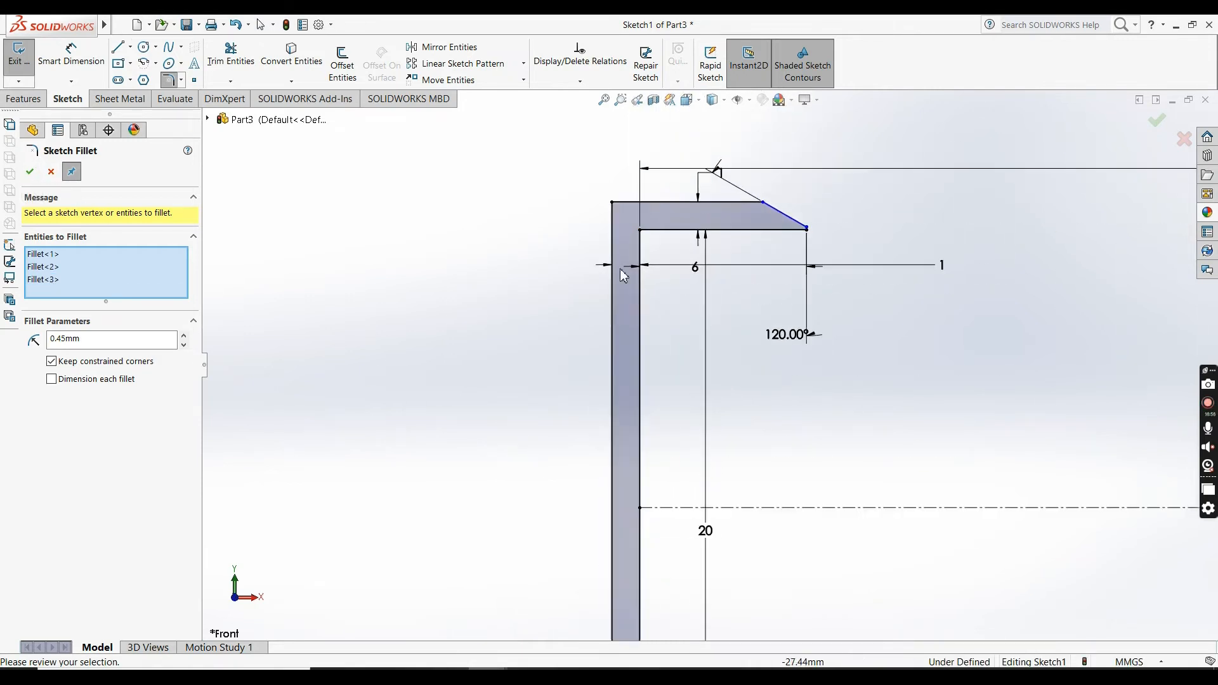
click(30, 173)
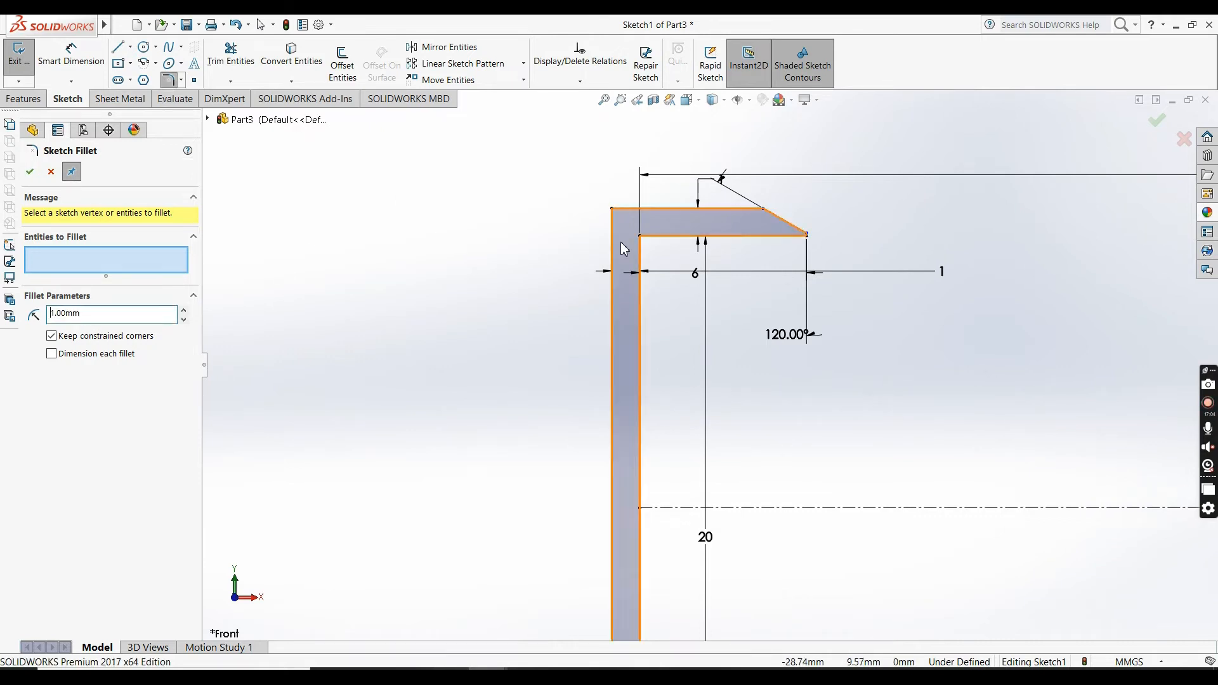
- Fillet the wall's upper inner corner with a 1 mm radius and its upper outer corner with a 2 mm radius
click(639, 237)
click(644, 363)
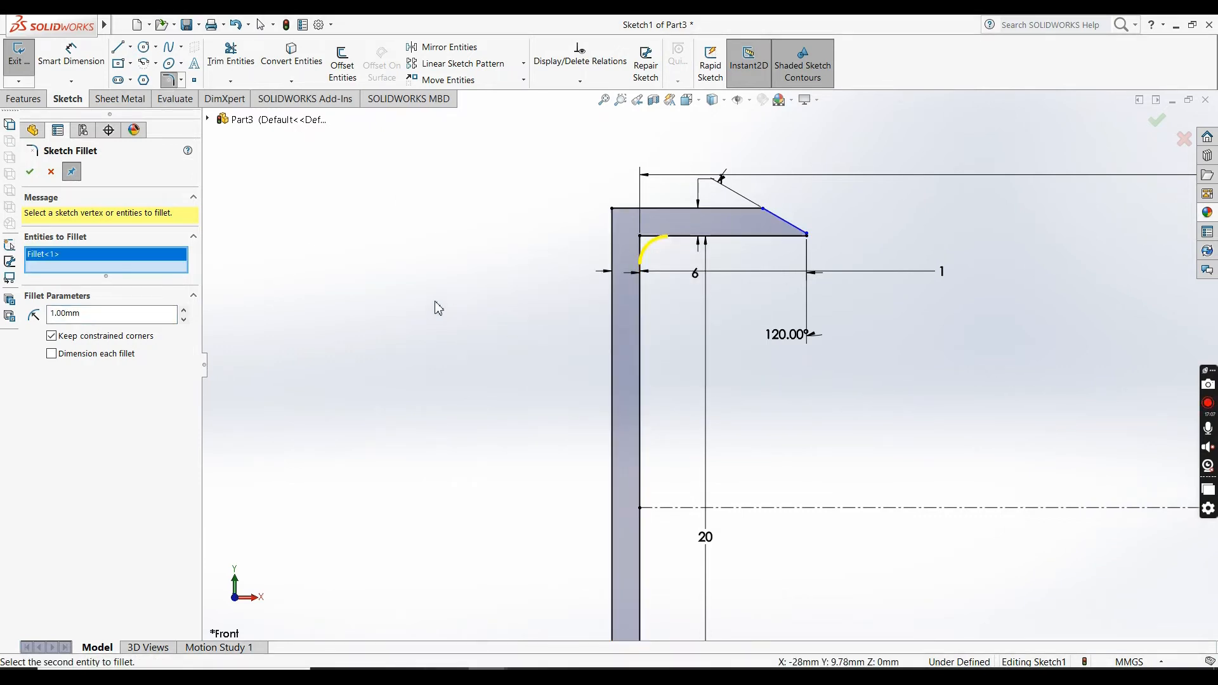
click(30, 173)
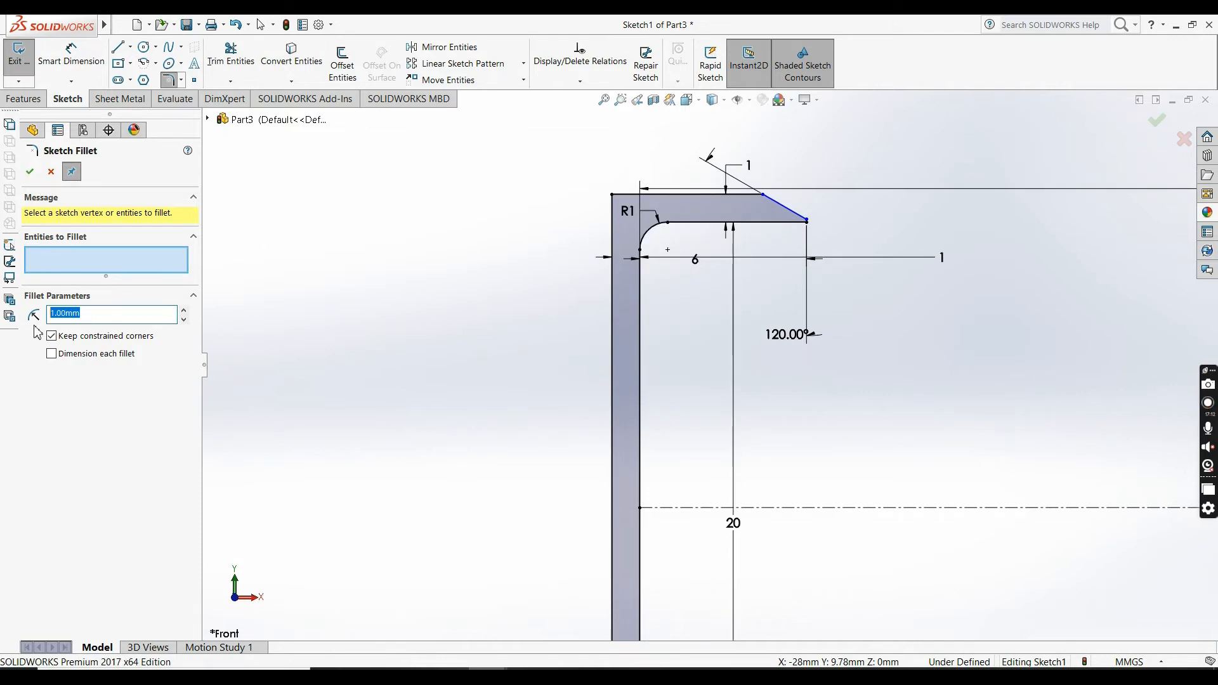
click(612, 197)
click(32, 175)
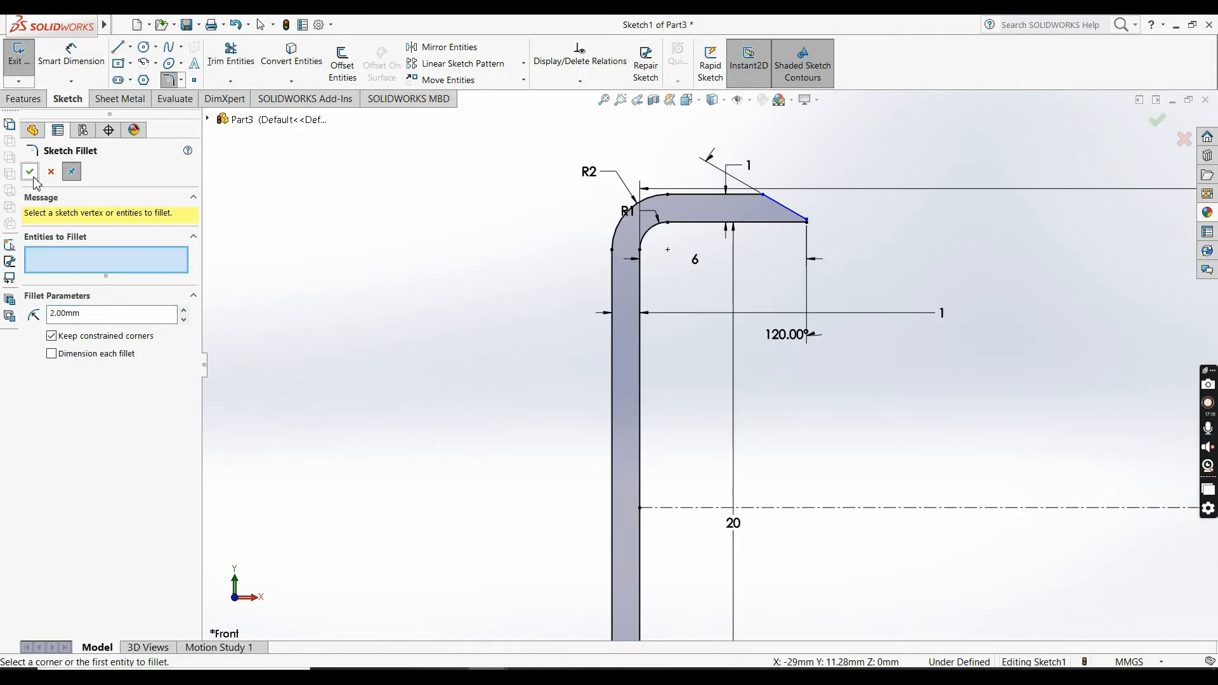
click(50, 172)
- Revolve the cap profile 360° about the vertical centerline through the origin and save the part as Top Cover
key(f)
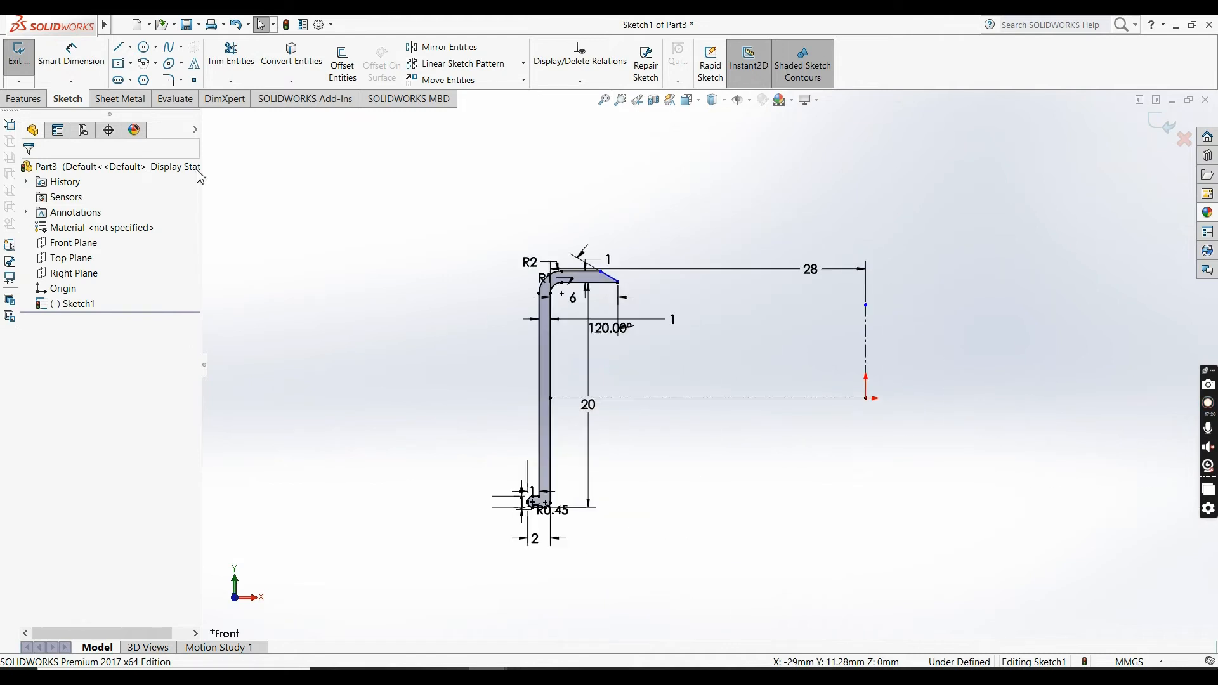
click(40, 101)
click(71, 64)
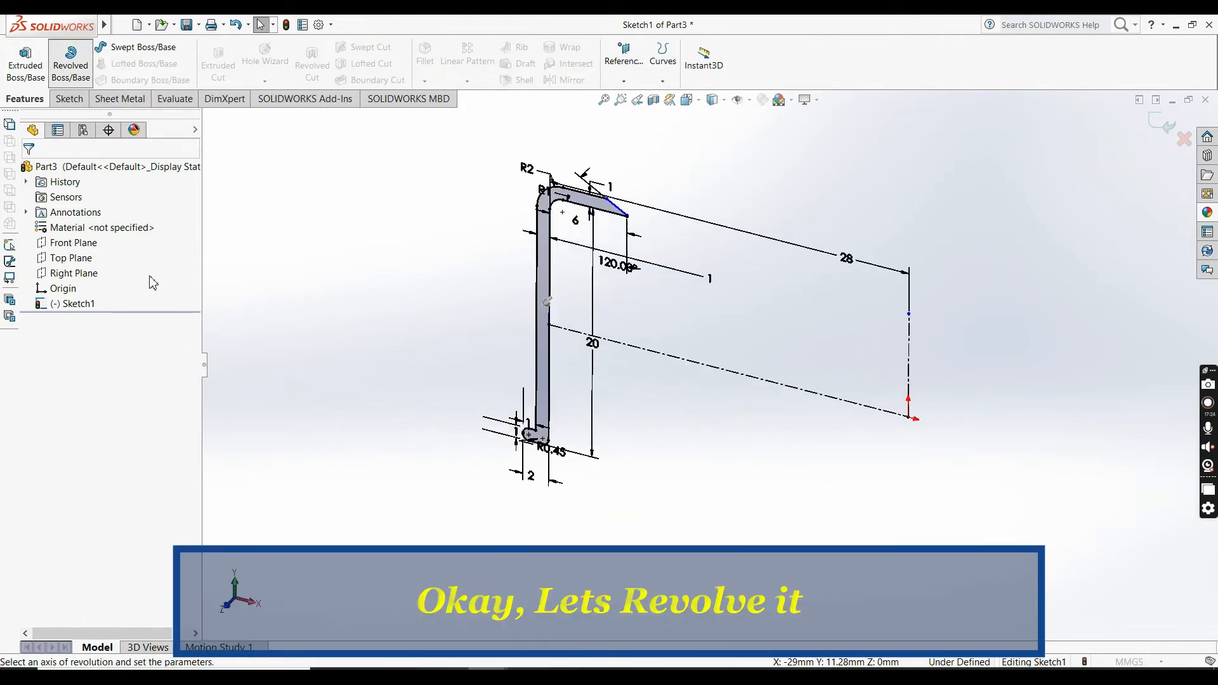
click(912, 360)
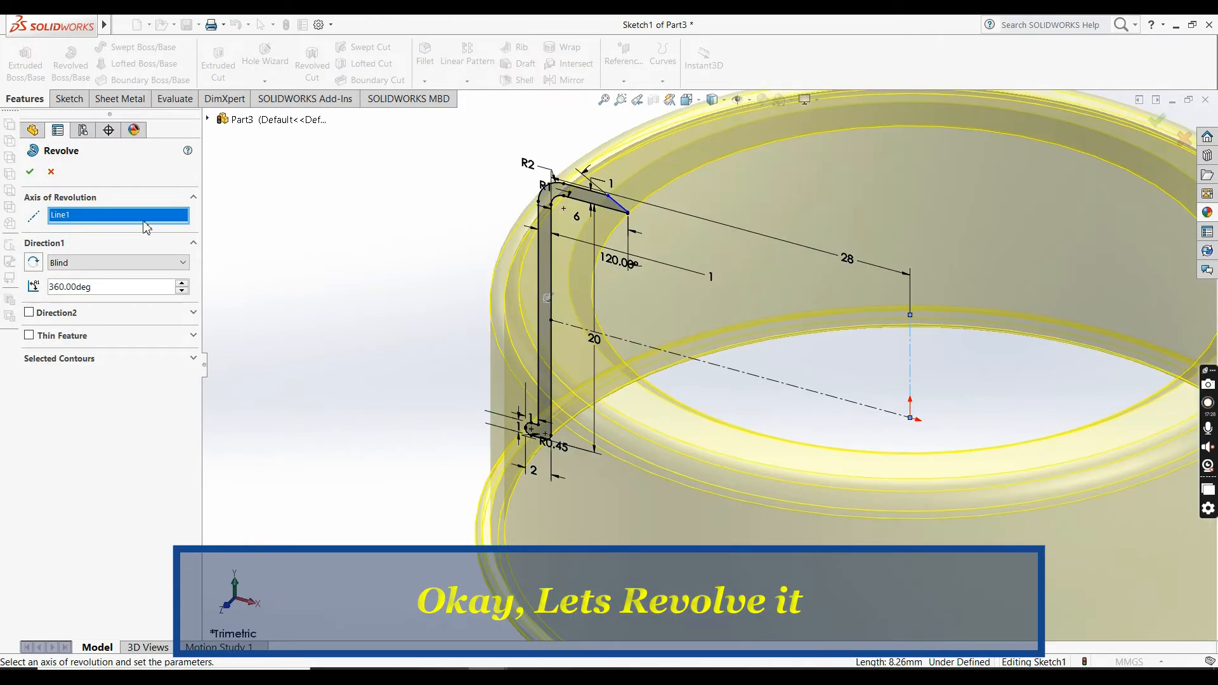
click(30, 177)
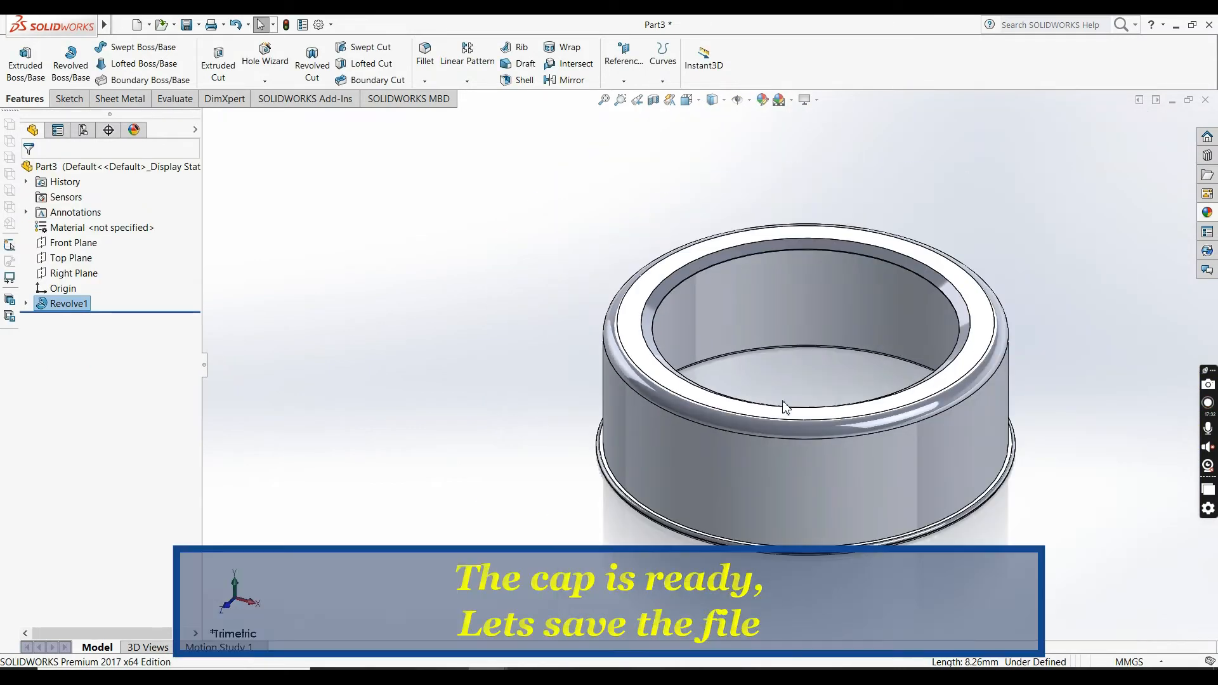
key(ctrl+s)
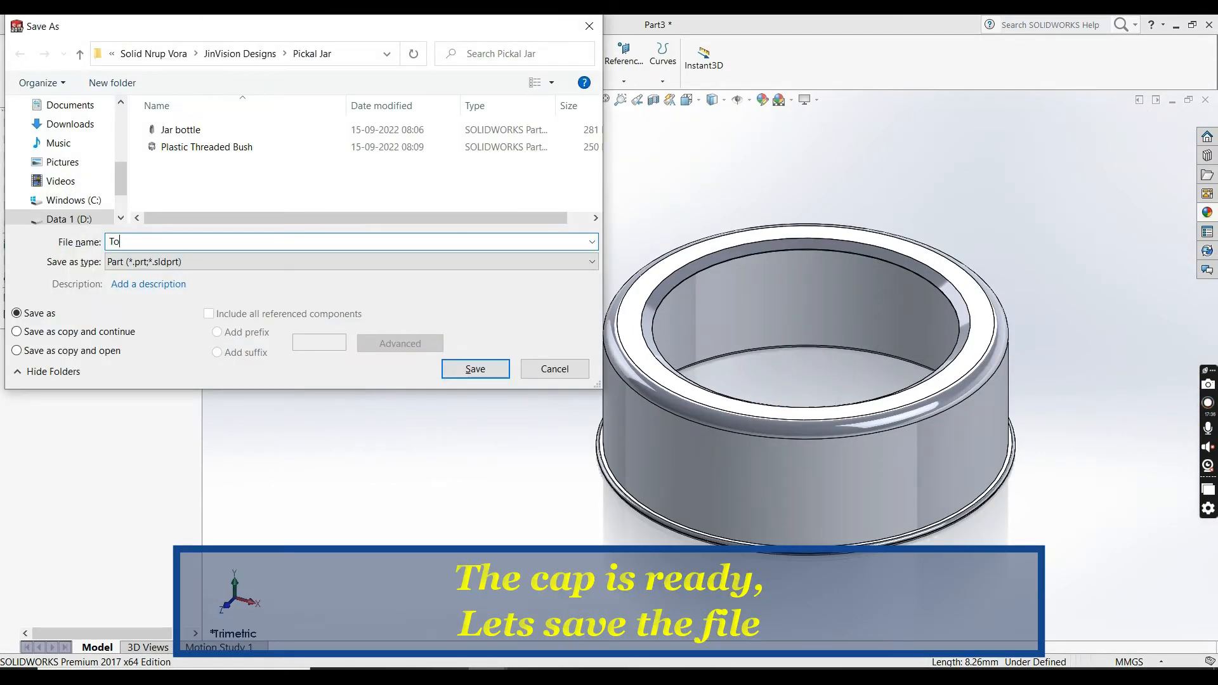
key(Return)
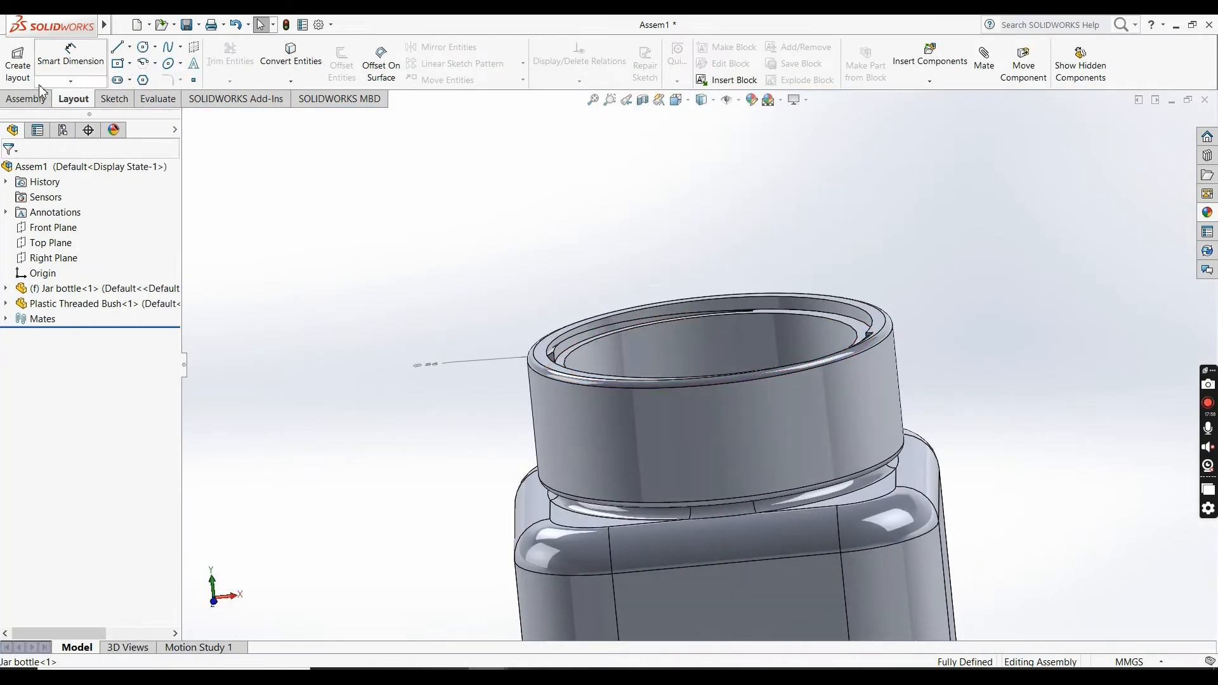
- Insert the Top Cover part into the jar assembly beside the bottle
click(26, 98)
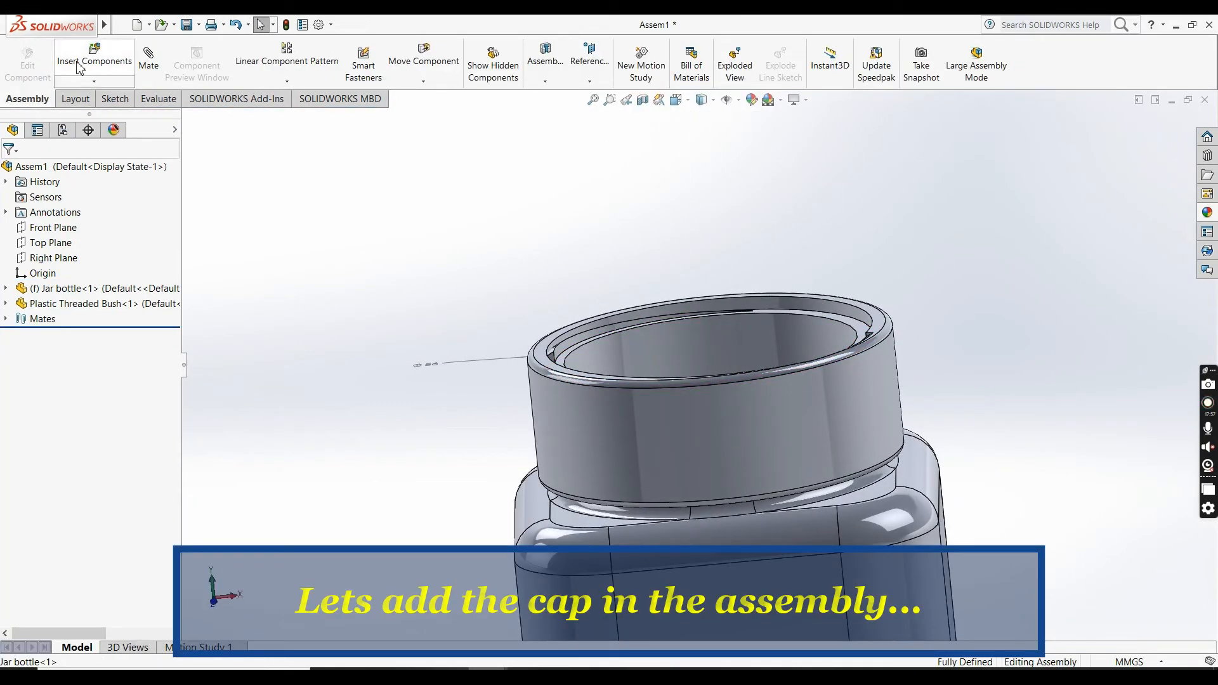
click(94, 57)
click(46, 378)
click(299, 425)
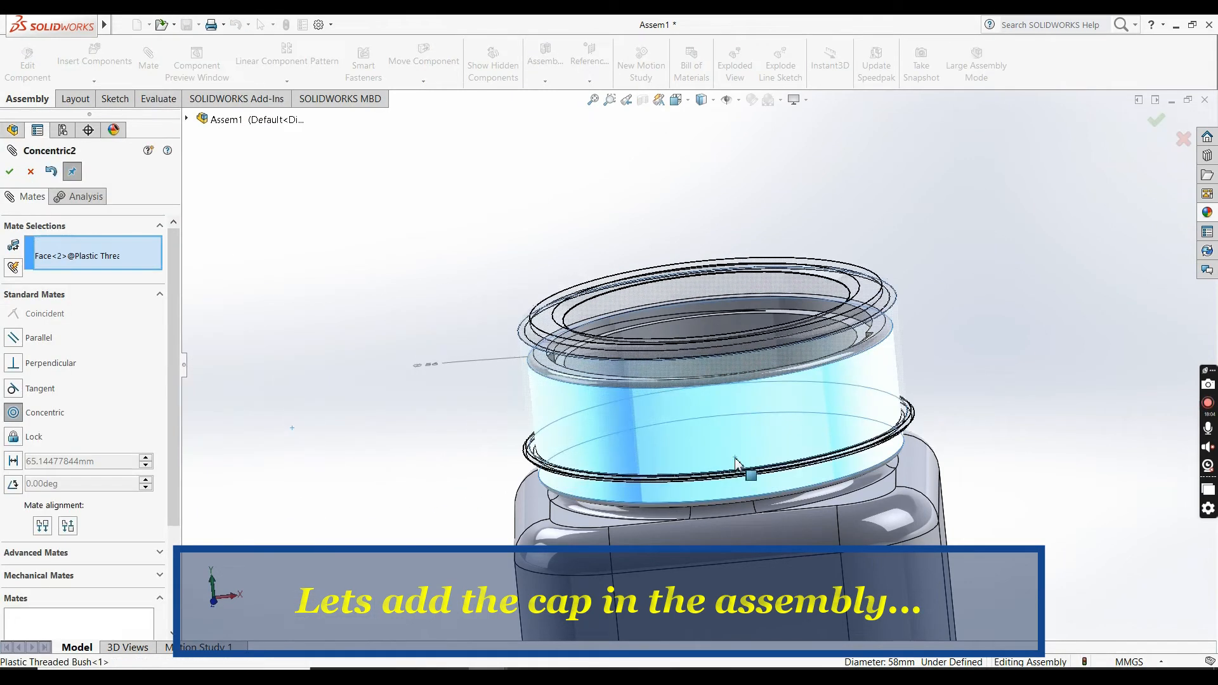
- Mate the Top Cover concentric with the outer cylindrical face of the Plastic Threaded Bush
click(745, 469)
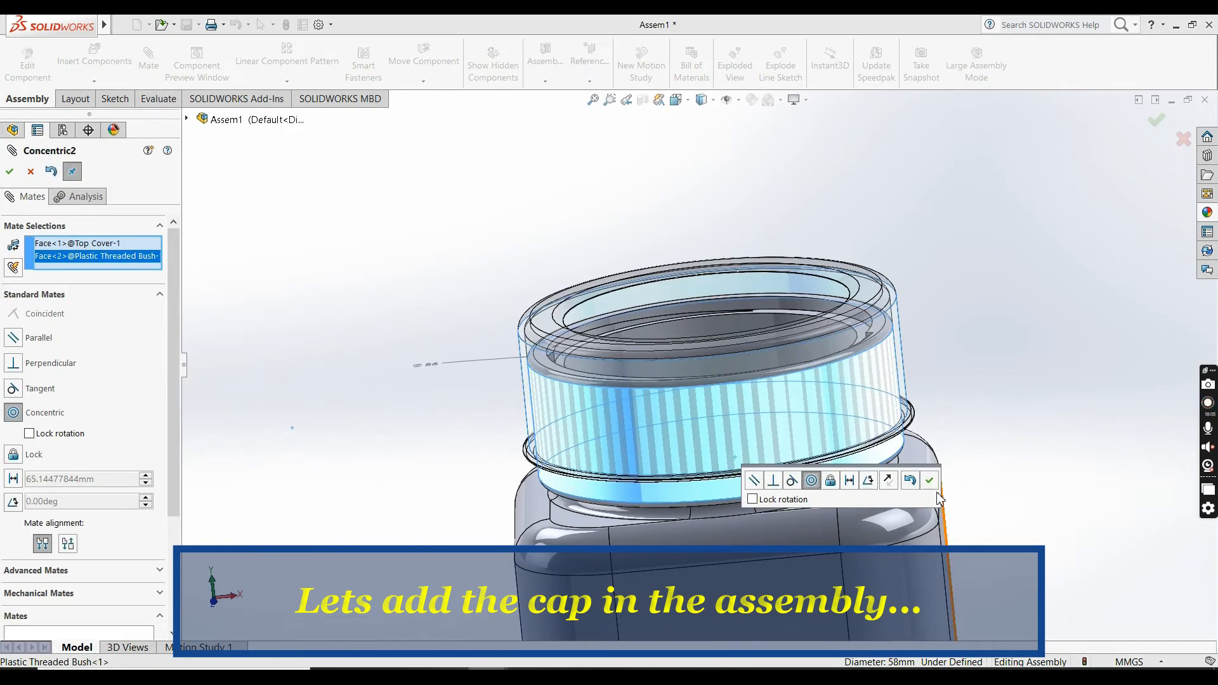
click(901, 479)
scroll(805, 412, down, 5)
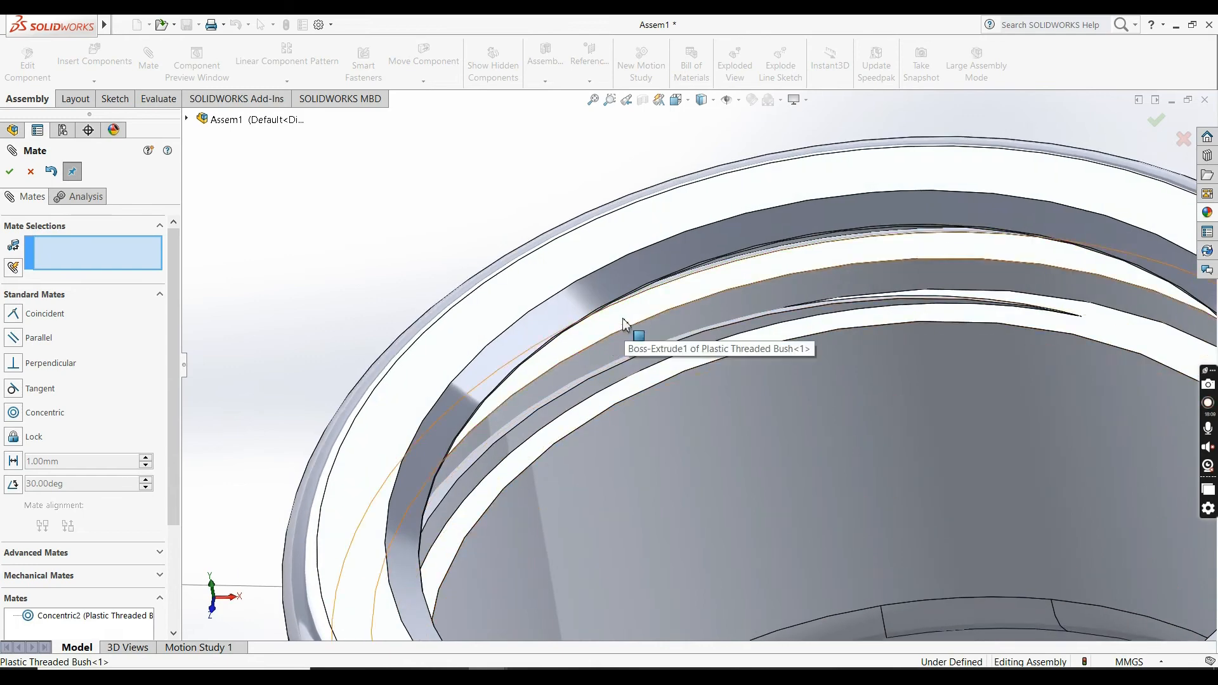
click(620, 324)
middle_drag(620, 324, 616, 246)
scroll(634, 295, up, 5)
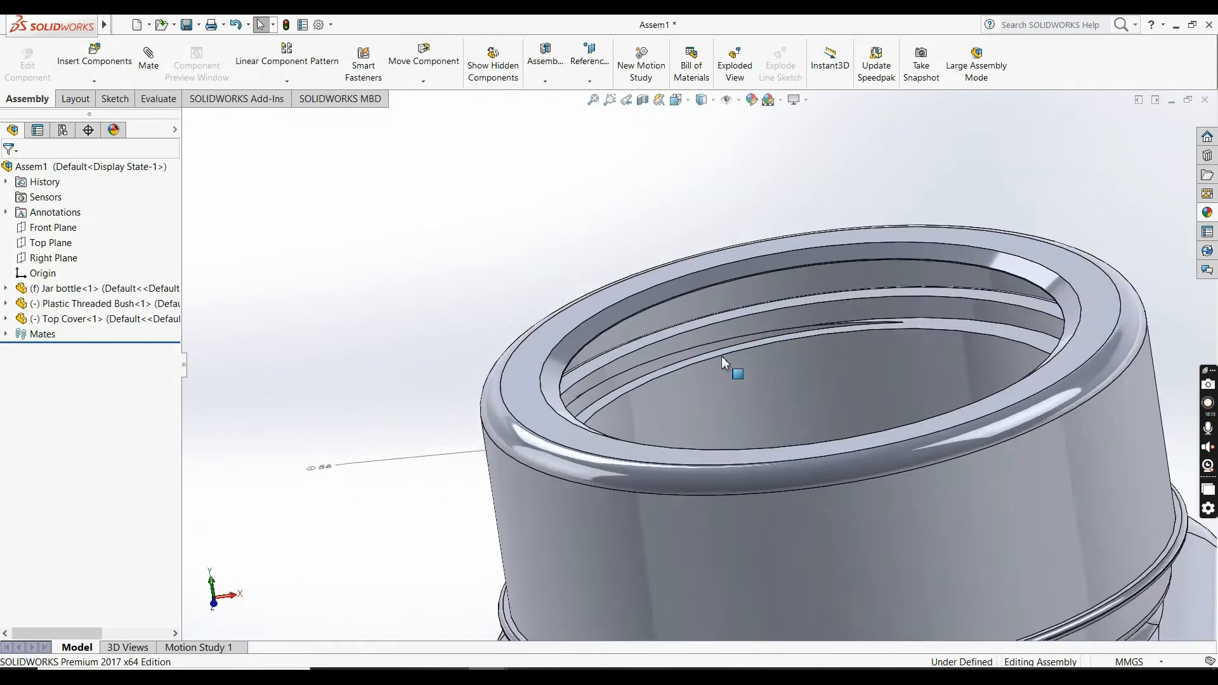
- Add a coincident mate between the threaded bush's top rim face and the underside of the Top Cover's upper flange
click(729, 334)
scroll(778, 371, down, 3)
click(822, 359)
click(148, 61)
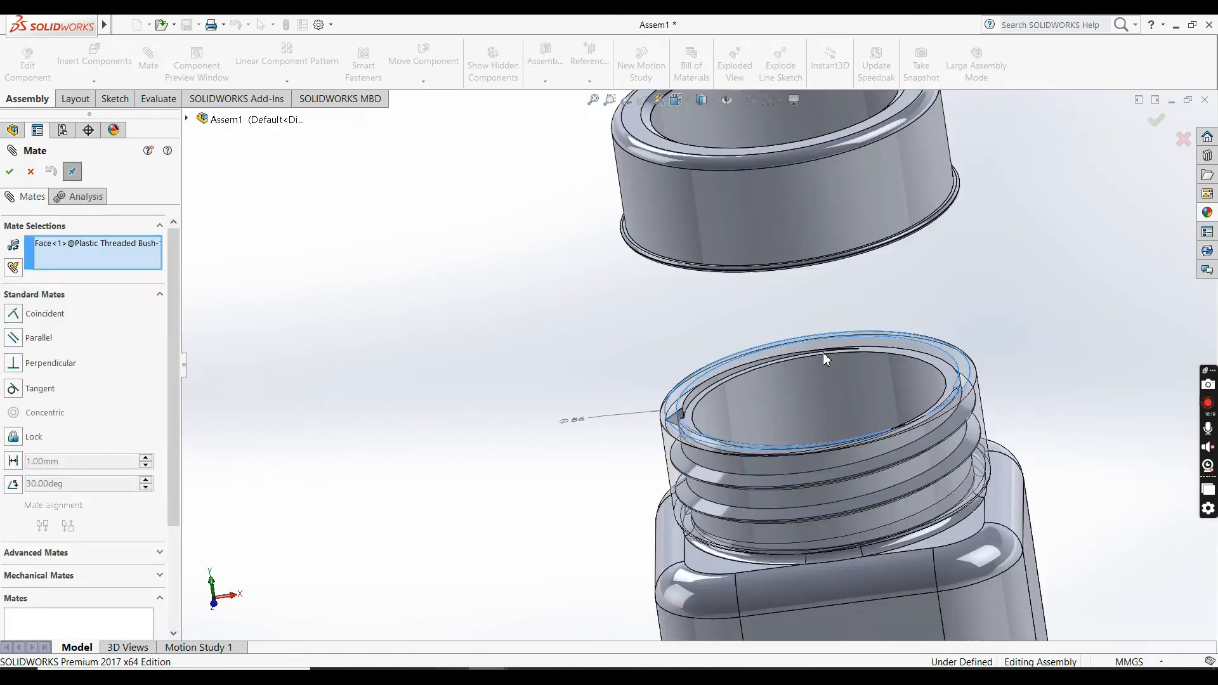
middle_drag(823, 356, 686, 216)
scroll(686, 215, down, 3)
click(569, 247)
click(566, 282)
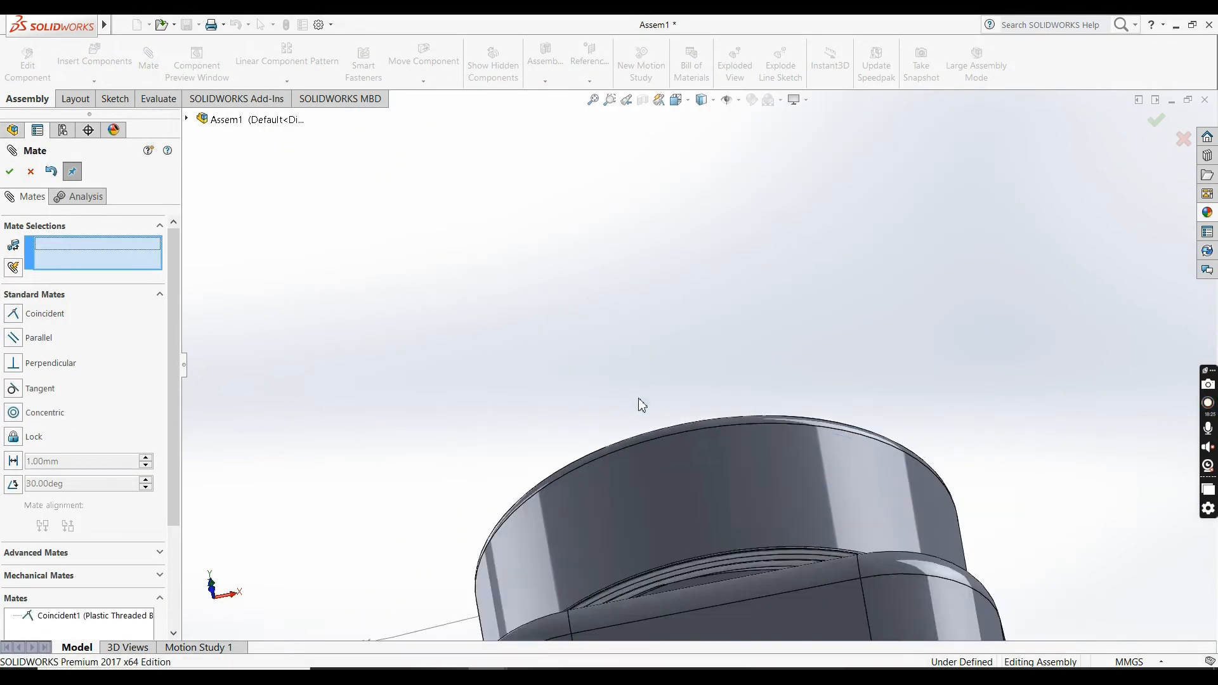
scroll(642, 402, up, 3)
middle_drag(741, 362, 495, 362)
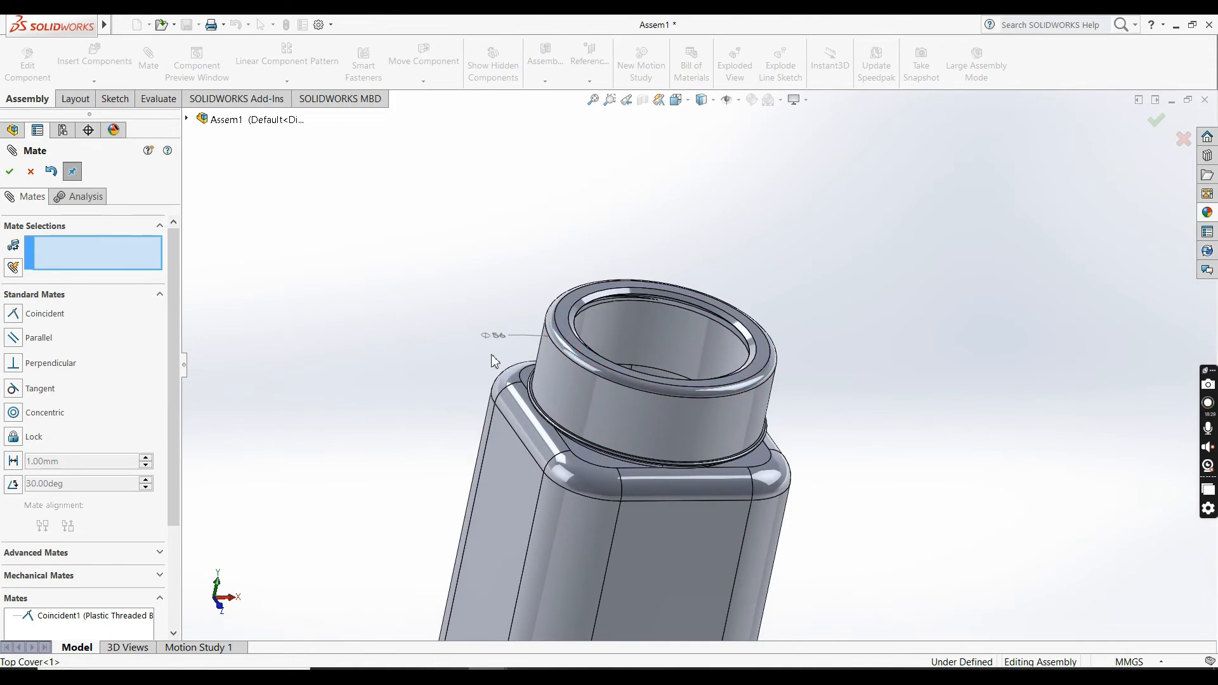
key(Escape)
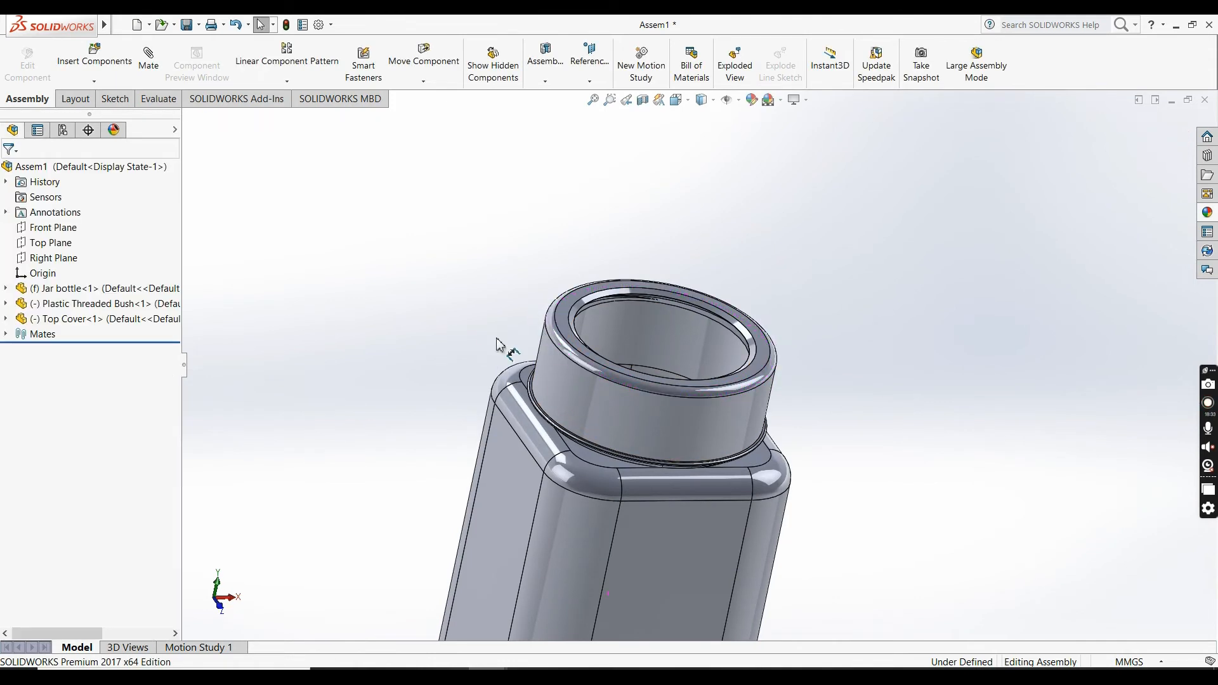
- Apply a section view to the assembly and examine how the cover sits over the bush and bottle neck
scroll(666, 368, up, 4)
scroll(691, 363, down, 3)
middle_drag(691, 363, 659, 349)
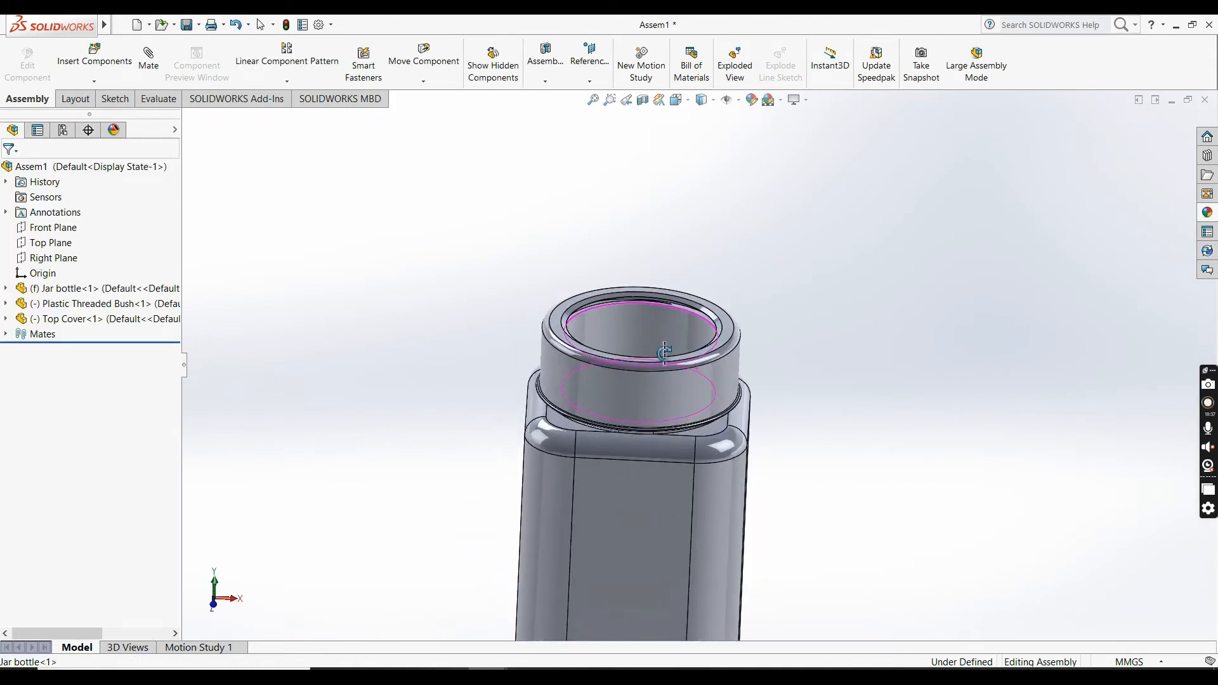
click(642, 100)
click(10, 172)
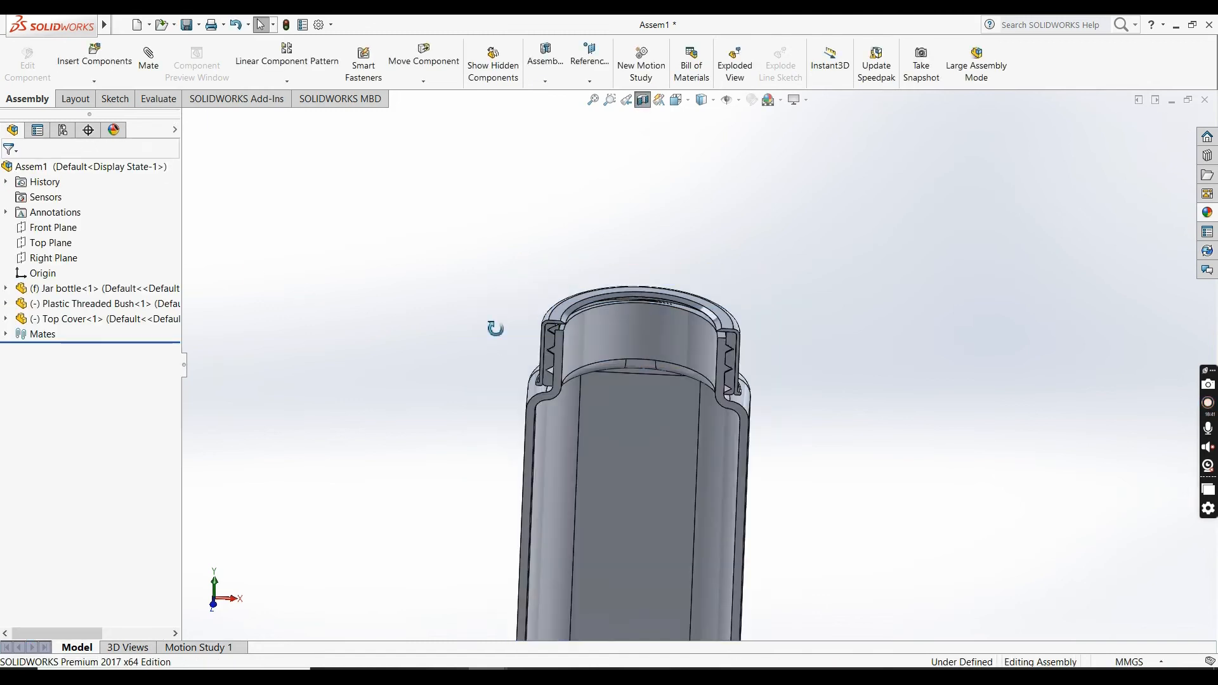
scroll(625, 338, down, 8)
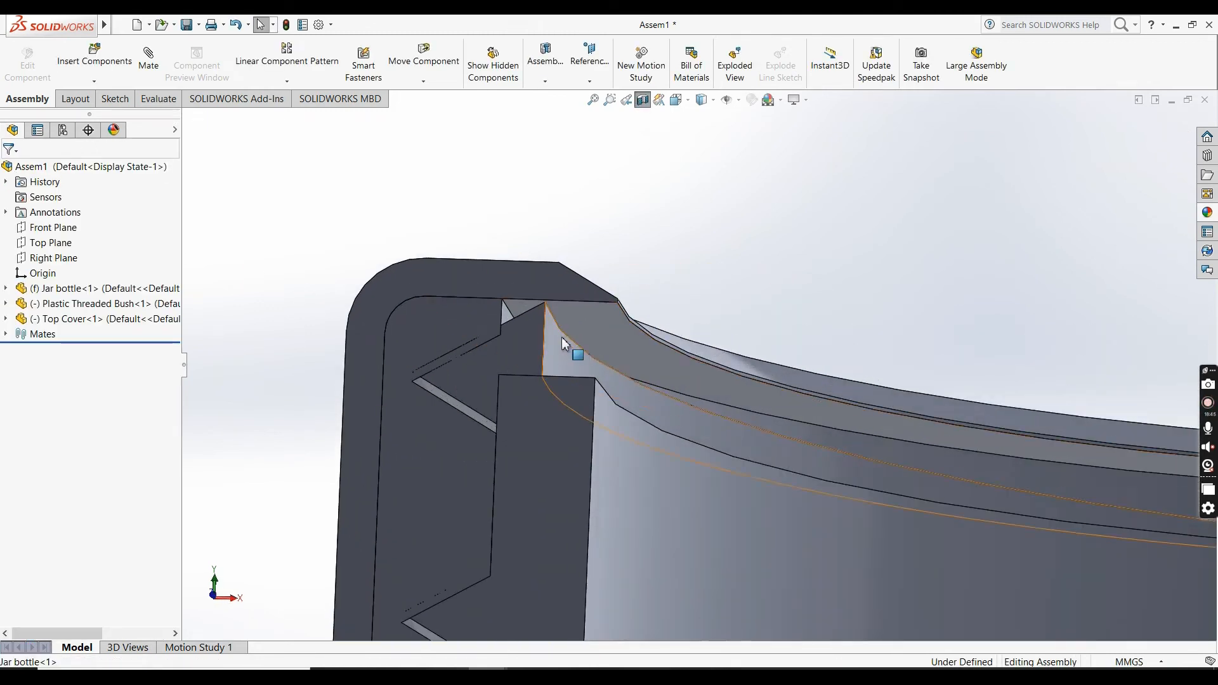
middle_drag(696, 454, 720, 408)
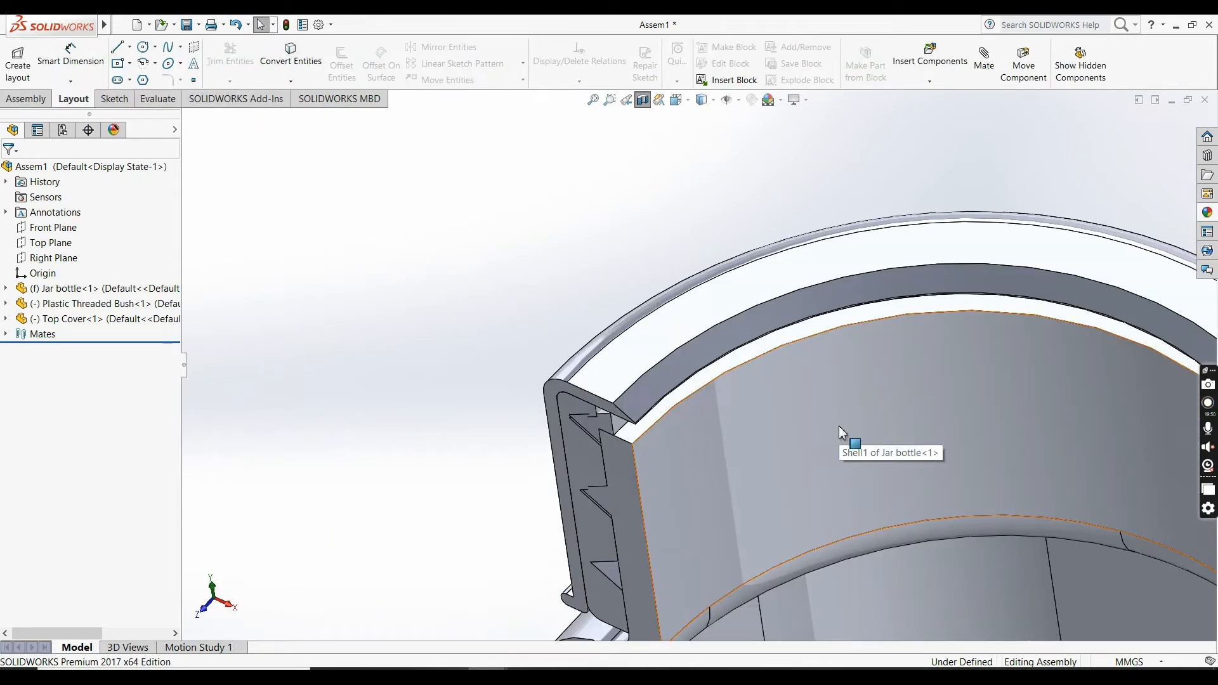
- Create a new part and sketch a circle about 68 mm in diameter, centred on the origin, on the Top Plane
key(ctrl+n)
click(299, 327)
click(507, 508)
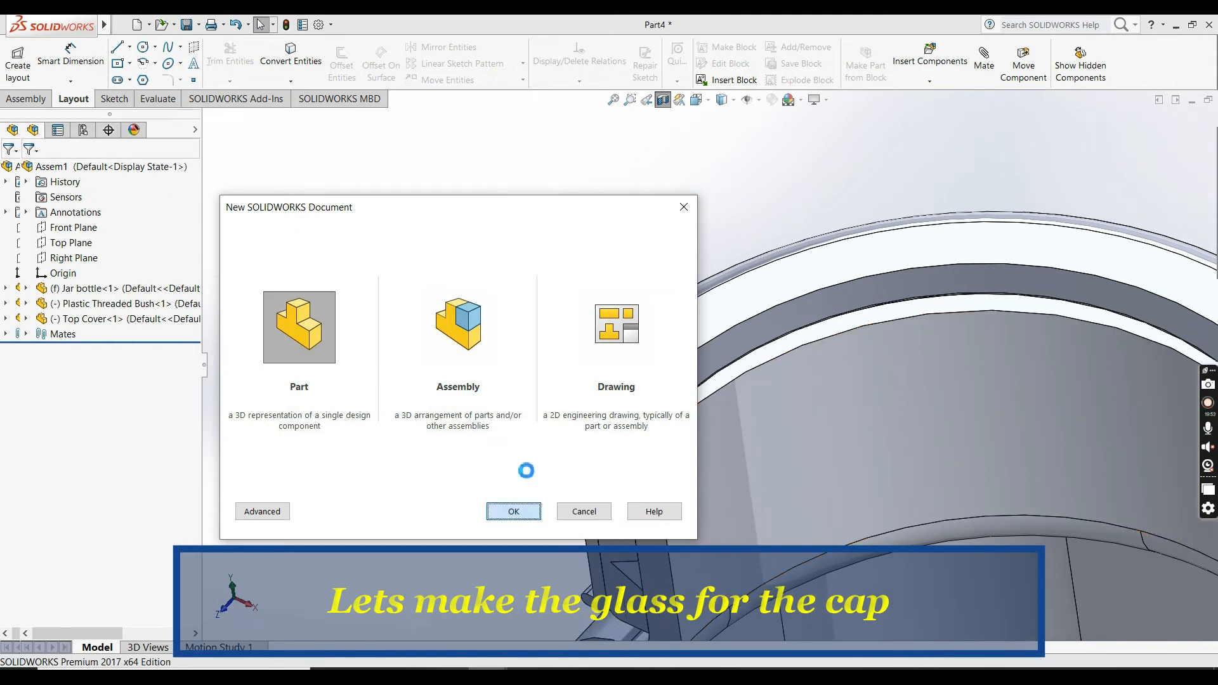
click(77, 260)
click(91, 243)
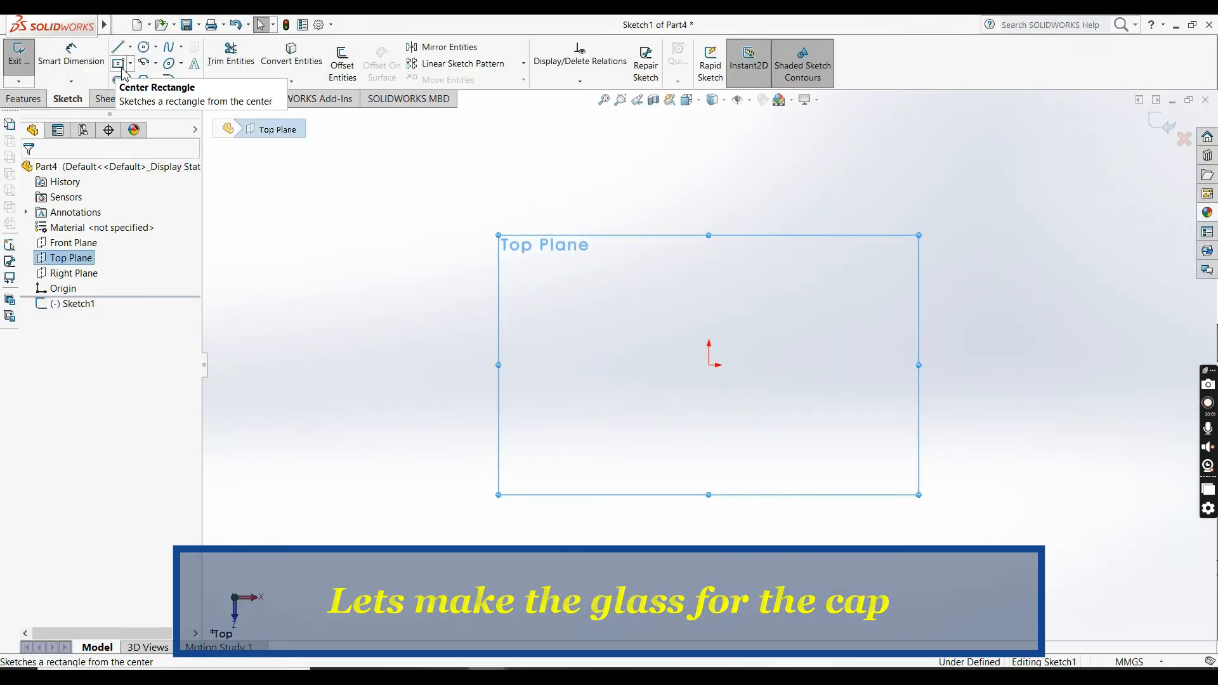
click(144, 46)
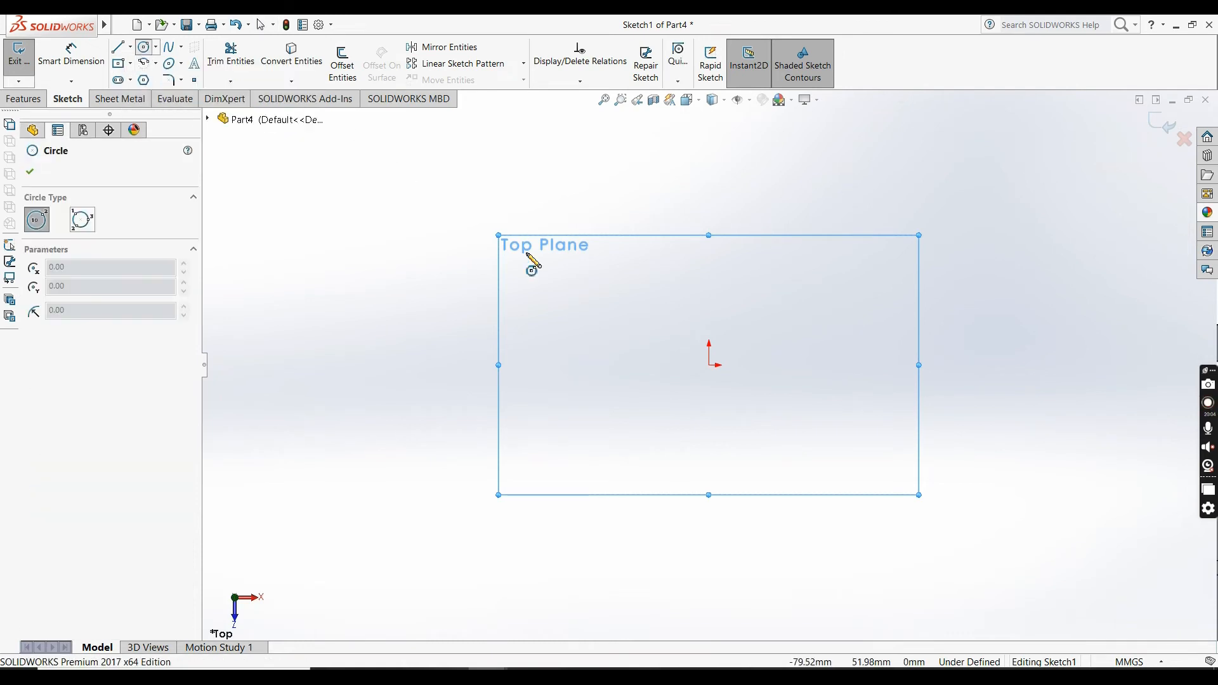
click(709, 365)
click(772, 413)
- Dimension the circle's diameter as 50-6, giving 44 mm
click(90, 60)
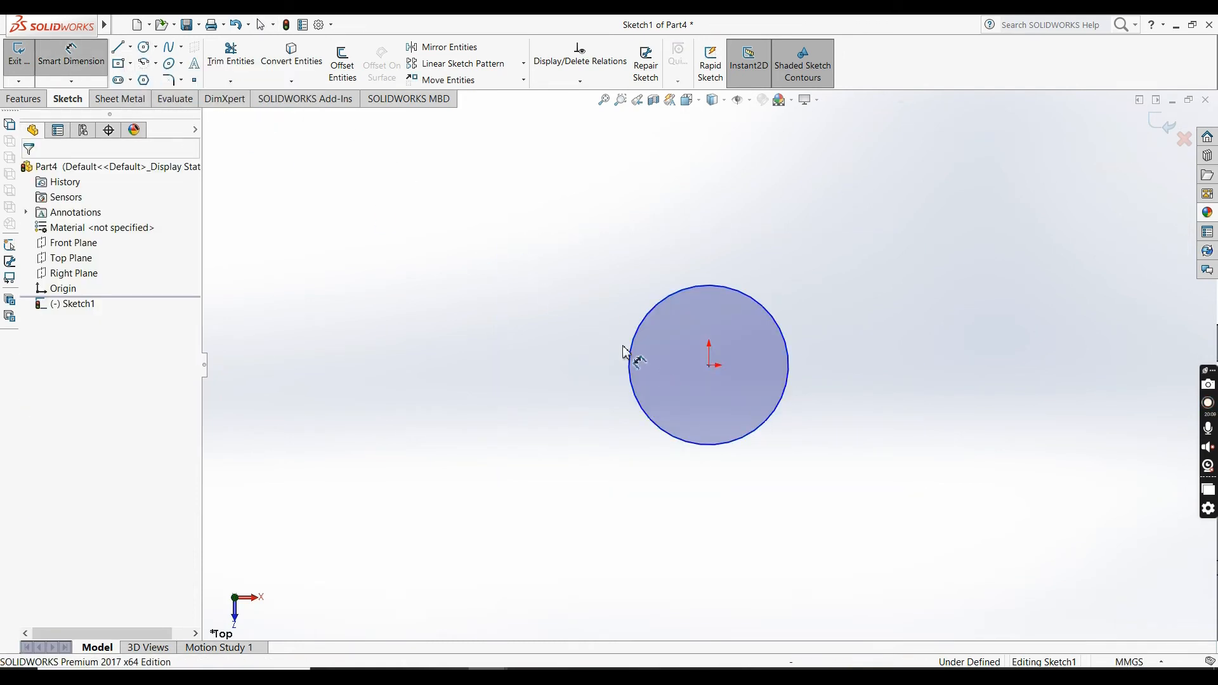
click(626, 374)
click(598, 381)
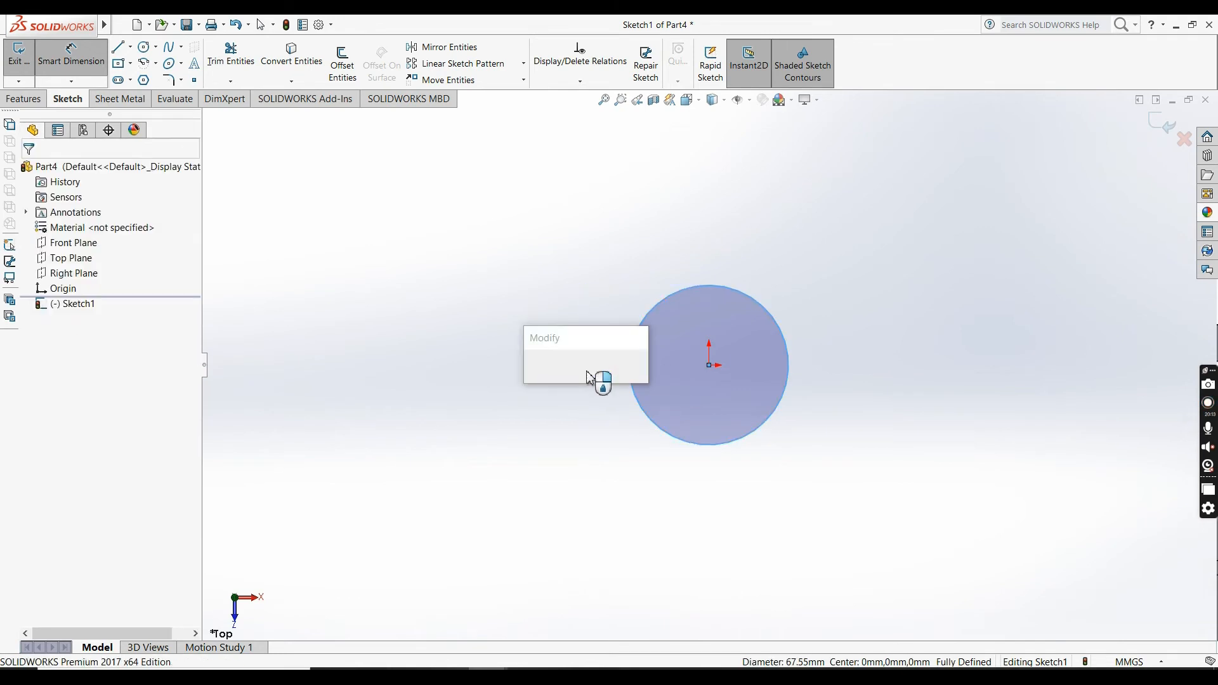
text(48)
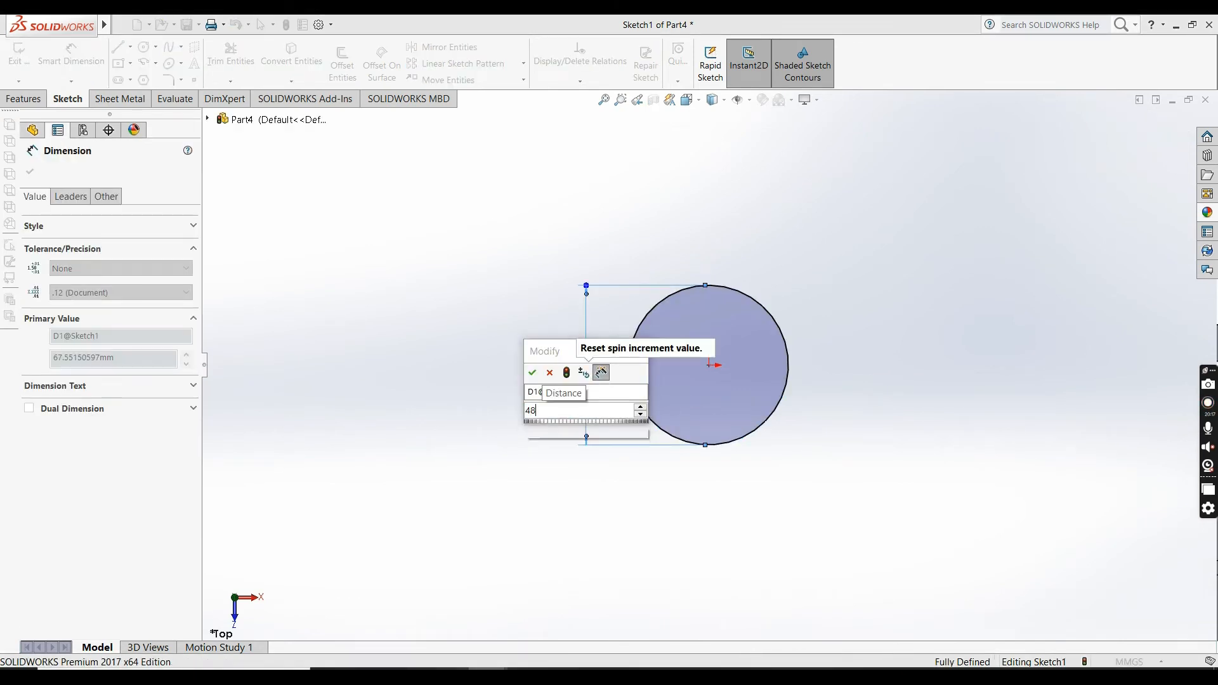
key(BackSpace)
key(BackSpace)
text(50-6)
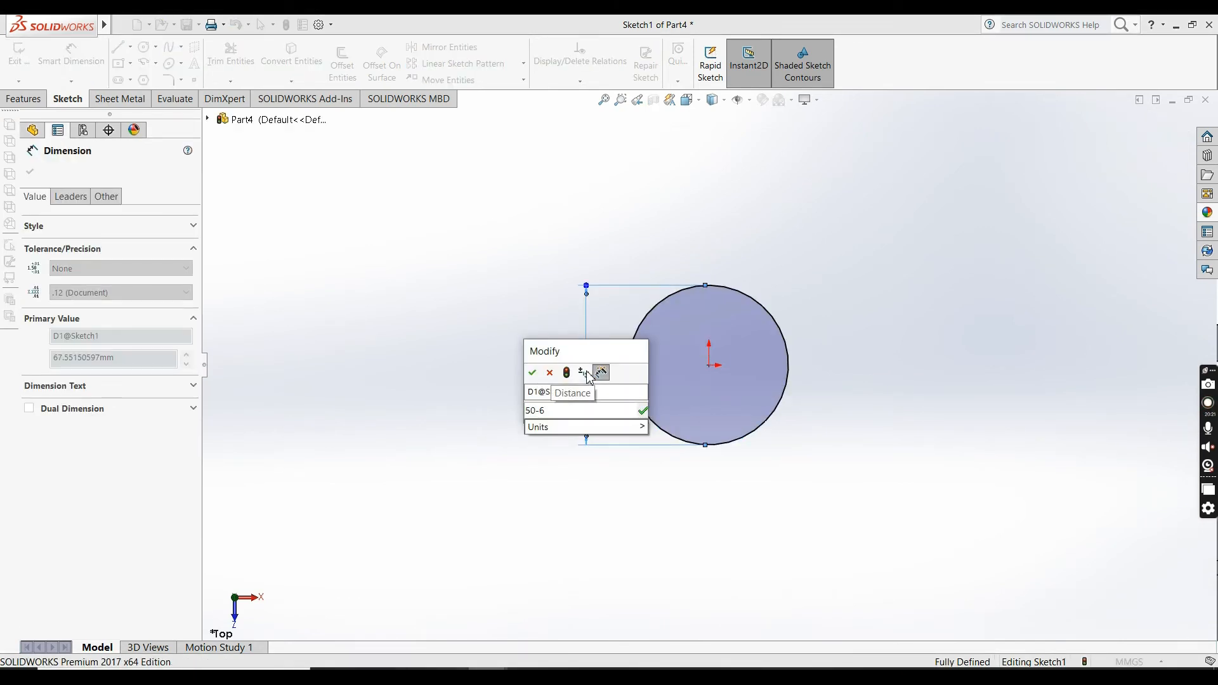
key(Return)
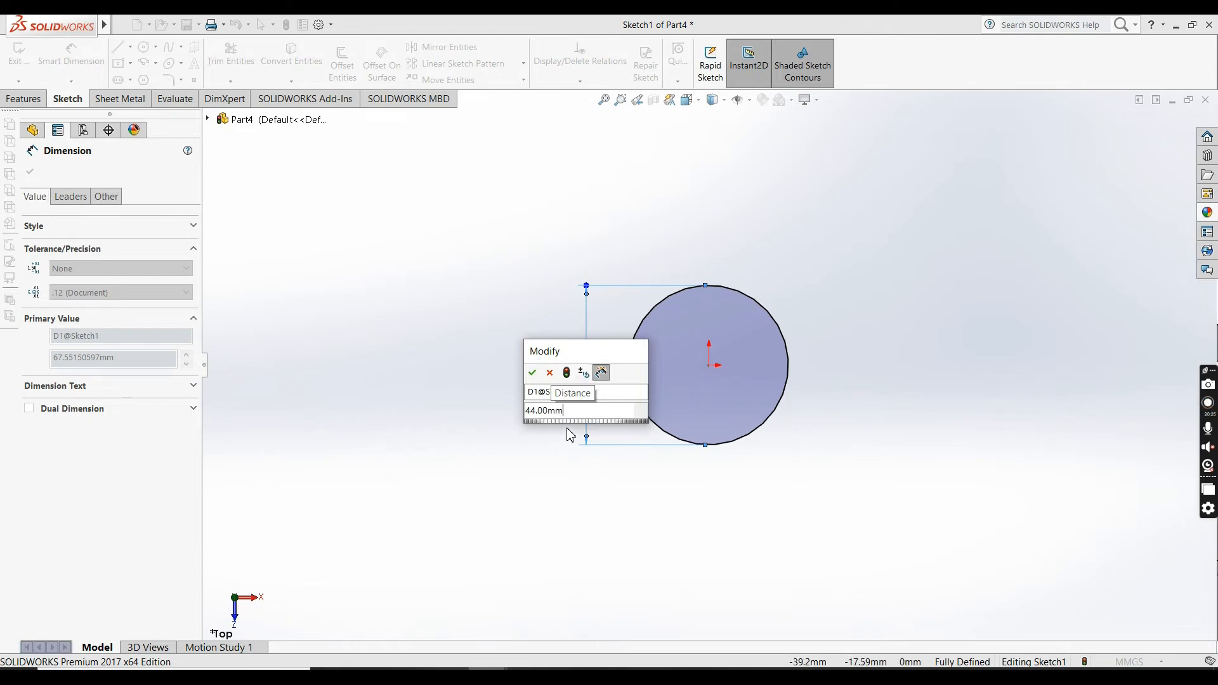
key(Return)
click(31, 174)
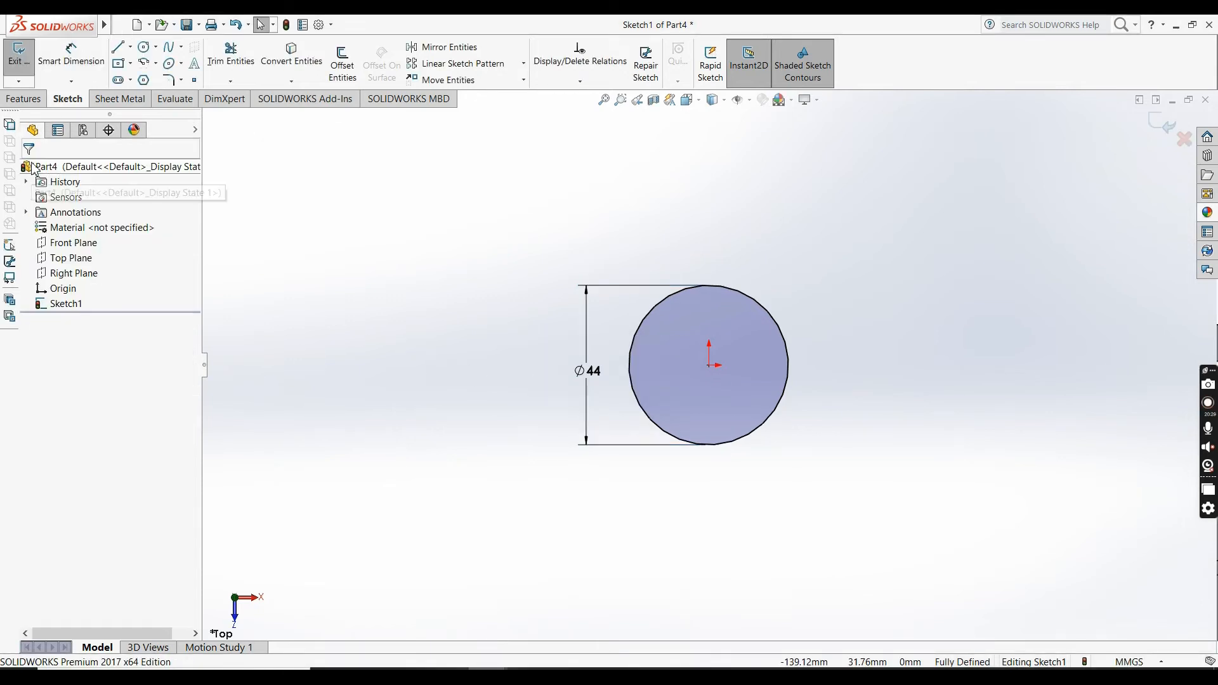
- Extrude the circle 1 mm into a thin disc
click(23, 98)
click(26, 63)
text(1)
key(Return)
- Save the disc part as Top Cover Glass in the Pickal Jar folder
key(ctrl+s)
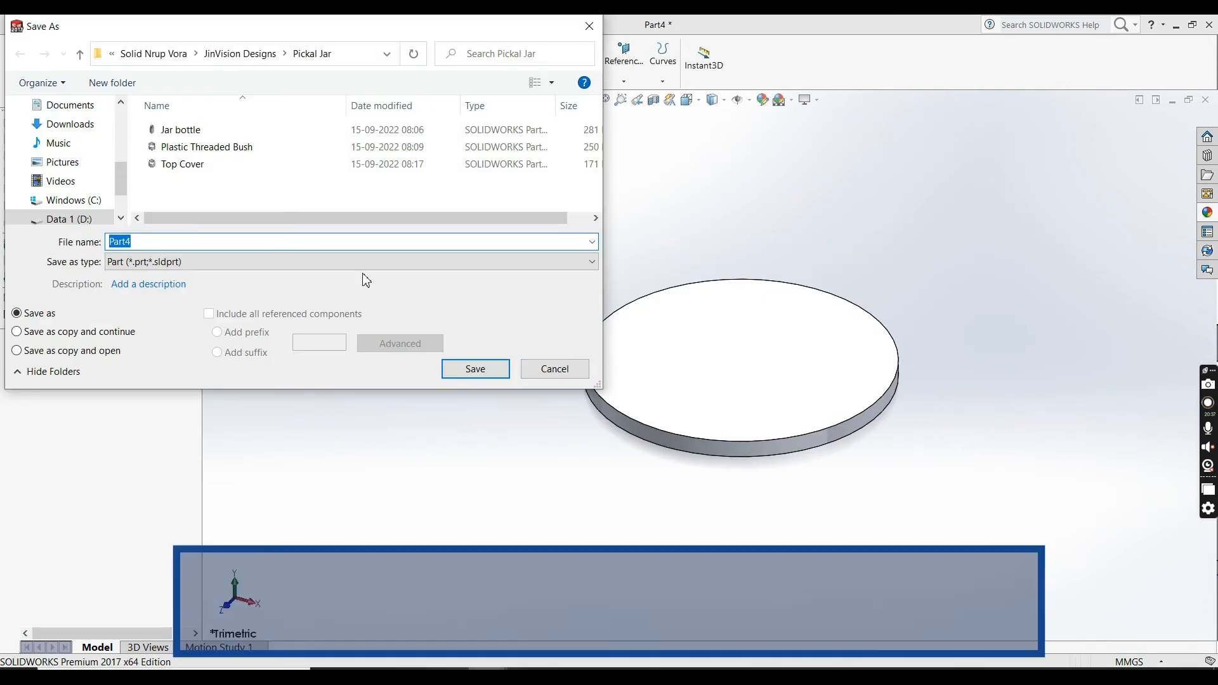
text(Top Cover Glass)
key(Return)
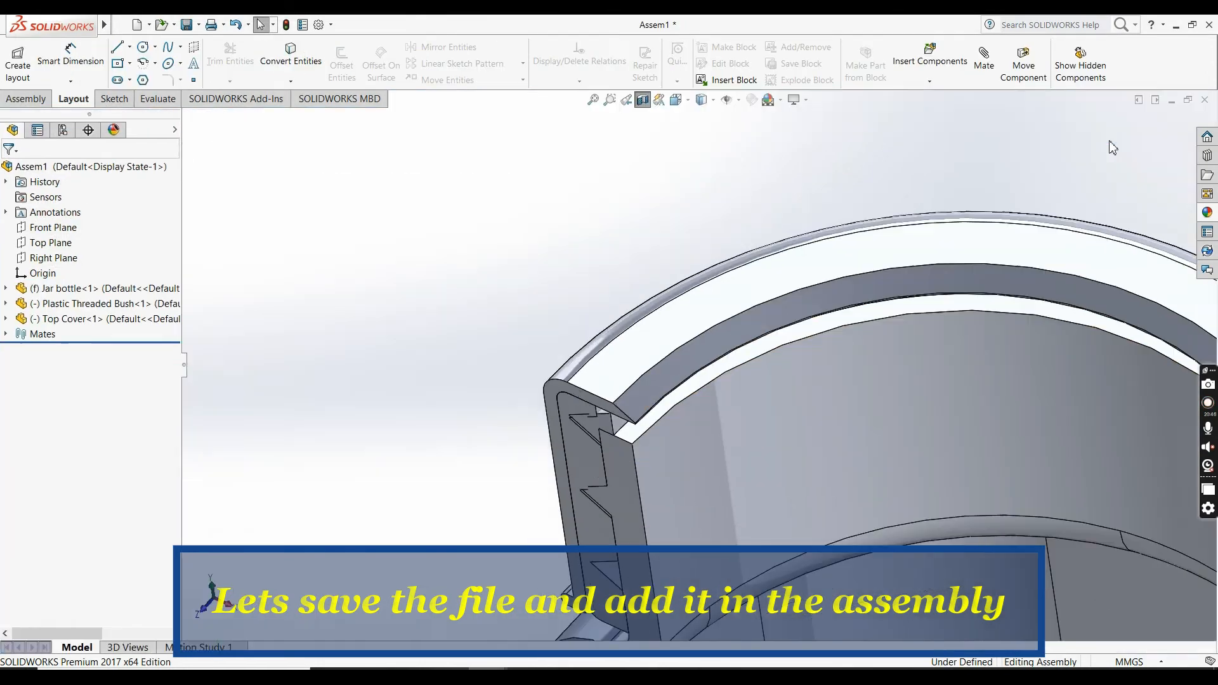
- Insert the Top Cover Glass part into the jar assembly near the cap
click(25, 99)
click(94, 60)
click(45, 392)
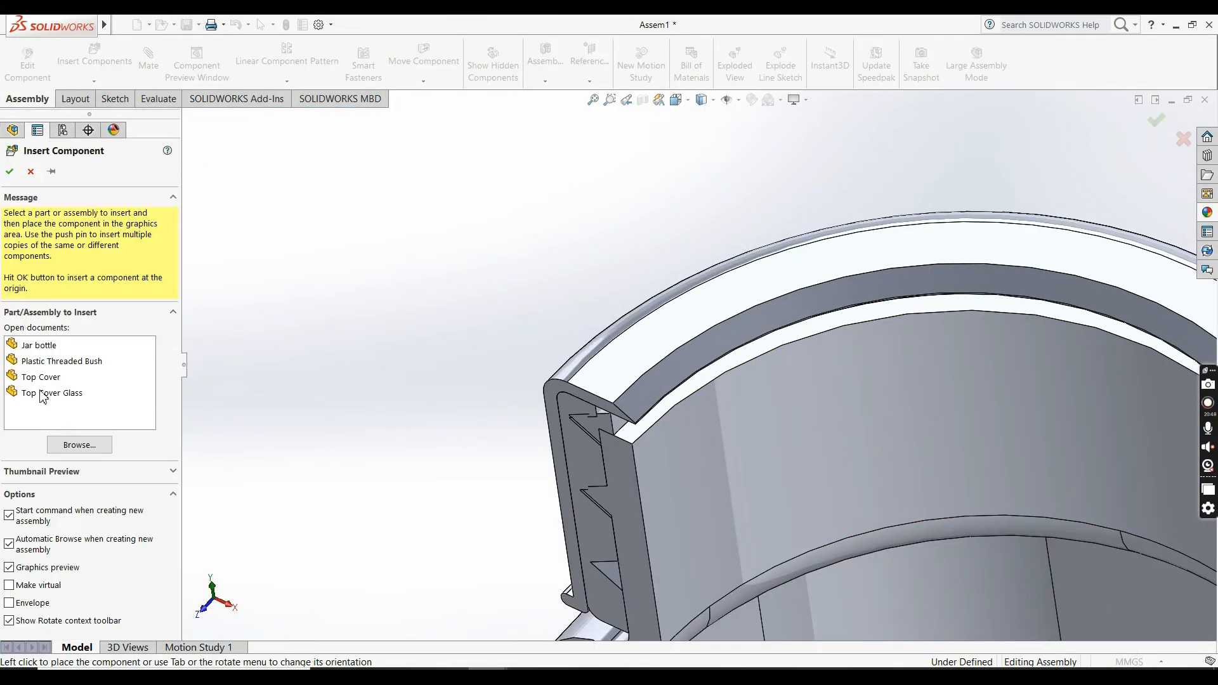
click(445, 284)
- Mate the Top Cover Glass's cylindrical edge concentric with the top cover's outer cylindrical face
click(769, 372)
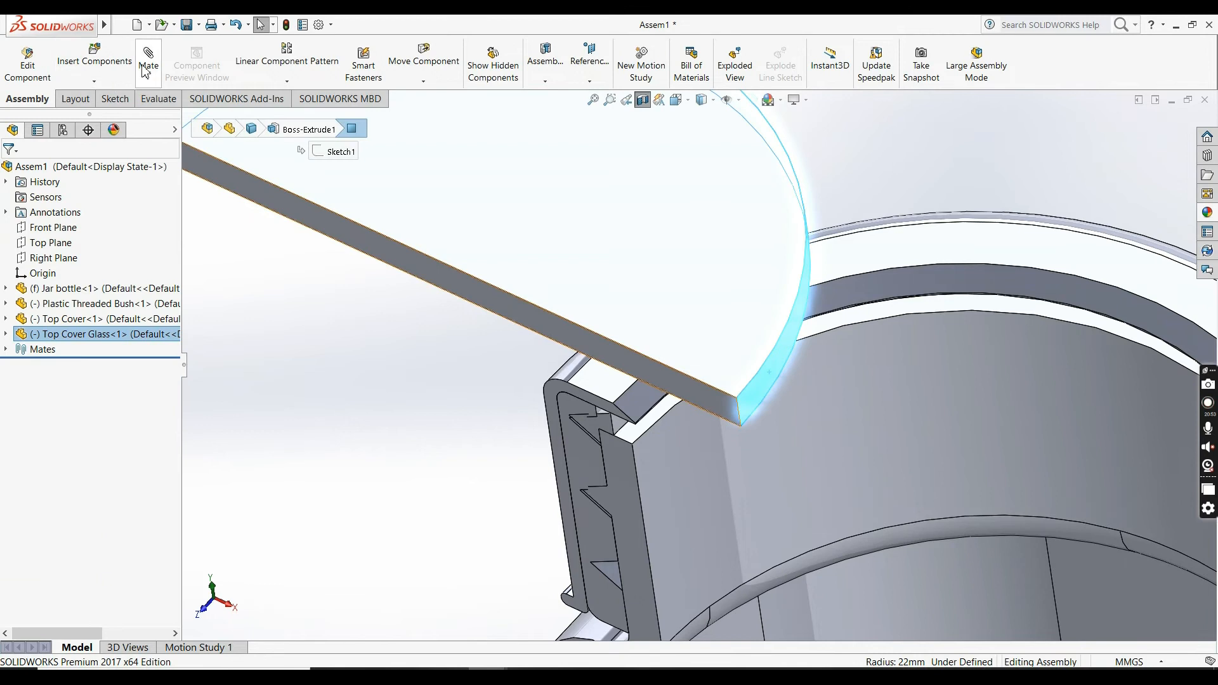
middle_drag(696, 385, 710, 413)
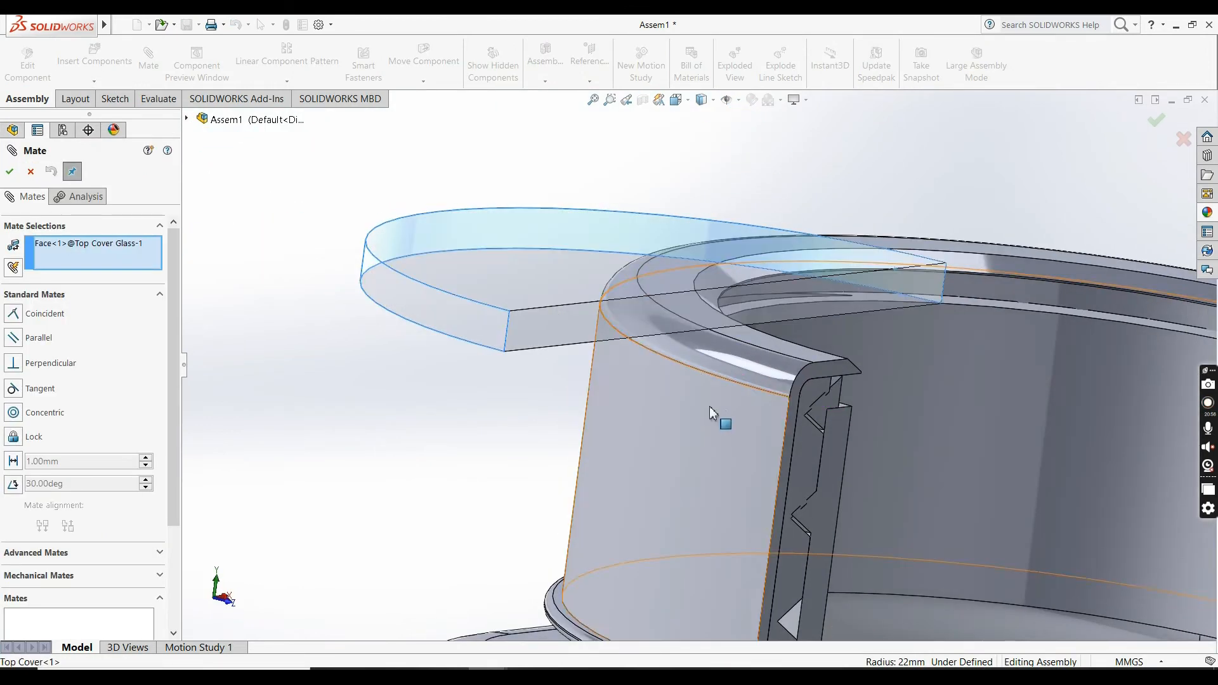
click(709, 406)
click(904, 428)
- Mate the glass disc's flat face coincident with the underside of the top cover's inward rim
click(889, 313)
middle_drag(889, 313, 634, 196)
scroll(634, 195, down, 4)
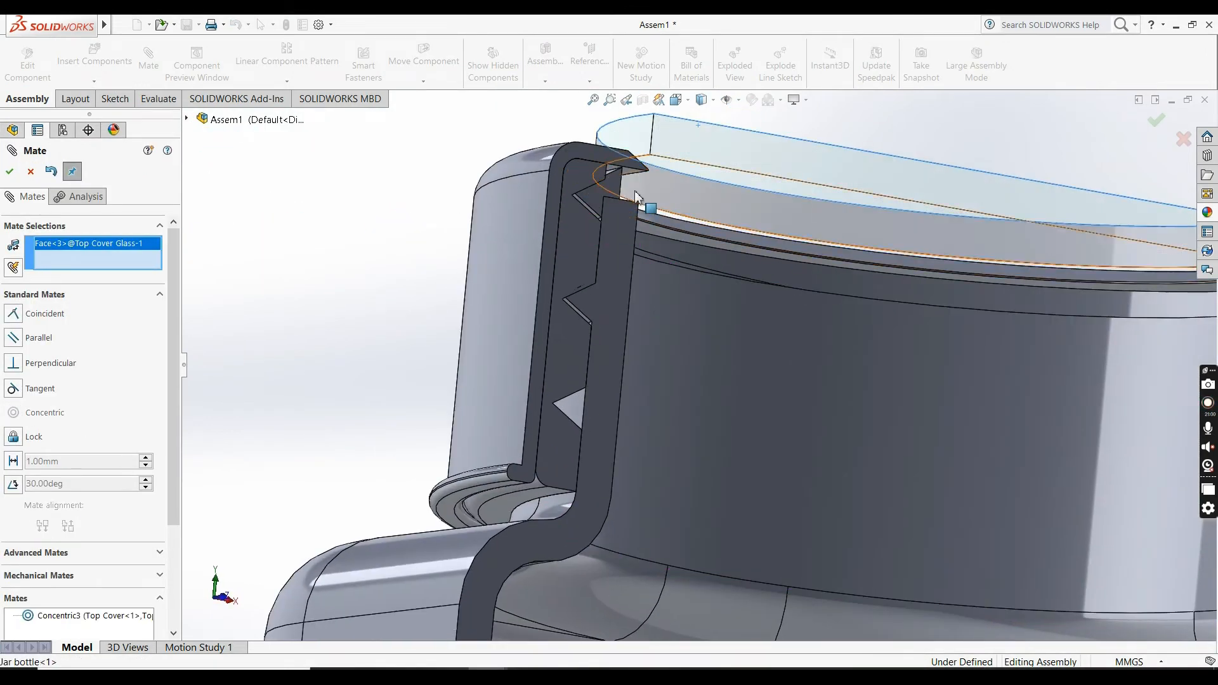
click(642, 209)
click(793, 171)
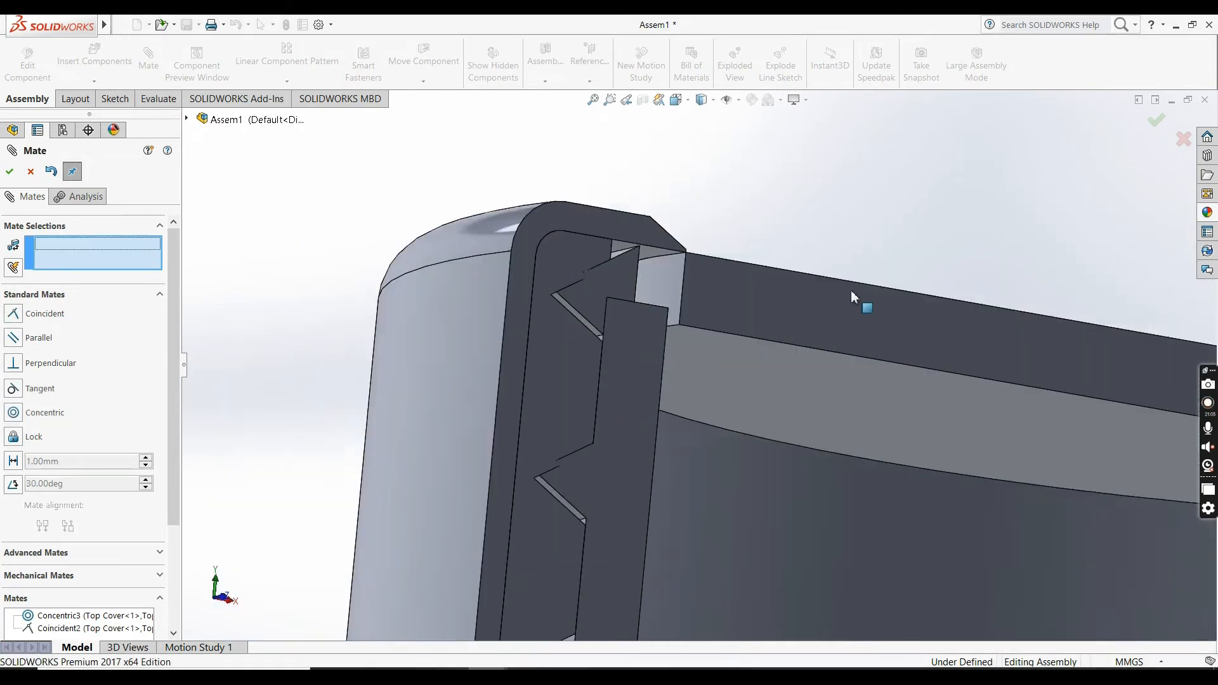
scroll(918, 424, down, 3)
scroll(915, 424, up, 4)
scroll(984, 416, down, 3)
middle_drag(744, 365, 751, 331)
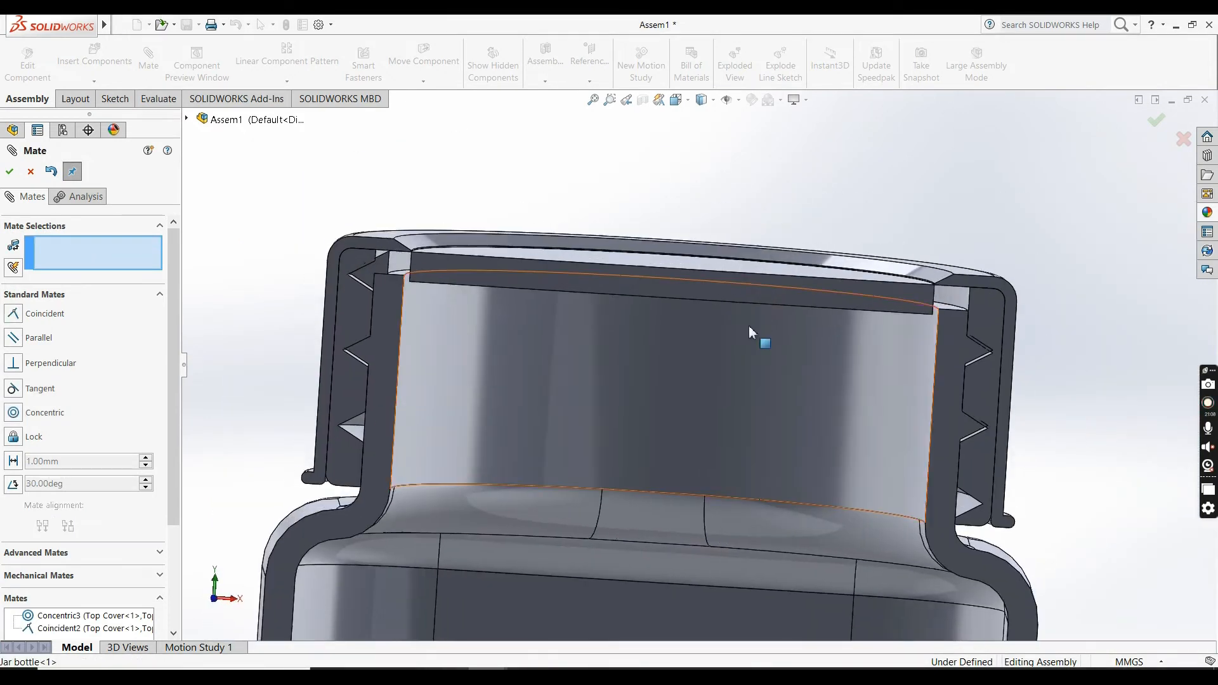
click(31, 173)
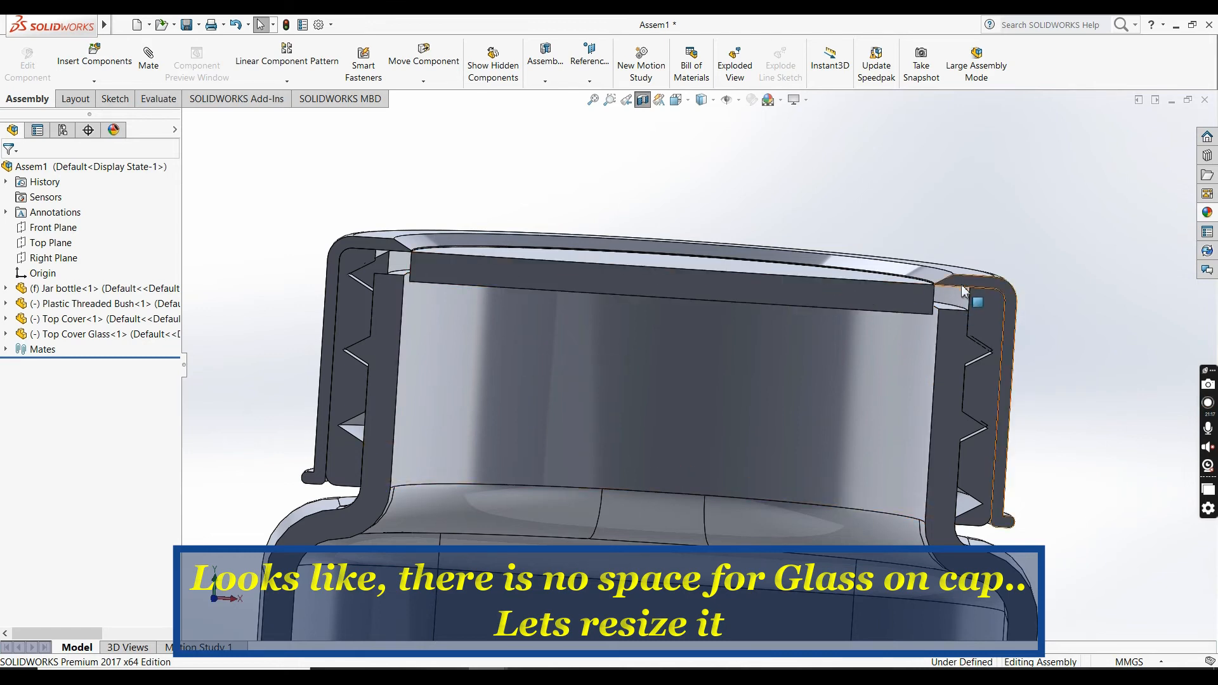
- Open the Top Cover Glass part, set its circle's diameter to 47 mm and return to the assembly
click(895, 291)
click(927, 232)
click(843, 274)
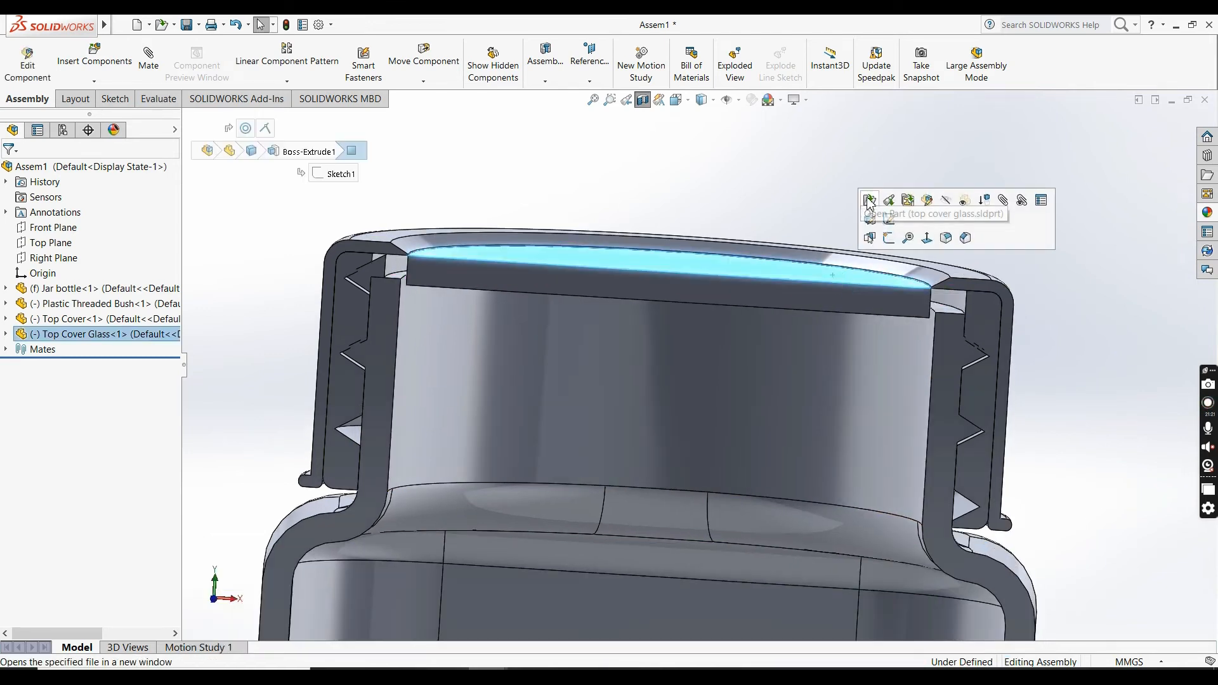
click(869, 201)
right_click(93, 304)
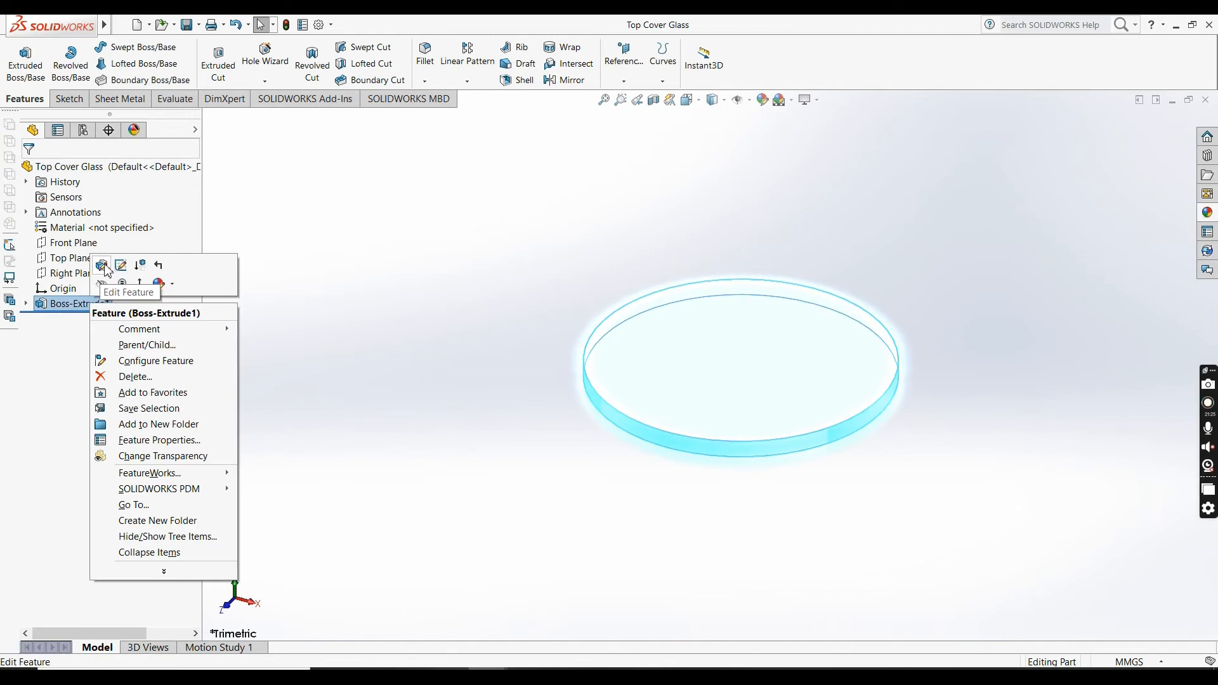
click(120, 266)
click(531, 325)
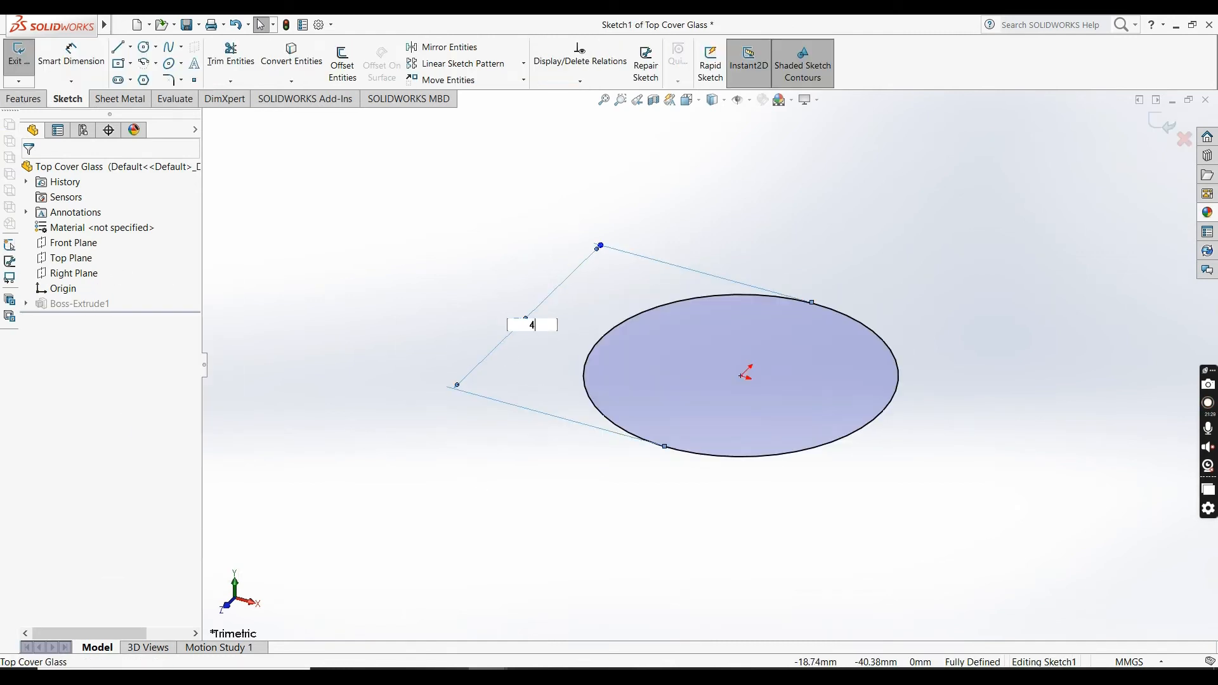
text(47)
key(Return)
click(1163, 123)
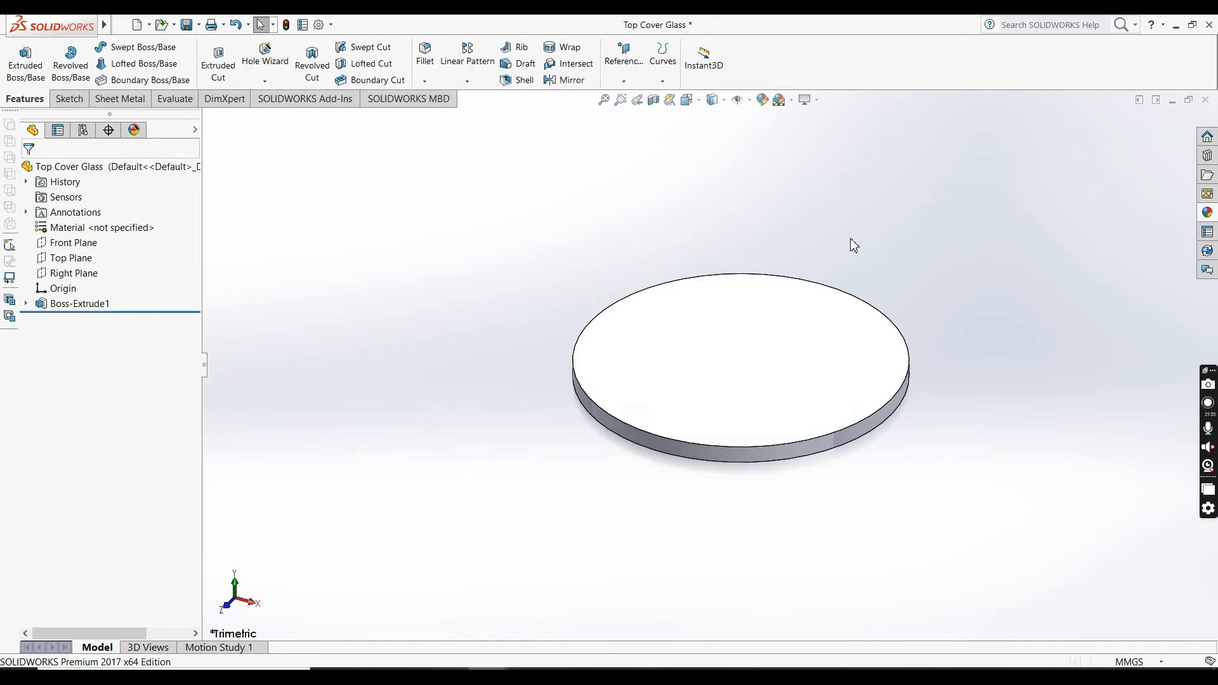
click(1171, 101)
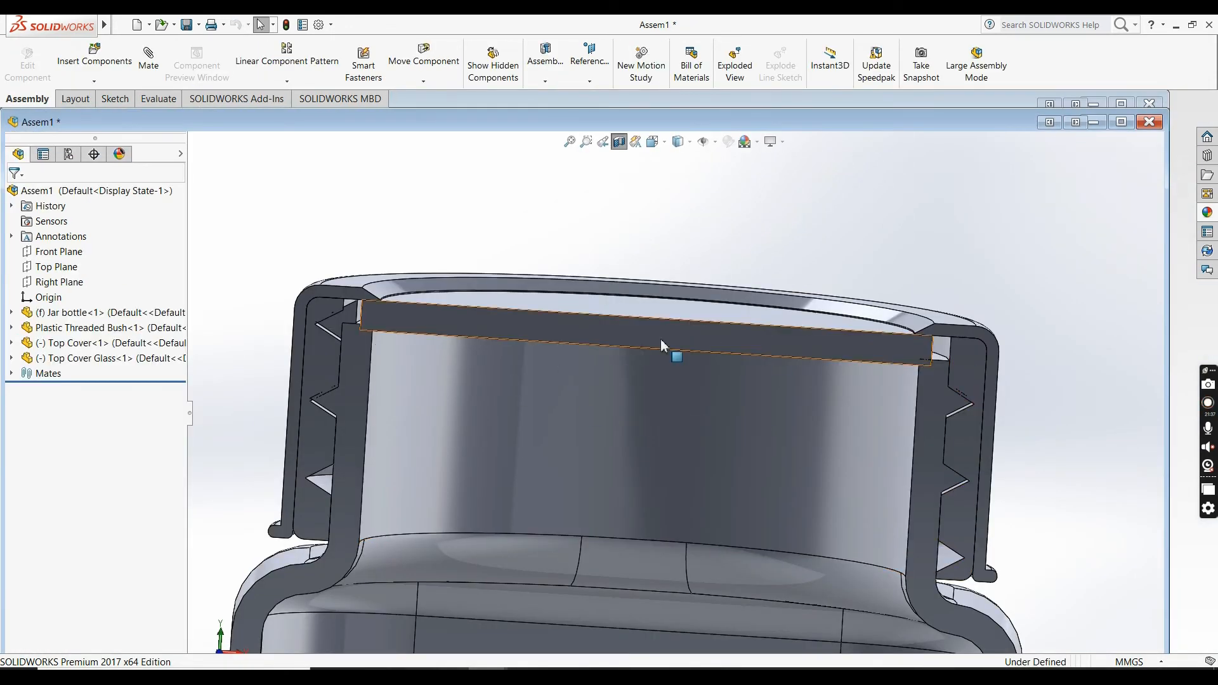
- Reopen the Top Cover Glass part from the assembly and set its circle's diameter to 48 mm
click(637, 303)
right_click(628, 154)
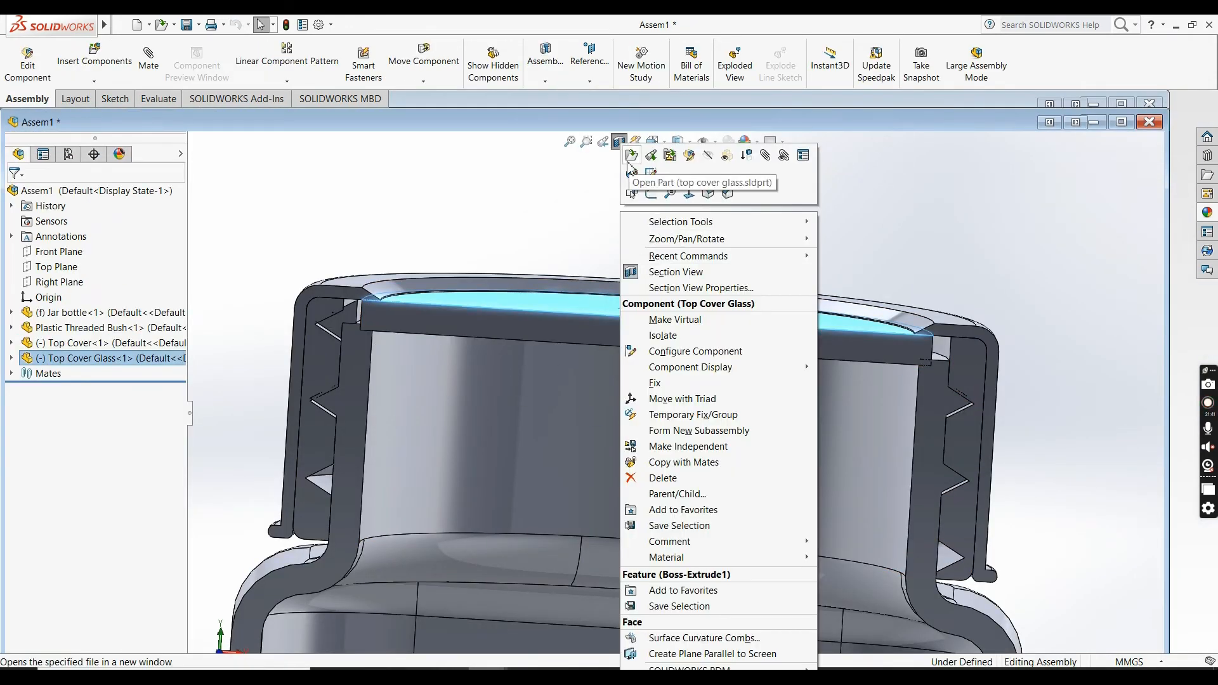
click(637, 152)
click(227, 641)
right_click(86, 303)
click(116, 267)
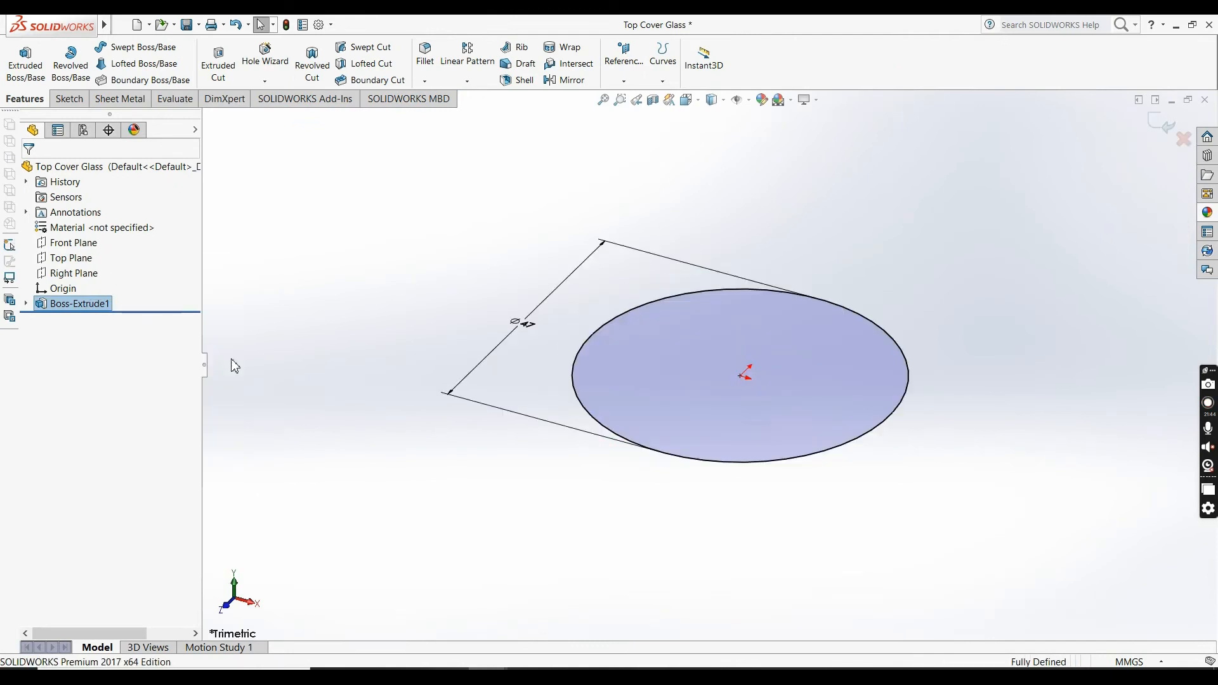
click(528, 326)
text(48)
key(Return)
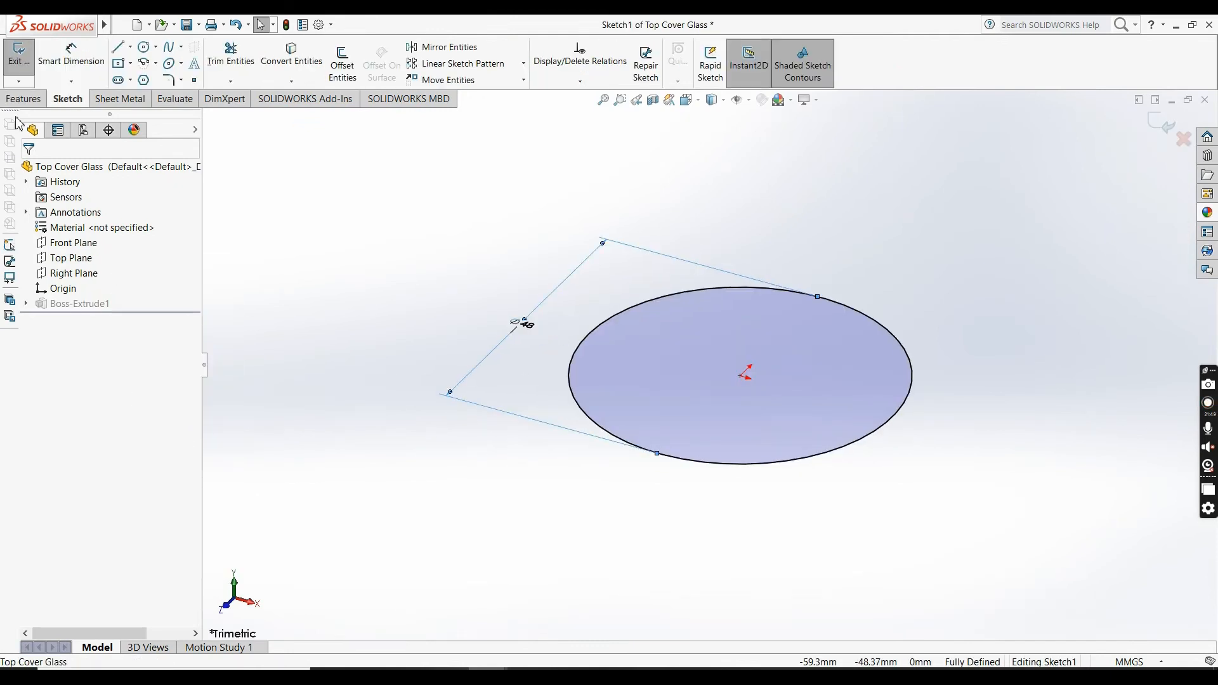
click(19, 54)
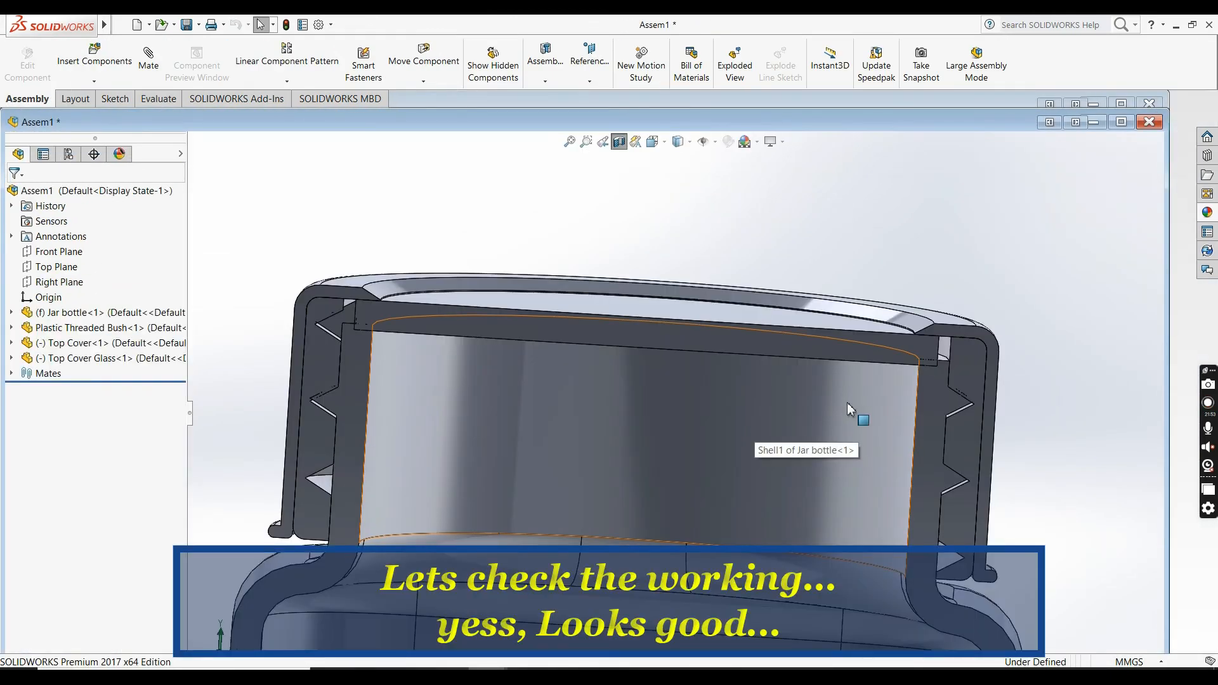
- Move the top cover on the jar neck to check its screw motion together with the glass
drag(763, 321, 782, 333)
drag(802, 332, 923, 330)
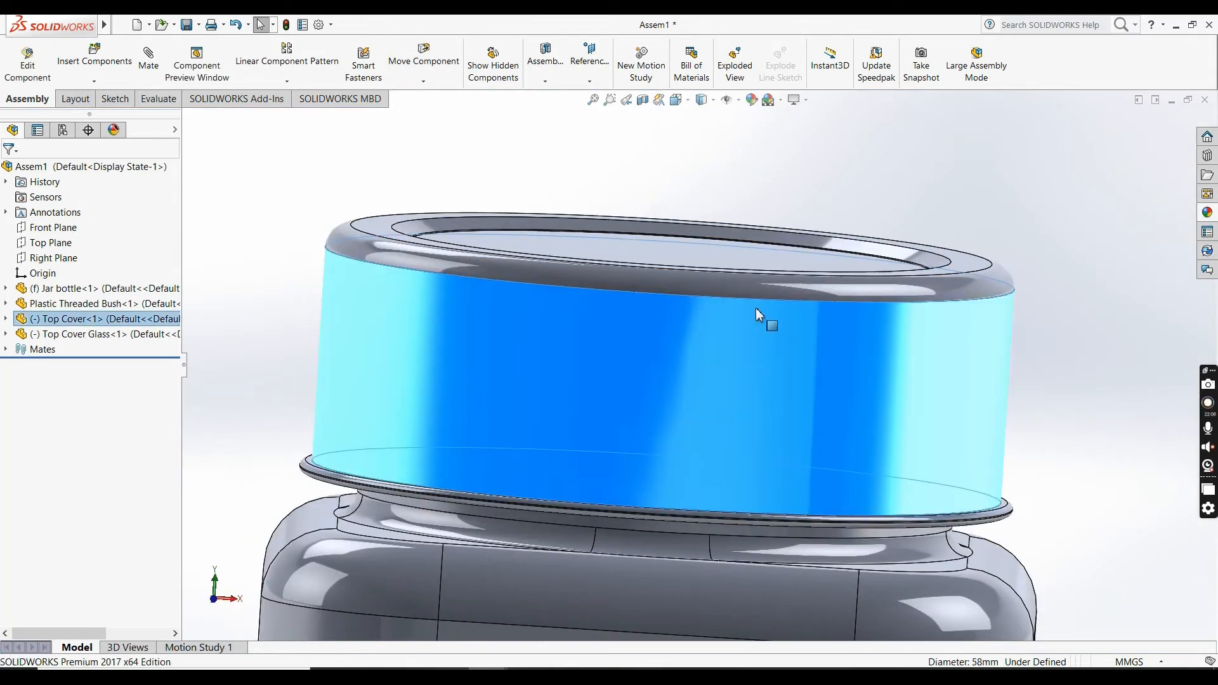
drag(756, 309, 791, 343)
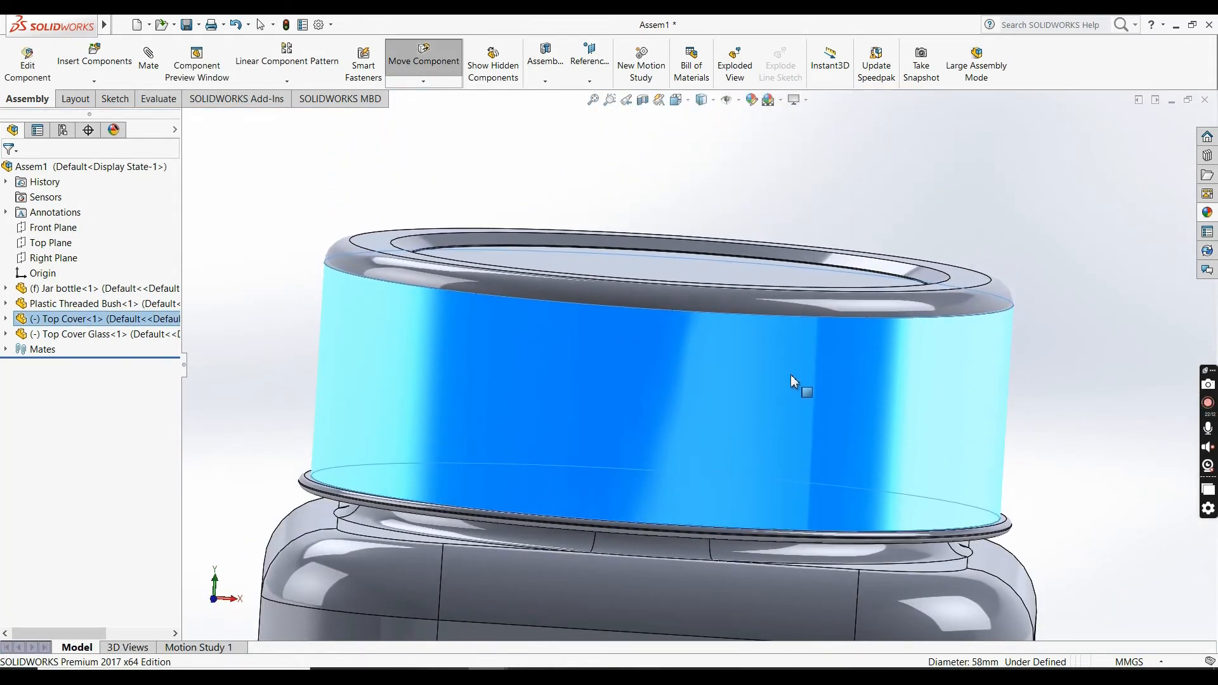
click(1047, 411)
- Apply the clear thick glass appearance to the Top Cover Glass at part document level
scroll(1046, 410, up, 6)
middle_drag(850, 457, 757, 442)
scroll(824, 481, up, 3)
scroll(800, 482, up, 1)
click(682, 102)
click(748, 138)
mouse_move(717, 280)
mouse_down()
mouse_move(731, 238)
mouse_move(731, 287)
mouse_up()
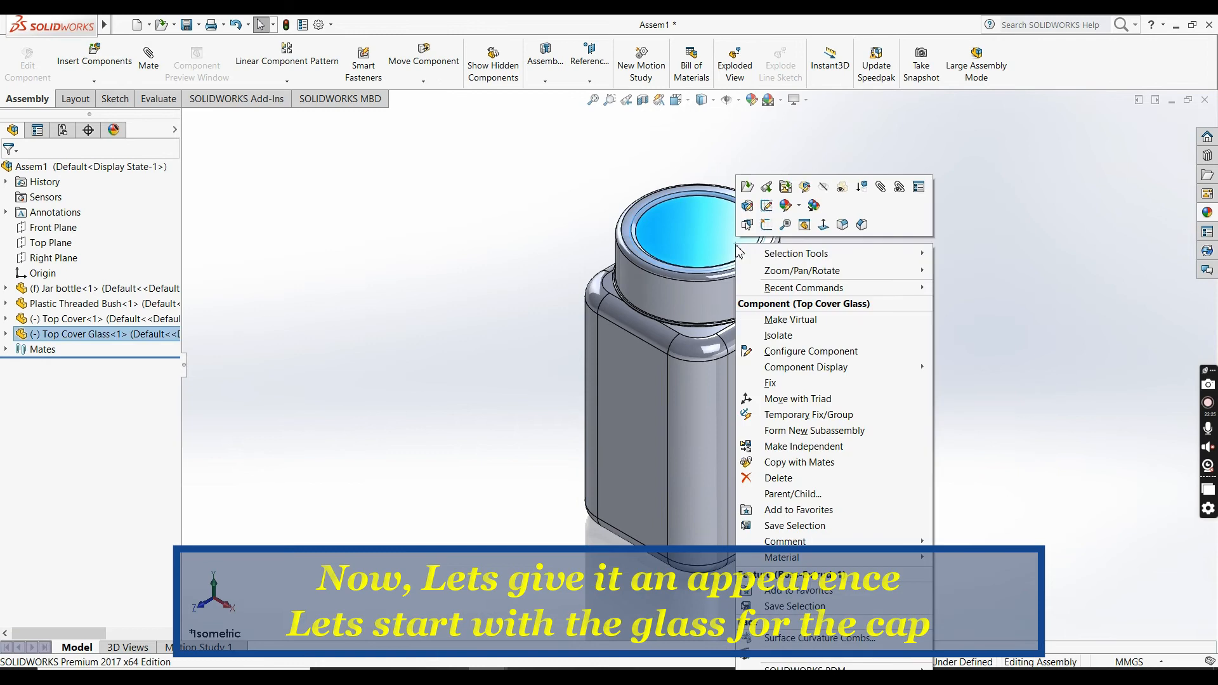
right_click(735, 244)
click(798, 207)
click(819, 299)
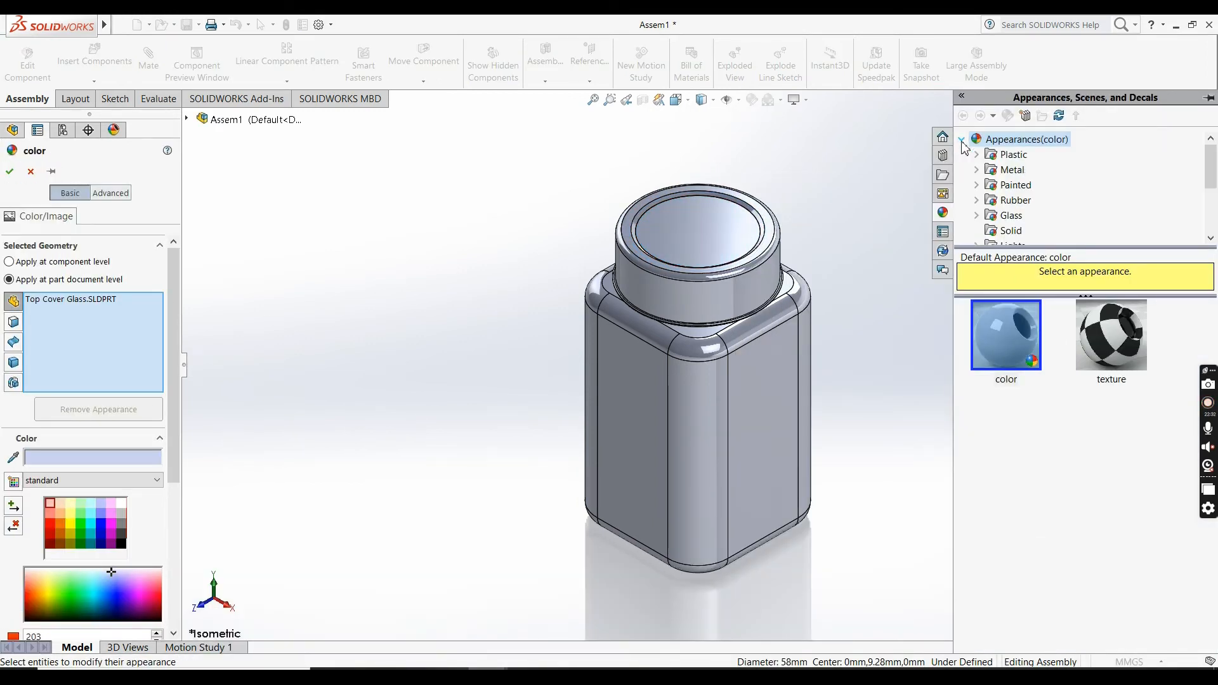
click(1011, 230)
click(990, 219)
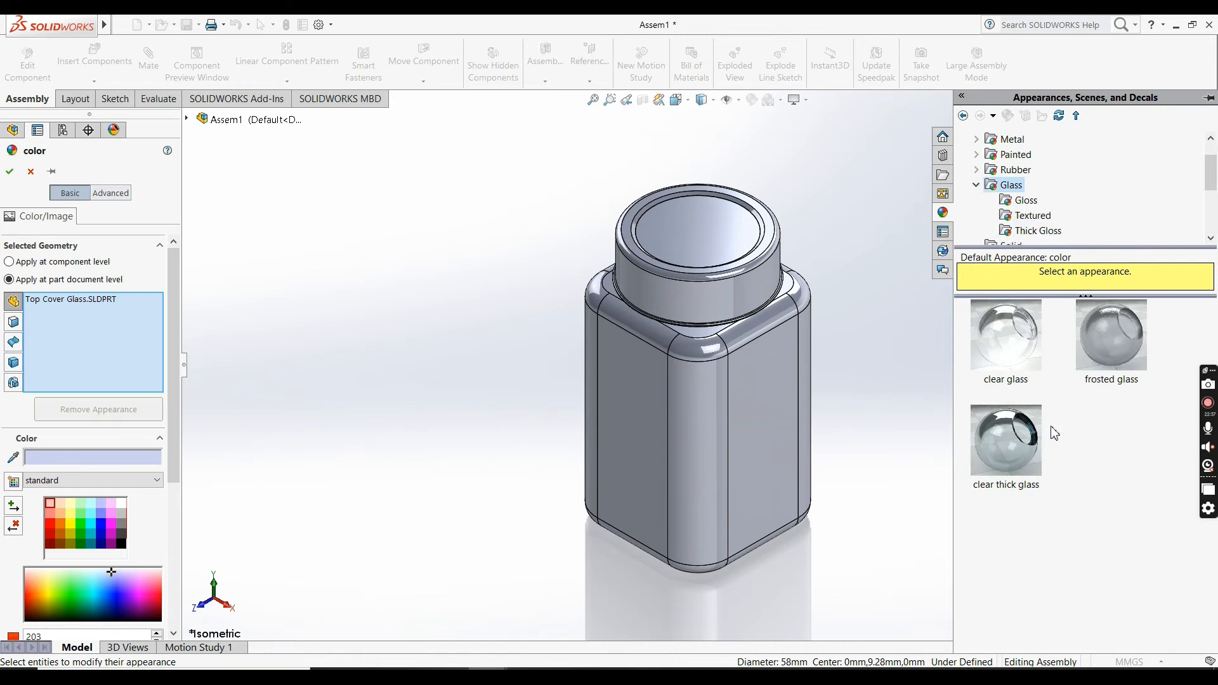
click(1037, 231)
click(1006, 335)
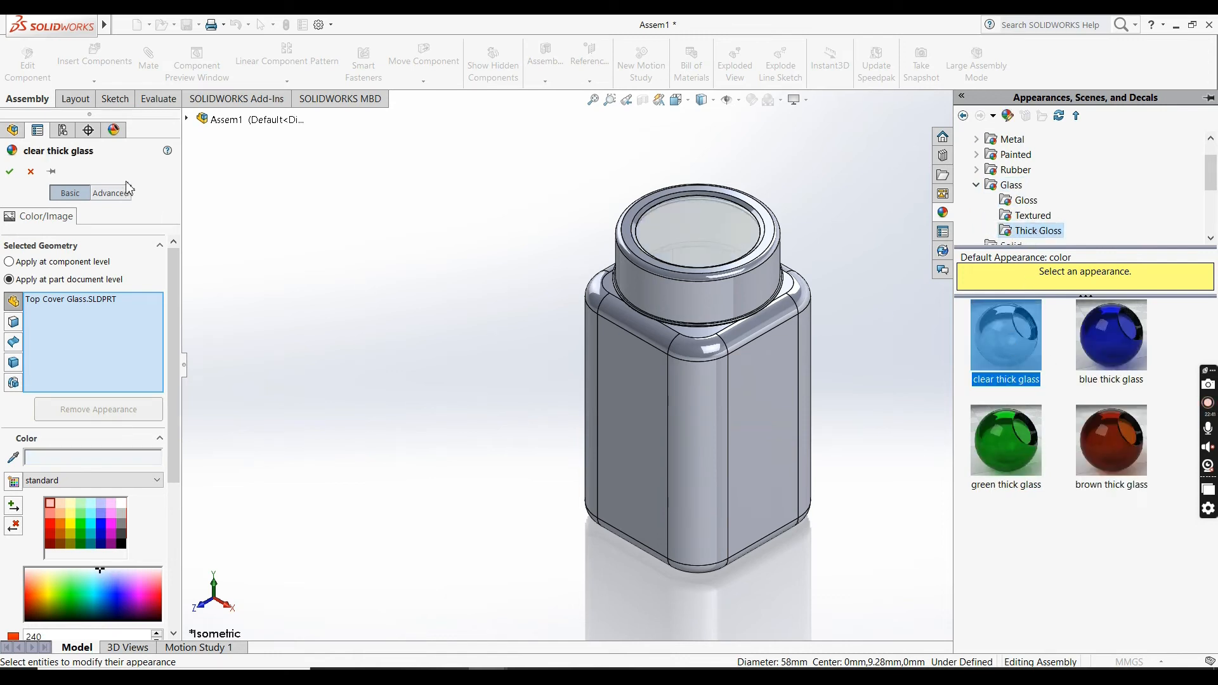
click(11, 171)
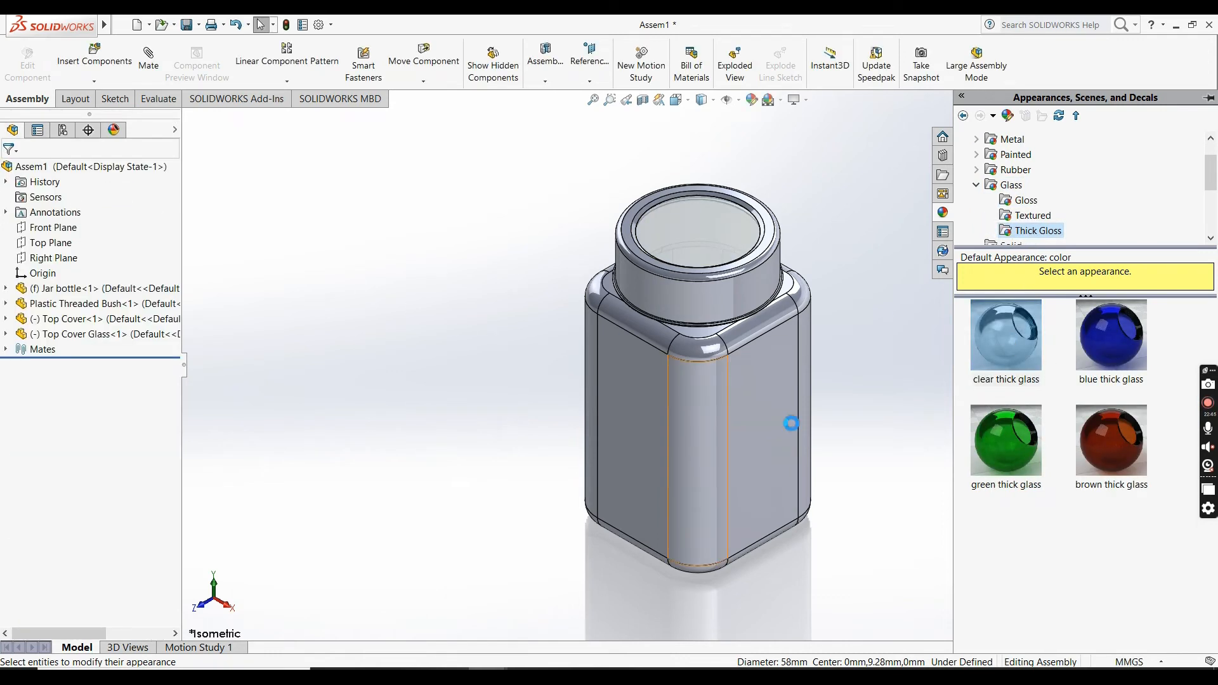
- Apply the polished steel appearance to the Top Cover at part document level
click(734, 300)
click(821, 238)
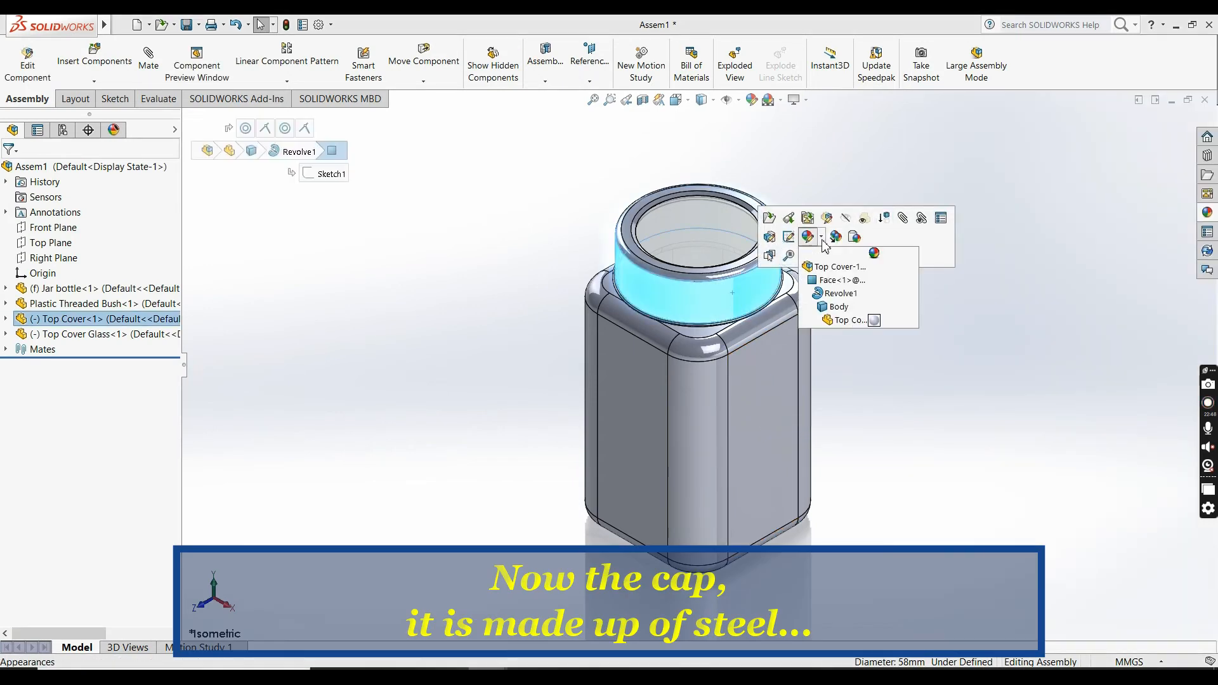
click(842, 322)
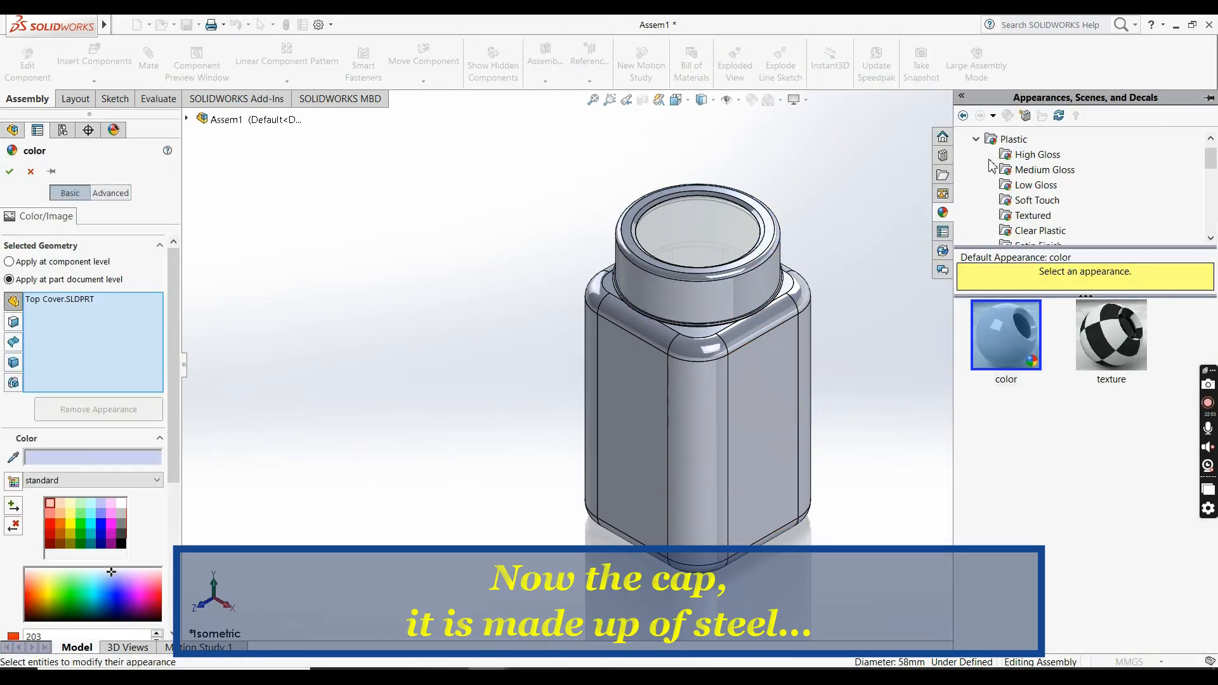
click(976, 139)
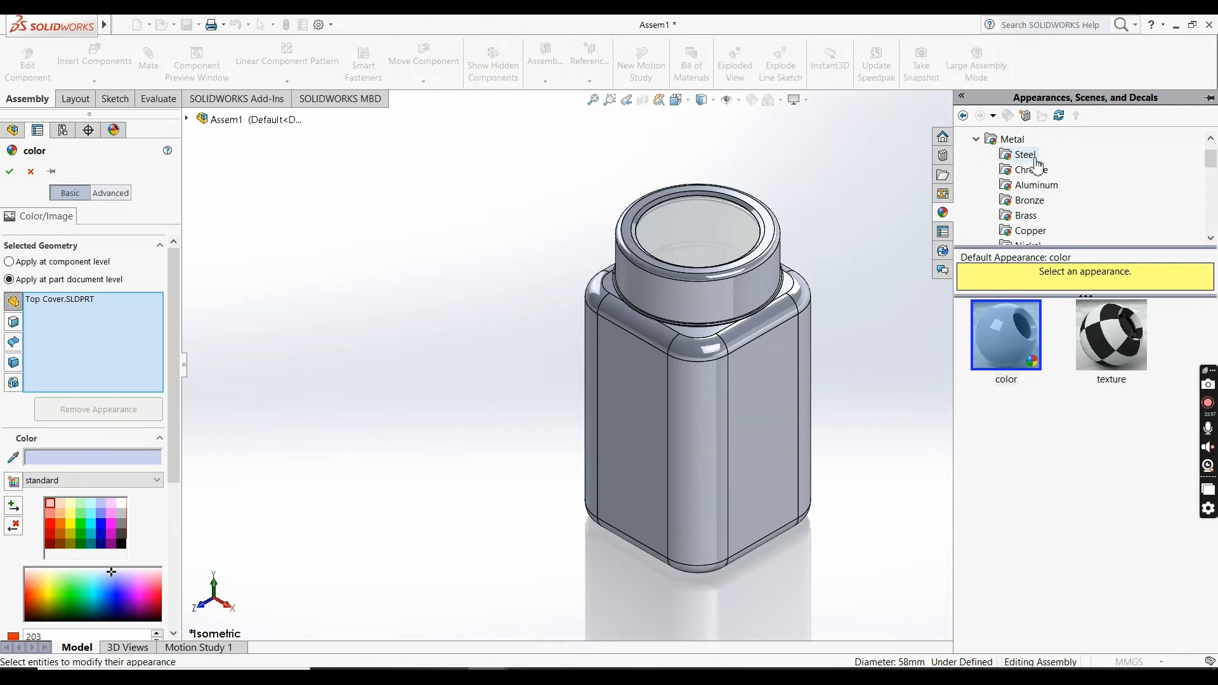
click(1034, 157)
click(1005, 334)
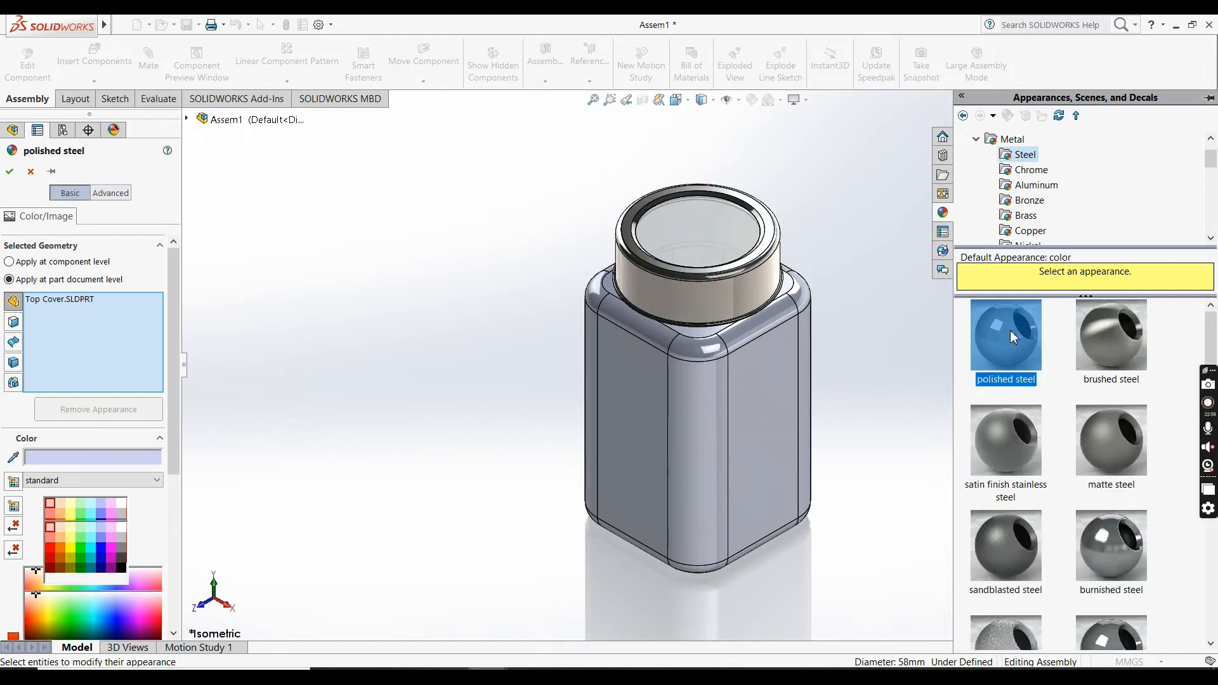
click(10, 171)
- Section the assembly and turn the top cover partly off the neck to expose the threaded bush
scroll(752, 304, down, 3)
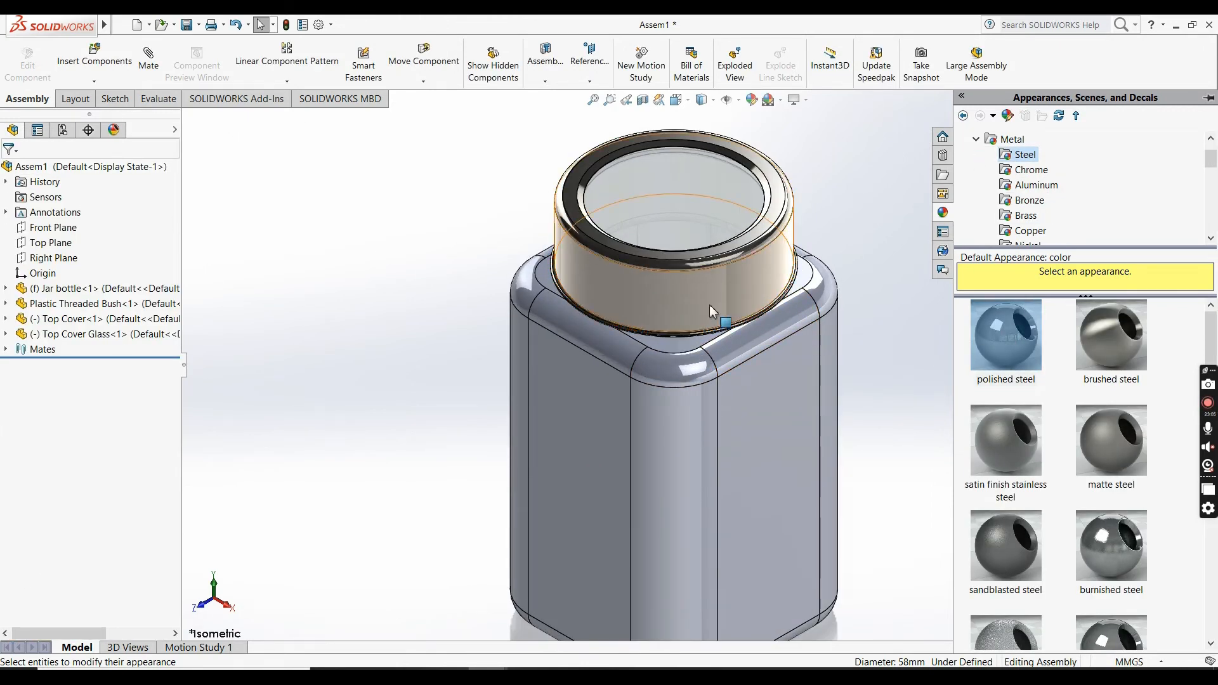
right_click(709, 305)
click(1041, 342)
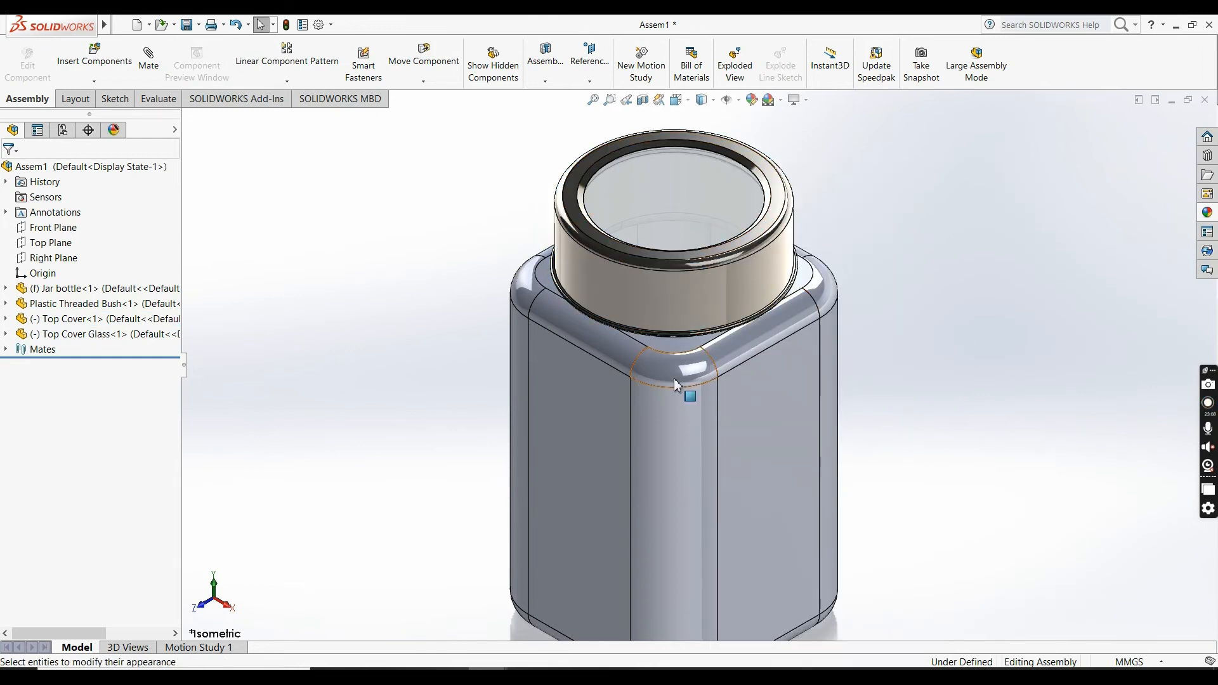
click(644, 100)
click(11, 173)
scroll(587, 162, down, 5)
middle_drag(652, 210, 713, 198)
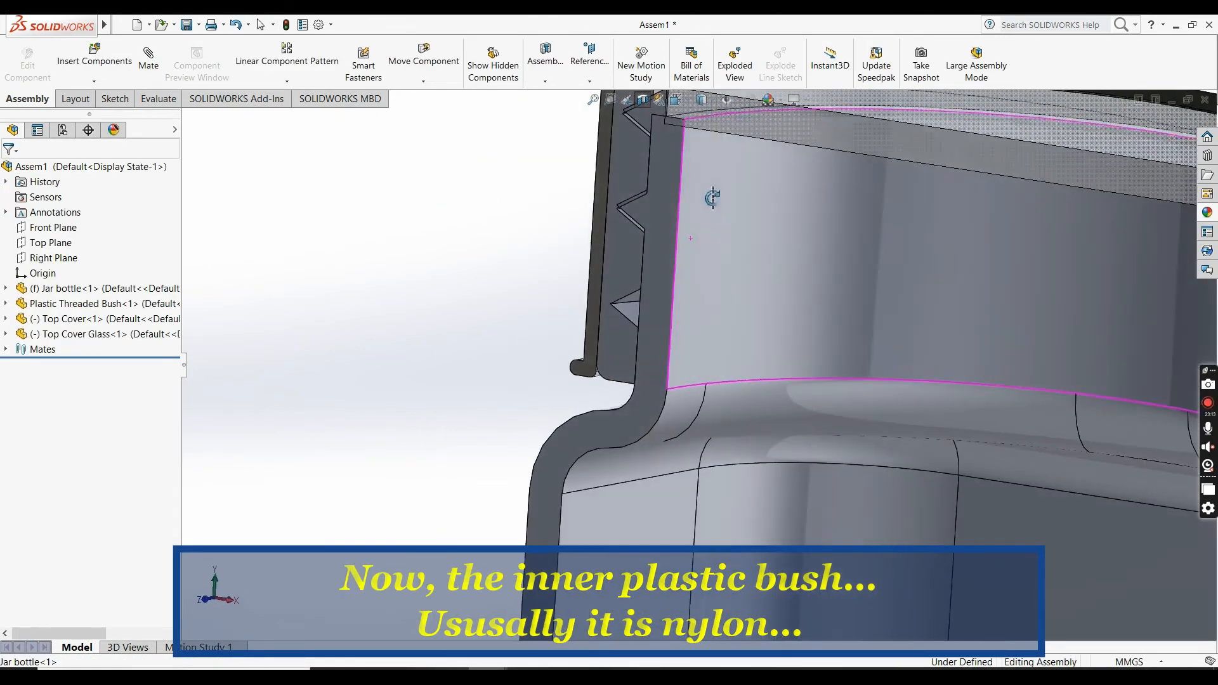
scroll(713, 198, up, 3)
drag(1093, 260, 984, 284)
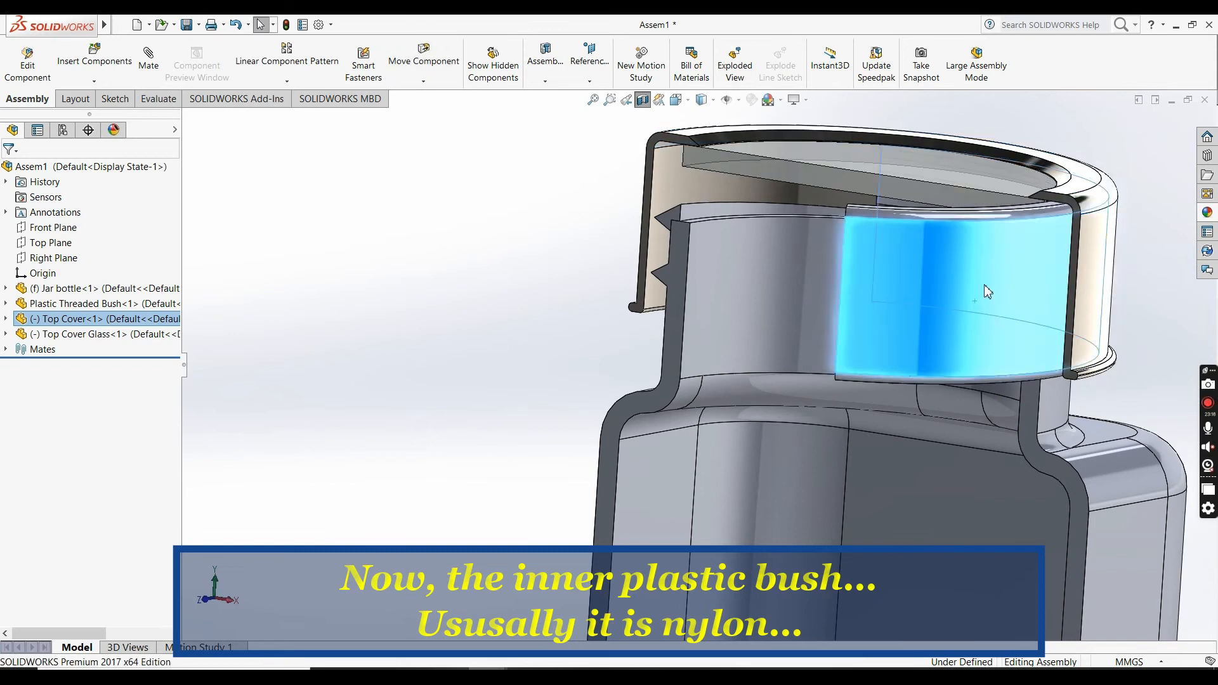
right_click(982, 285)
click(967, 256)
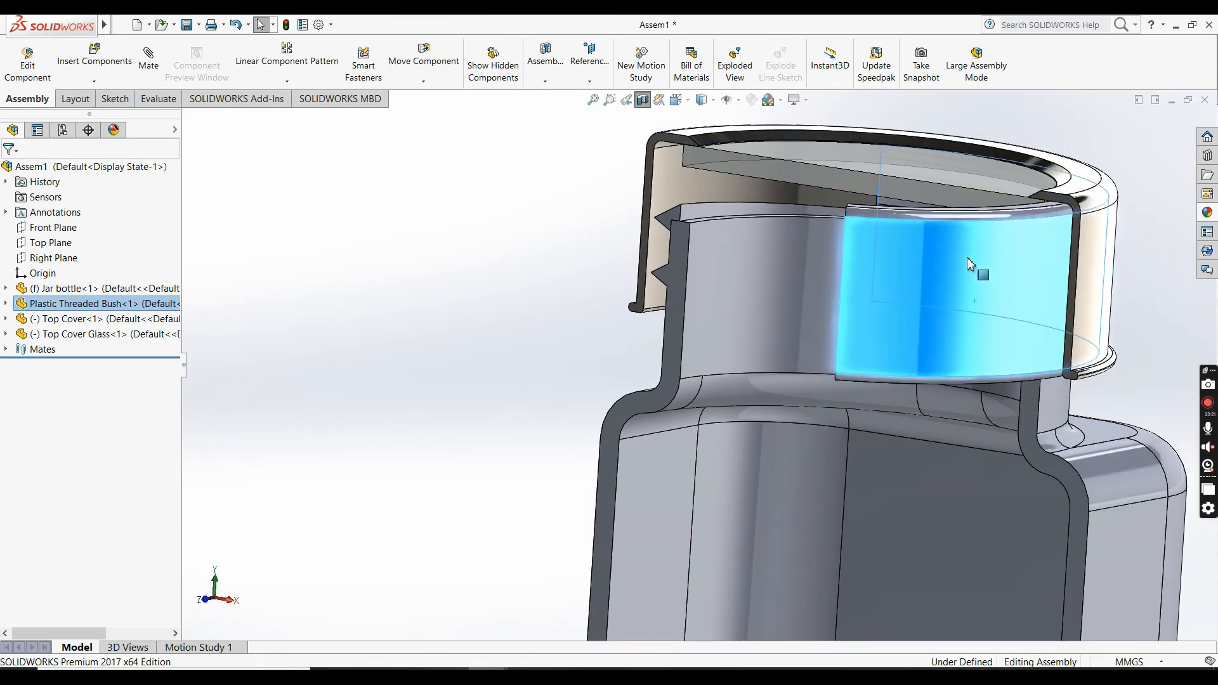
right_click(966, 296)
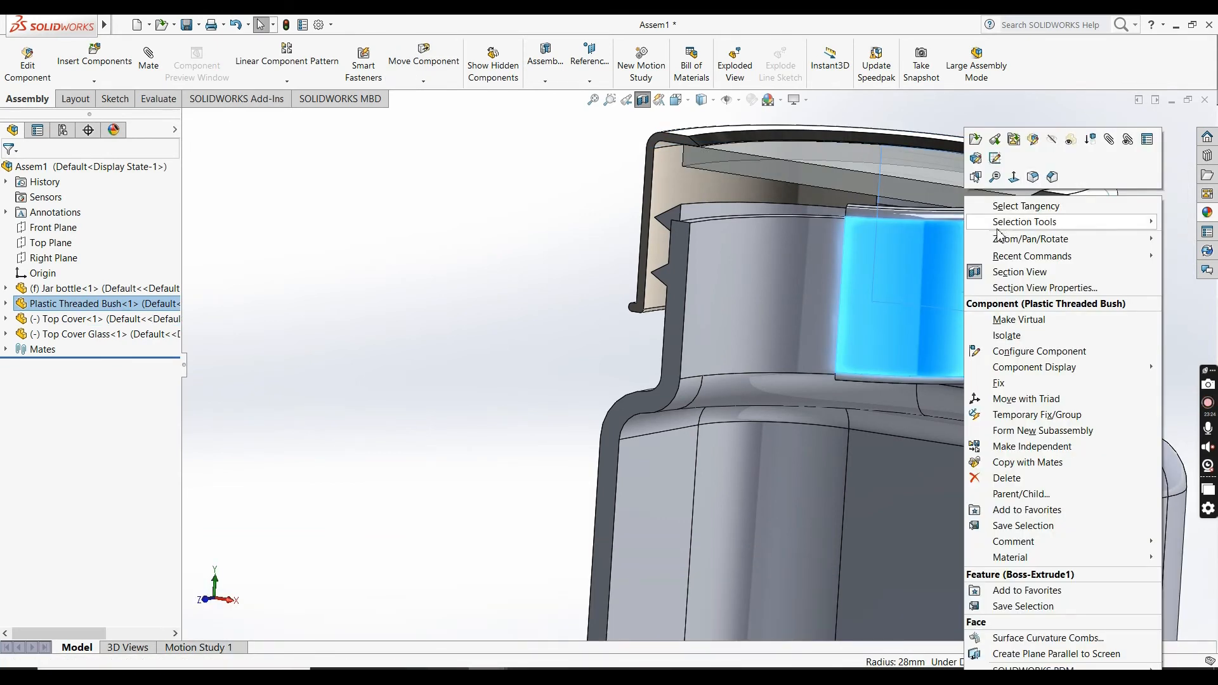
click(929, 306)
scroll(930, 307, up, 3)
middle_drag(930, 307, 968, 347)
click(969, 347)
scroll(931, 309, down, 4)
right_click(839, 294)
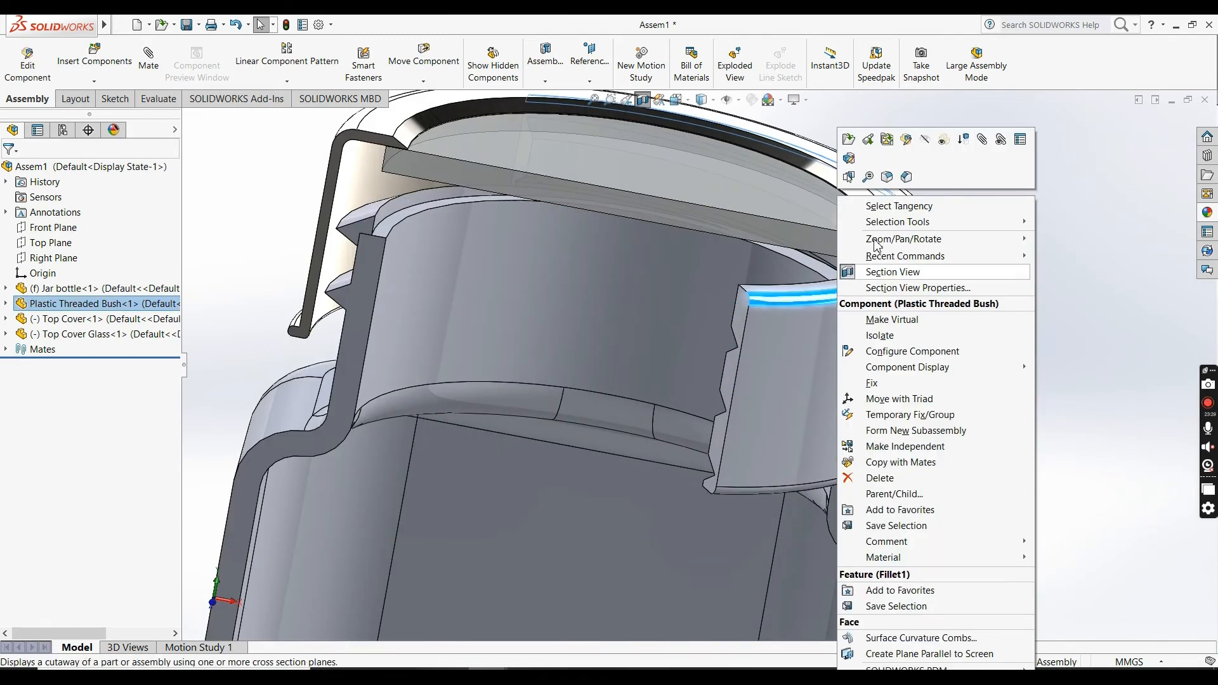
click(421, 293)
right_click(107, 305)
click(596, 123)
- Turn off the section view and apply the white soft touch plastic appearance to the Plastic Threaded Bush at part document level
click(643, 100)
right_click(76, 303)
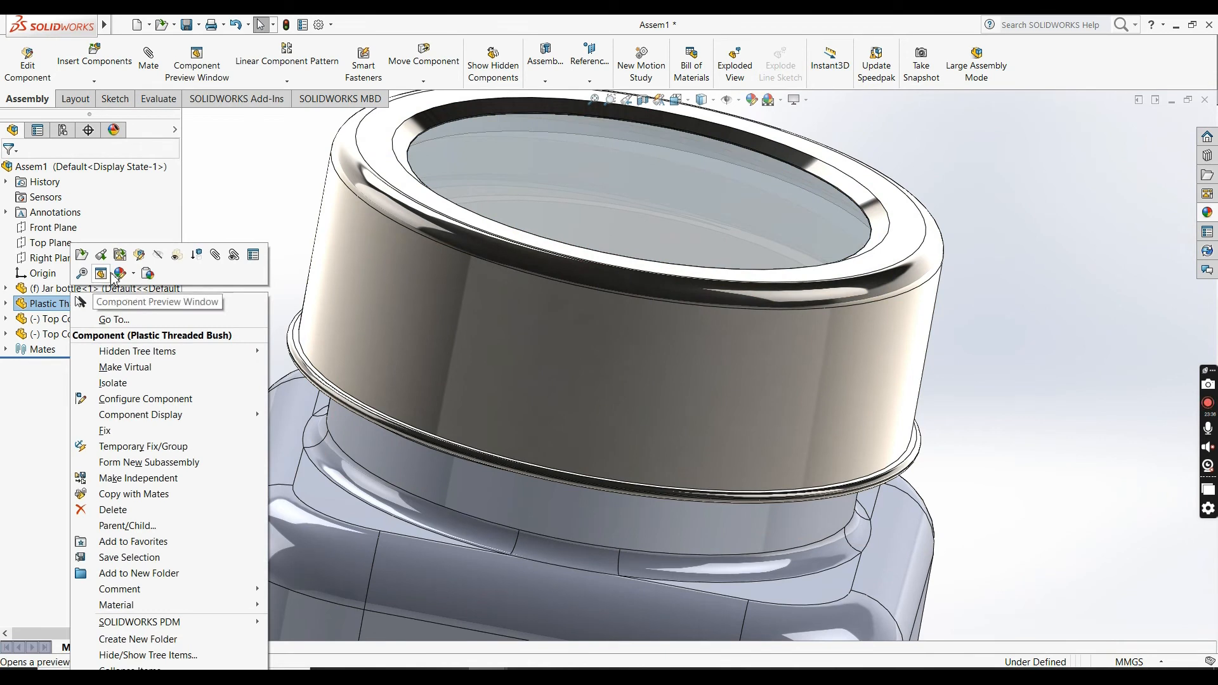
click(127, 274)
click(152, 316)
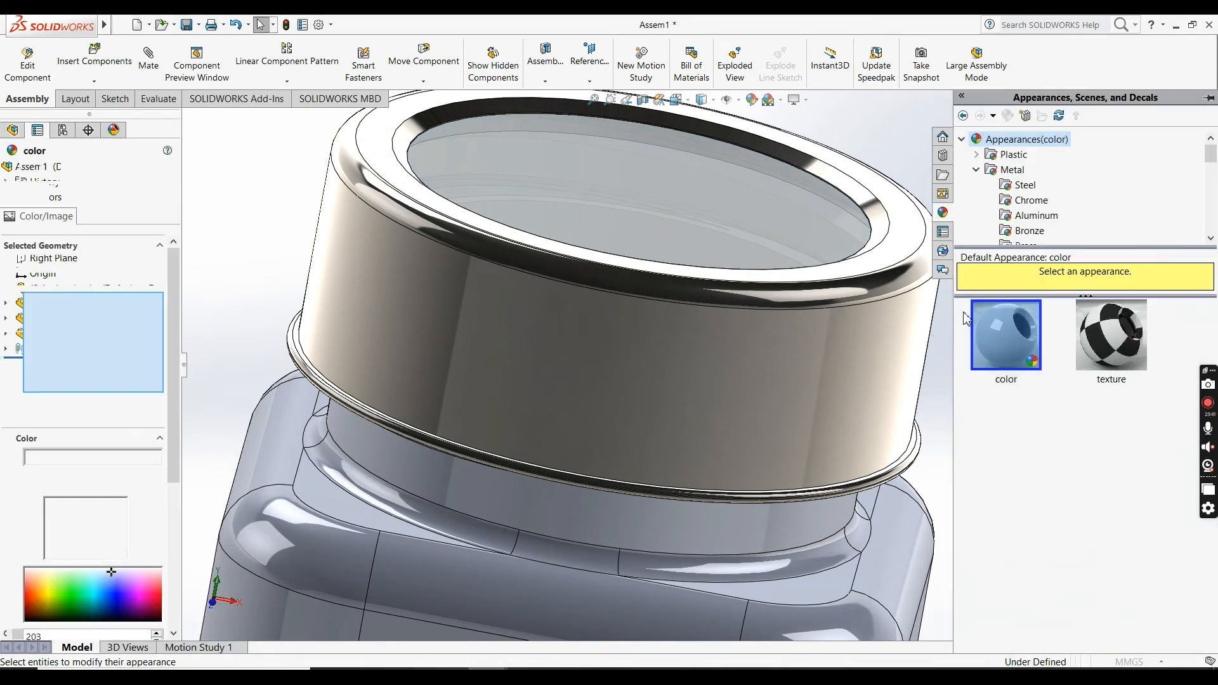
click(976, 154)
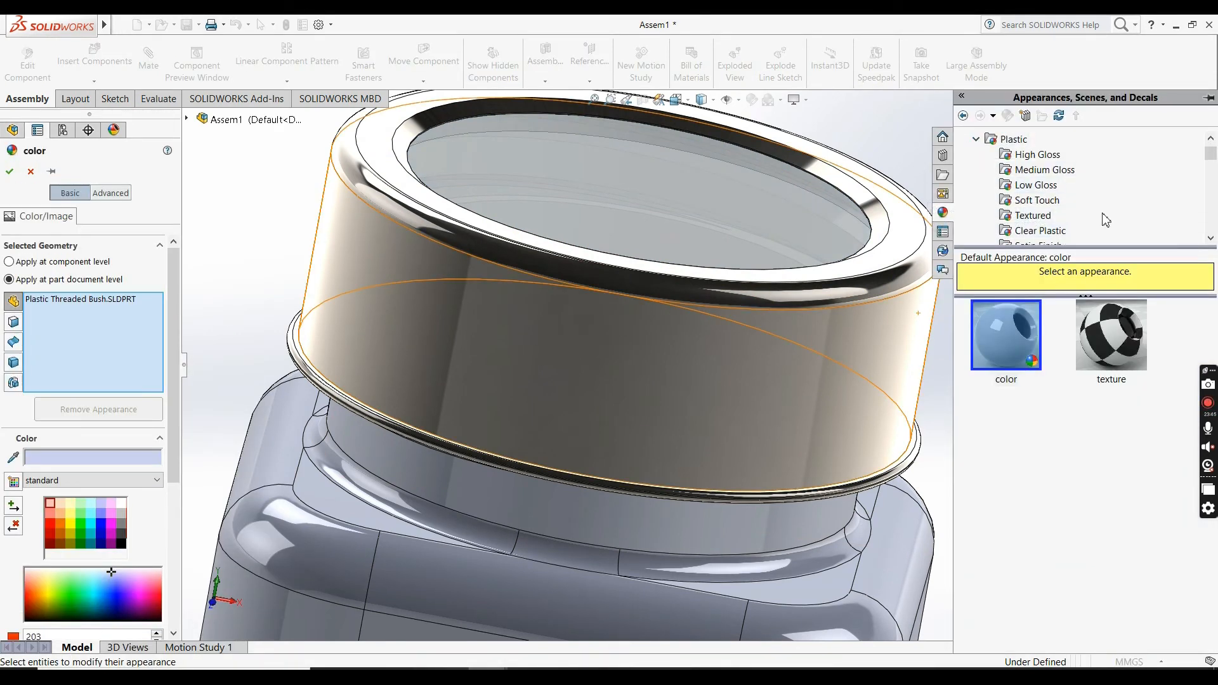
click(1047, 156)
click(1036, 184)
click(1015, 362)
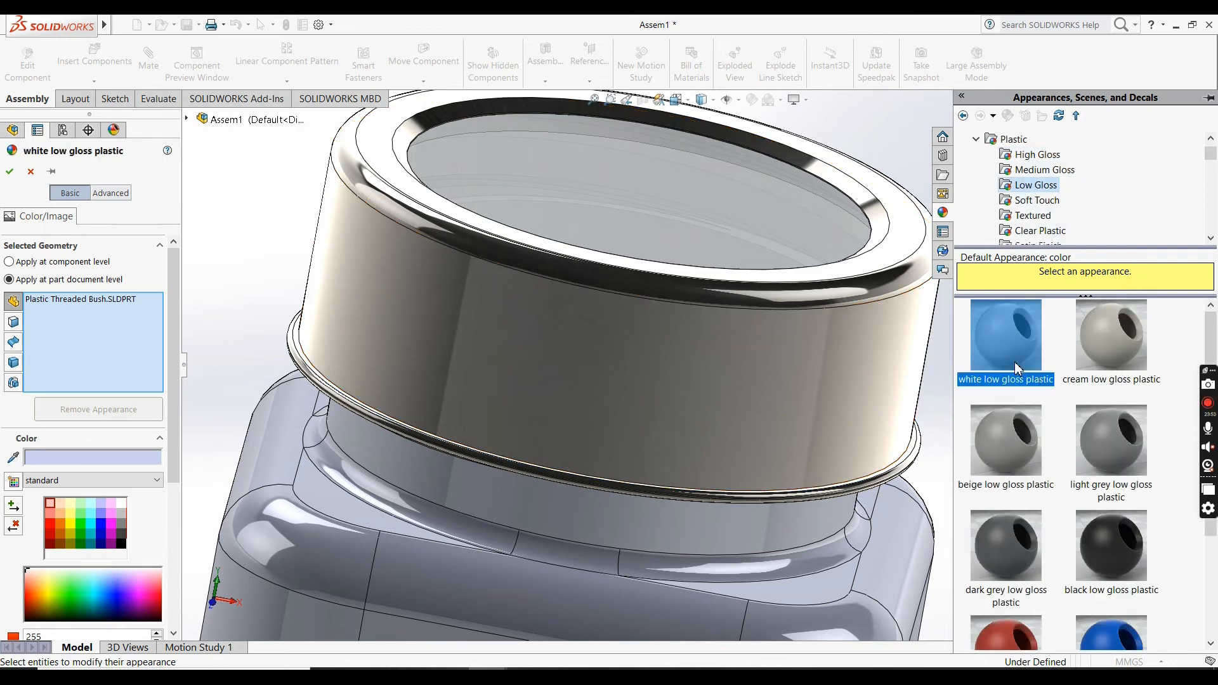
drag(1014, 362, 874, 200)
click(1031, 201)
click(1017, 312)
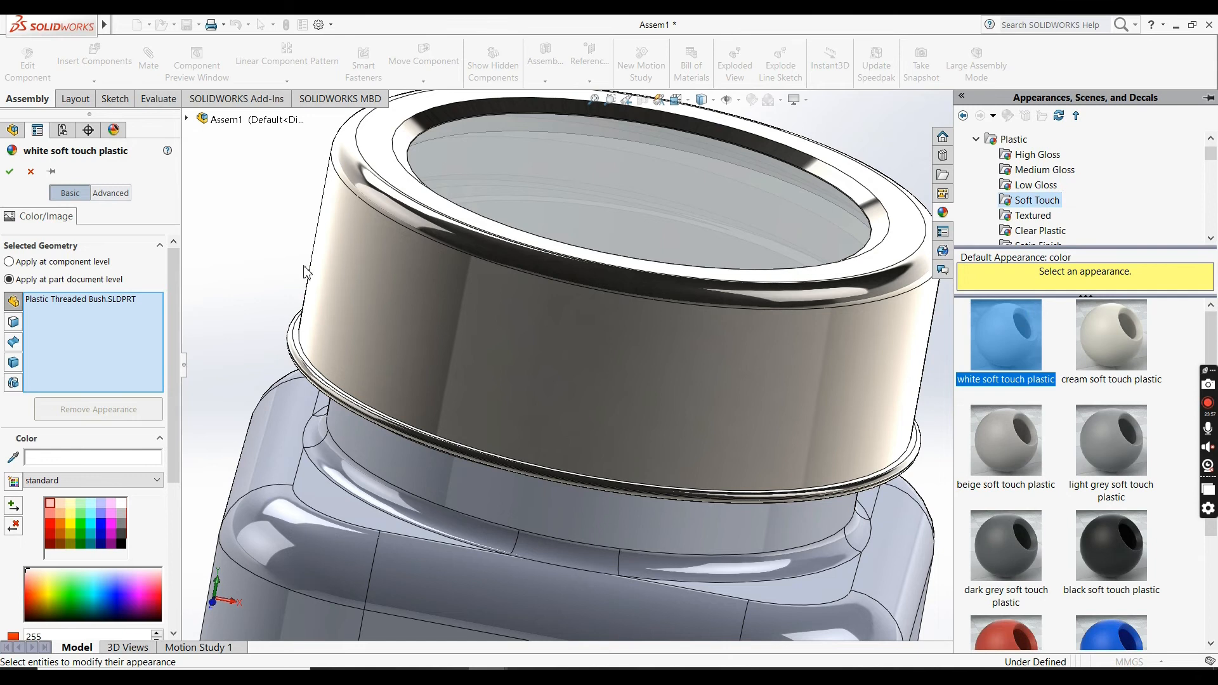
click(9, 173)
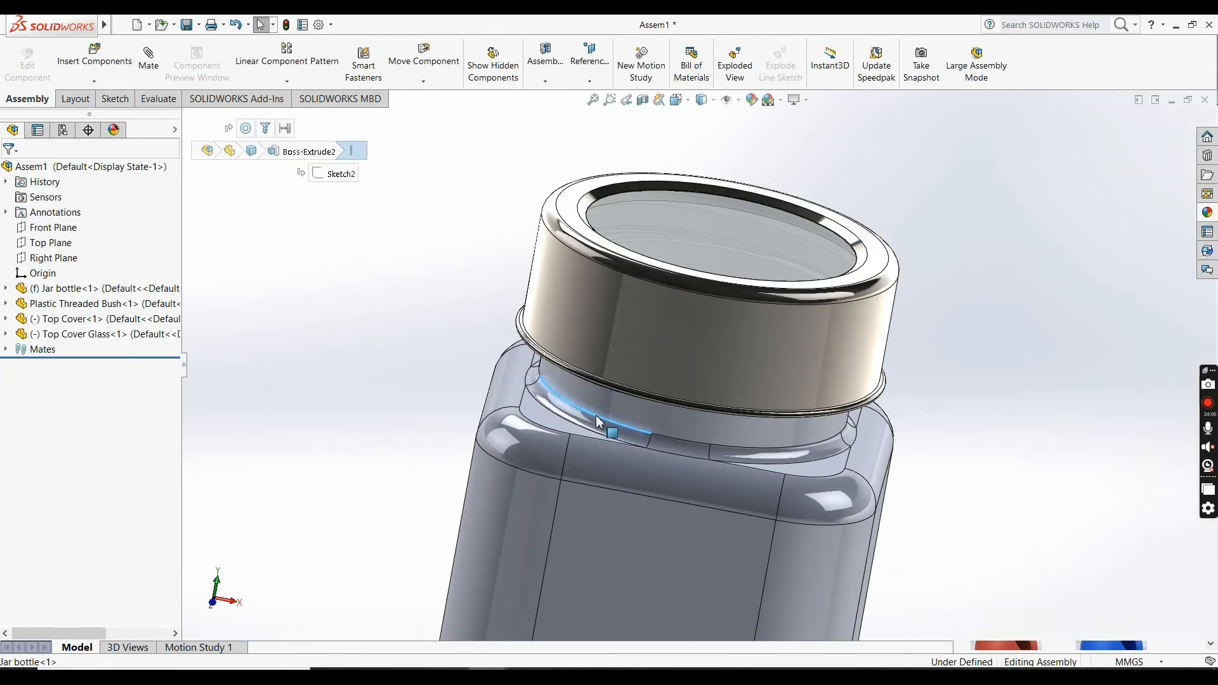
- Apply the clear glass appearance to the Jar bottle at part document level
click(613, 407)
right_click(613, 407)
click(666, 205)
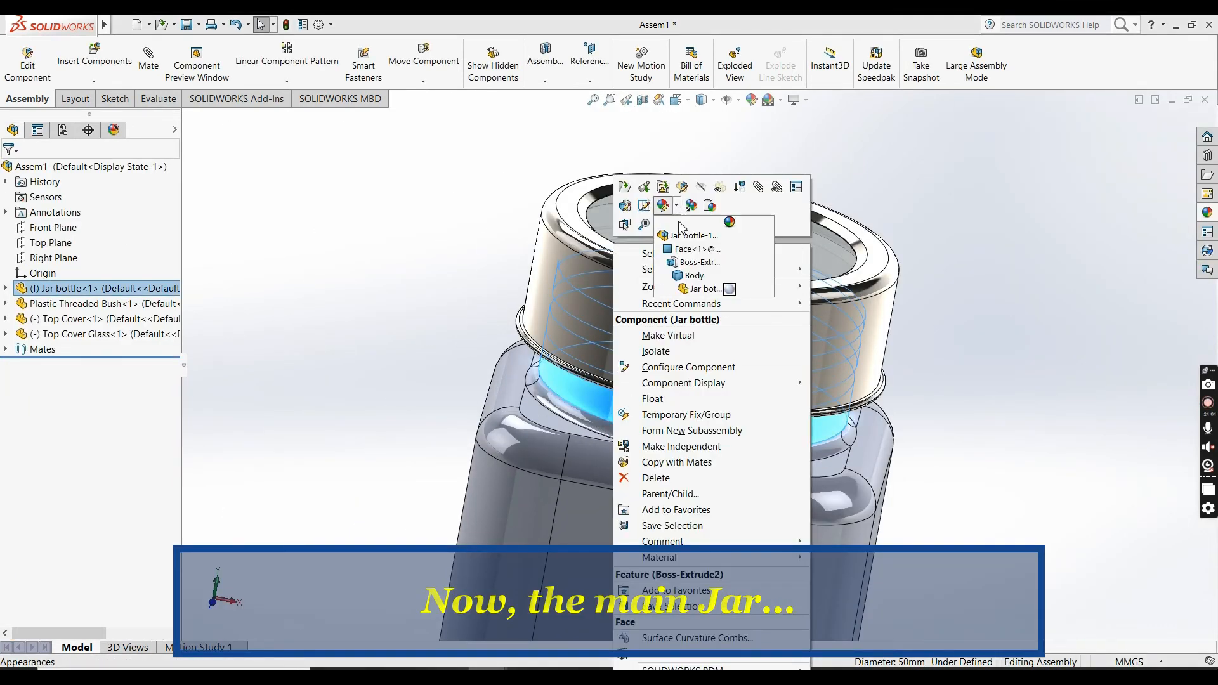
click(698, 289)
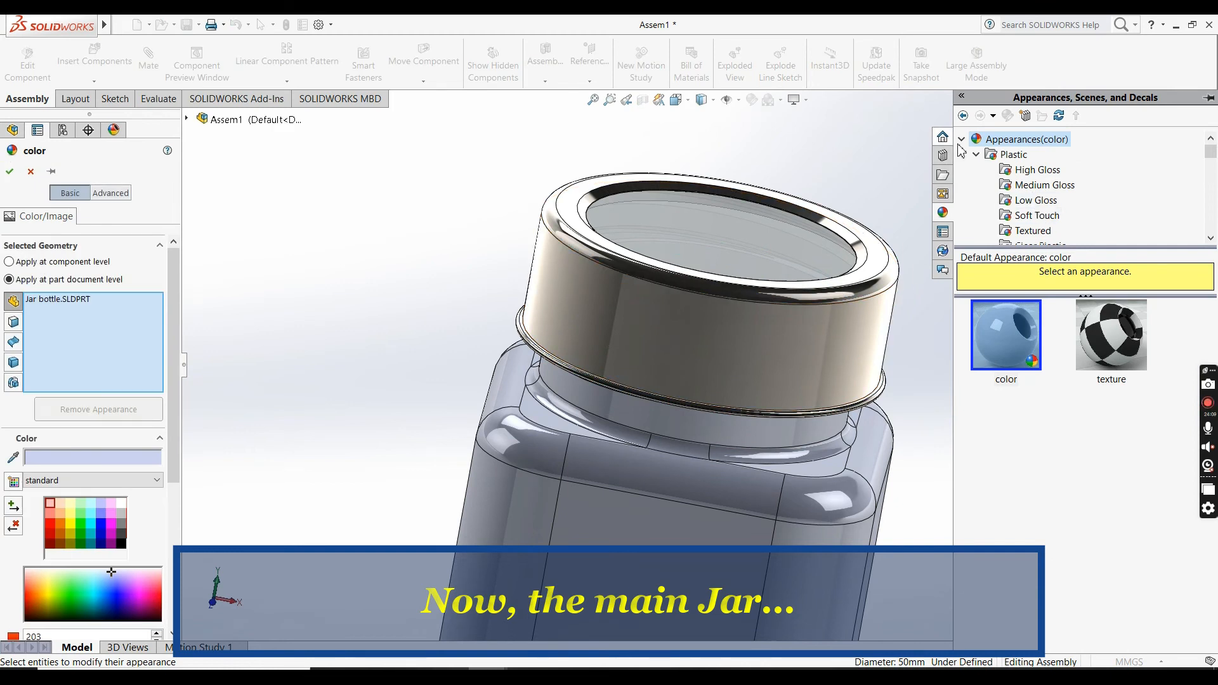
click(1027, 231)
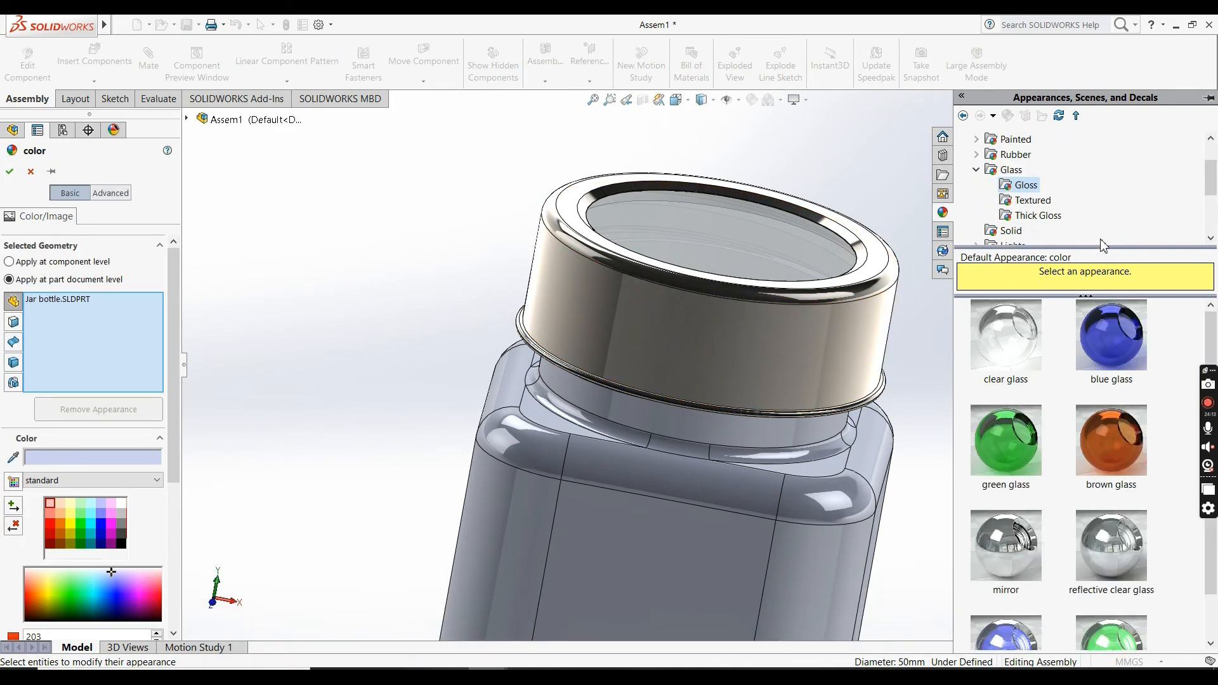
click(1043, 201)
click(1047, 216)
click(1006, 335)
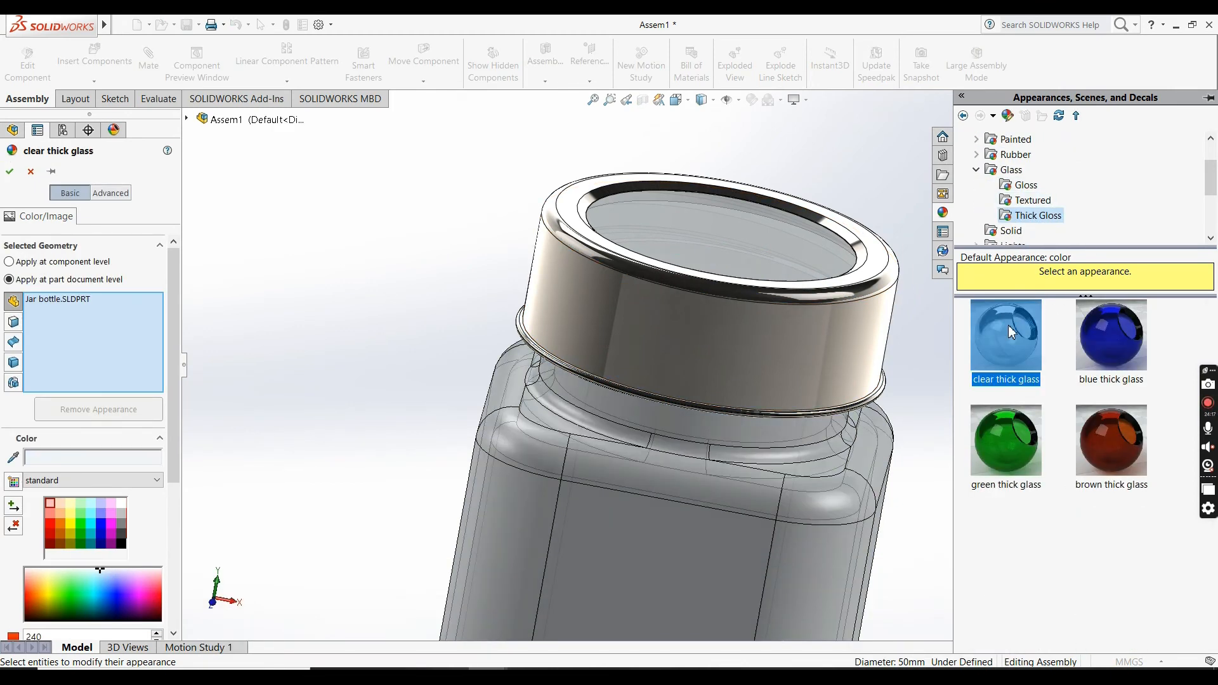
click(1025, 185)
click(1006, 335)
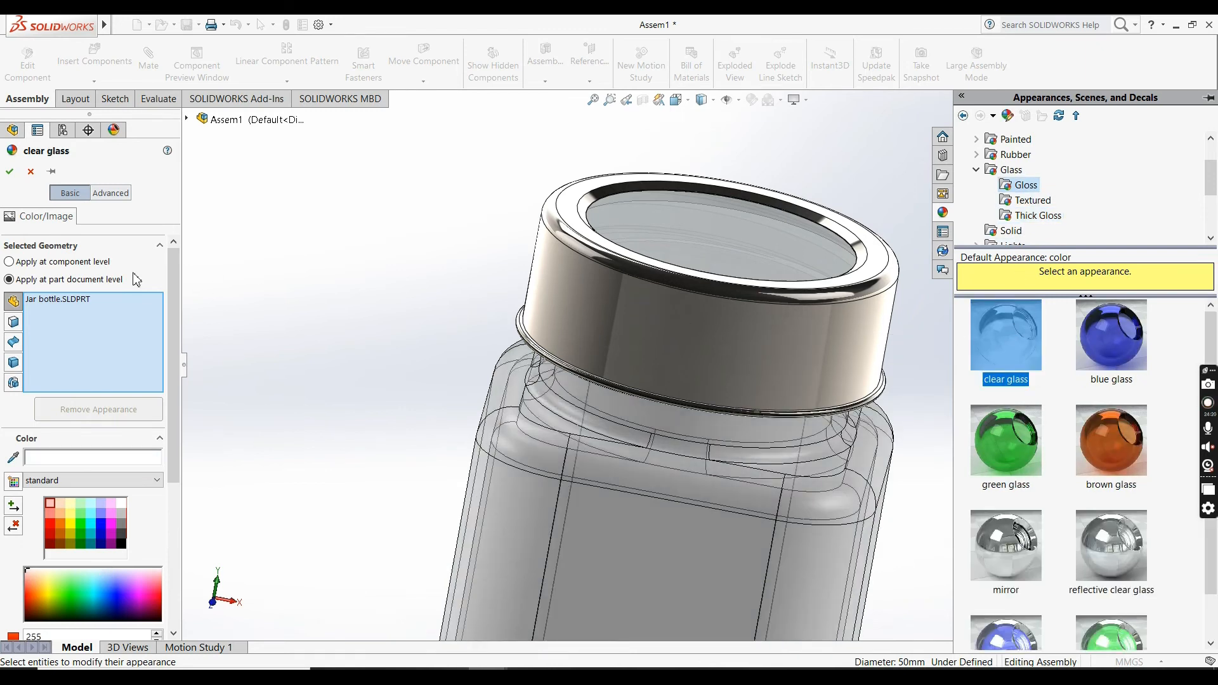
click(9, 172)
- Show the assembly in dimetric view and save it as "Pickal Jar" in the Pickal Jar folder
key(ctrl+1)
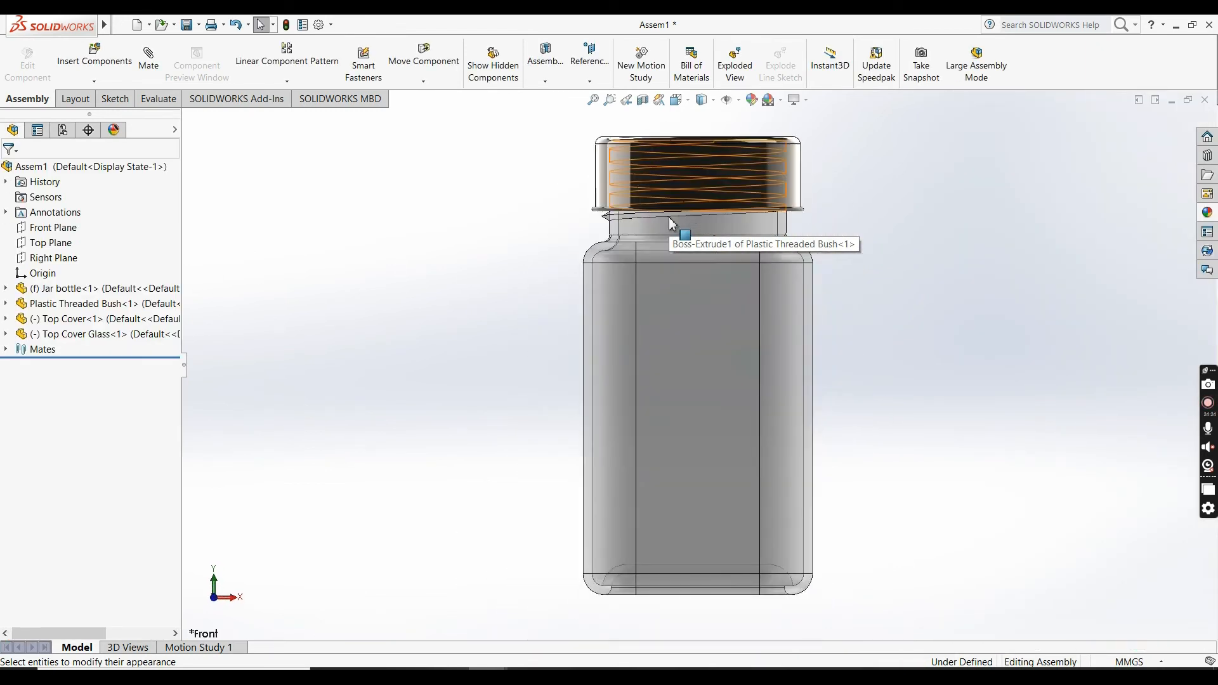
key(ctrl+7)
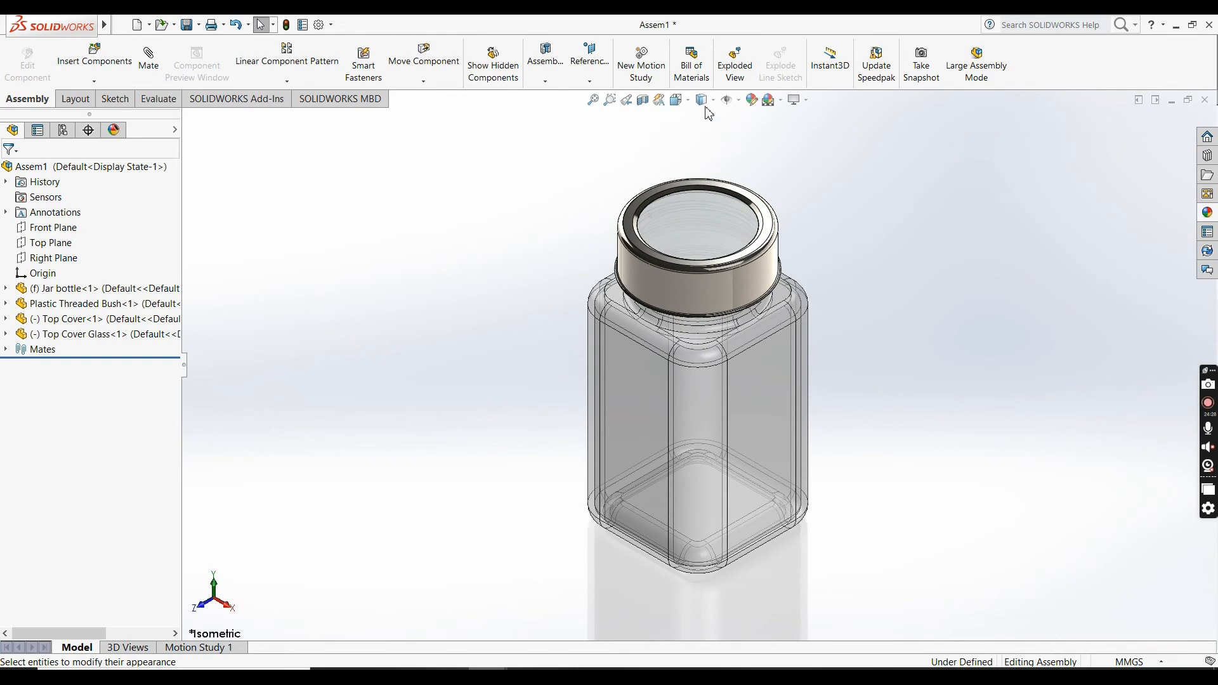
click(702, 99)
click(793, 180)
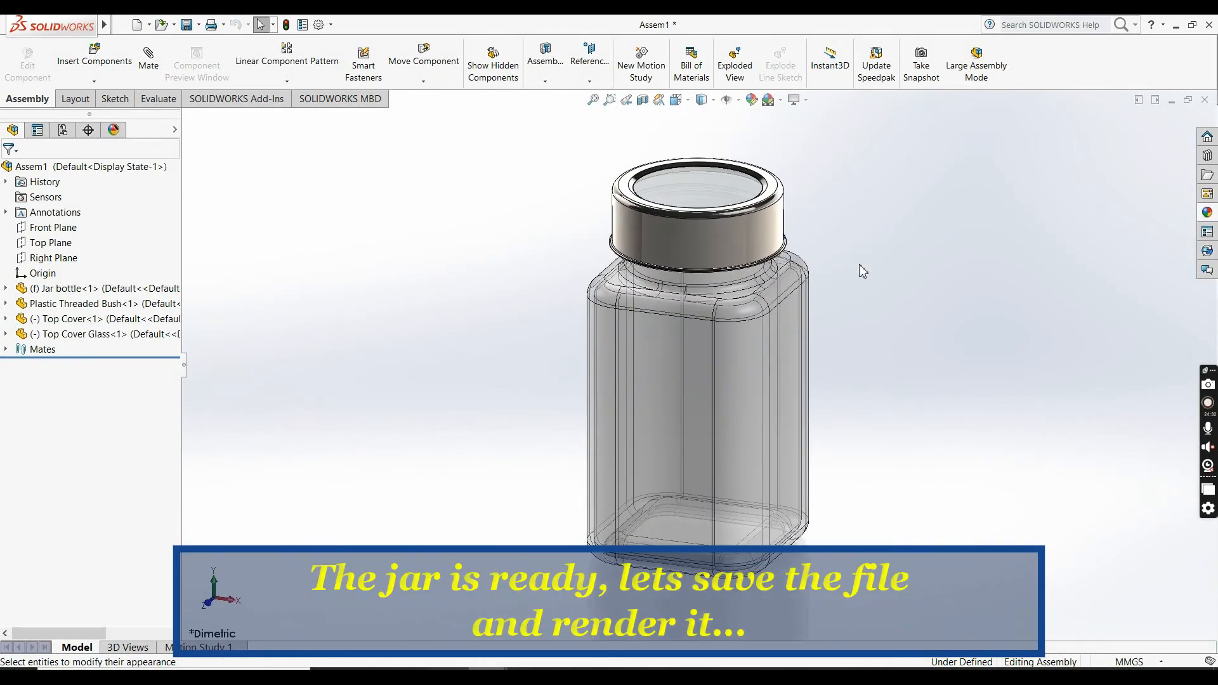
key(ctrl+s)
click(302, 279)
click(507, 296)
text(Pi)
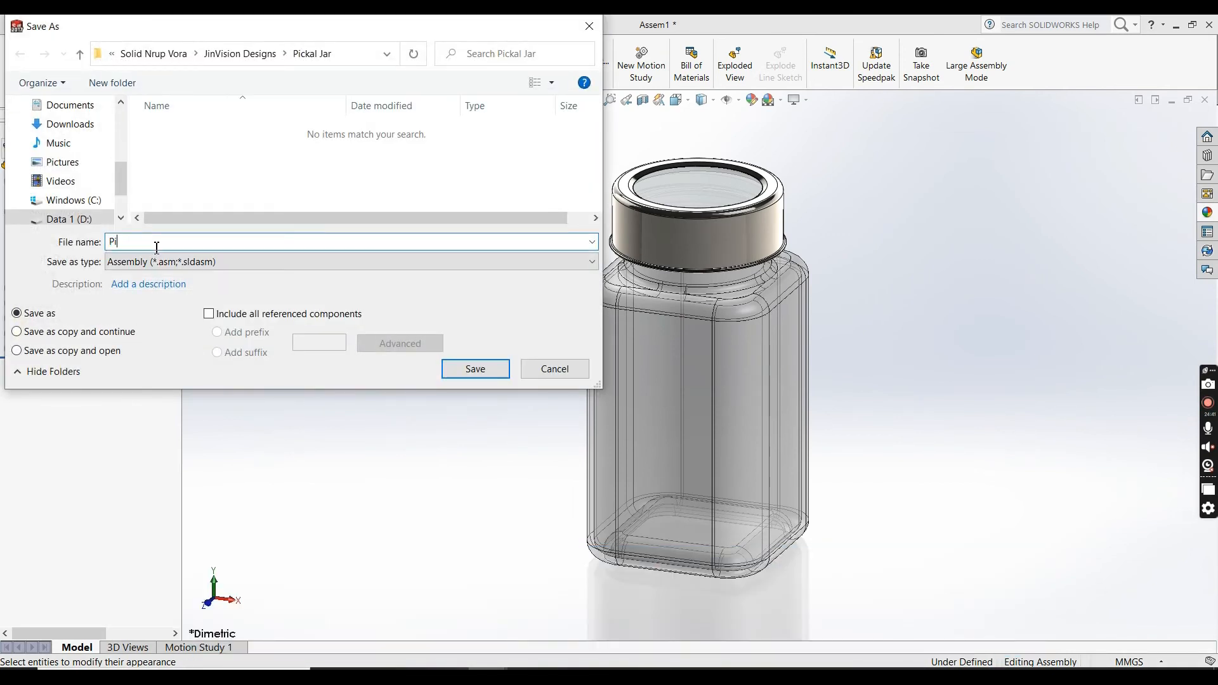
text(ckal Jar)
key(Return)
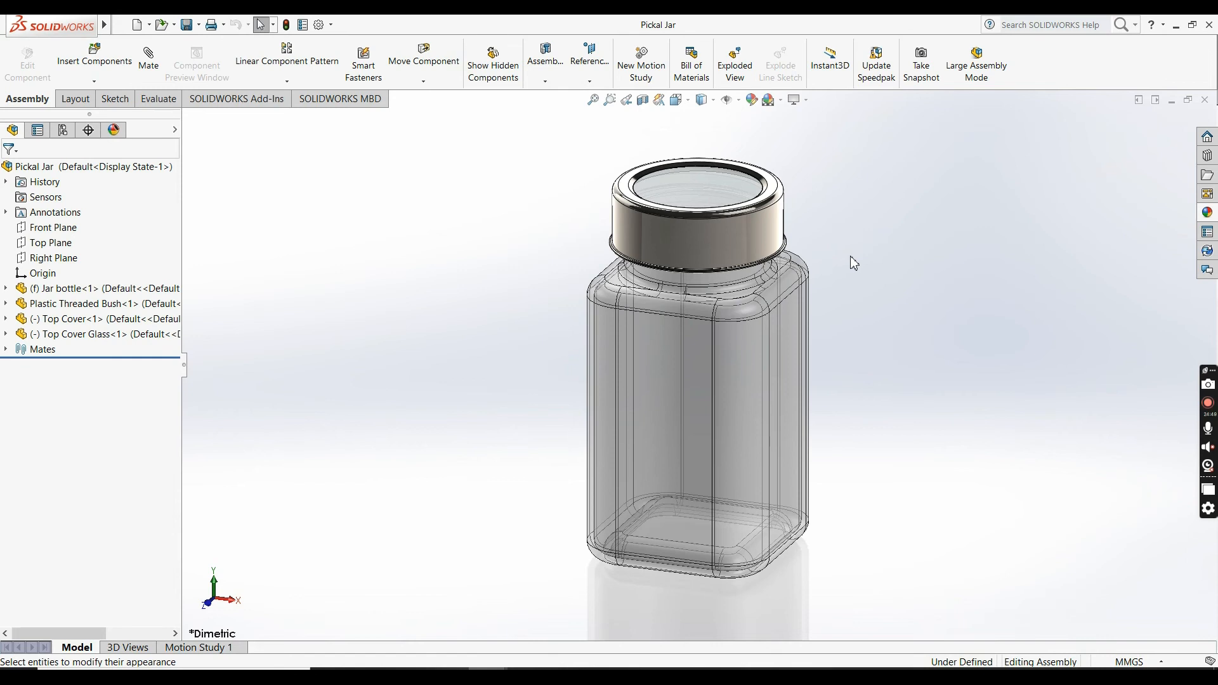
- Load the PhotoView 360 add-in with its preview window and switch the model display to perspective
click(232, 100)
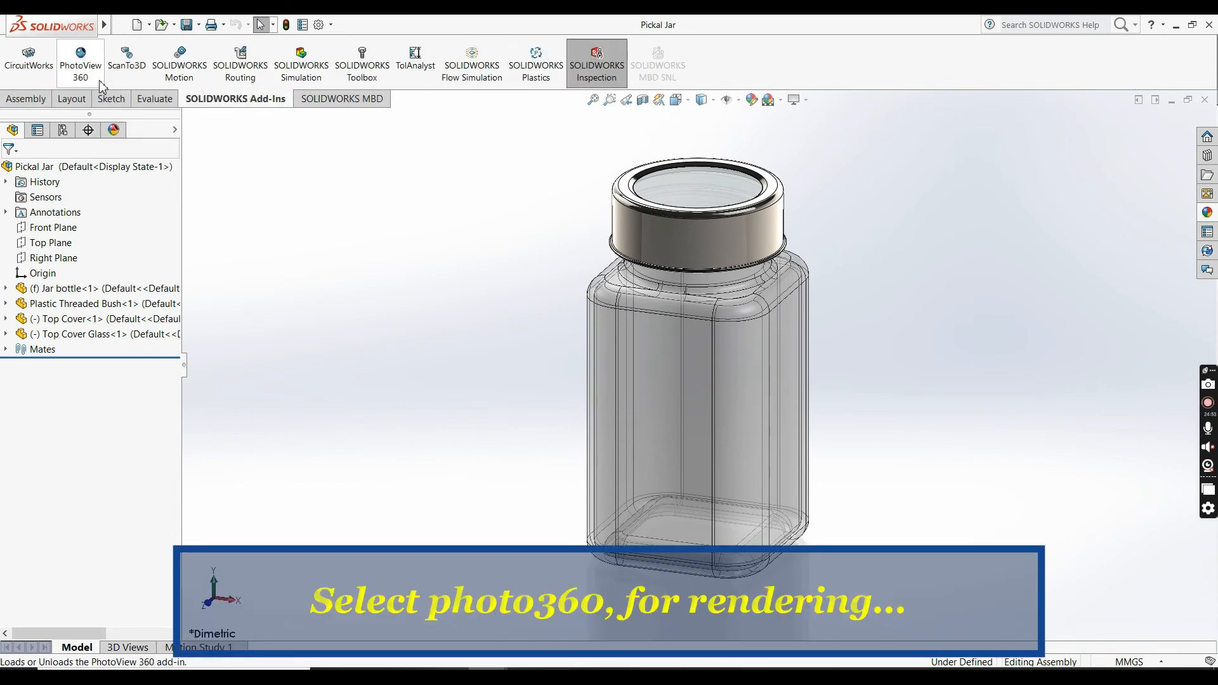
click(98, 82)
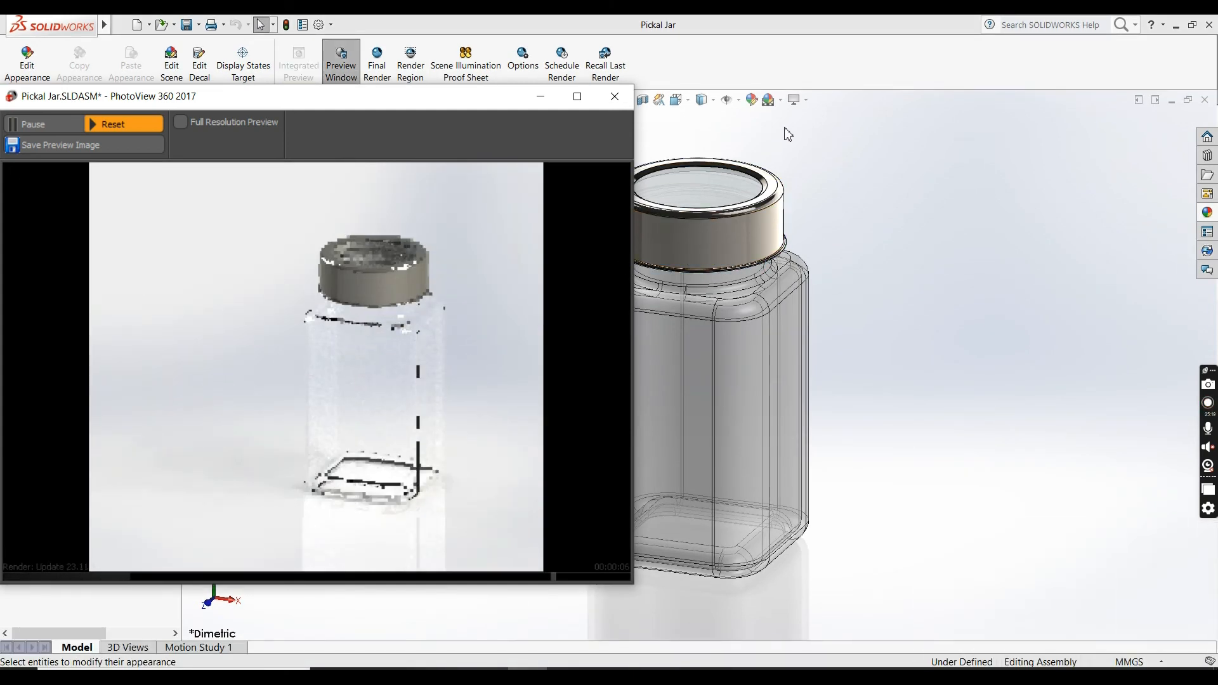
click(797, 100)
click(818, 150)
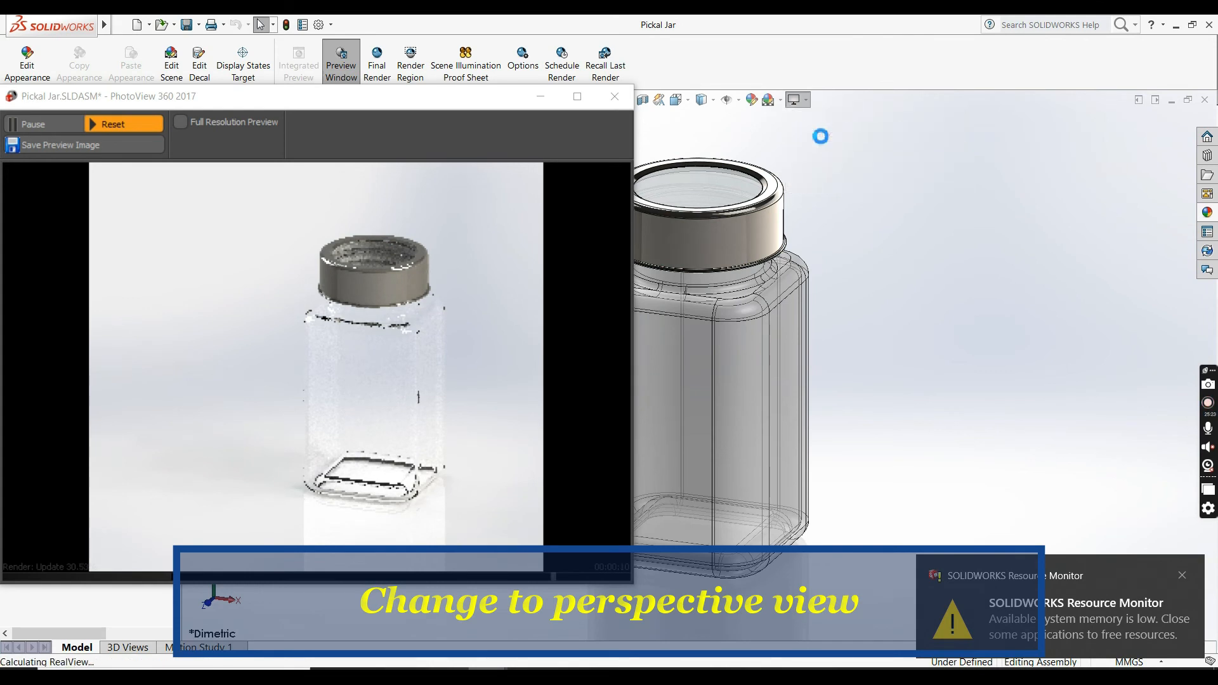
click(806, 101)
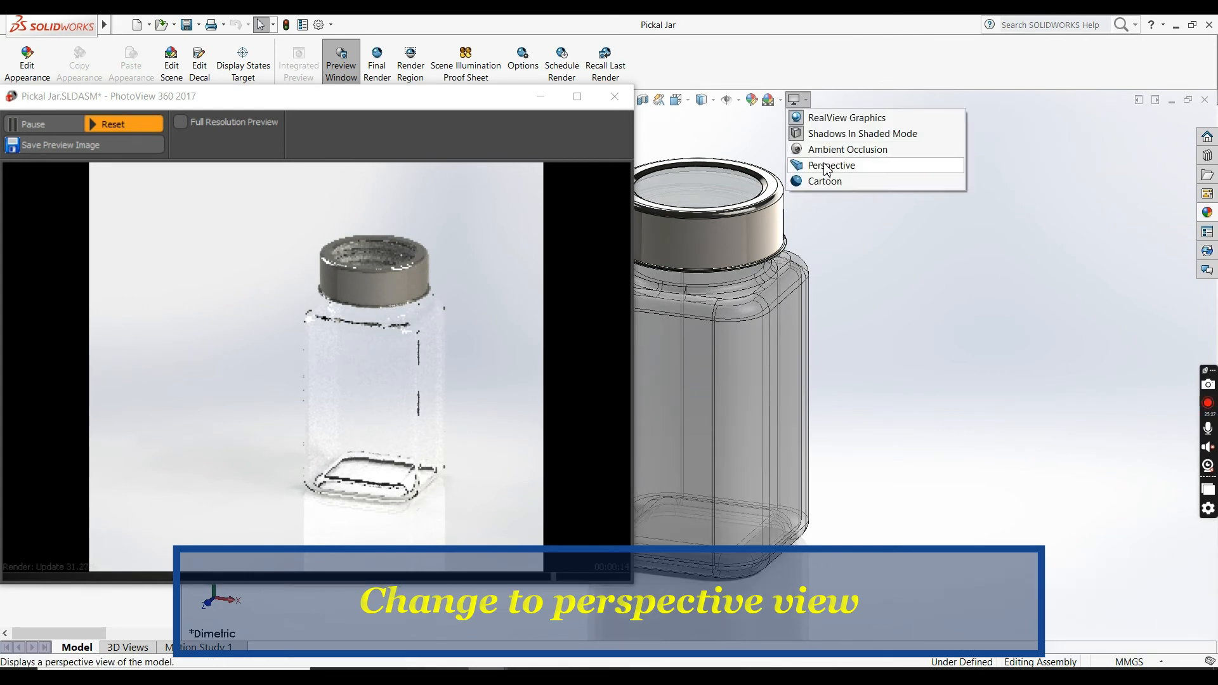
click(827, 165)
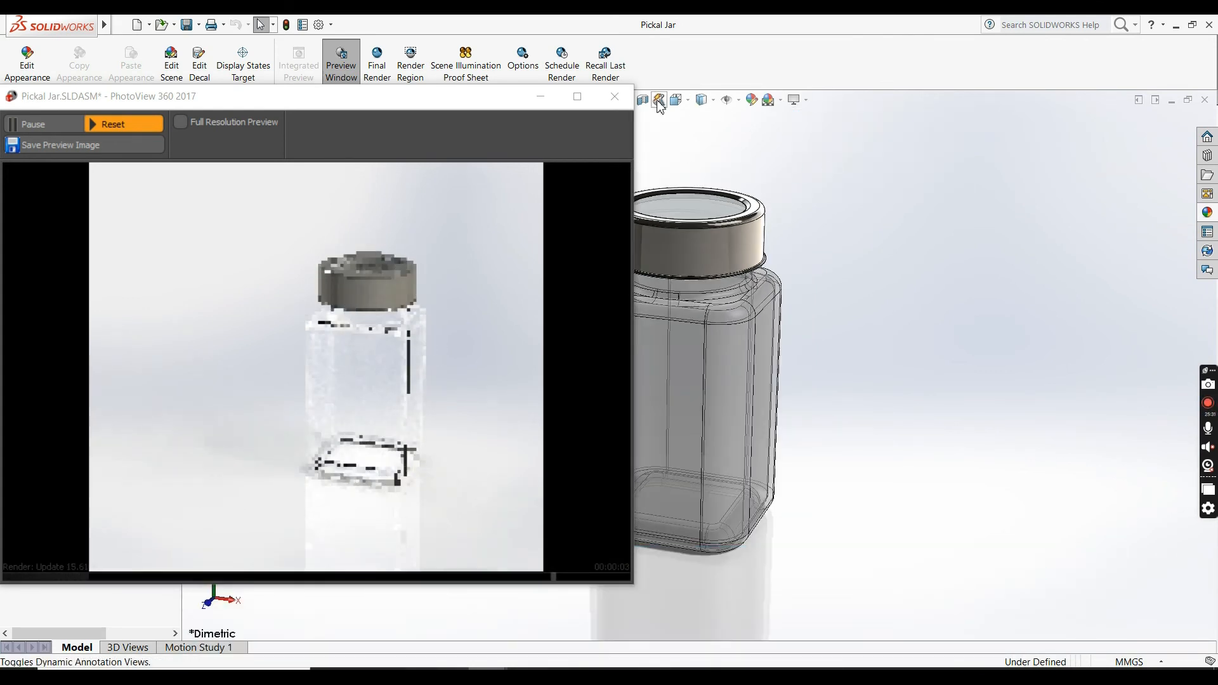
- Apply the Soft Spotlight scene, then pan and zoom the jar so it is centred and larger in the render preview
click(781, 102)
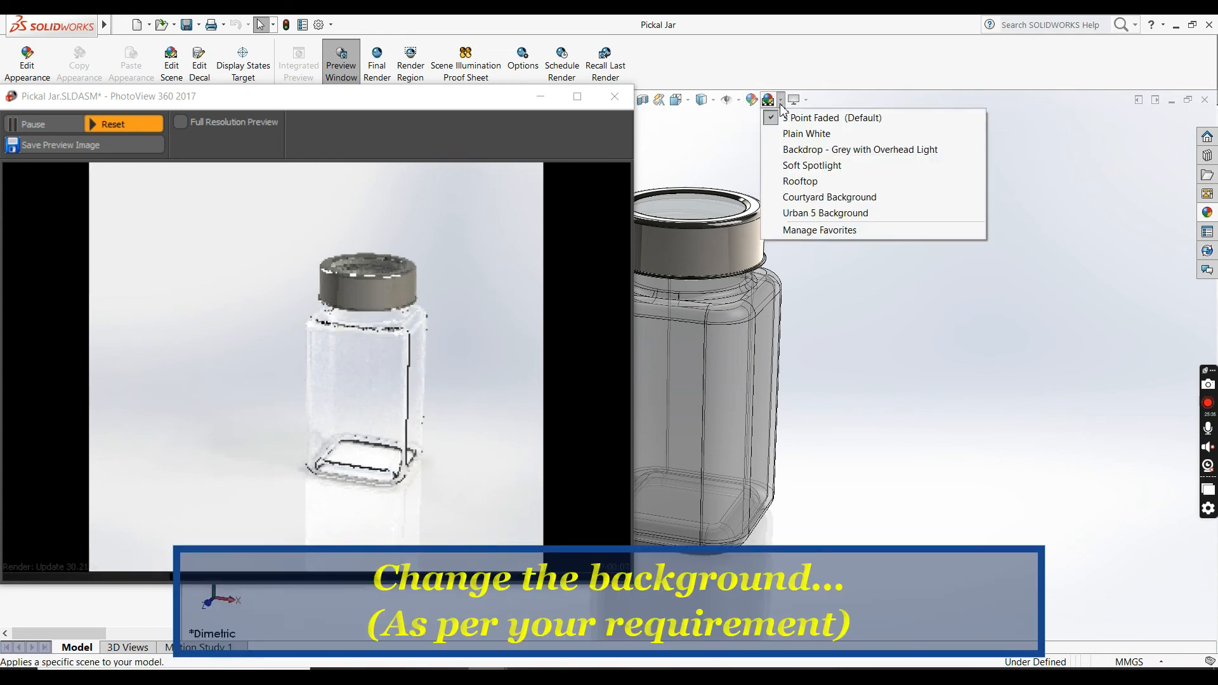
click(815, 165)
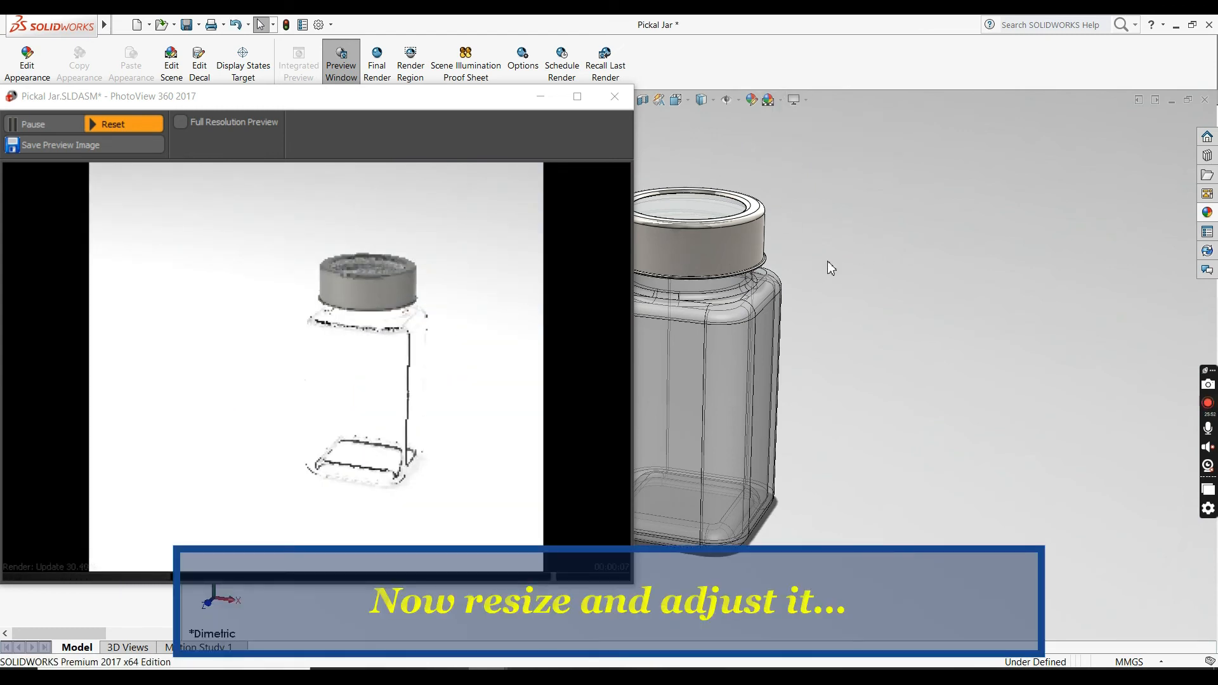
right_click(866, 274)
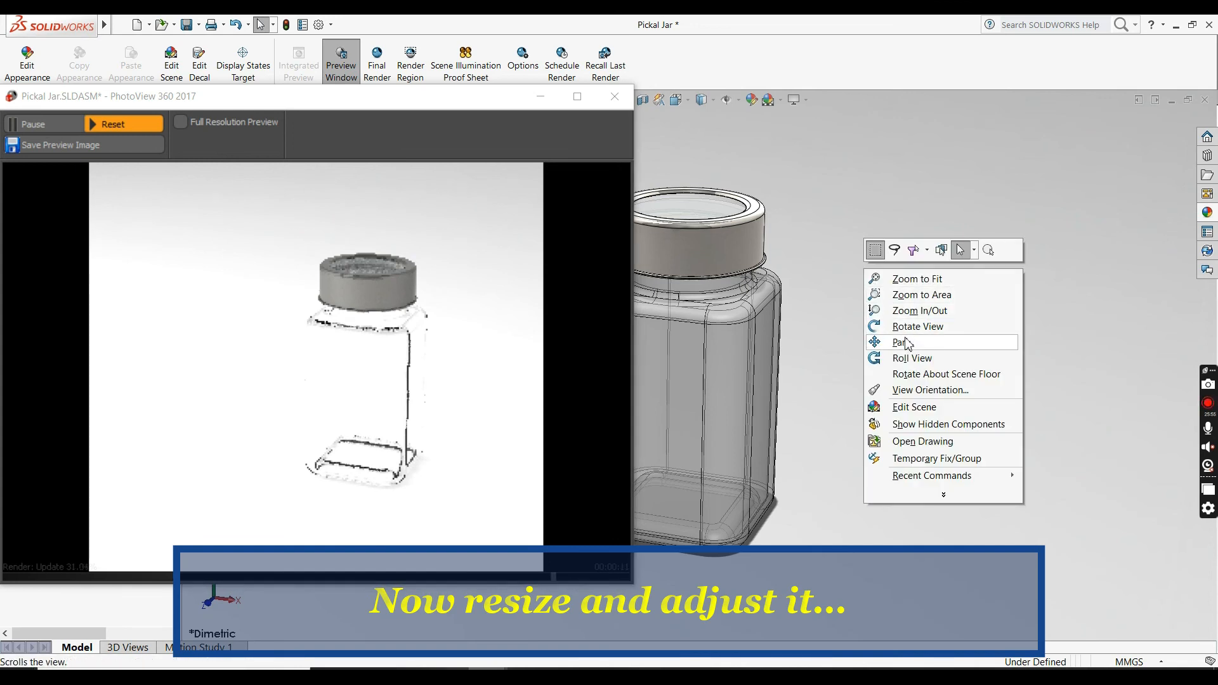
click(885, 343)
drag(908, 319, 881, 312)
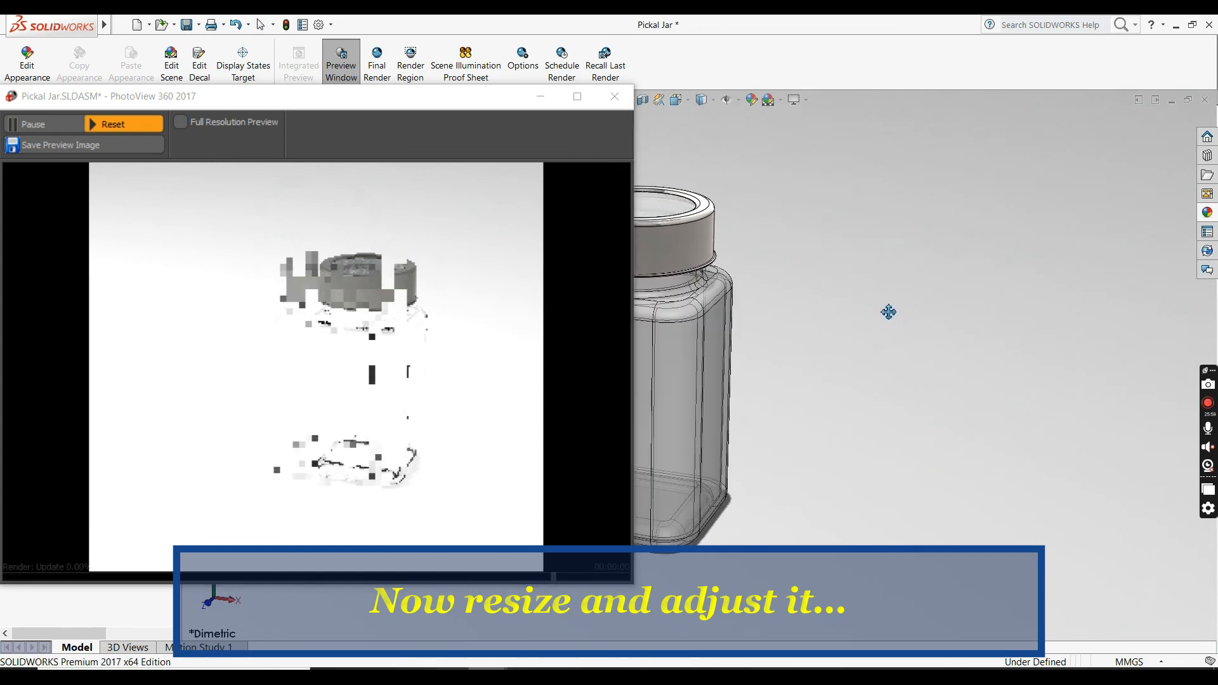
right_click(887, 312)
click(937, 368)
drag(897, 356, 900, 338)
right_click(859, 272)
click(874, 283)
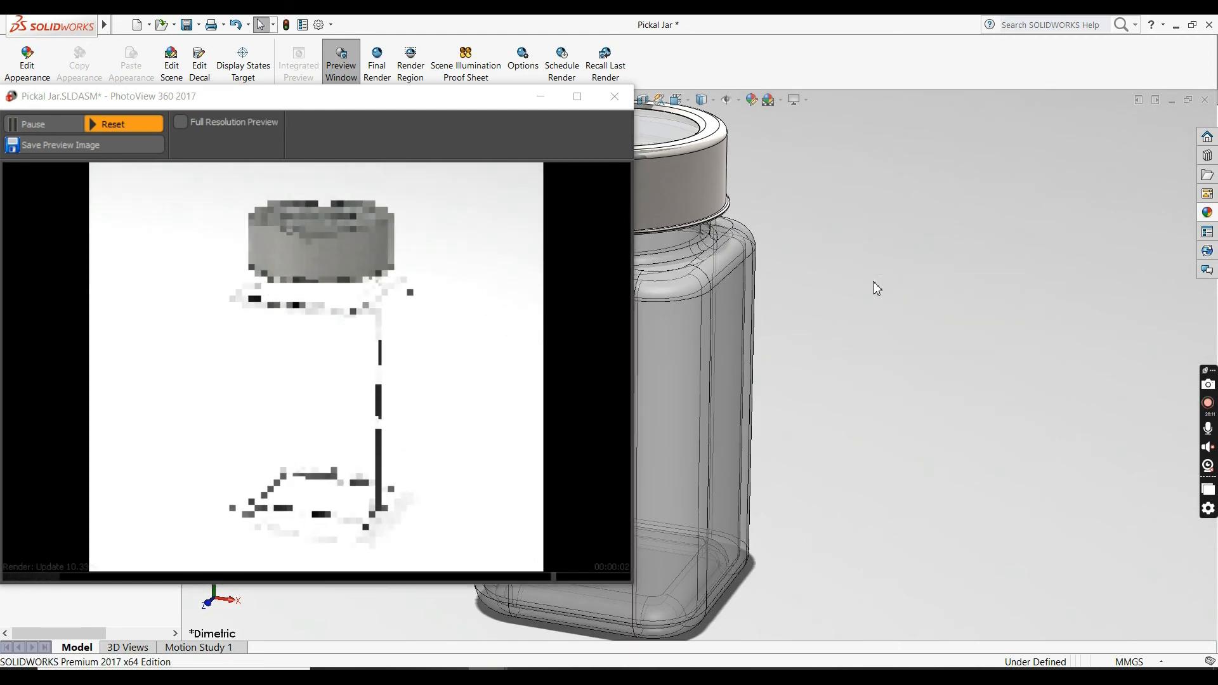
right_click(845, 225)
click(818, 285)
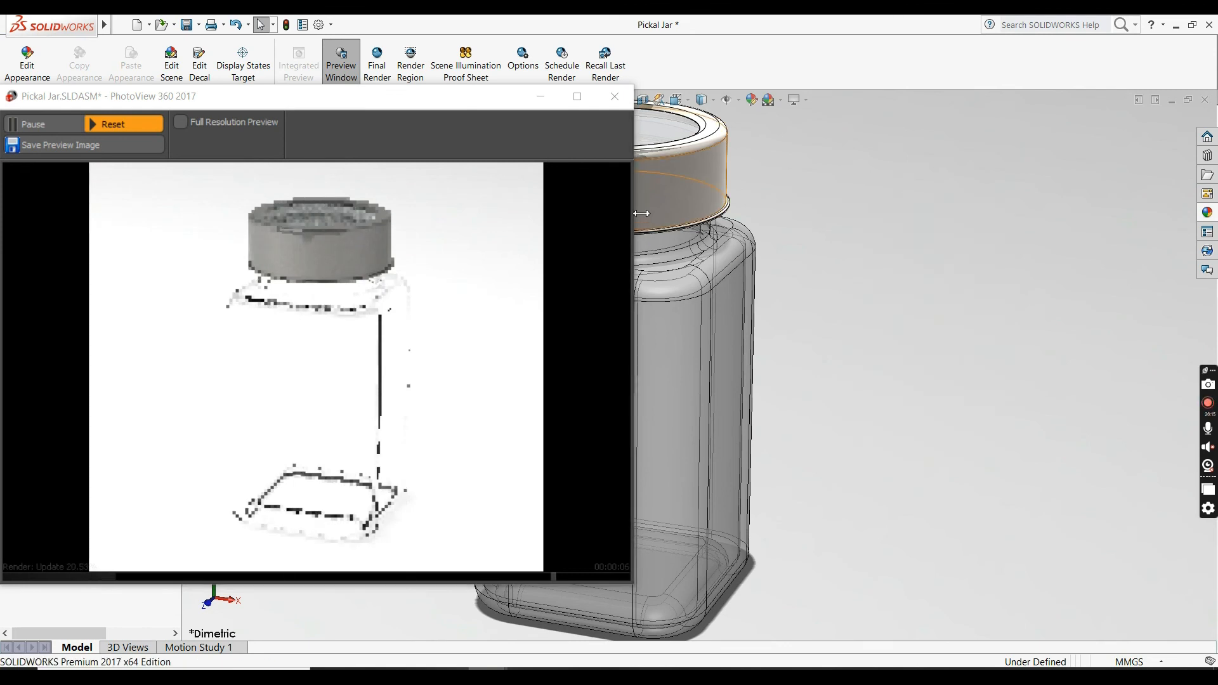
- Open the Top Cover's appearance for editing at part level
click(690, 205)
right_click(691, 206)
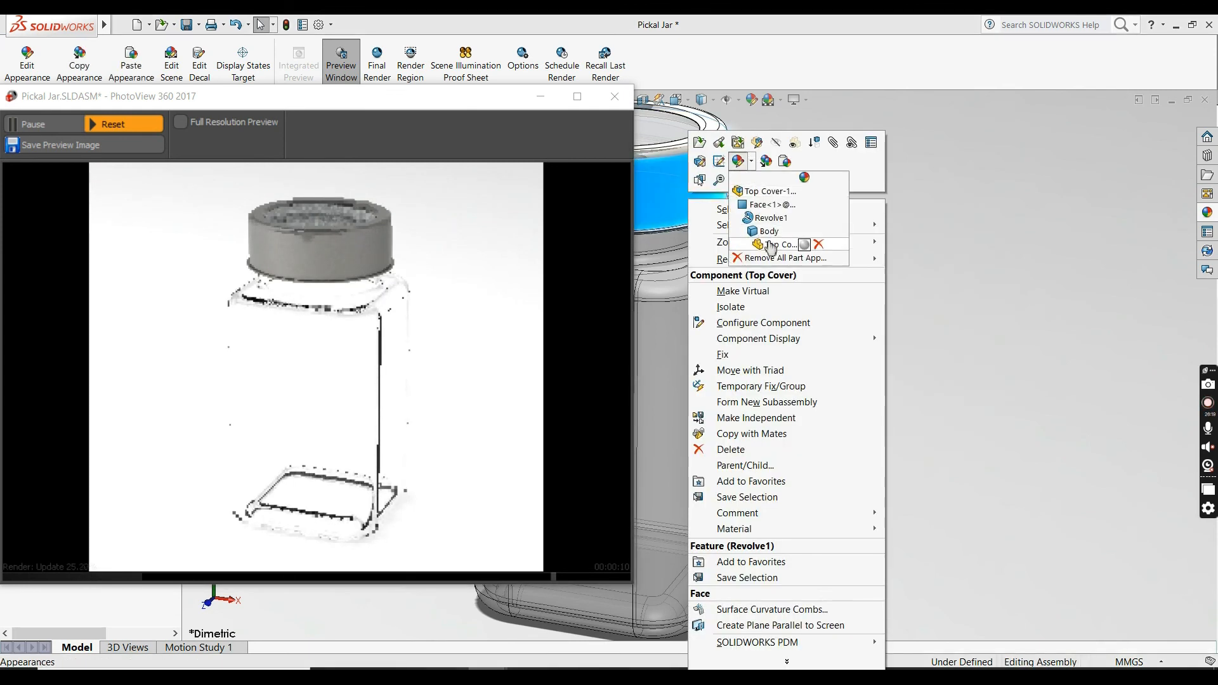
click(781, 249)
click(852, 254)
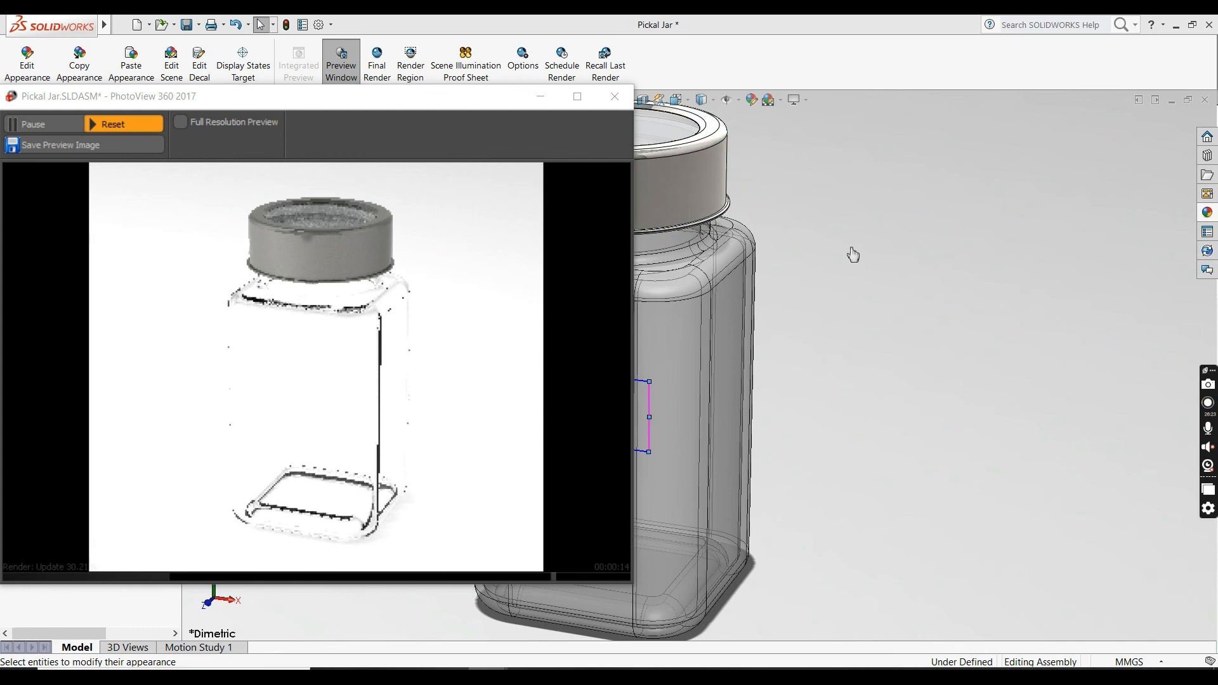
- Run the final render of the jar, save the image as "Pickal Jar" in JPEG format and close the render windows
drag(464, 107, 540, 105)
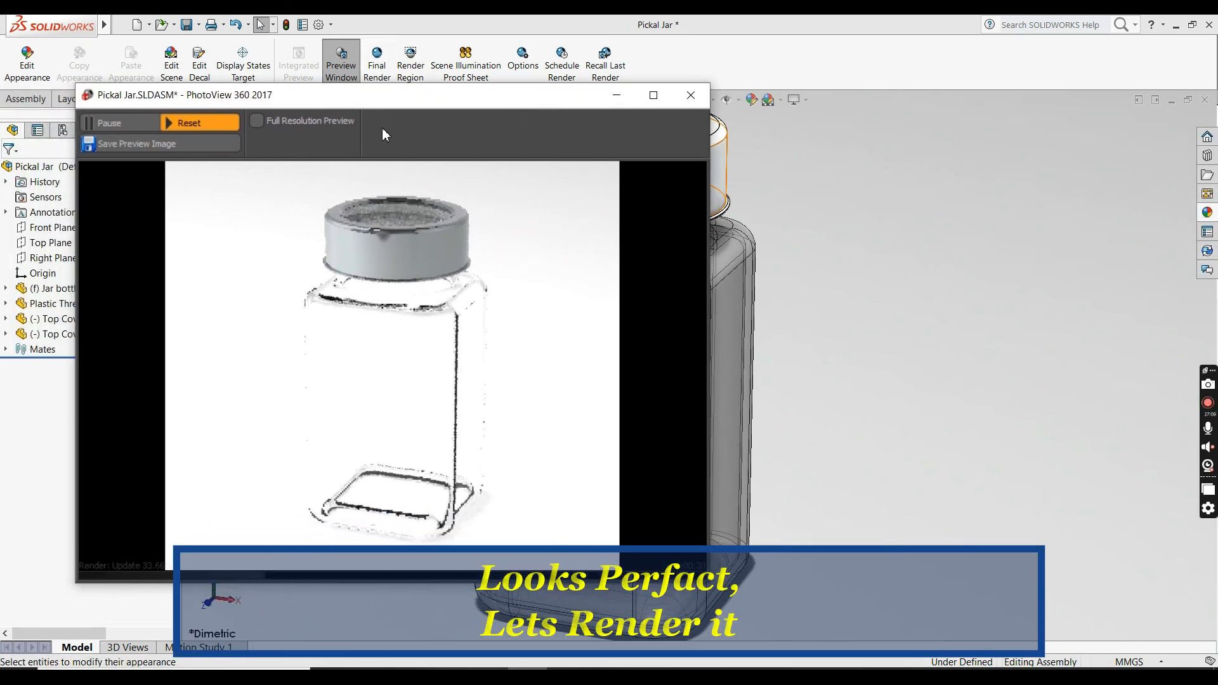
click(378, 63)
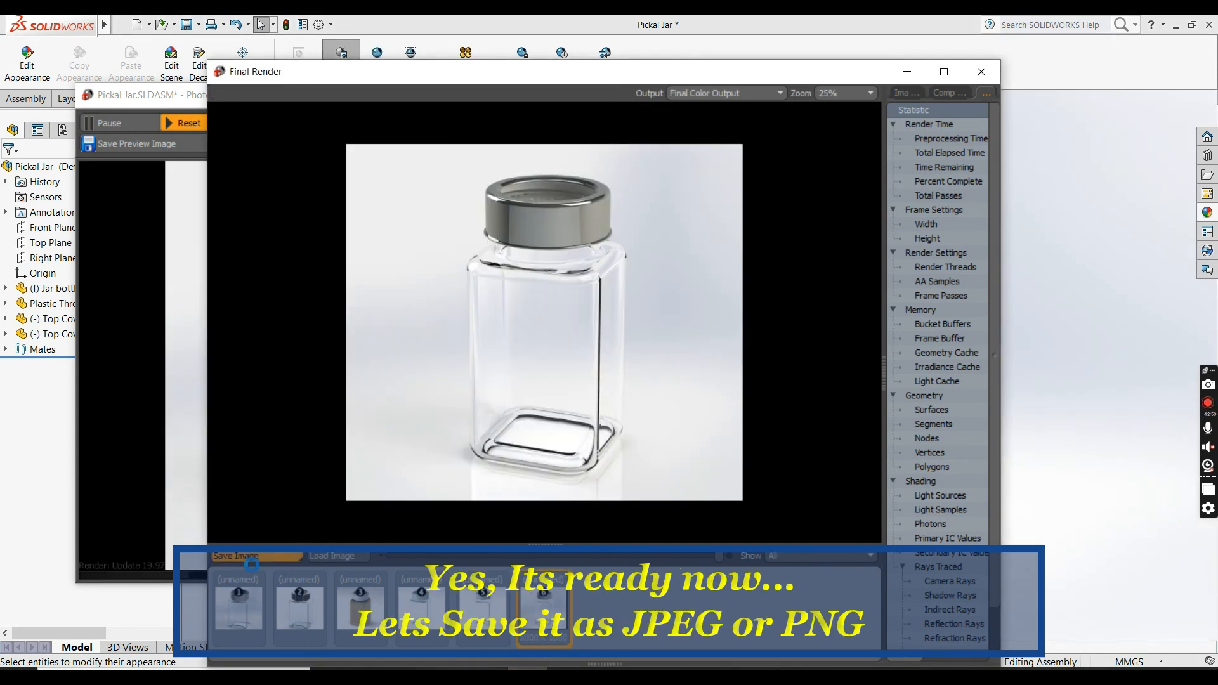
click(256, 561)
click(406, 250)
click(391, 384)
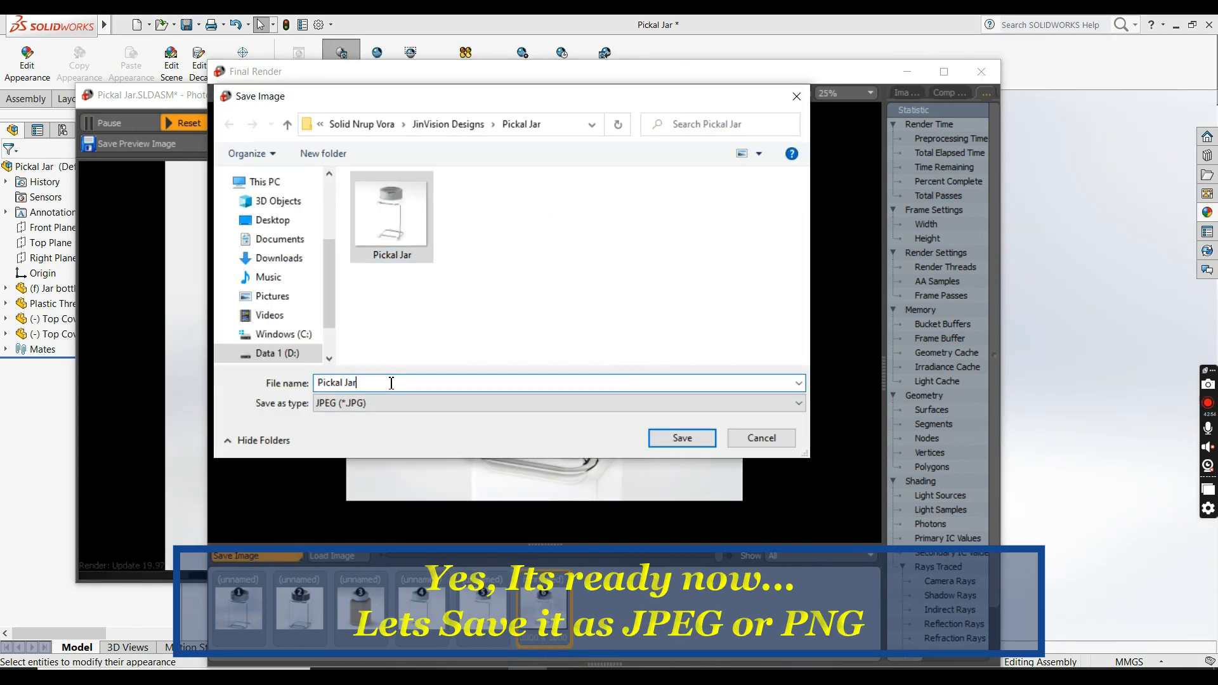
key(Return)
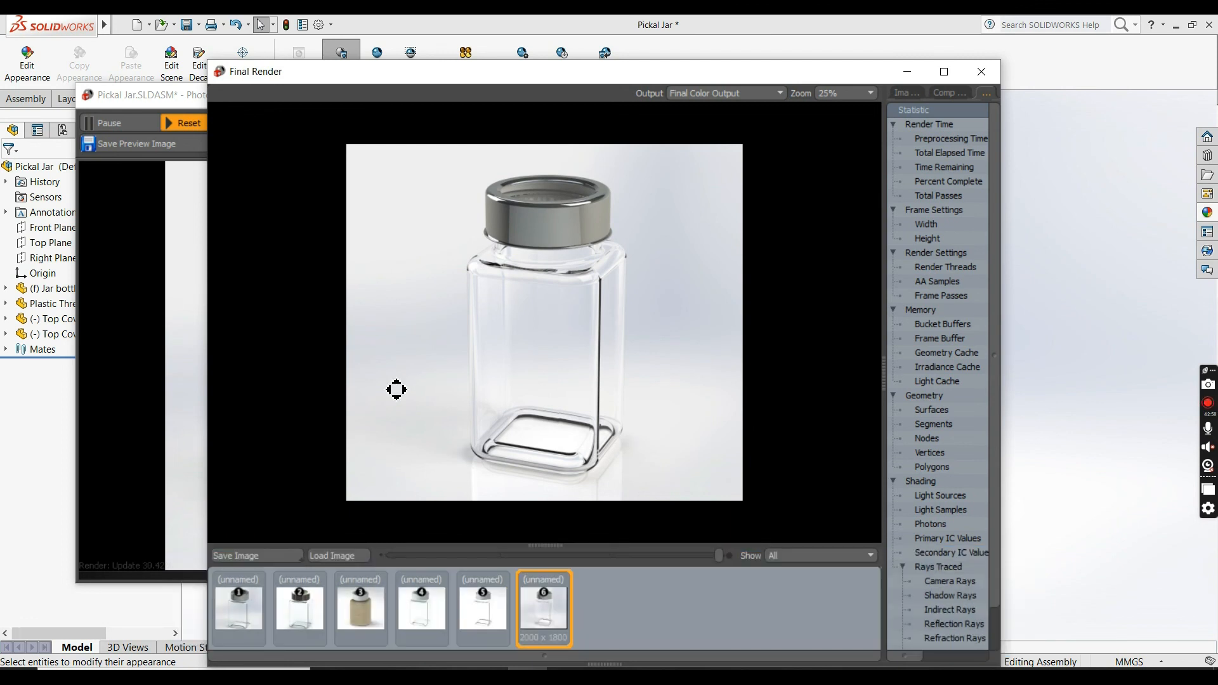
click(981, 71)
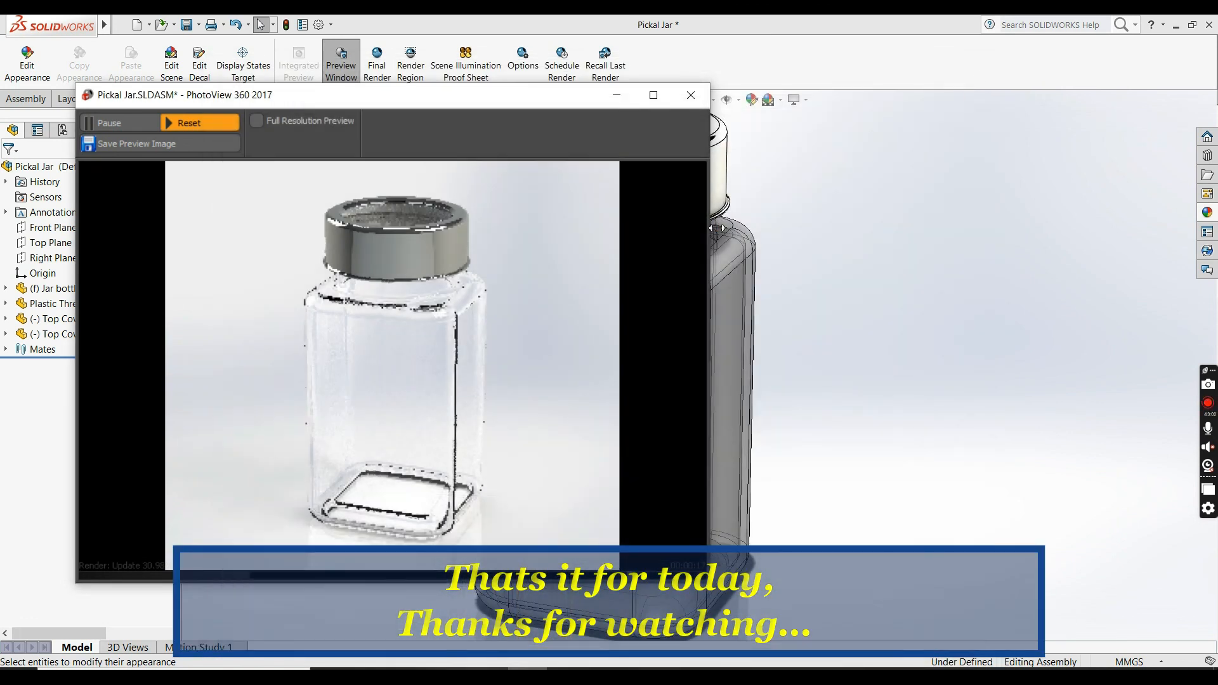
click(693, 94)
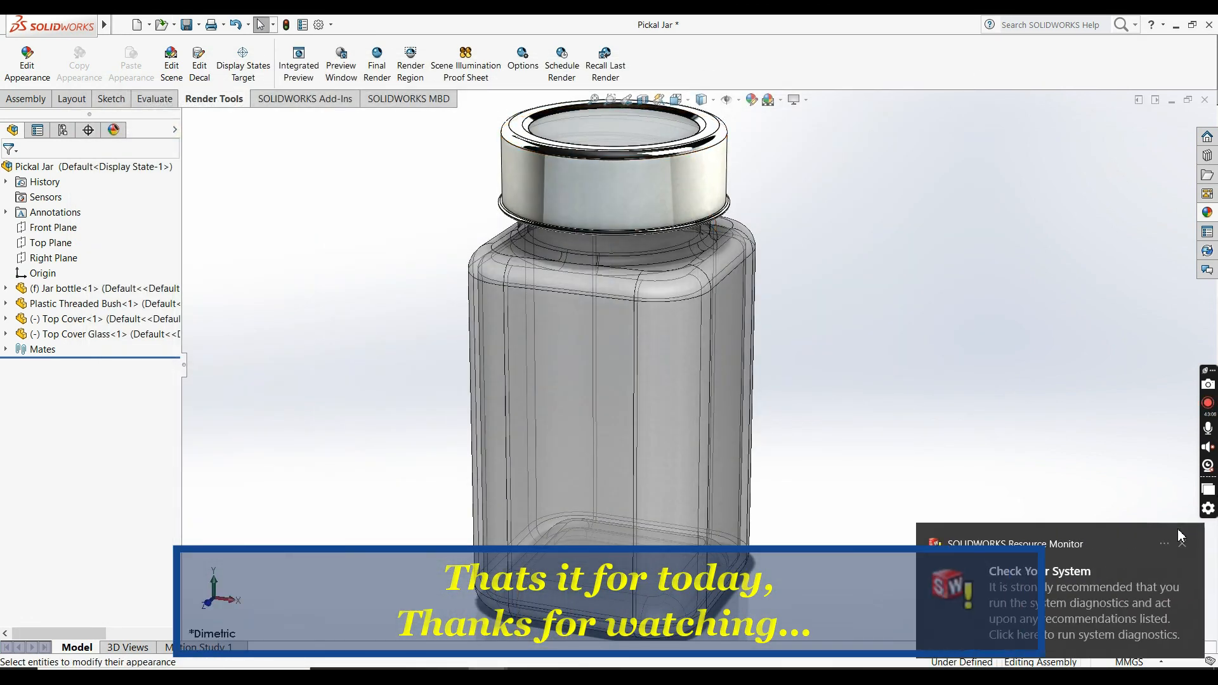
- Return the jar to the dimetric view without perspective and save the assembly
key(space)
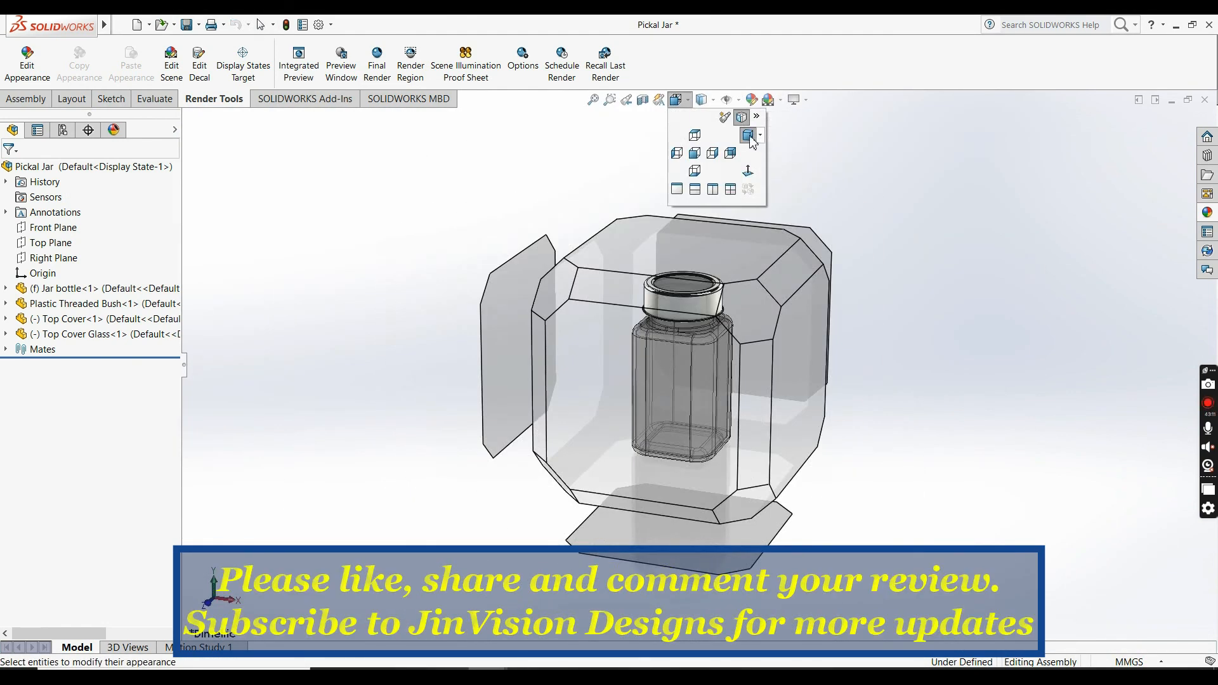
click(800, 246)
click(793, 99)
click(818, 166)
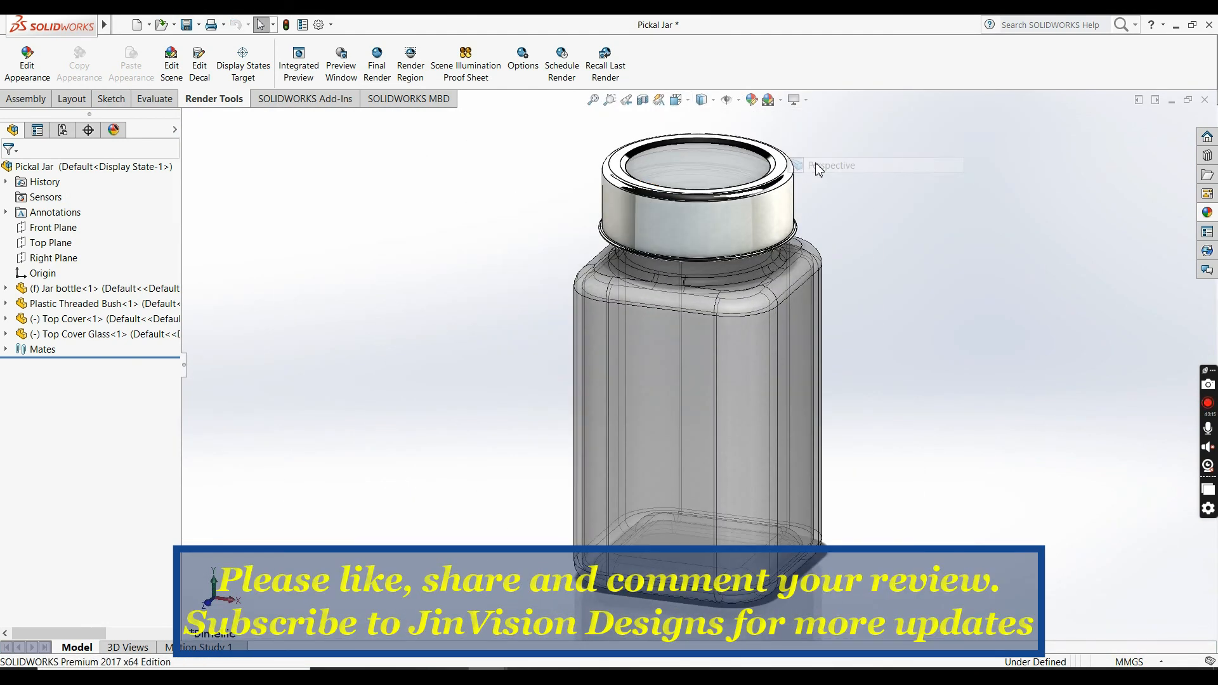
key(ctrl+s)
click(300, 276)
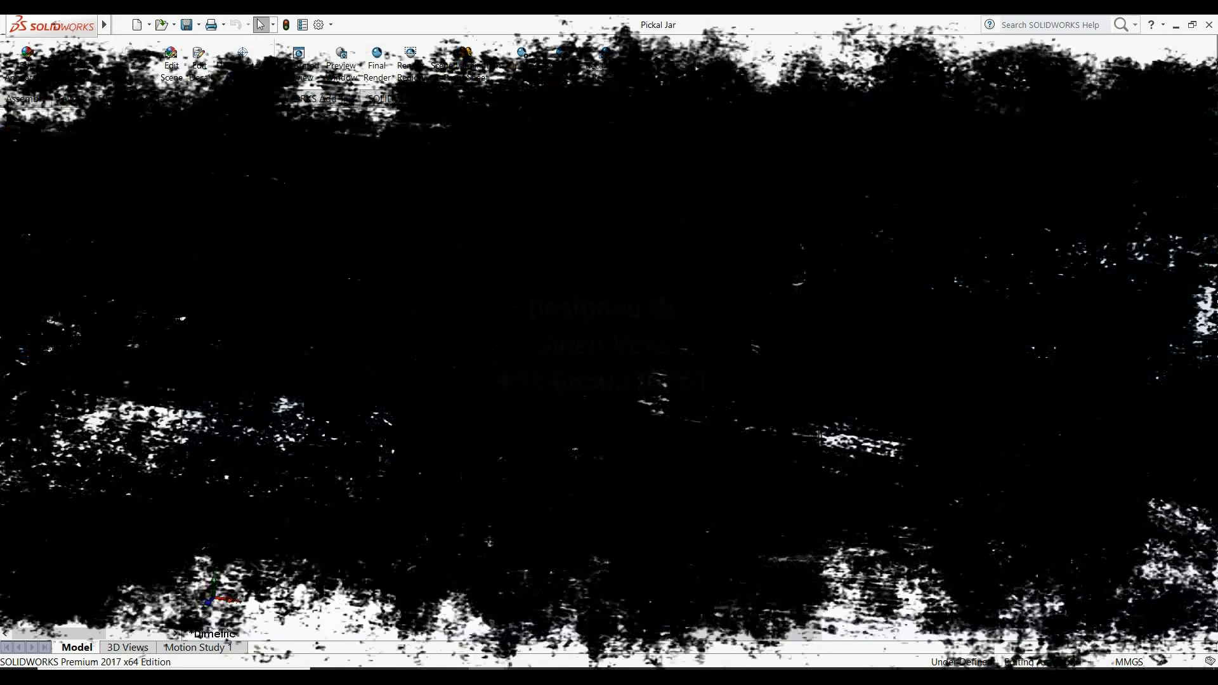